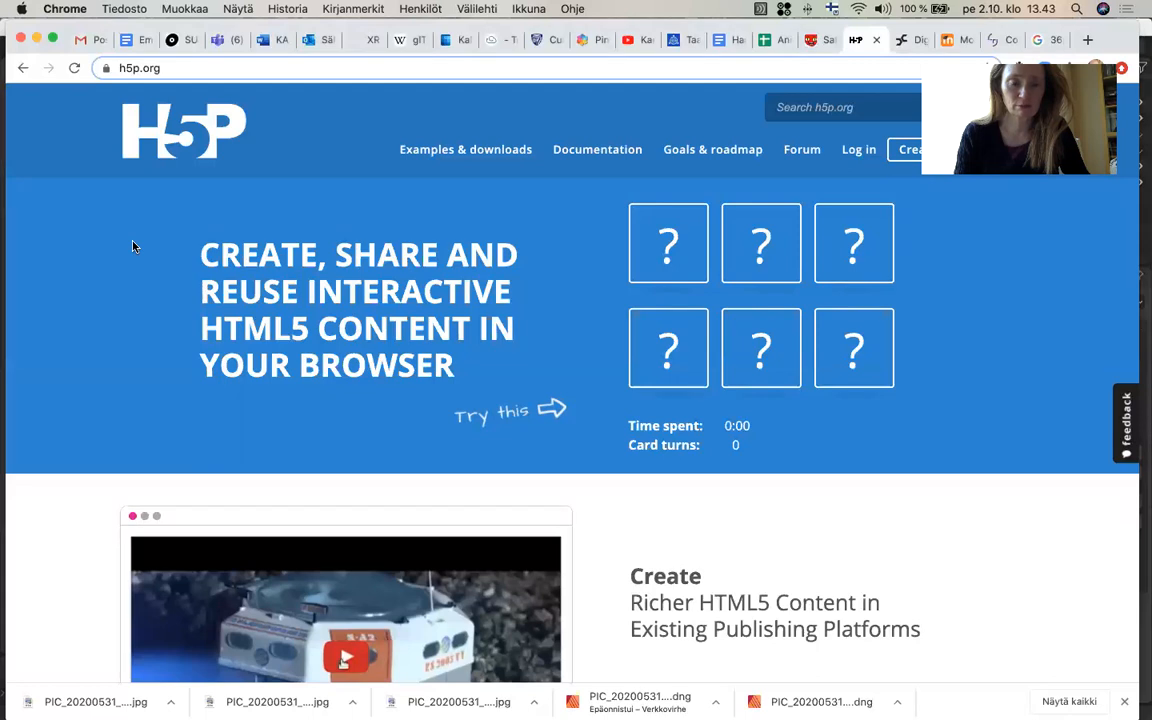
Look through the H5P home page, from the introduction and feature descriptions to the H5P Integrations and Getting started sections
{"action": "scroll", "coordinate": [108, 268], "scroll_direction": "down", "scroll_amount": 2}
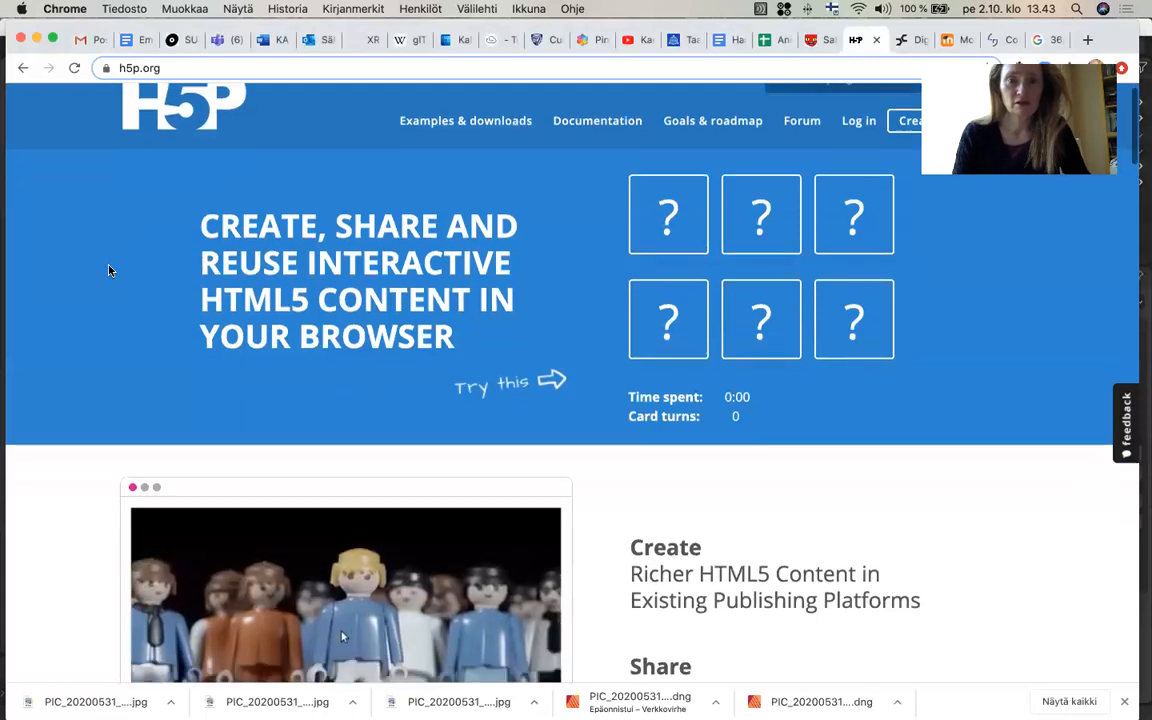
{"action": "scroll", "coordinate": [109, 270], "scroll_direction": "down", "scroll_amount": 6}
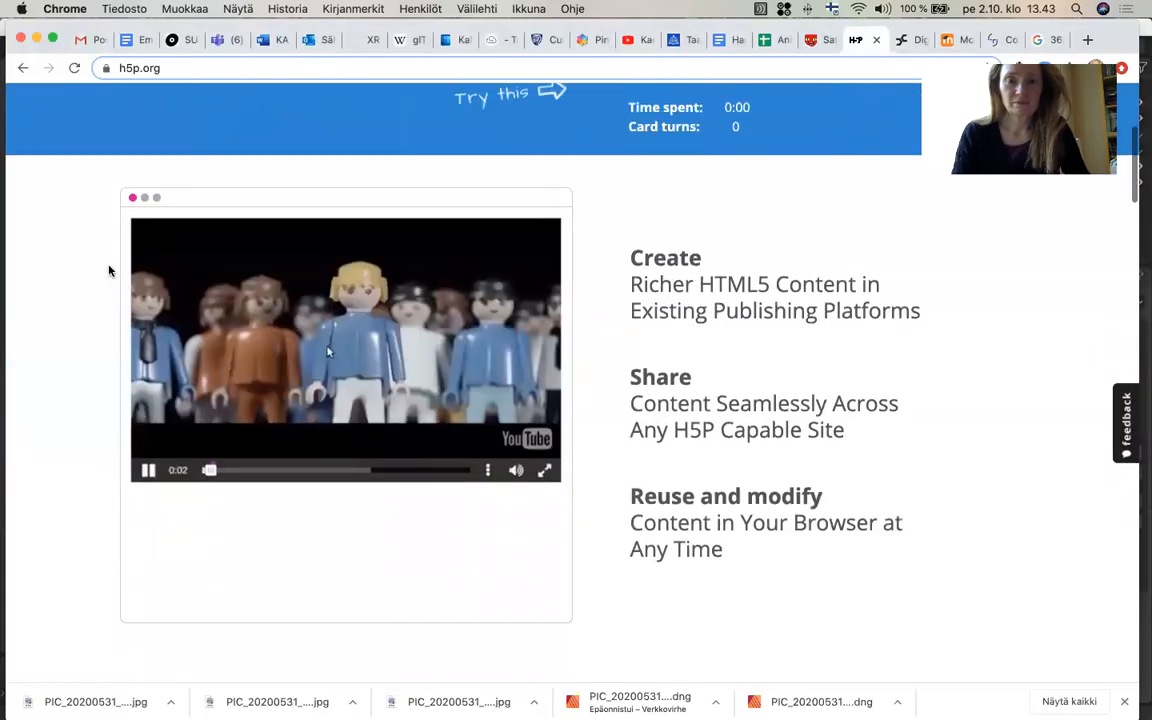
{"action": "scroll", "coordinate": [109, 270], "scroll_direction": "down", "scroll_amount": 2}
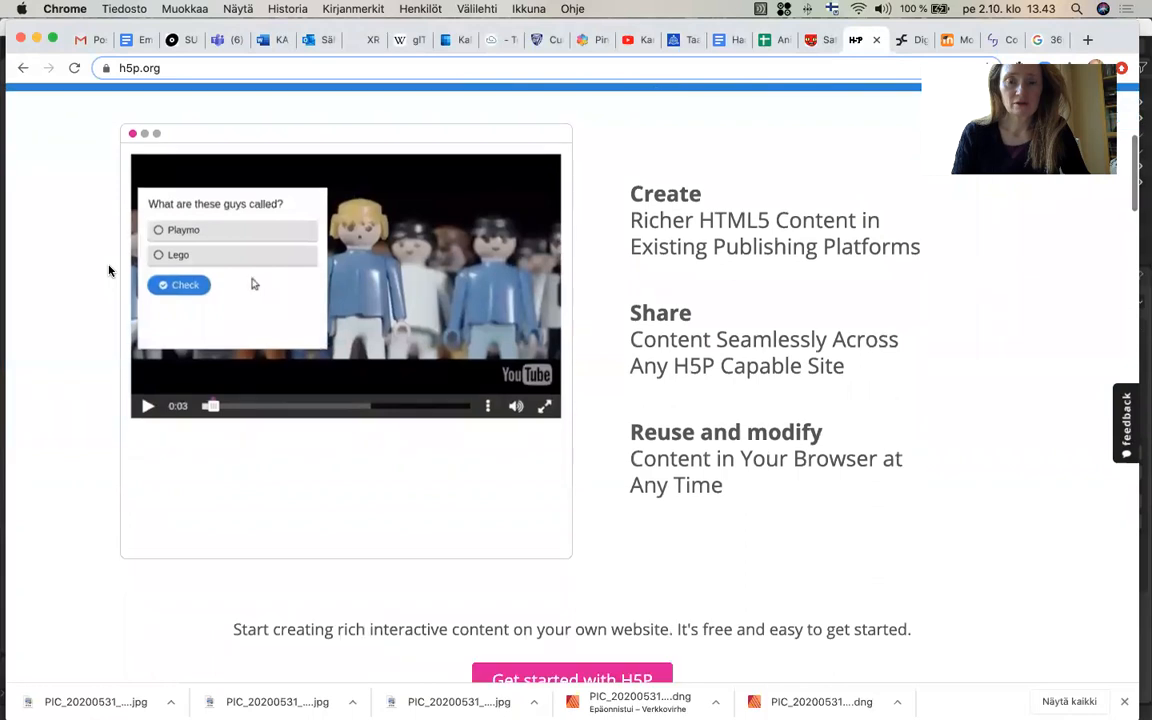
{"action": "scroll", "coordinate": [109, 270], "scroll_direction": "down", "scroll_amount": 3}
{"action": "scroll", "coordinate": [109, 270], "scroll_direction": "down", "scroll_amount": 9}
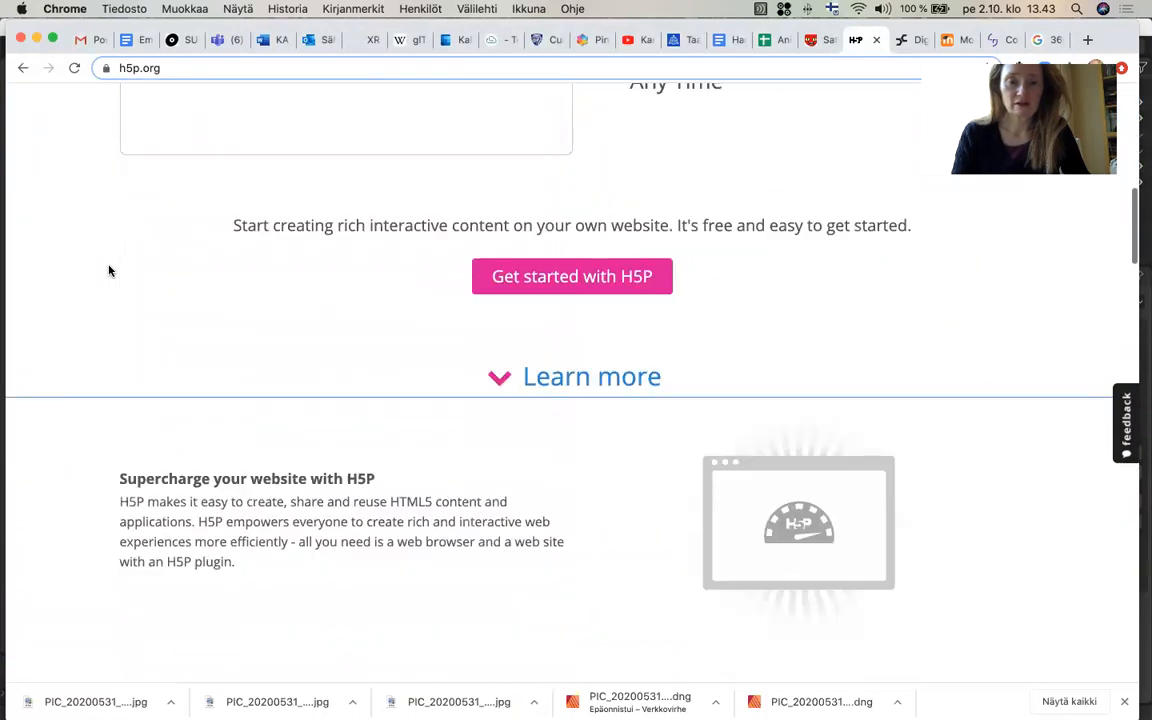
{"action": "scroll", "coordinate": [109, 270], "scroll_direction": "down", "scroll_amount": 8}
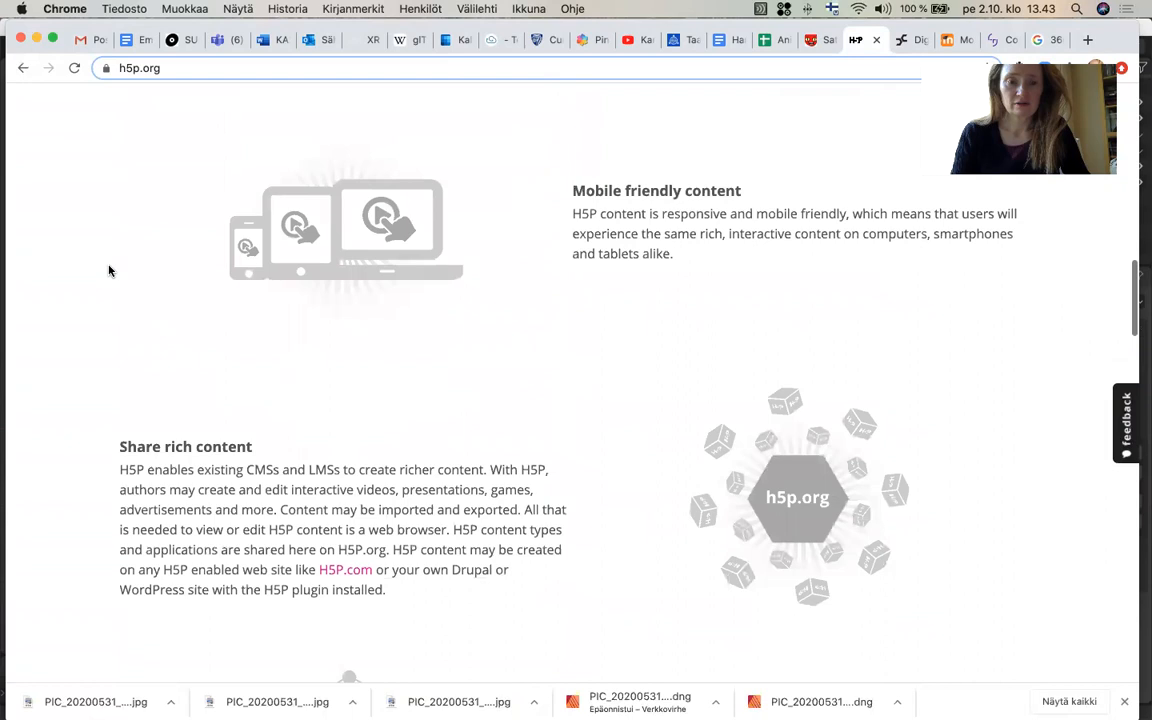
{"action": "scroll", "coordinate": [109, 270], "scroll_direction": "down", "scroll_amount": 13}
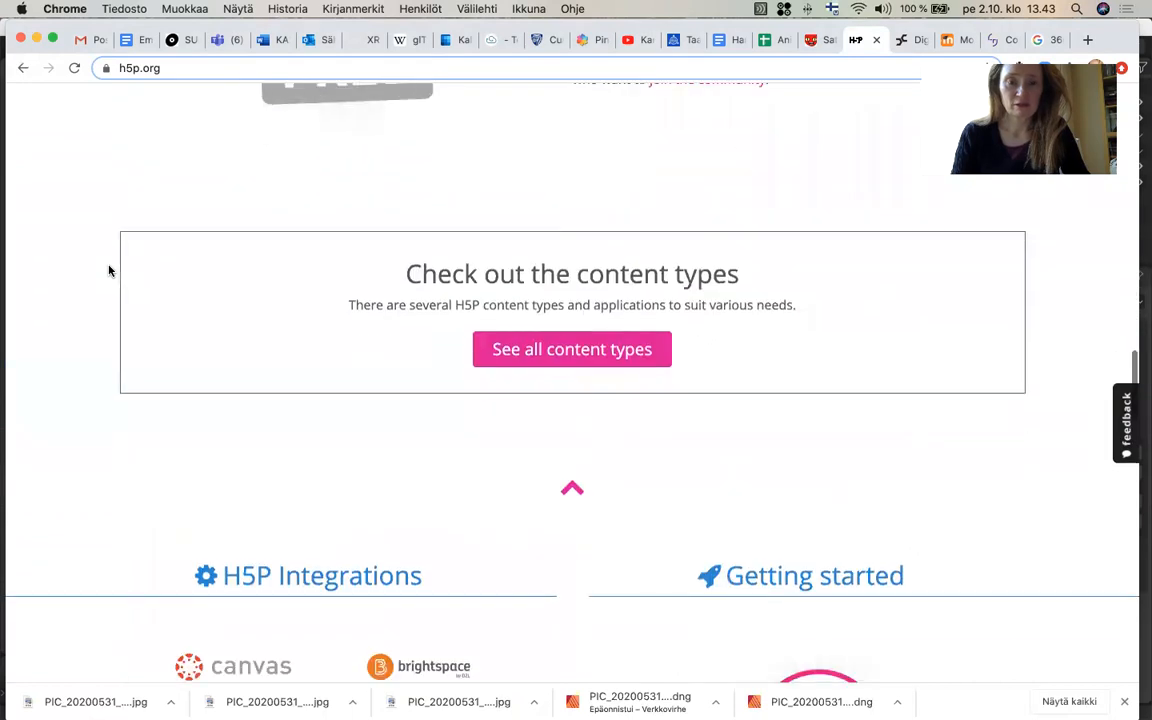
{"action": "scroll", "coordinate": [109, 270], "scroll_direction": "down", "scroll_amount": 7}
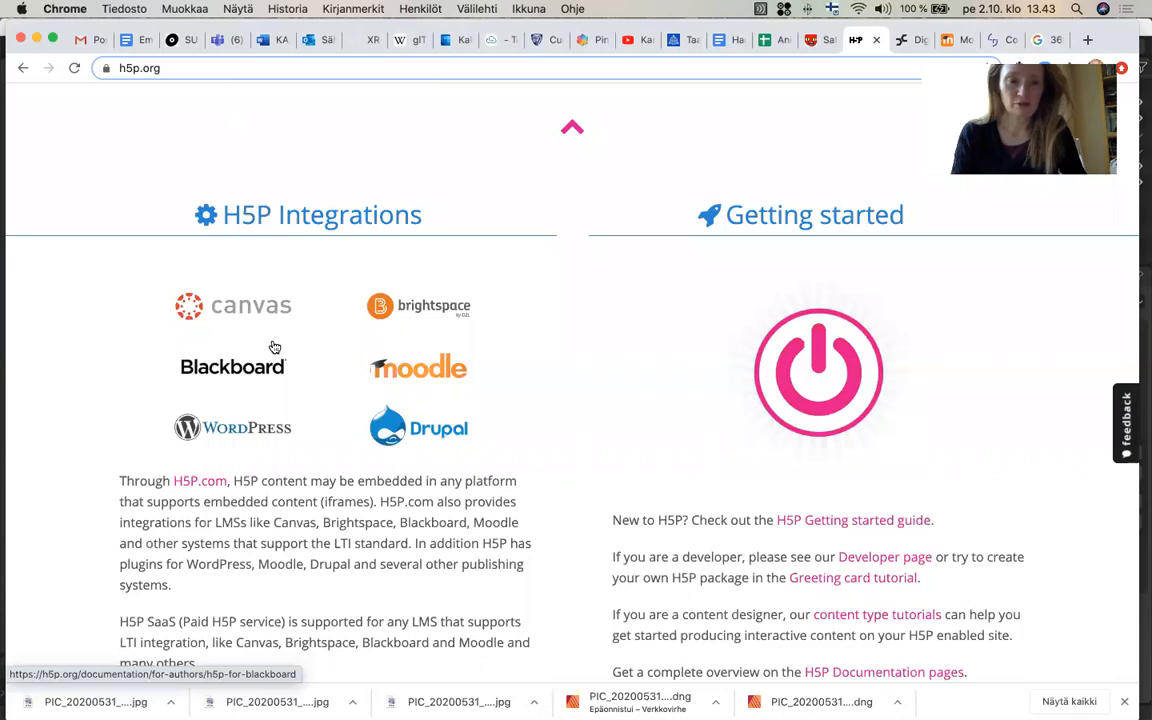
{"action": "scroll", "coordinate": [274, 347], "scroll_direction": "up", "scroll_amount": 5}
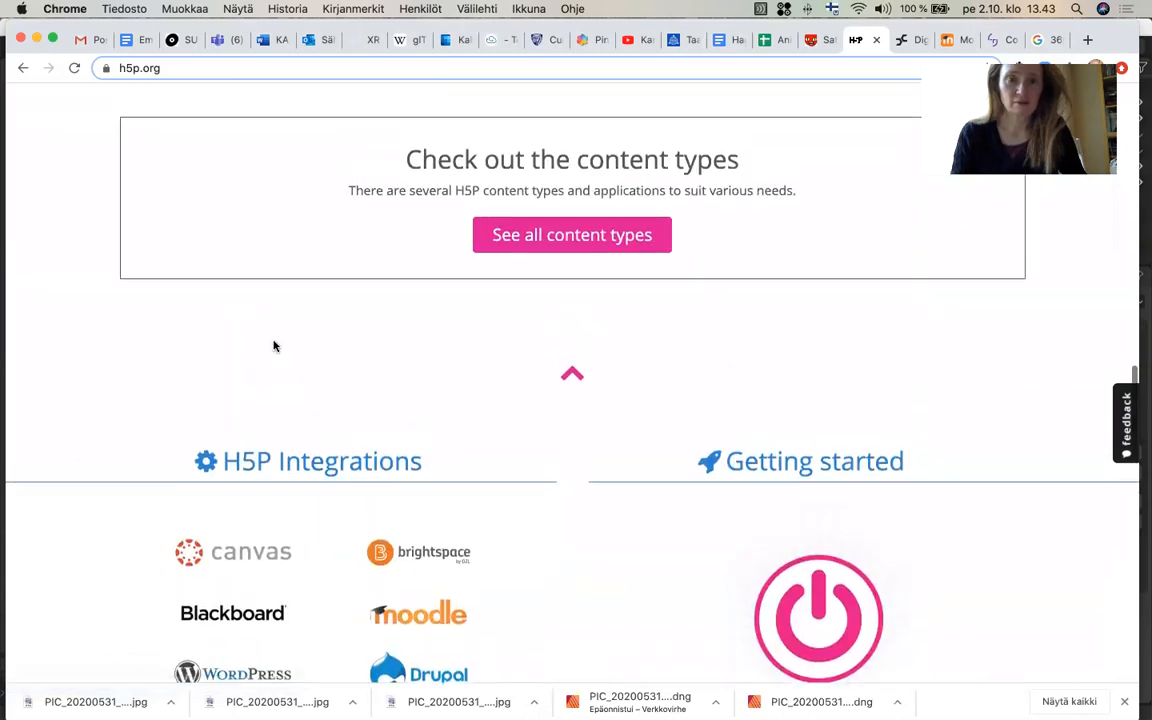
{"action": "scroll", "coordinate": [274, 347], "scroll_direction": "up", "scroll_amount": 10}
{"action": "scroll", "coordinate": [274, 347], "scroll_direction": "up", "scroll_amount": 20}
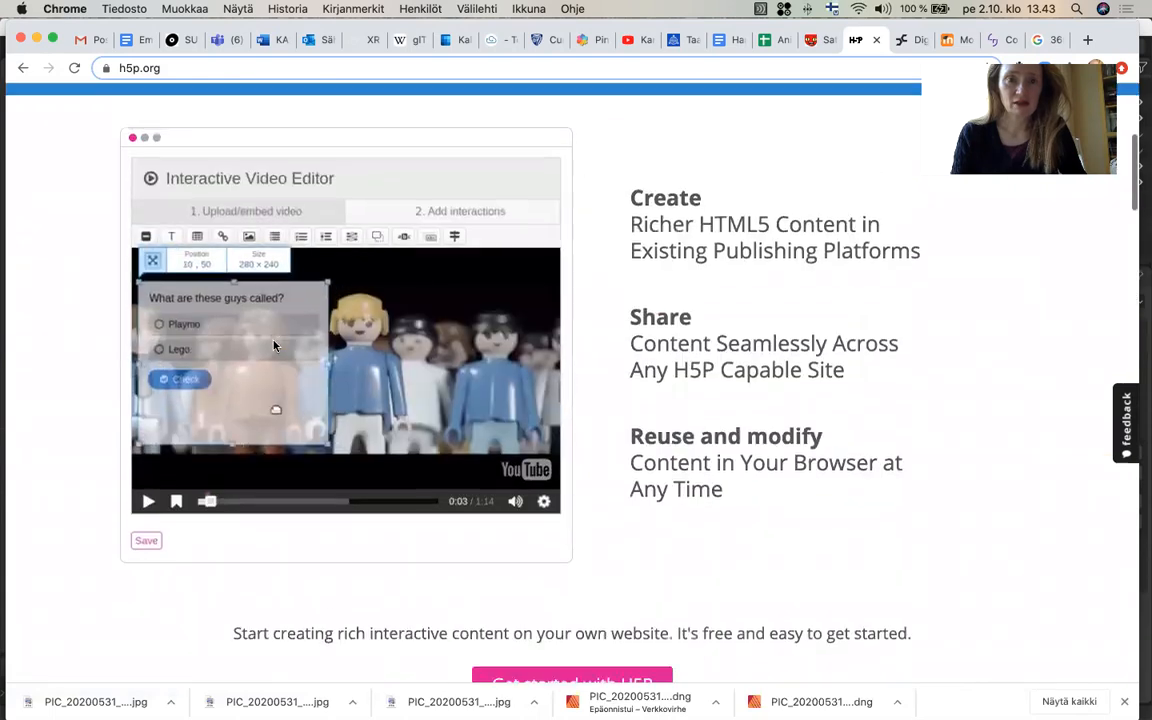
{"action": "scroll", "coordinate": [274, 347], "scroll_direction": "up", "scroll_amount": 8}
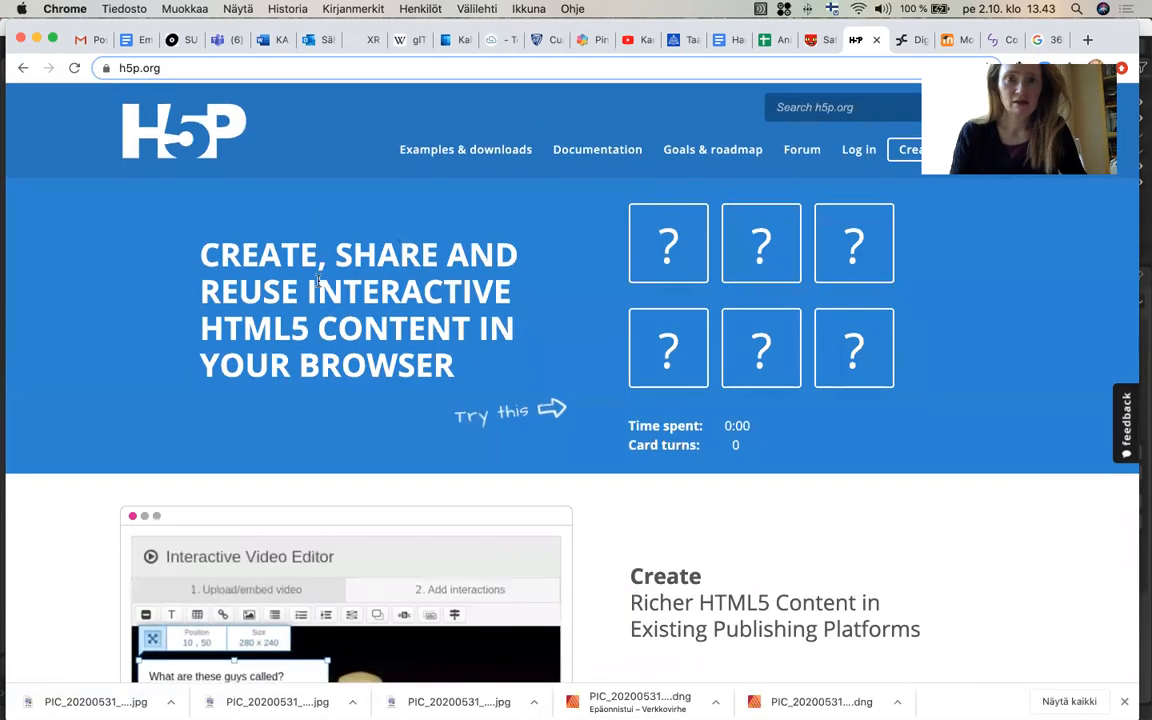
Open the Examples and Downloads page and review the full list of content types, from Accordion to Advanced fill the blanks
{"action": "left_click", "coordinate": [481, 162]}
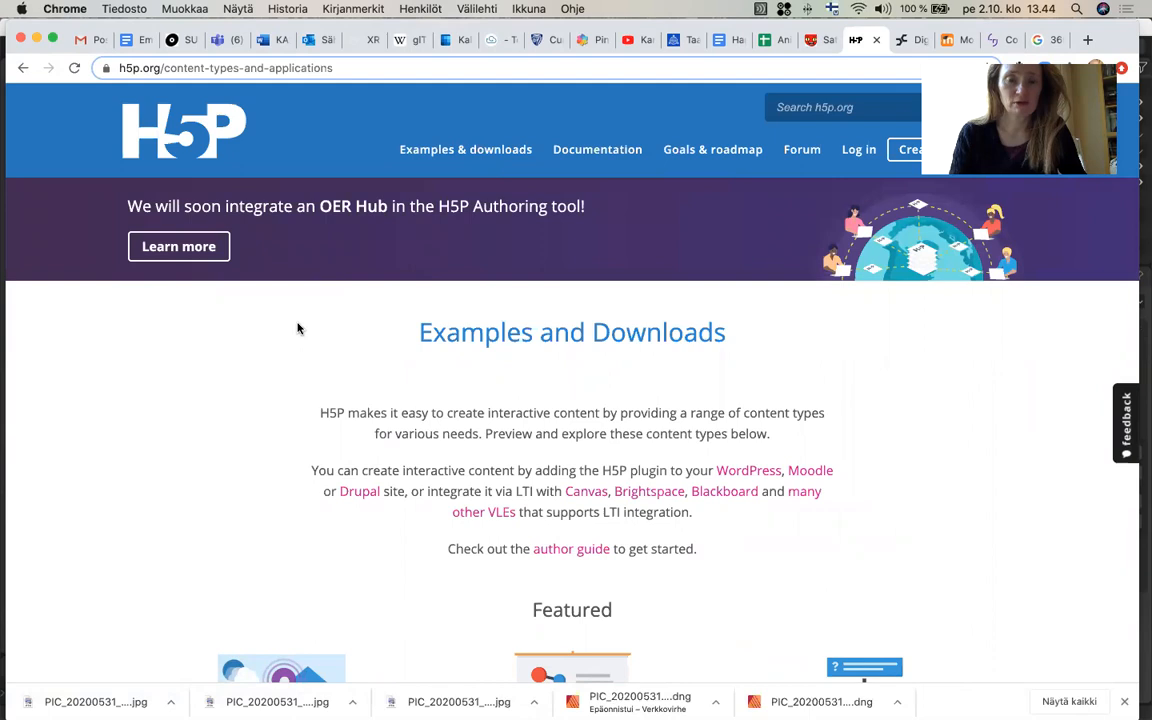
{"action": "scroll", "coordinate": [297, 328], "scroll_direction": "down", "scroll_amount": 3}
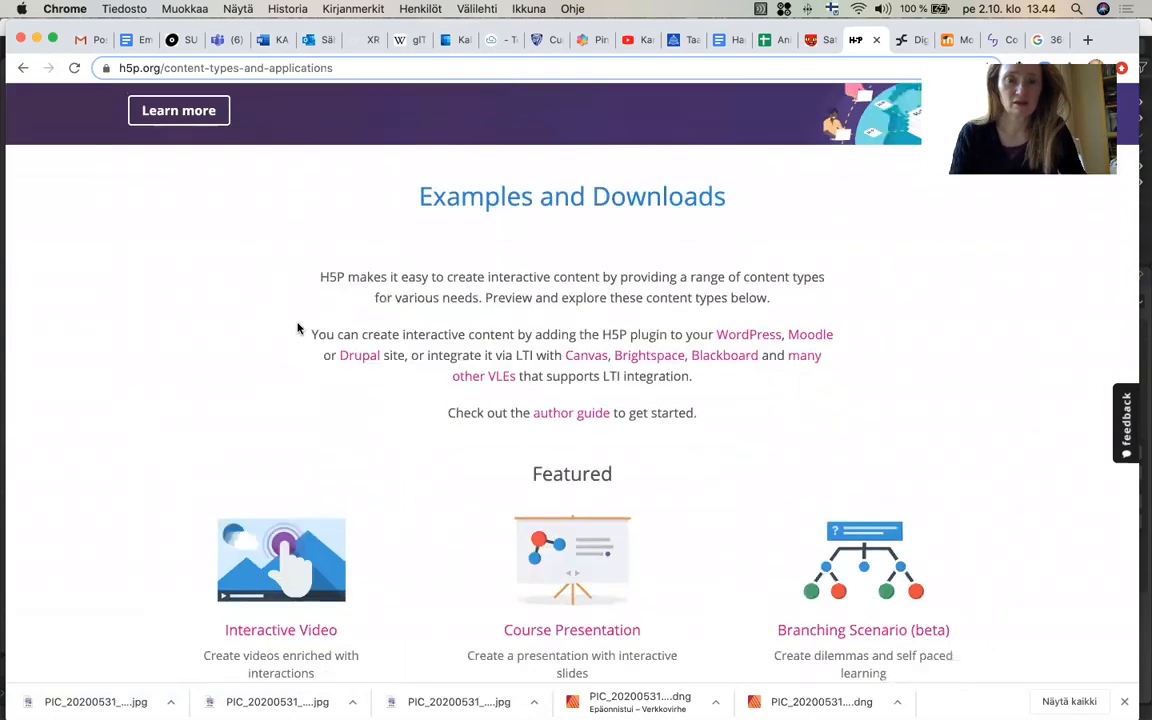
{"action": "scroll", "coordinate": [172, 431], "scroll_direction": "down", "scroll_amount": 5}
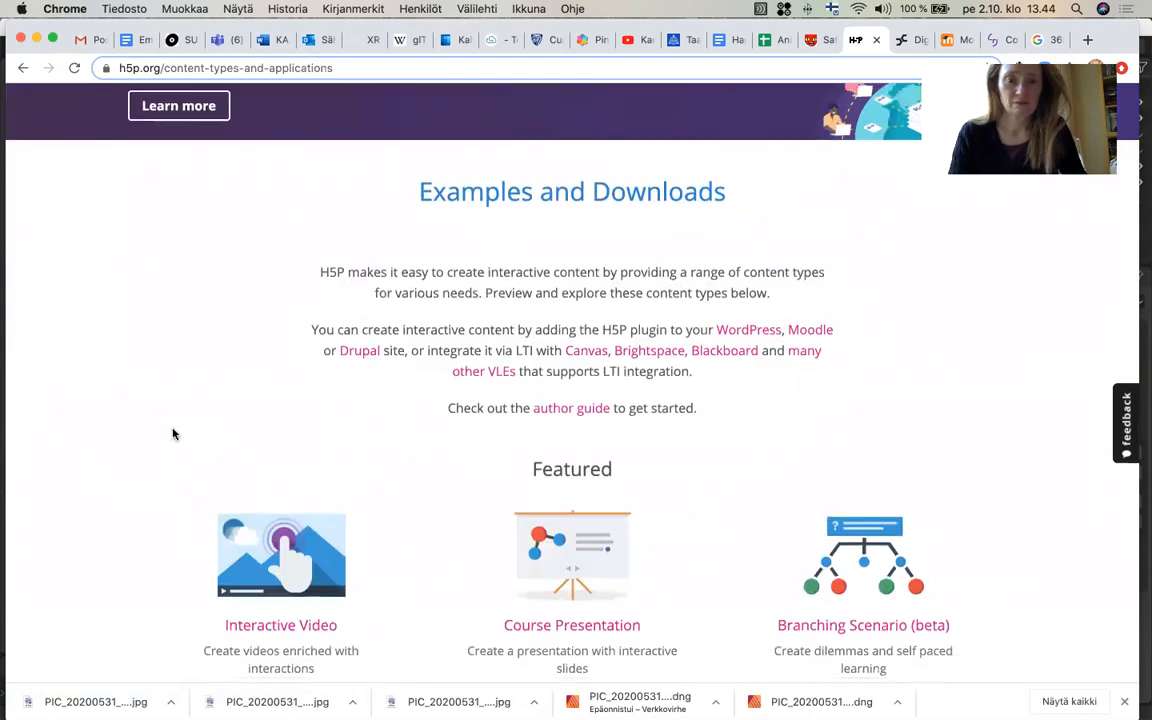
{"action": "scroll", "coordinate": [172, 433], "scroll_direction": "down", "scroll_amount": 4}
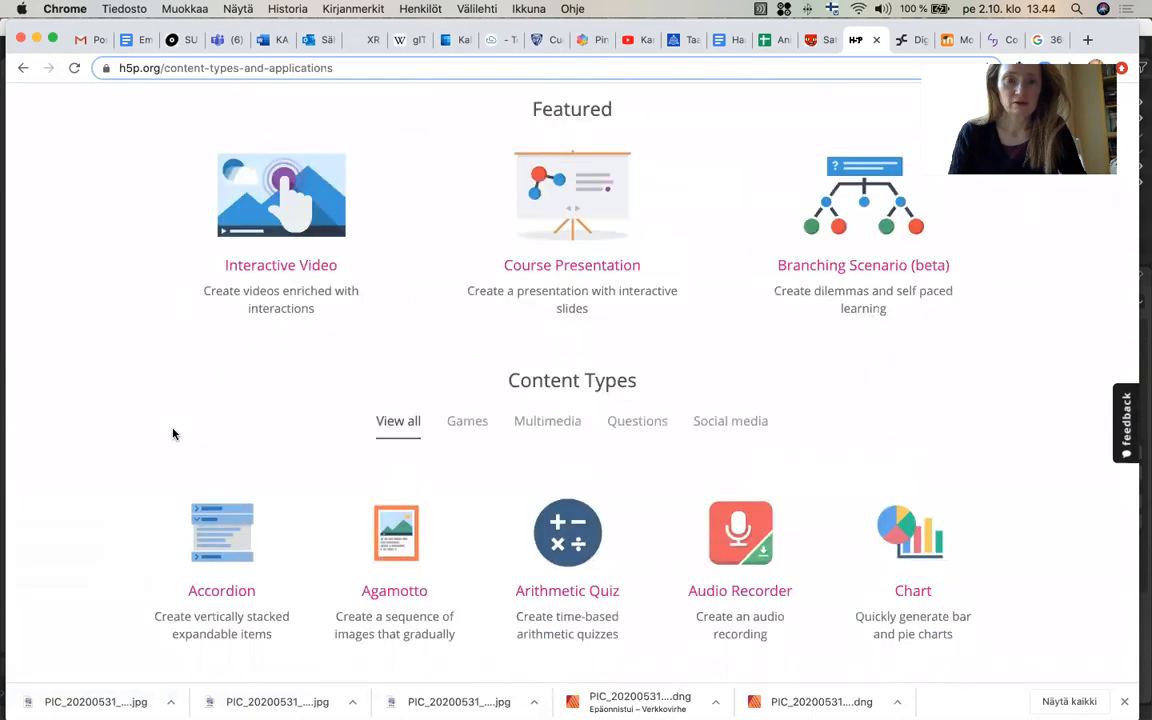
{"action": "scroll", "coordinate": [173, 435], "scroll_direction": "down", "scroll_amount": 1}
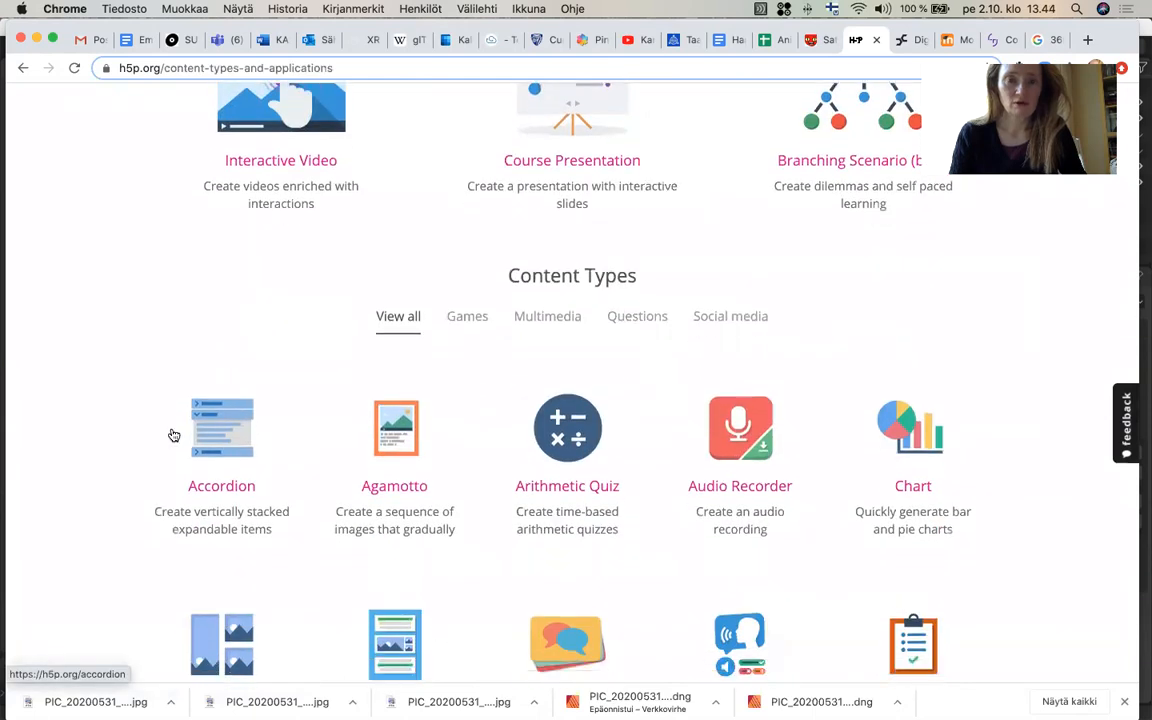
{"action": "scroll", "coordinate": [173, 435], "scroll_direction": "down", "scroll_amount": 2}
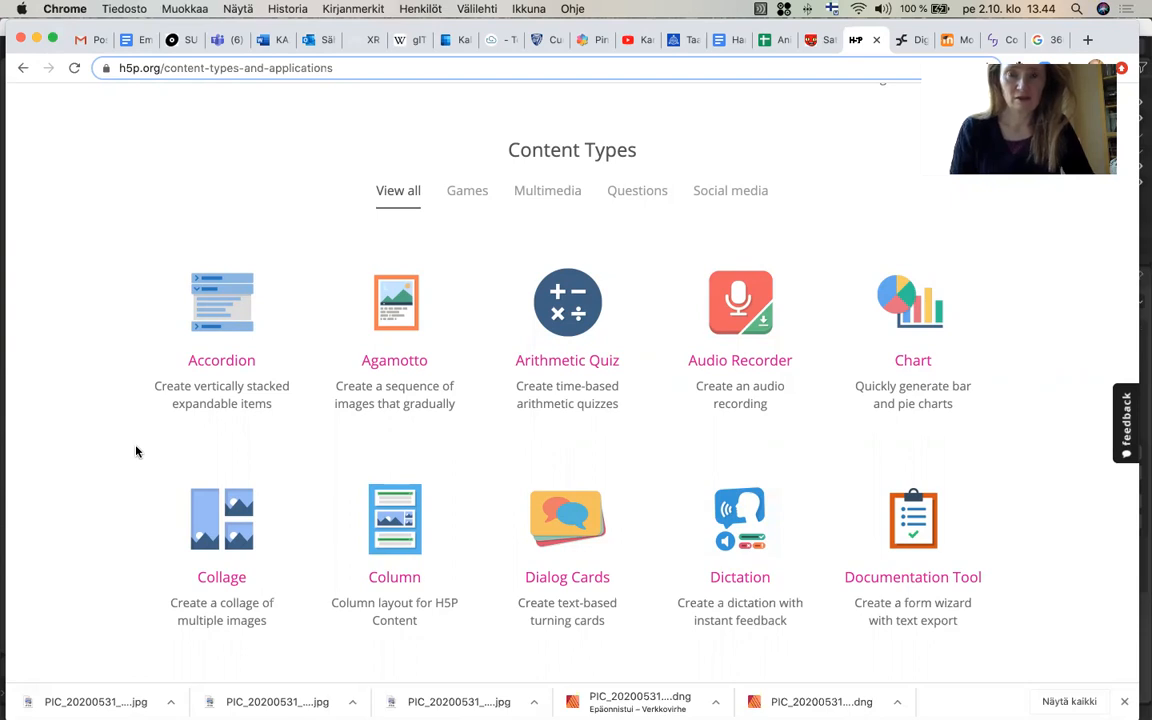
{"action": "scroll", "coordinate": [137, 452], "scroll_direction": "down", "scroll_amount": 1}
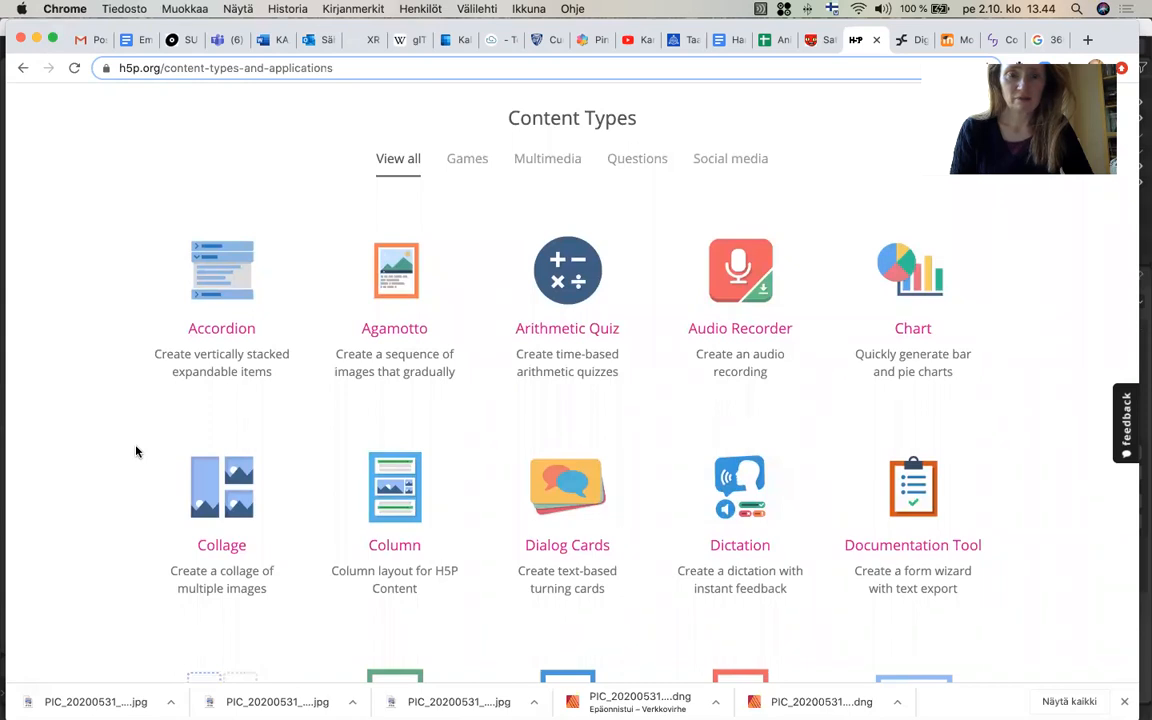
{"action": "scroll", "coordinate": [137, 452], "scroll_direction": "down", "scroll_amount": 5}
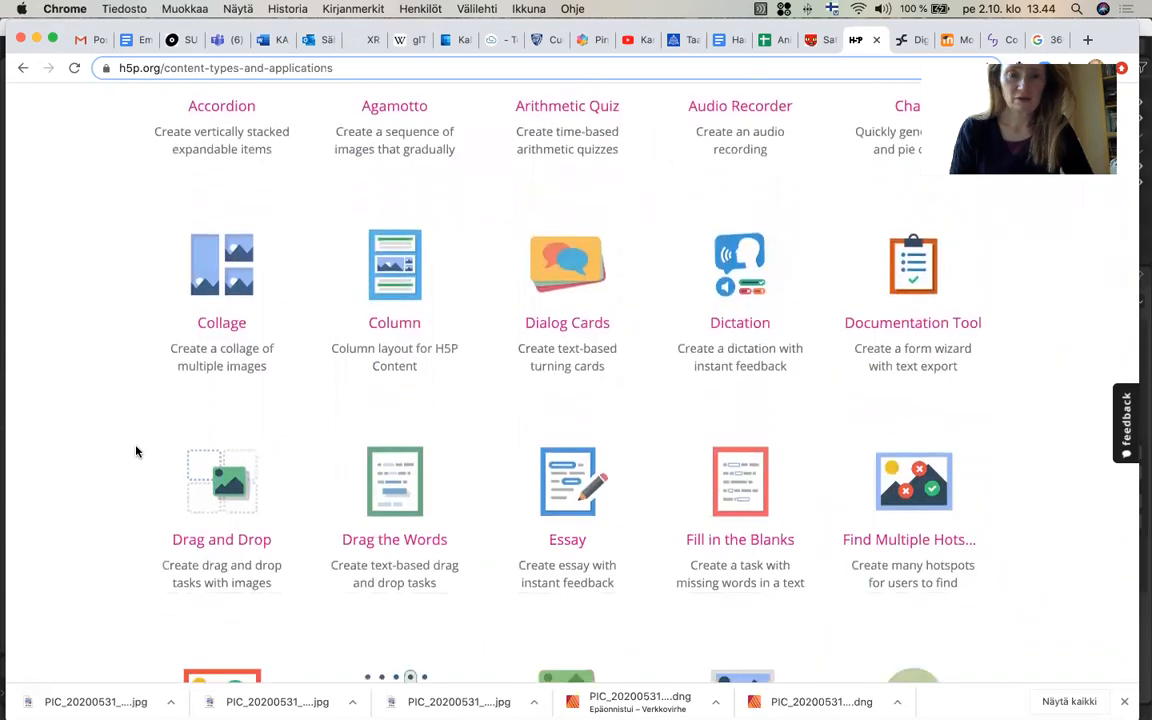
{"action": "scroll", "coordinate": [137, 452], "scroll_direction": "down", "scroll_amount": 1}
{"action": "scroll", "coordinate": [137, 452], "scroll_direction": "down", "scroll_amount": 2}
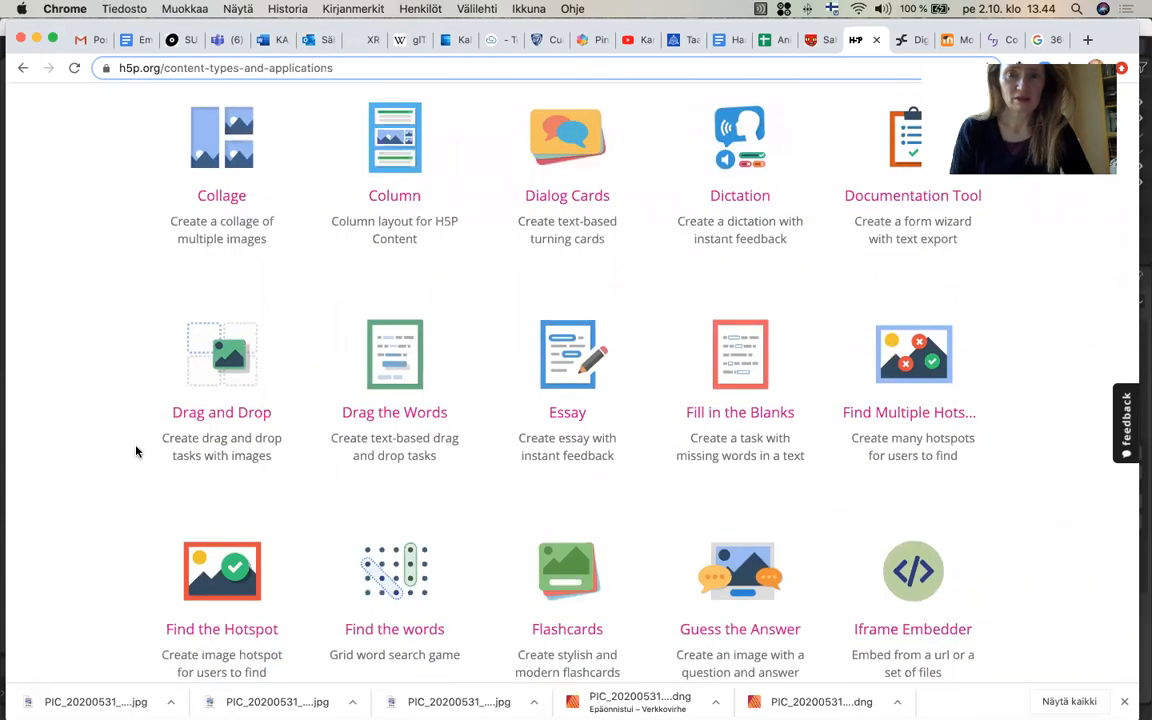
{"action": "scroll", "coordinate": [137, 452], "scroll_direction": "down", "scroll_amount": 1}
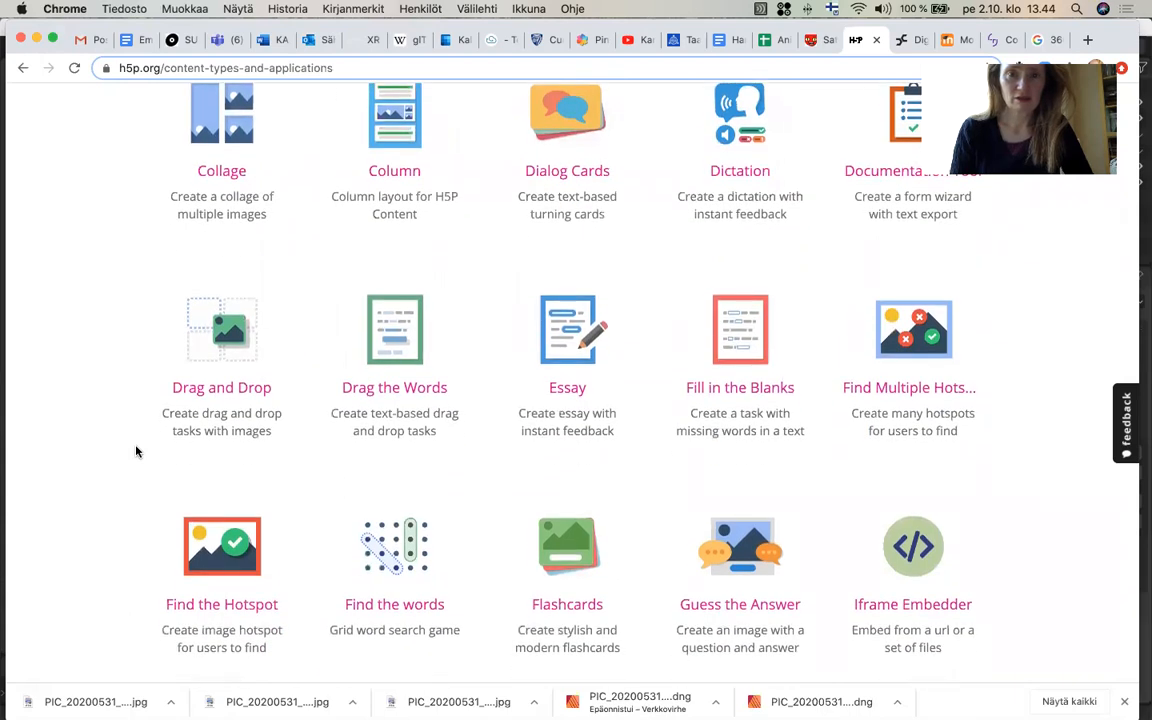
{"action": "scroll", "coordinate": [137, 452], "scroll_direction": "down", "scroll_amount": 3}
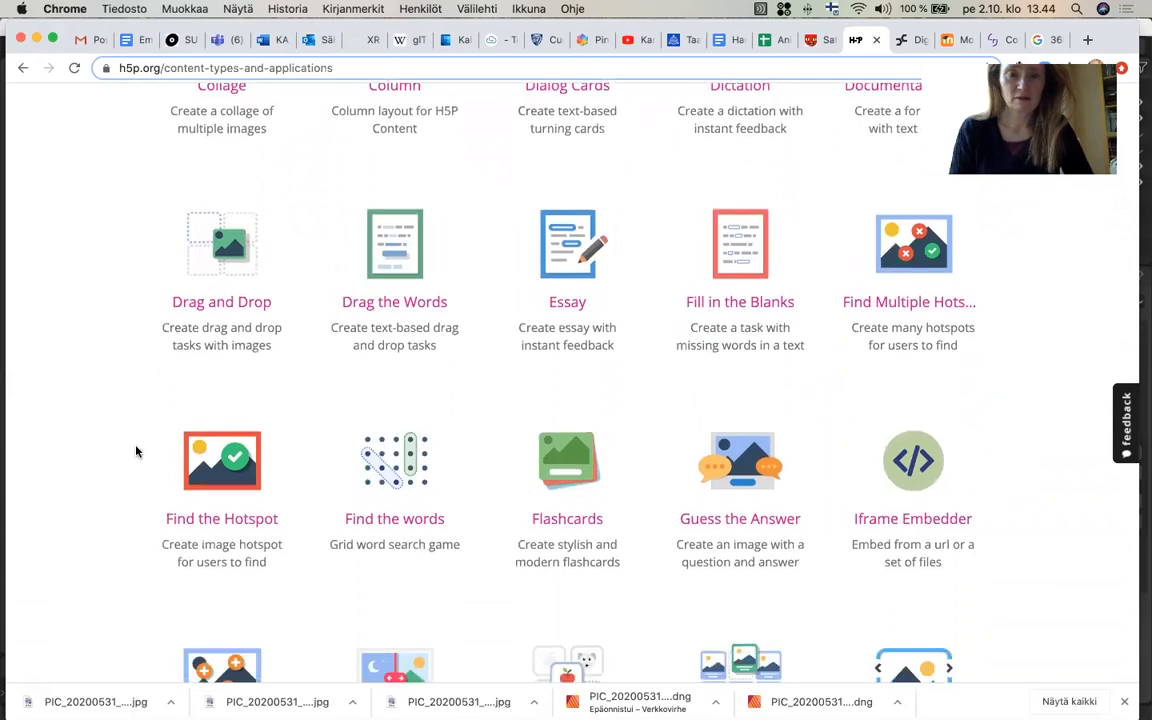
{"action": "scroll", "coordinate": [137, 452], "scroll_direction": "down", "scroll_amount": 4}
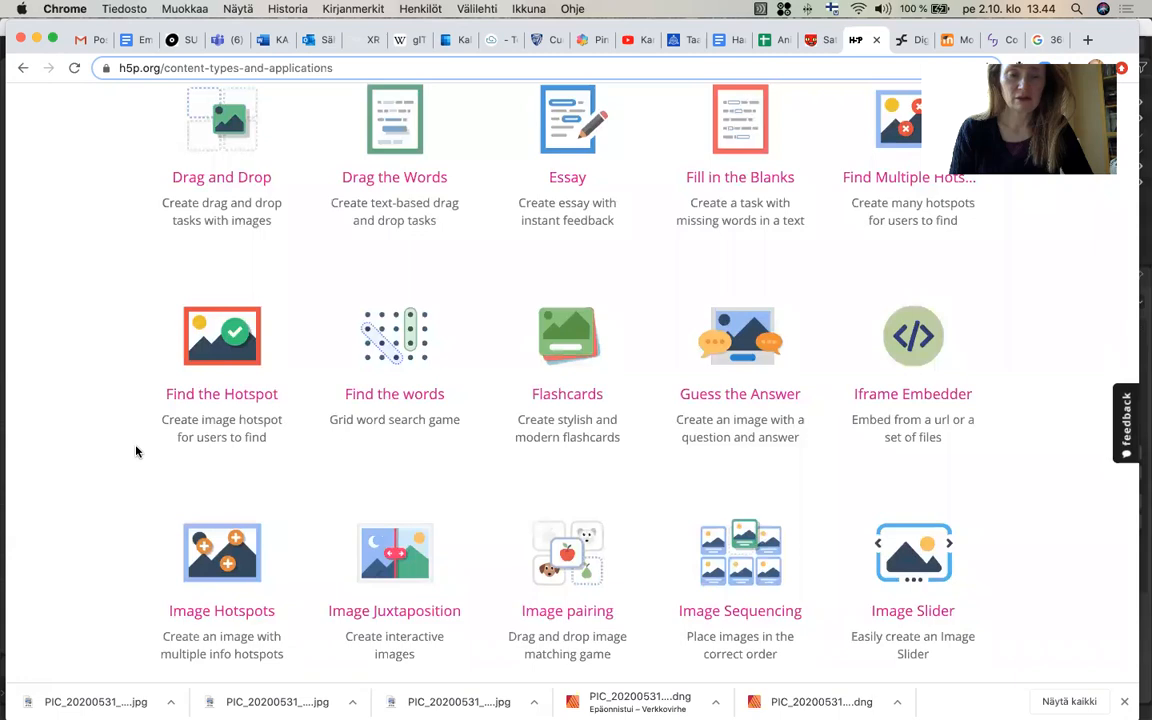
{"action": "scroll", "coordinate": [137, 452], "scroll_direction": "down", "scroll_amount": 9}
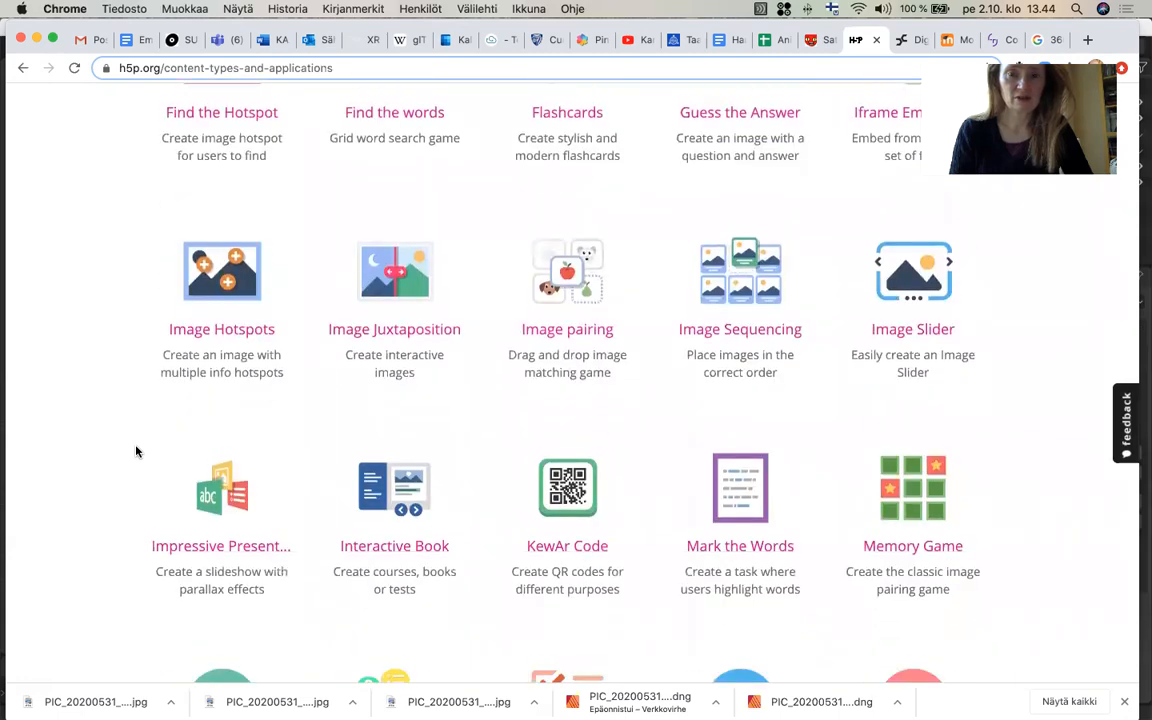
{"action": "scroll", "coordinate": [137, 452], "scroll_direction": "down", "scroll_amount": 4}
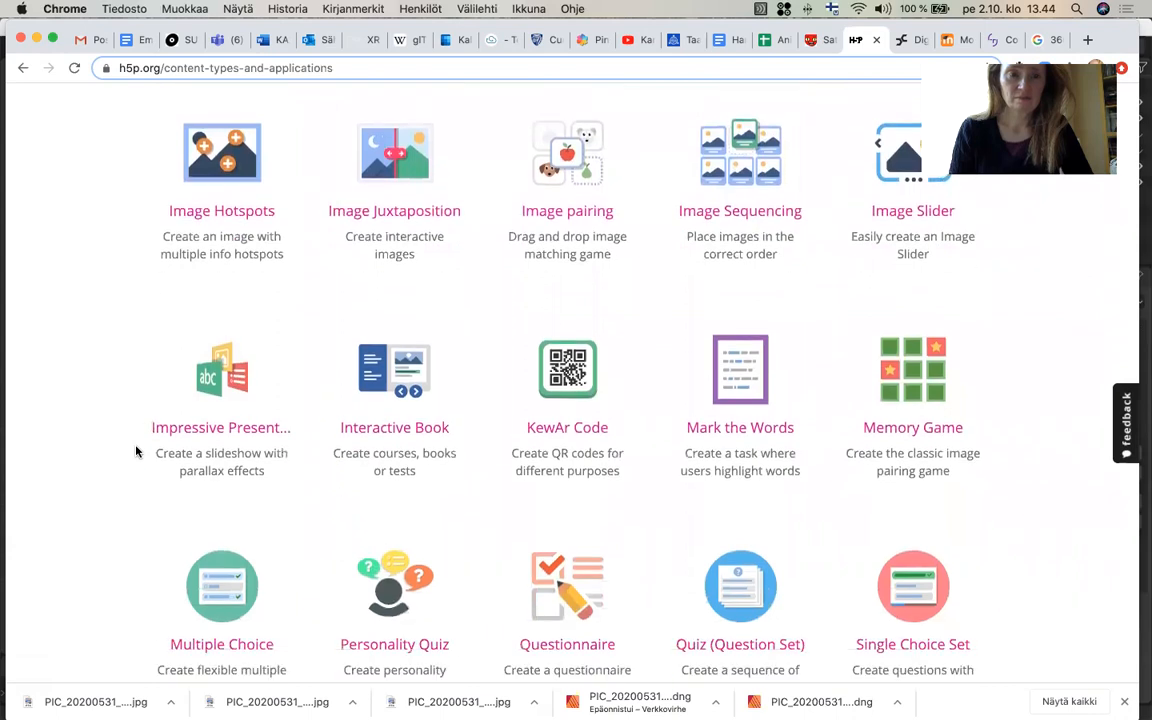
{"action": "scroll", "coordinate": [137, 452], "scroll_direction": "down", "scroll_amount": 5}
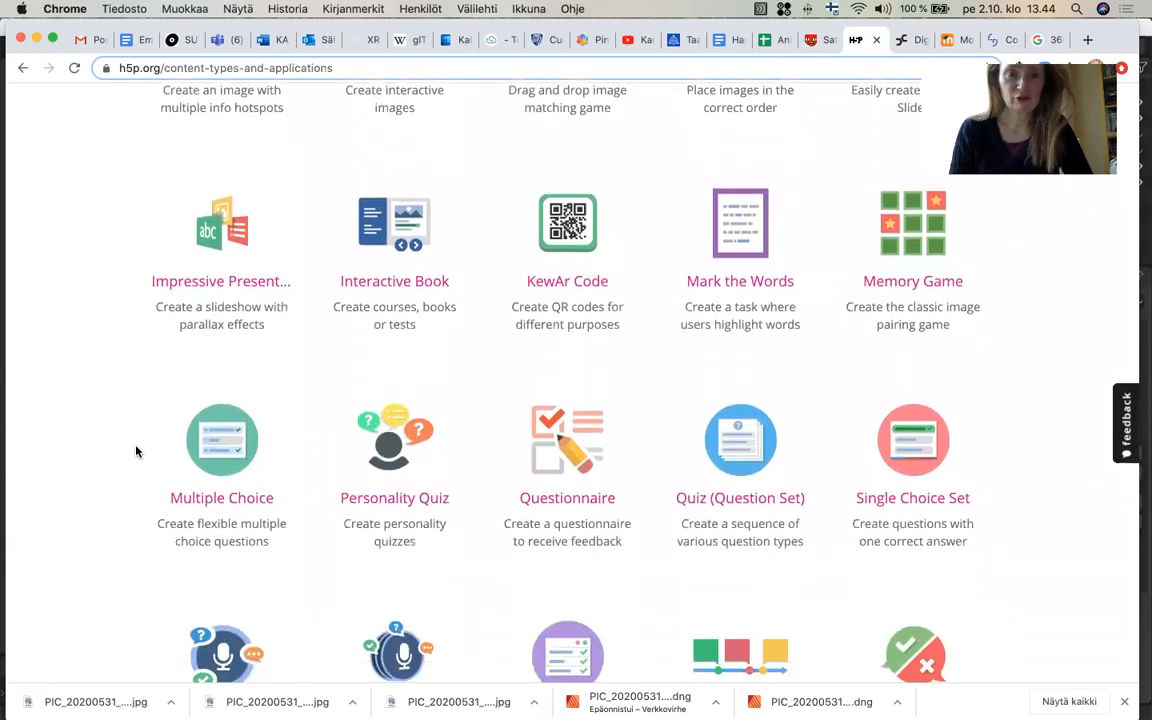
{"action": "scroll", "coordinate": [137, 452], "scroll_direction": "down", "scroll_amount": 1}
{"action": "scroll", "coordinate": [137, 452], "scroll_direction": "down", "scroll_amount": 2}
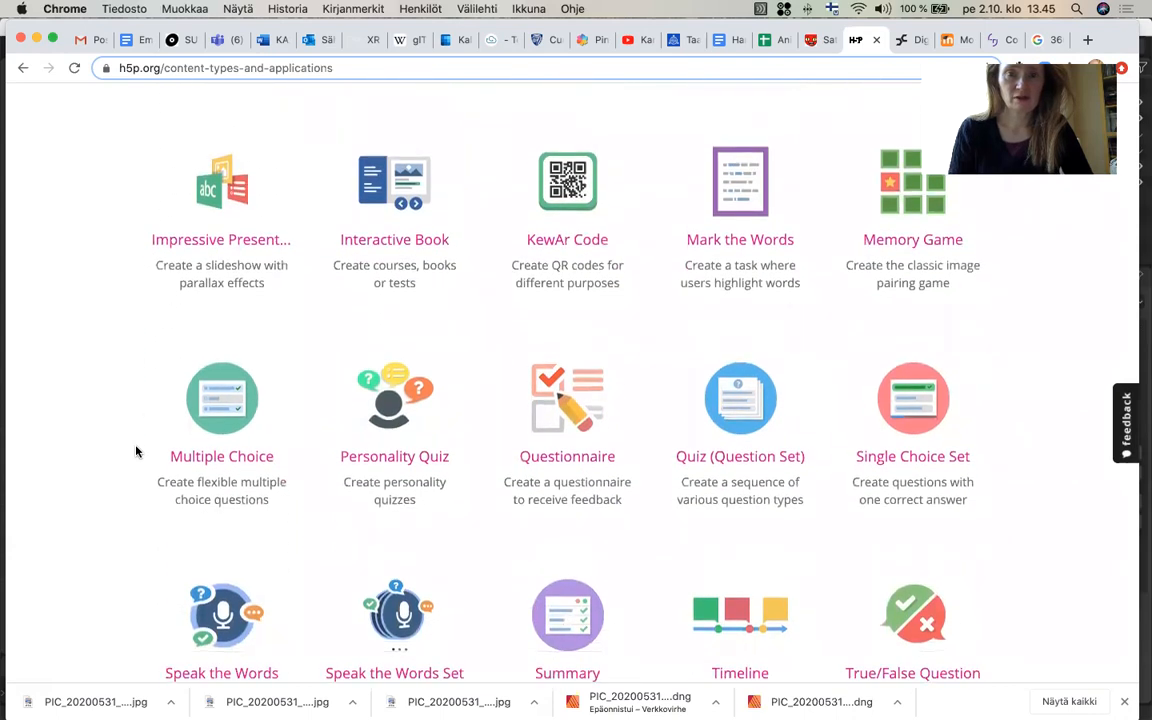
{"action": "scroll", "coordinate": [137, 452], "scroll_direction": "down", "scroll_amount": 6}
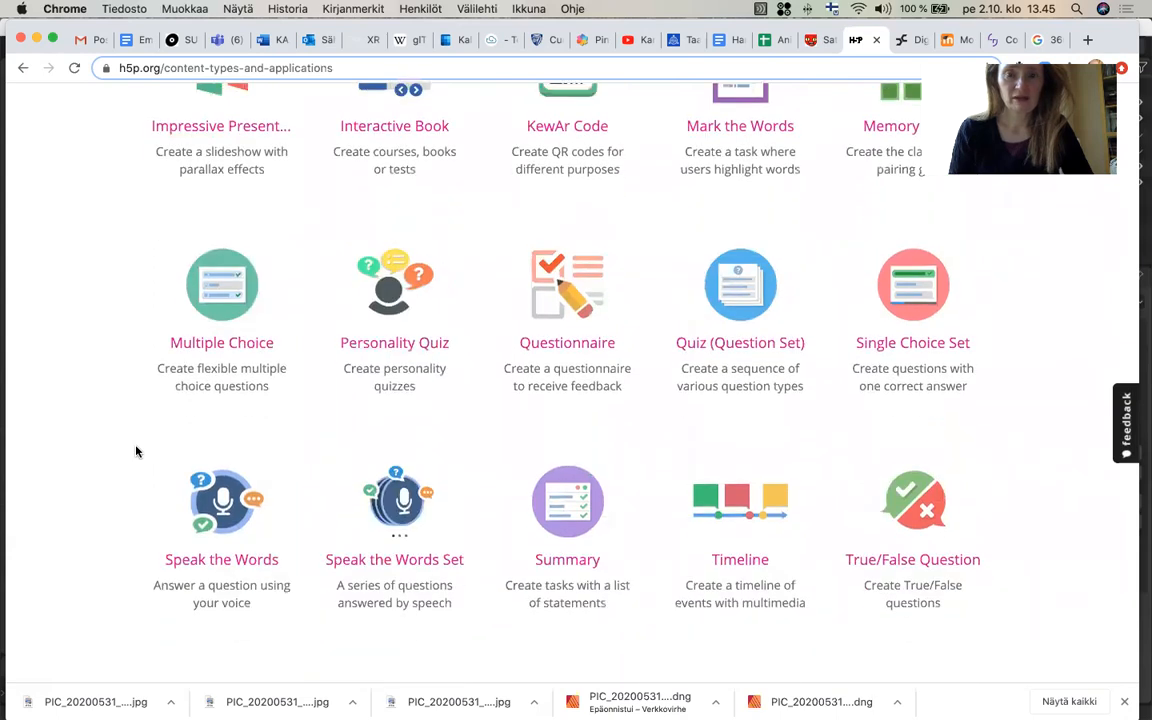
{"action": "scroll", "coordinate": [137, 452], "scroll_direction": "down", "scroll_amount": 3}
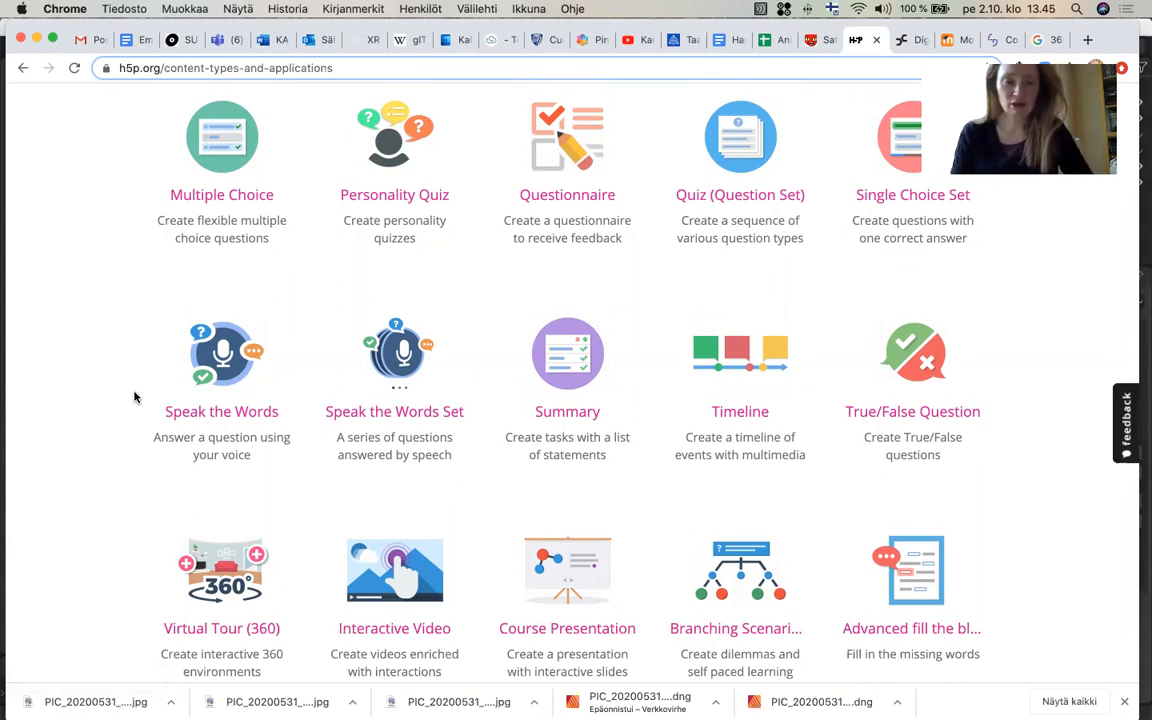
{"action": "scroll", "coordinate": [135, 397], "scroll_direction": "down", "scroll_amount": 5}
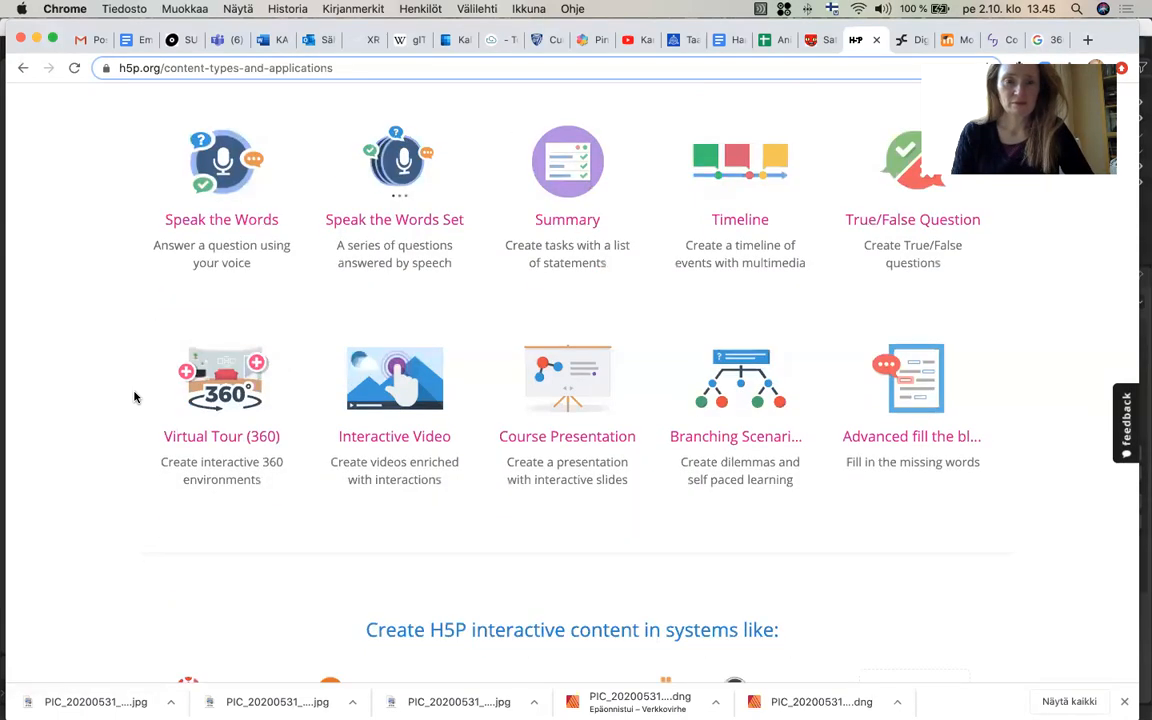
Open the Virtual Tour (360) content type and bring up its Roman Theater example
{"action": "left_click", "coordinate": [225, 440]}
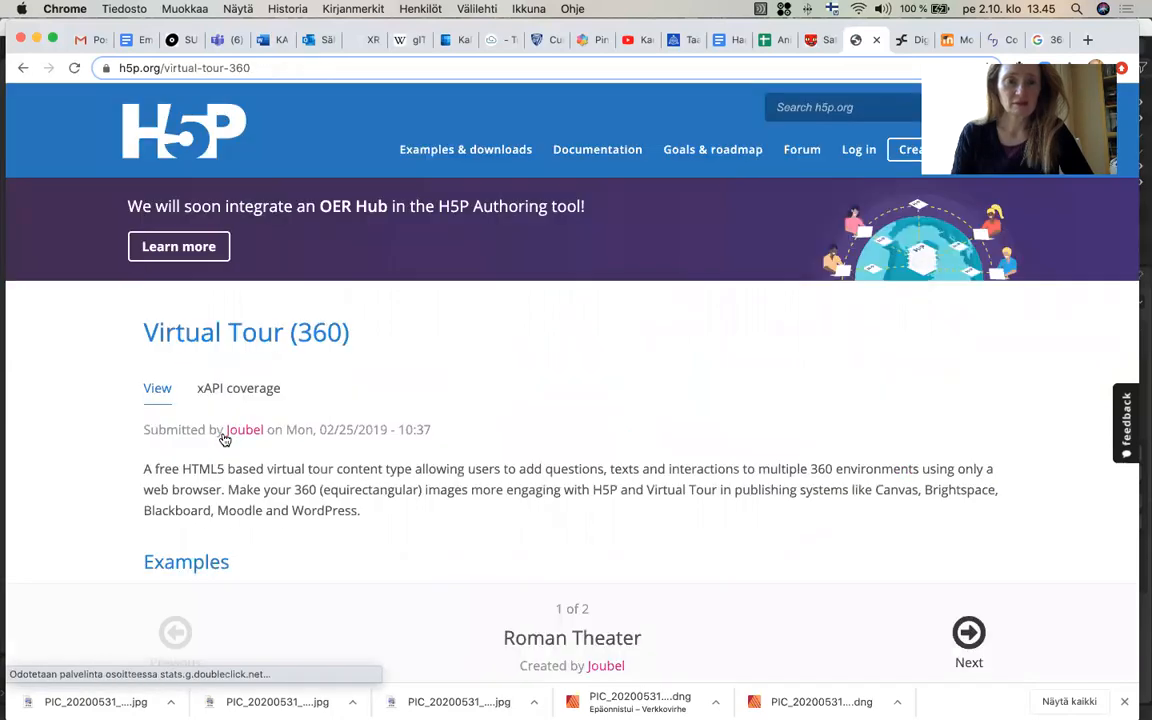
{"action": "scroll", "coordinate": [178, 431], "scroll_direction": "down", "scroll_amount": 8}
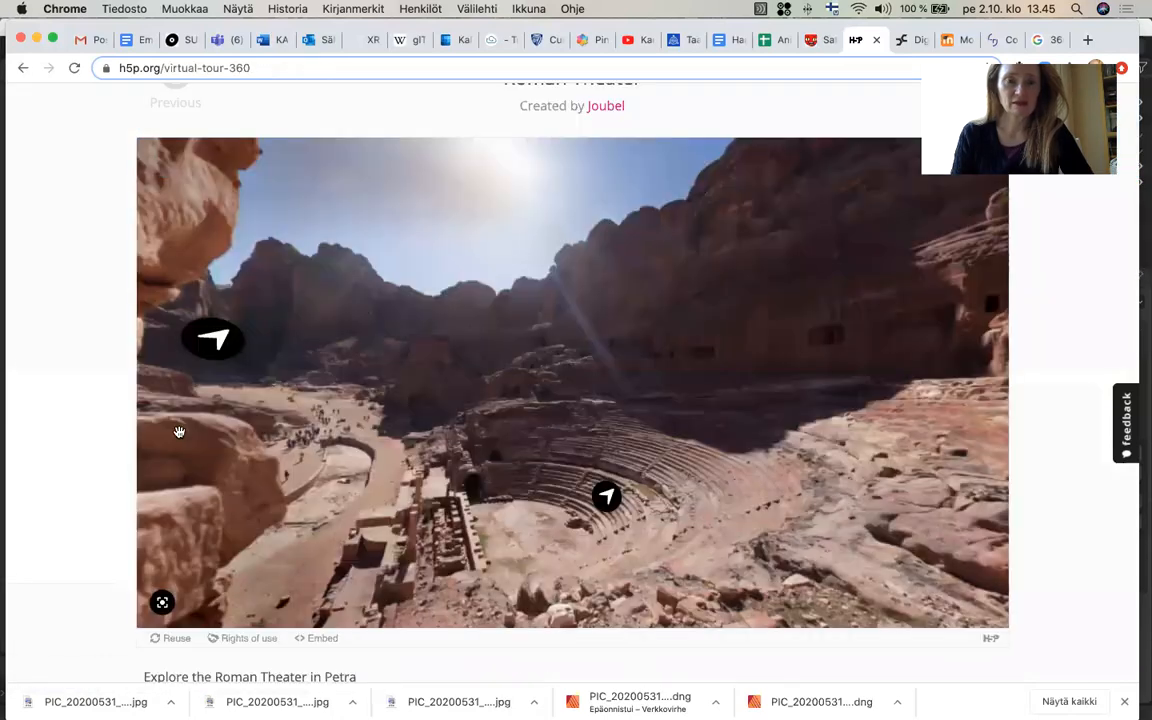
{"action": "scroll", "coordinate": [130, 427], "scroll_direction": "up", "scroll_amount": 2}
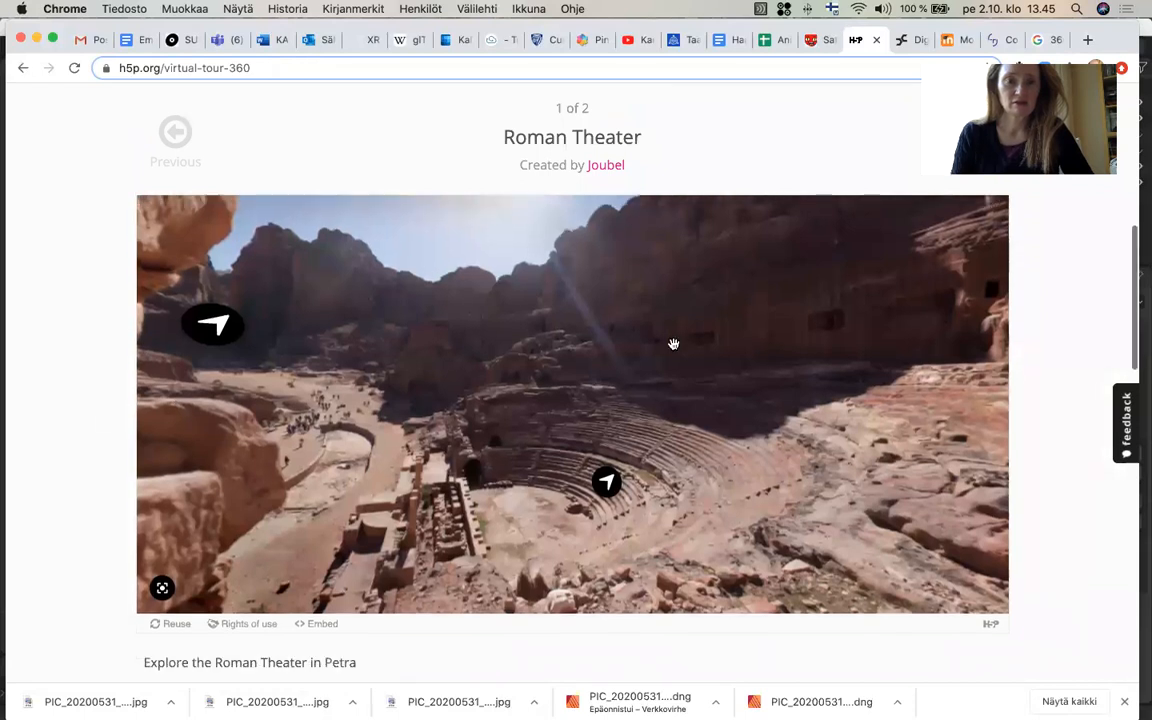
Turn the Roman Theater panorama toward the rocky hillside, view the image behind the plus hotspot, and close it
{"action": "left_click_drag", "start_coordinate": [675, 345], "coordinate": [398, 368]}
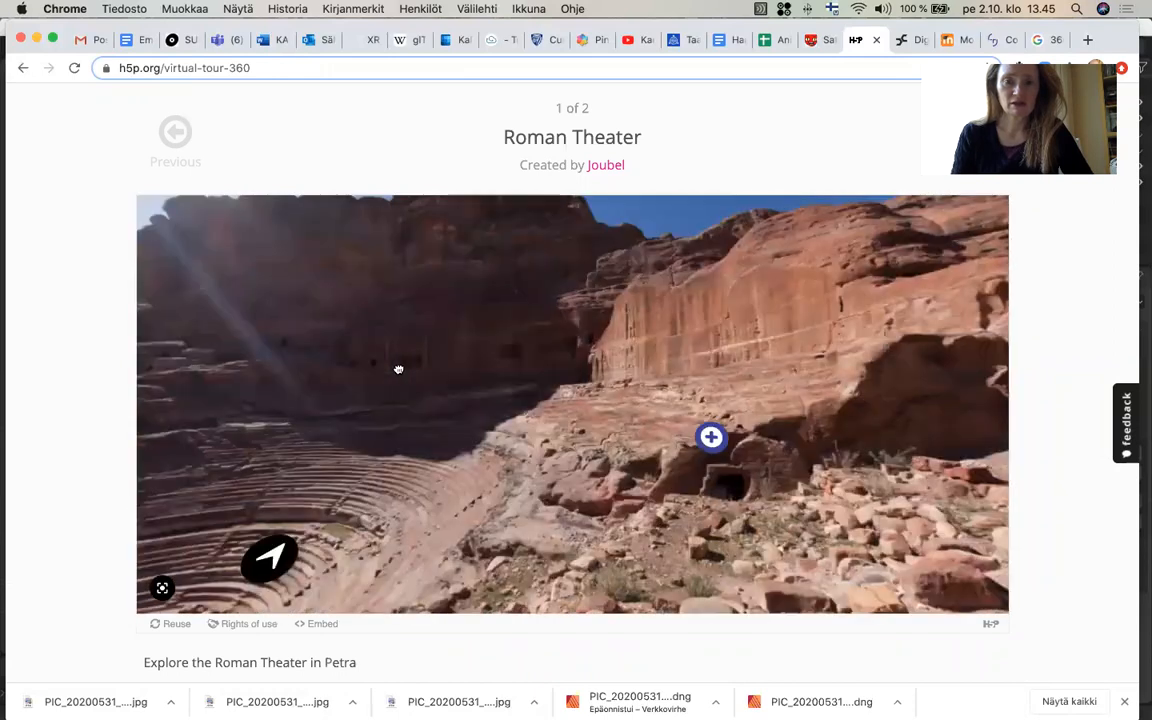
{"action": "left_click", "coordinate": [708, 439]}
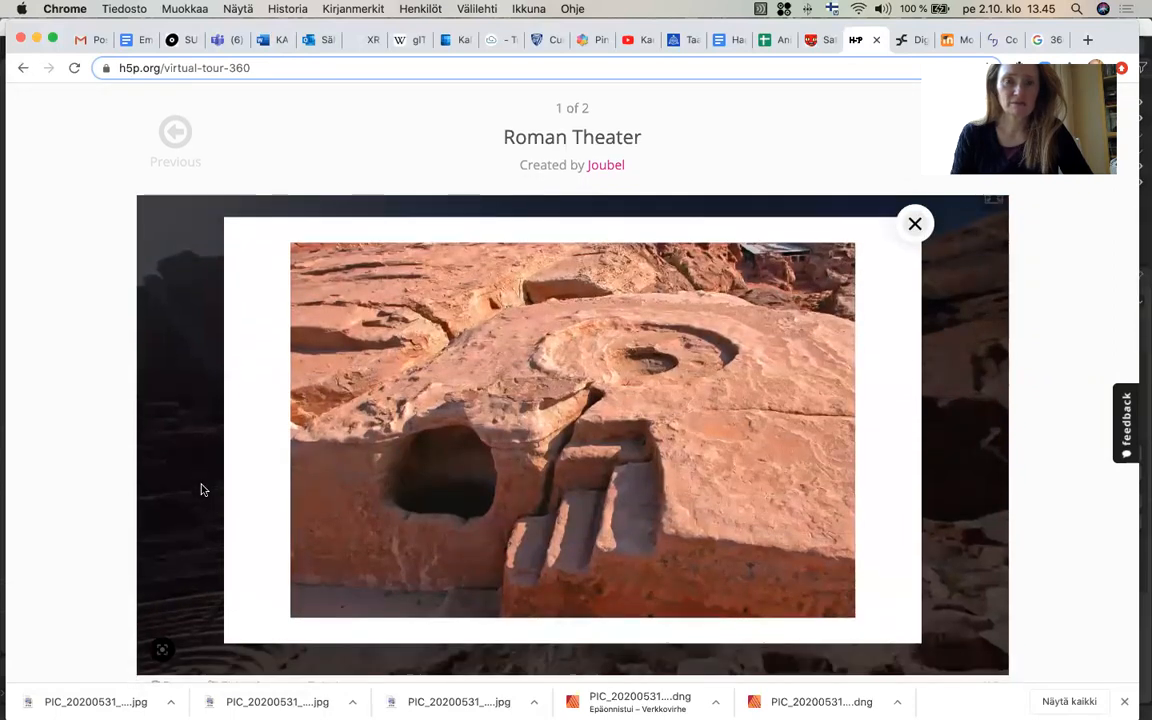
{"action": "left_click", "coordinate": [914, 224]}
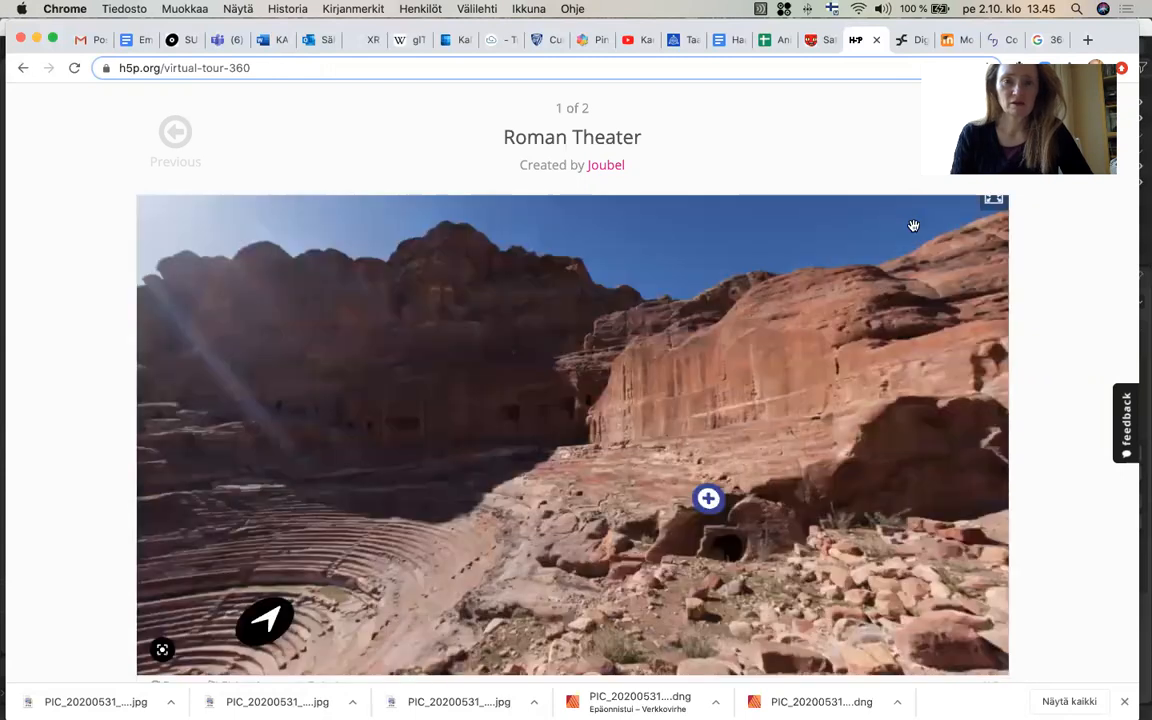
Turn the panorama toward the amphitheatre, view the scene with its seating rows through the arrow hotspot, and return to the panorama
{"action": "left_click_drag", "start_coordinate": [424, 553], "coordinate": [636, 507]}
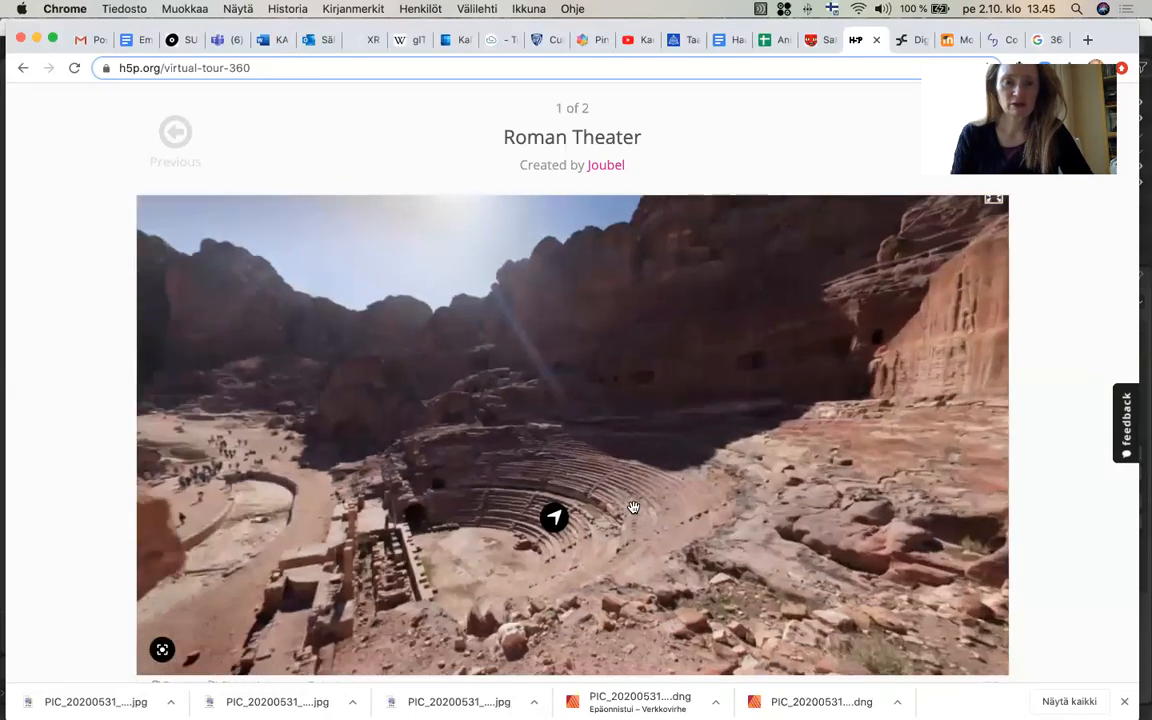
{"action": "left_click", "coordinate": [556, 520]}
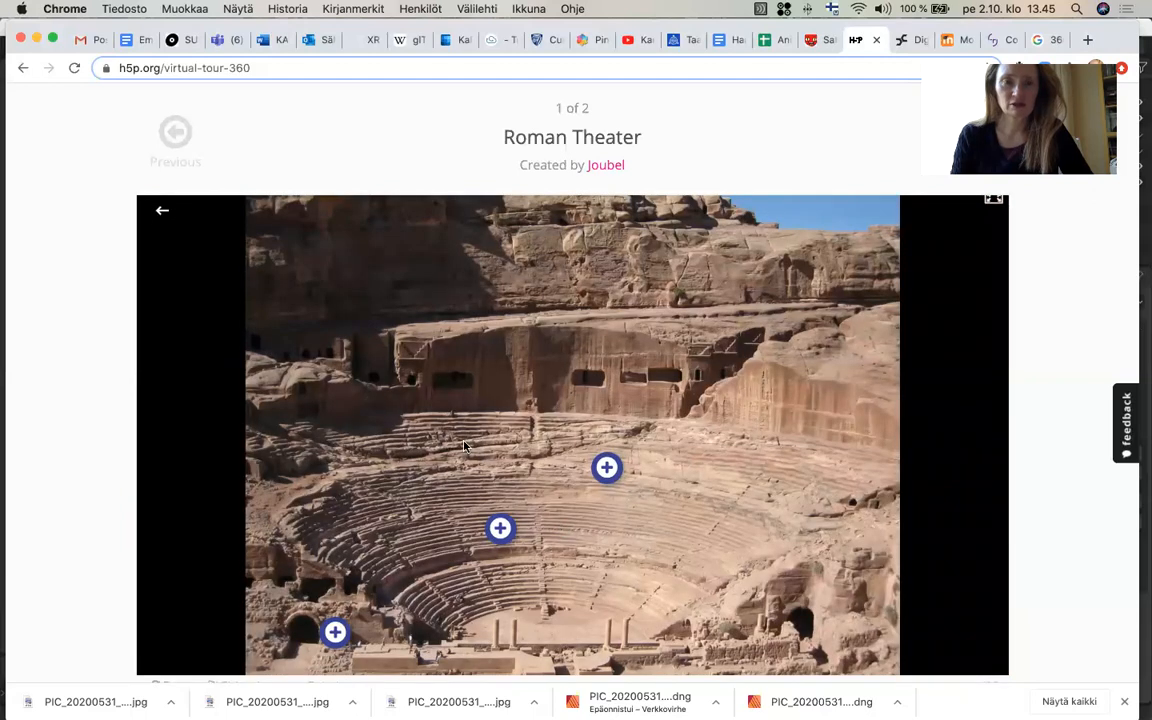
{"action": "left_click", "coordinate": [163, 212]}
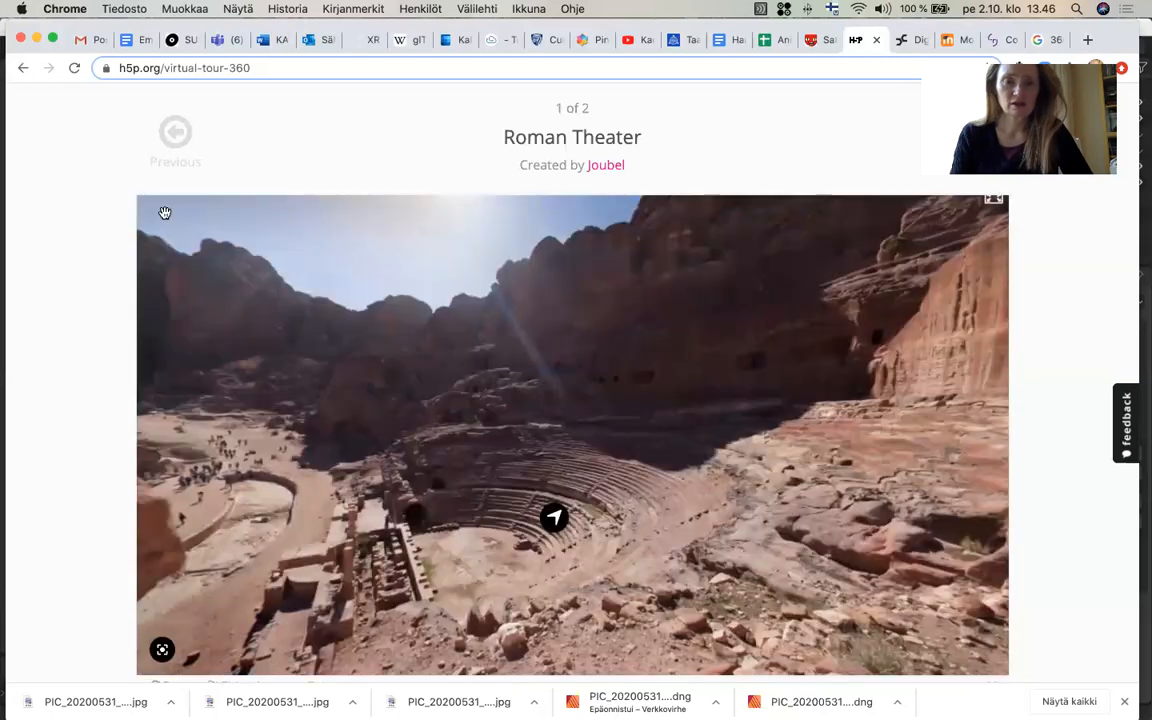
Turn the panorama to the arrow beside the cliff, enter the columned rock facade scene, and look around its forecourt
{"action": "left_click_drag", "start_coordinate": [273, 345], "coordinate": [668, 459]}
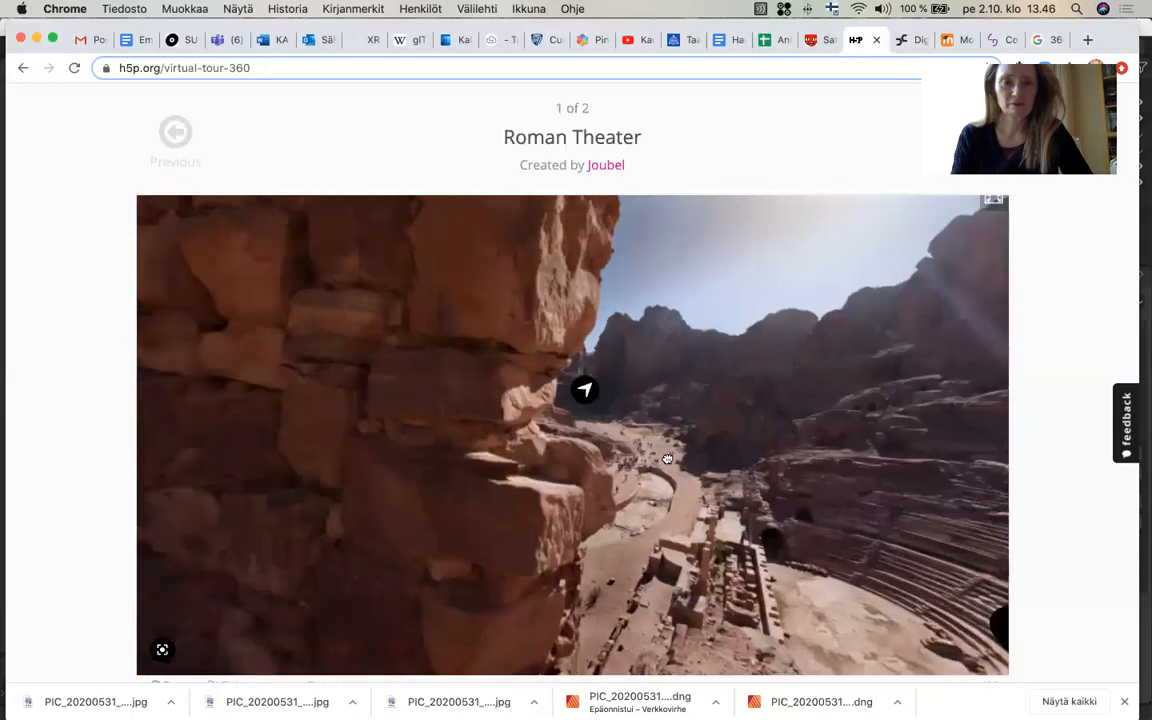
{"action": "left_click", "coordinate": [587, 393]}
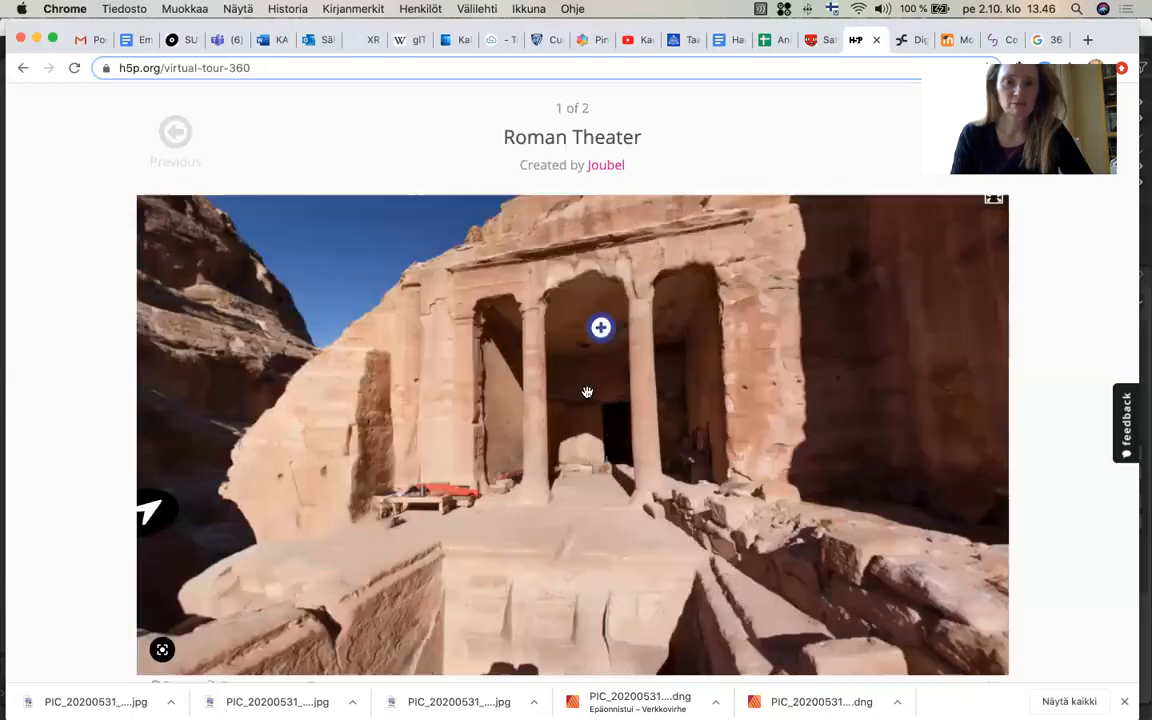
{"action": "left_click_drag", "start_coordinate": [499, 456], "coordinate": [437, 380]}
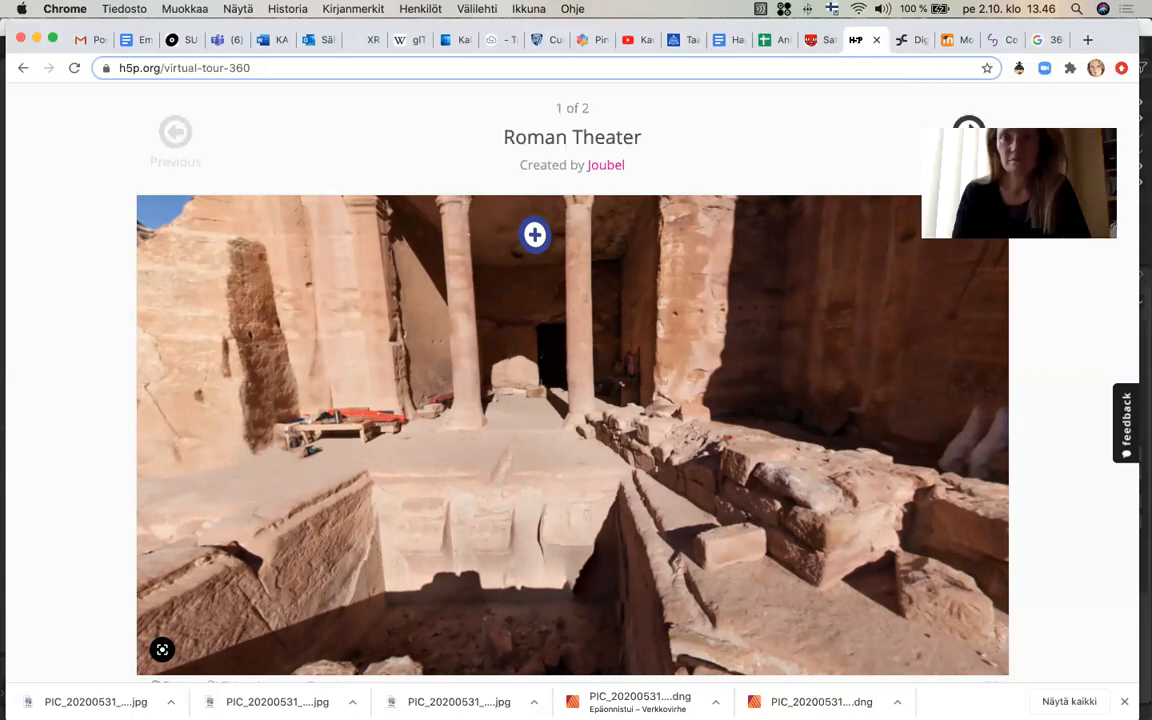
View the moodle.org home page, switch to the DigiCampus site, and set its language to English
{"action": "left_click", "coordinate": [950, 45]}
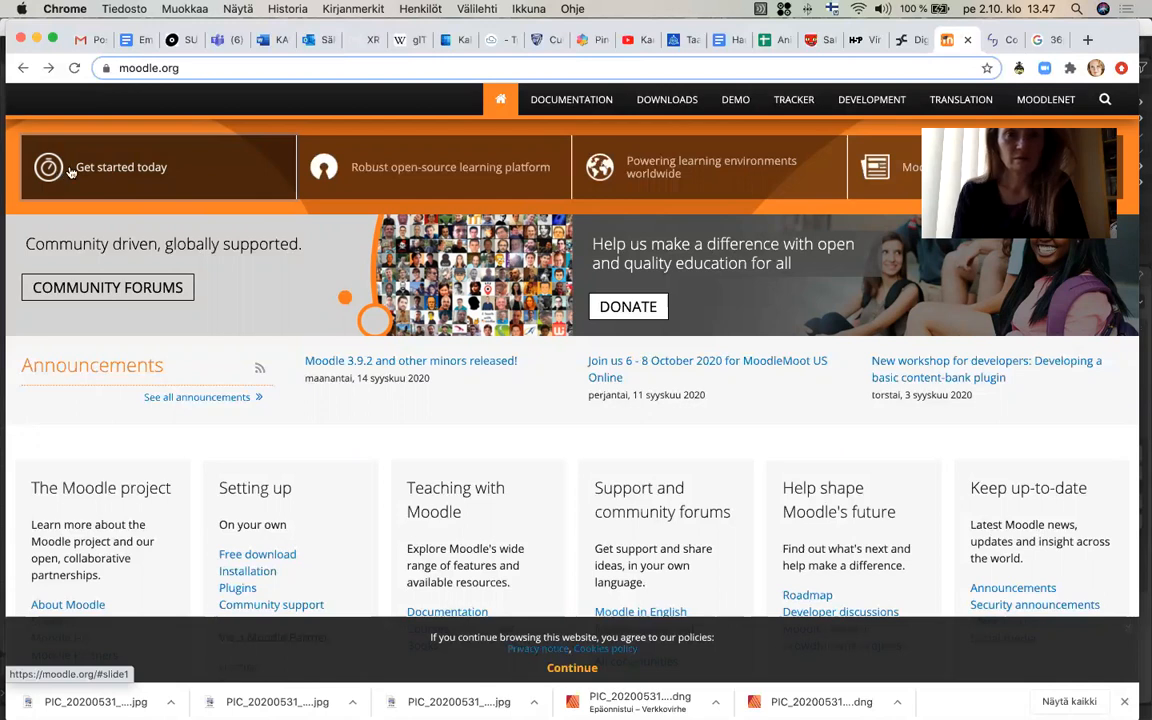
{"action": "left_click", "coordinate": [905, 40]}
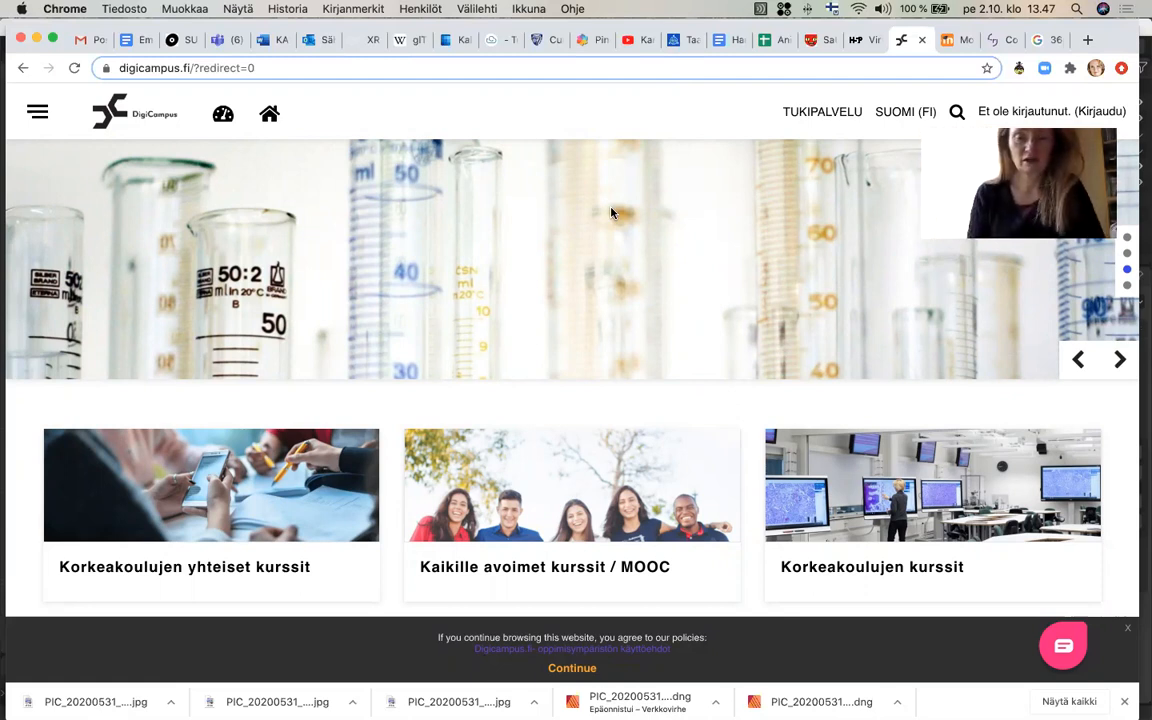
{"action": "left_click", "coordinate": [908, 118]}
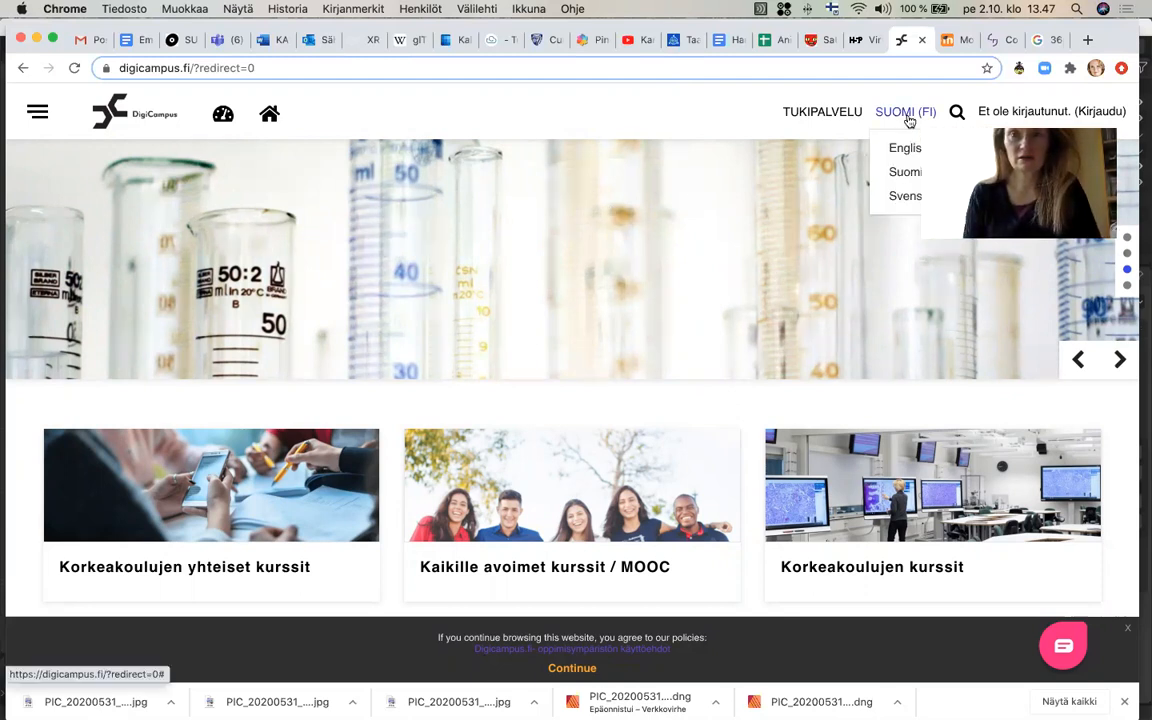
{"action": "left_click", "coordinate": [899, 147]}
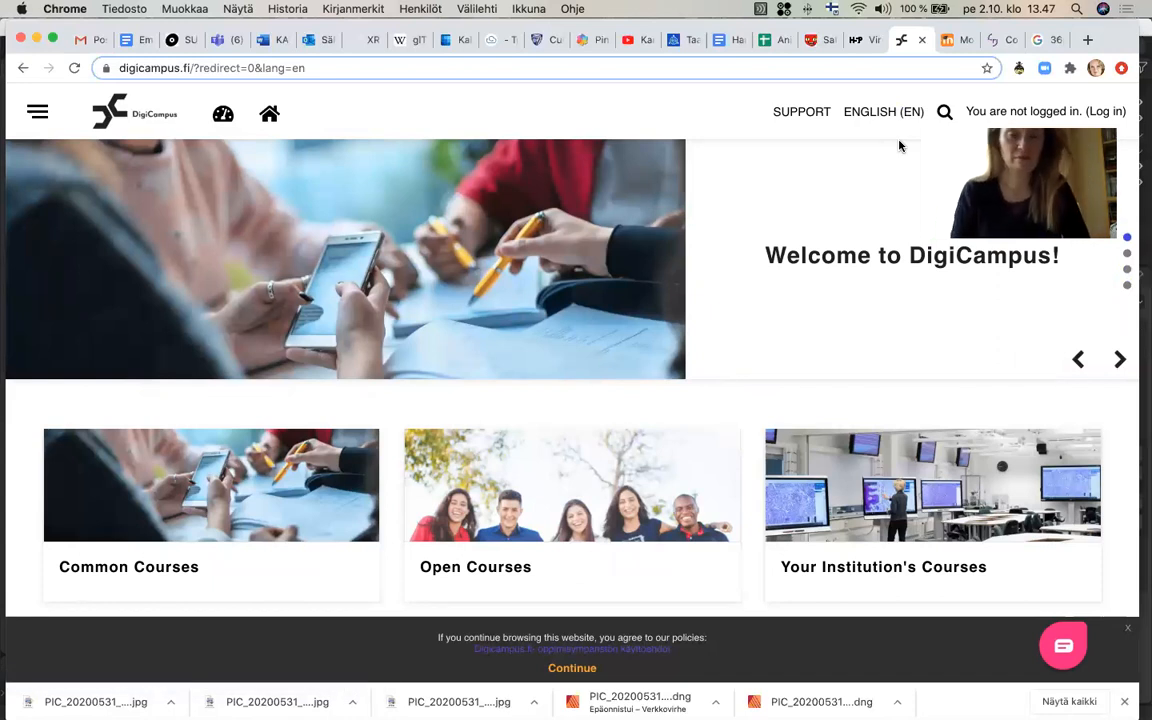
Switch to the Tampere University Moodle test course and review the activities in its Tästä alkaa section
{"action": "left_click", "coordinate": [993, 47]}
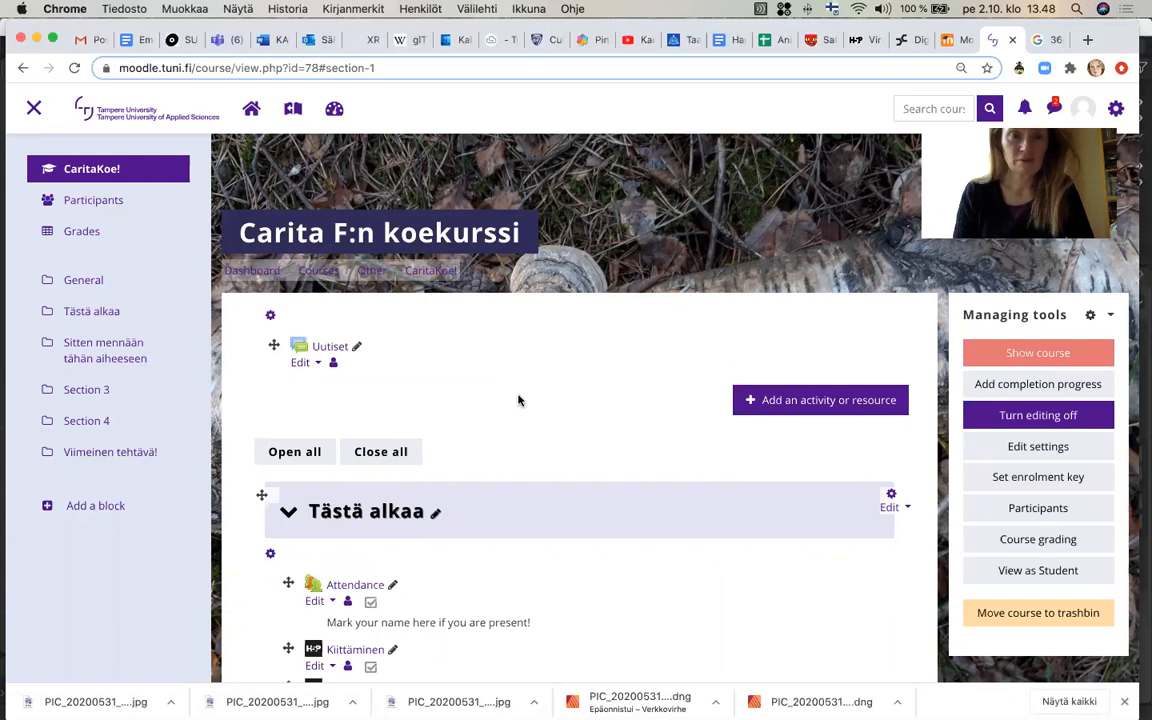
{"action": "scroll", "coordinate": [518, 400], "scroll_direction": "down", "scroll_amount": 2}
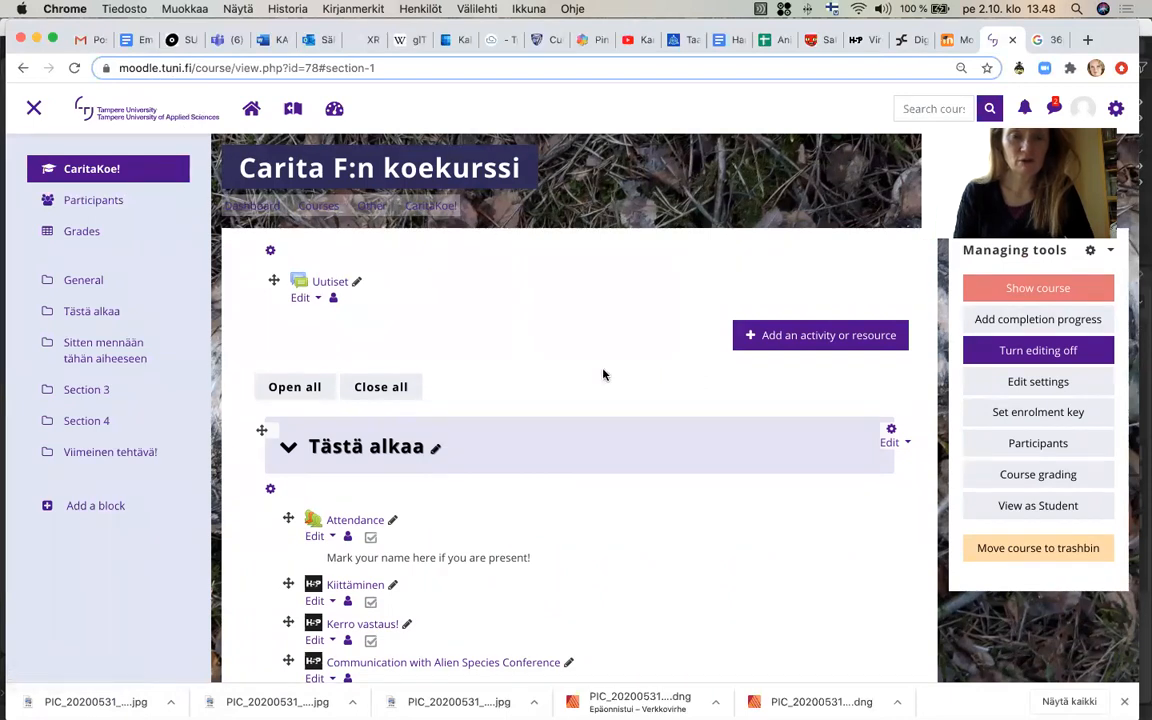
{"action": "scroll", "coordinate": [603, 375], "scroll_direction": "down", "scroll_amount": 3}
{"action": "scroll", "coordinate": [603, 375], "scroll_direction": "down", "scroll_amount": 2}
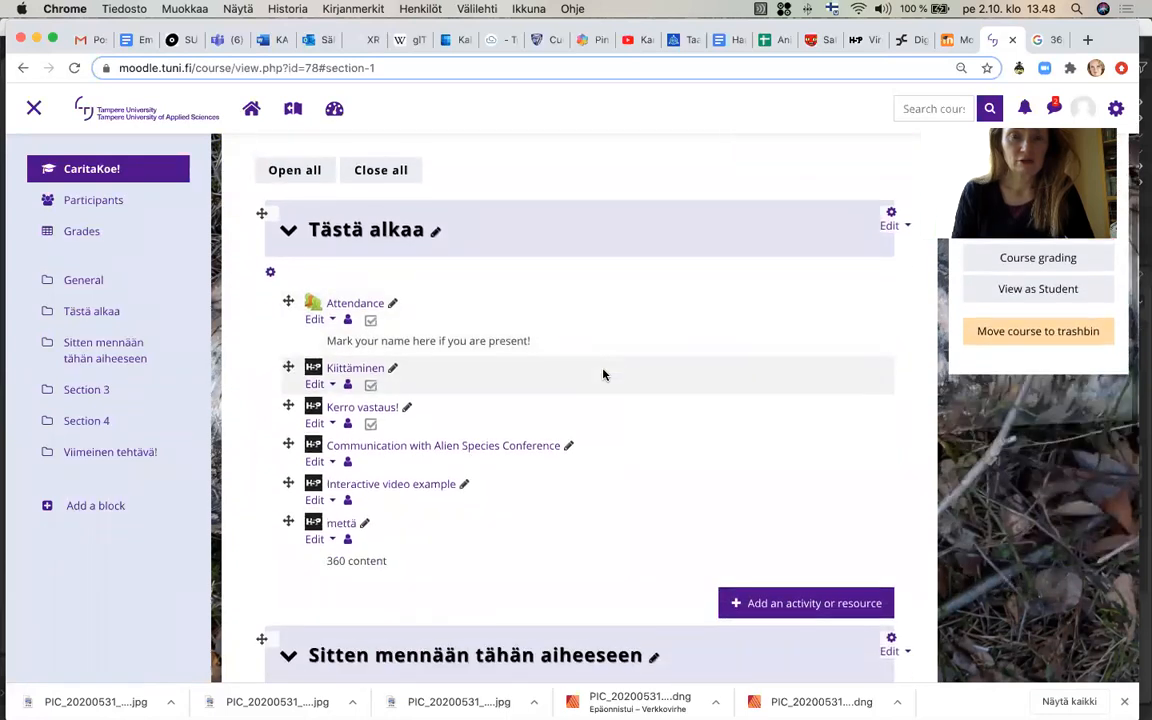
{"action": "scroll", "coordinate": [603, 375], "scroll_direction": "down", "scroll_amount": 1}
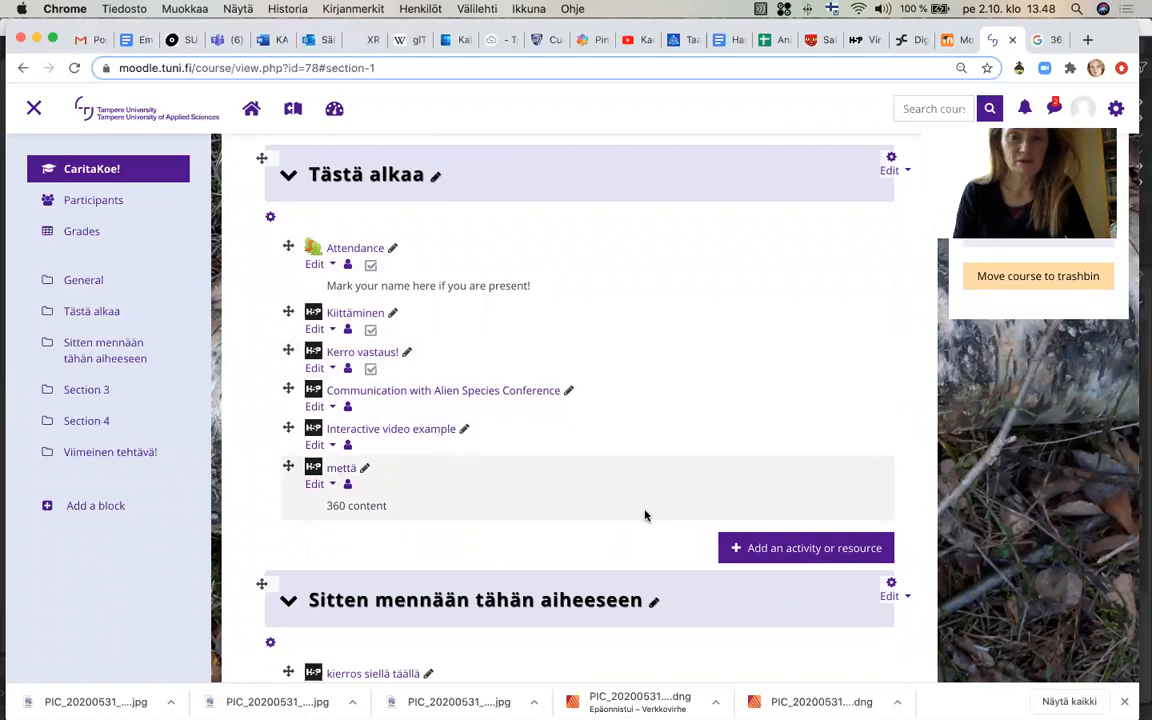
{"action": "scroll", "coordinate": [645, 515], "scroll_direction": "down", "scroll_amount": 1}
{"action": "scroll", "coordinate": [646, 515], "scroll_direction": "up", "scroll_amount": 7}
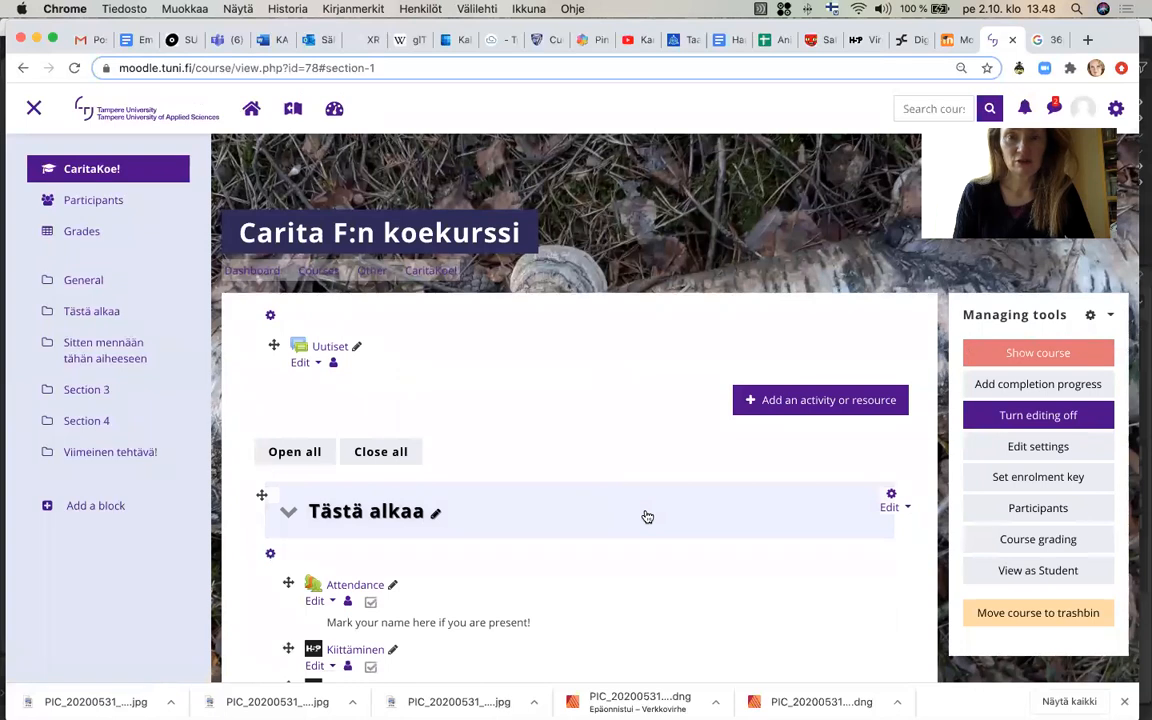
Turn the course's editing mode off and back on
{"action": "left_click", "coordinate": [1012, 426]}
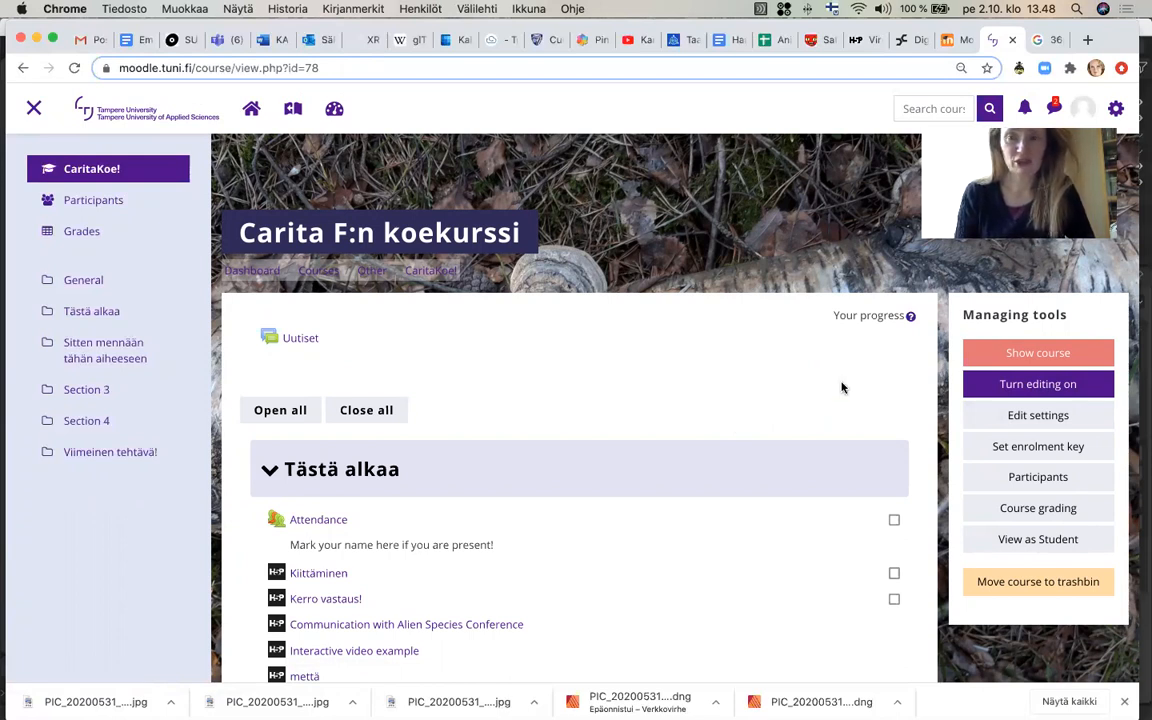
{"action": "left_click", "coordinate": [1010, 394]}
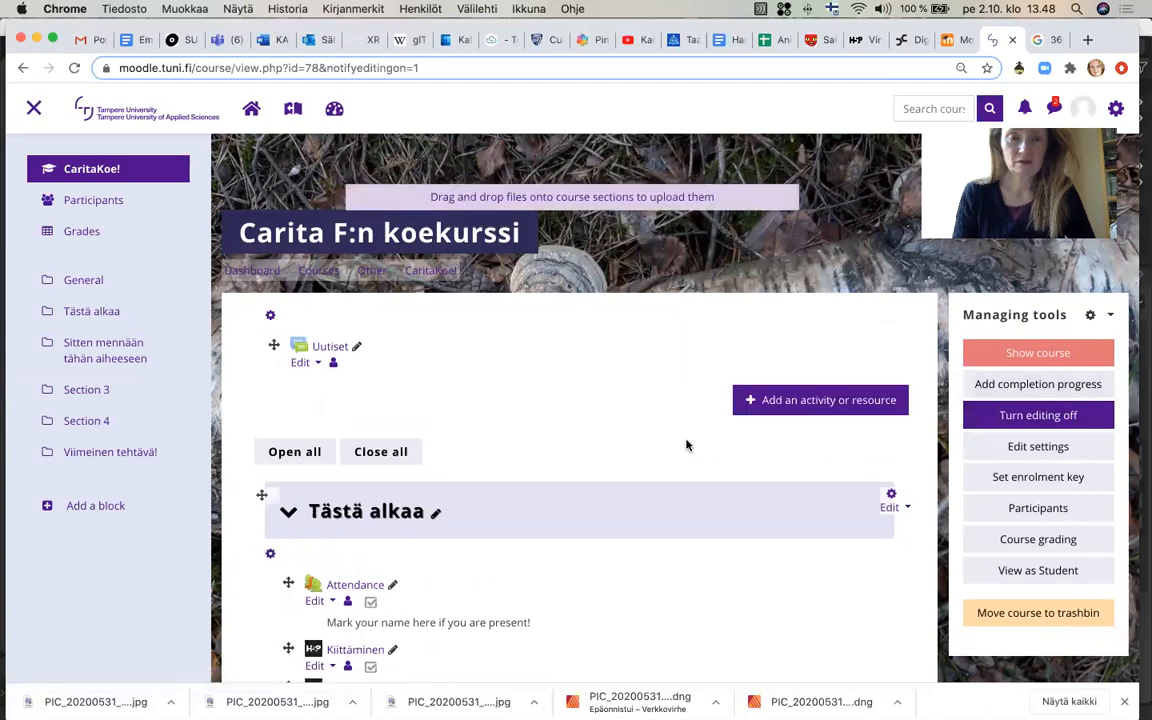
Add a new Interactive Content activity to the course's Tästä alkaa section
{"action": "scroll", "coordinate": [686, 445], "scroll_direction": "down", "scroll_amount": 5}
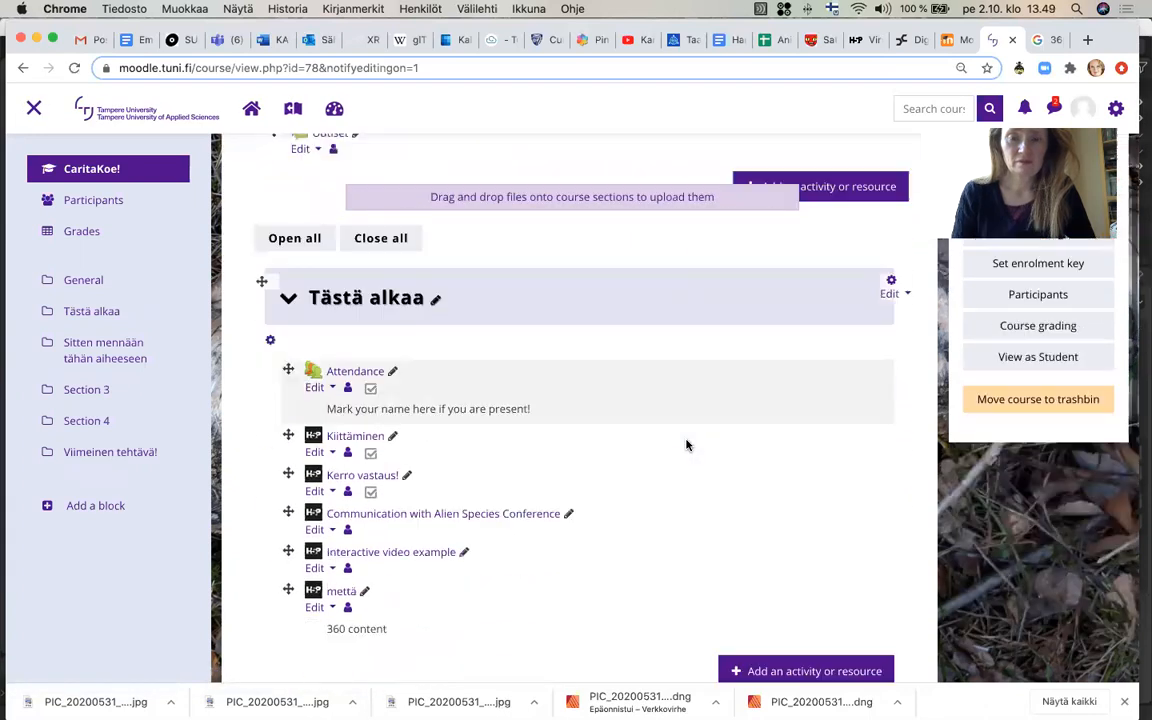
{"action": "scroll", "coordinate": [686, 445], "scroll_direction": "down", "scroll_amount": 3}
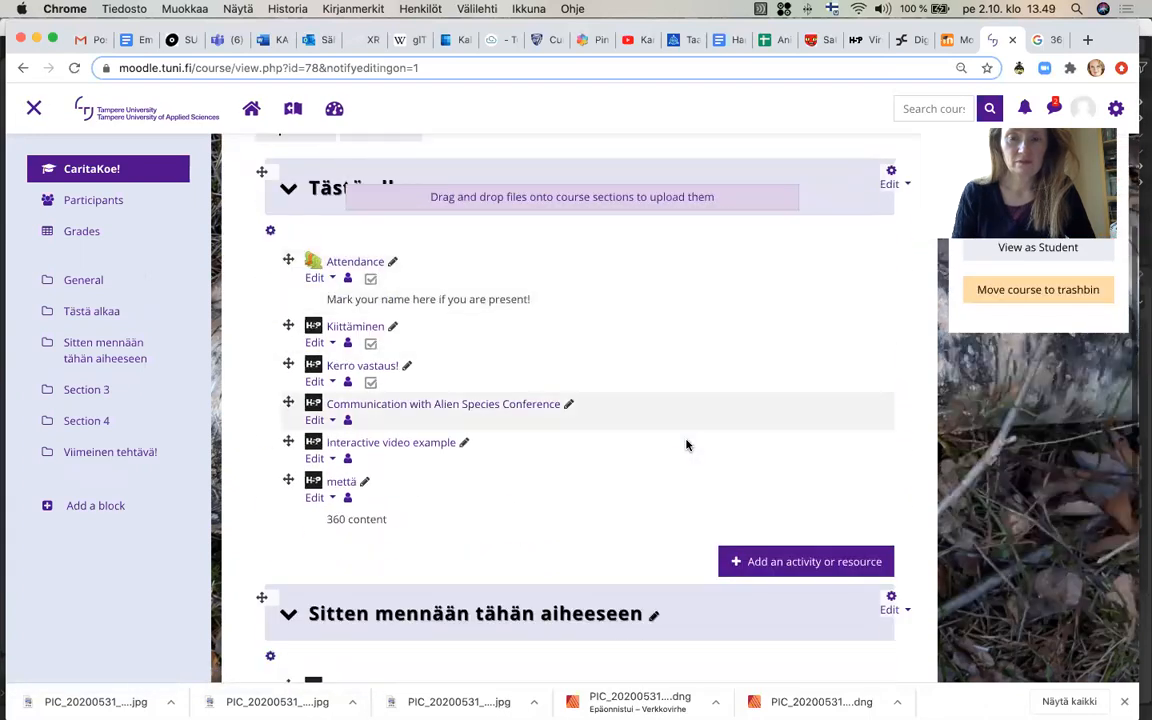
{"action": "left_click", "coordinate": [773, 562]}
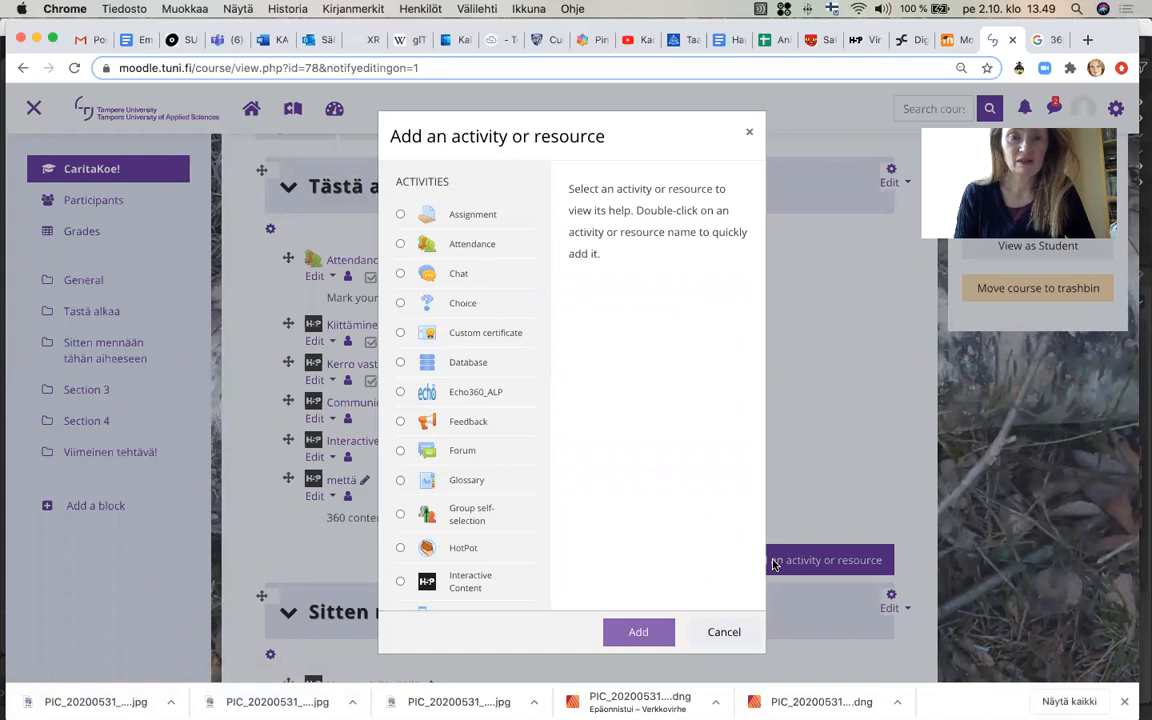
{"action": "scroll", "coordinate": [510, 521], "scroll_direction": "down", "scroll_amount": 4}
{"action": "scroll", "coordinate": [510, 521], "scroll_direction": "down", "scroll_amount": 5}
{"action": "scroll", "coordinate": [510, 521], "scroll_direction": "up", "scroll_amount": 3}
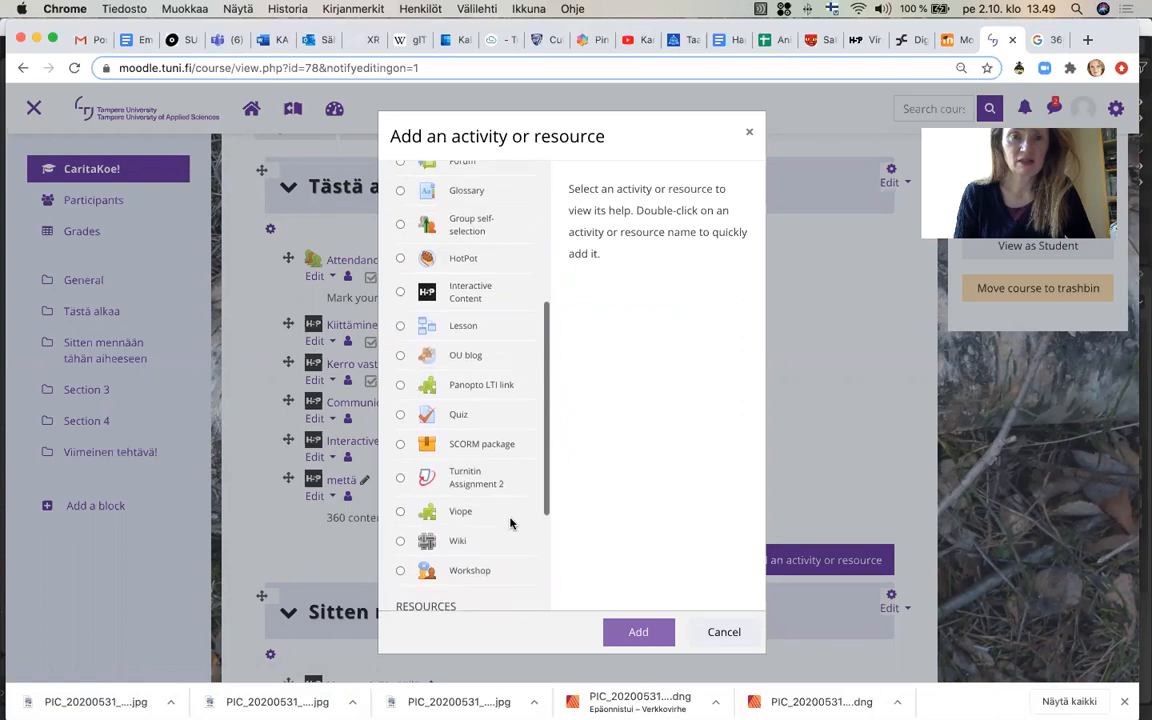
{"action": "left_click", "coordinate": [464, 299]}
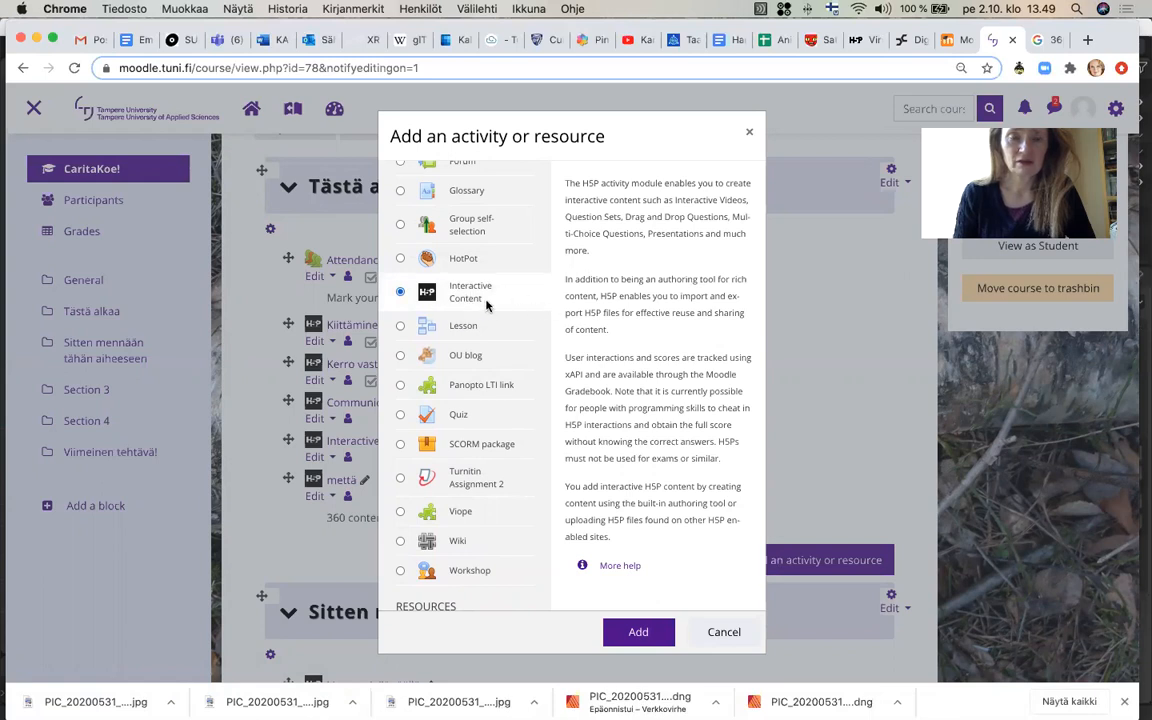
{"action": "left_click", "coordinate": [638, 643]}
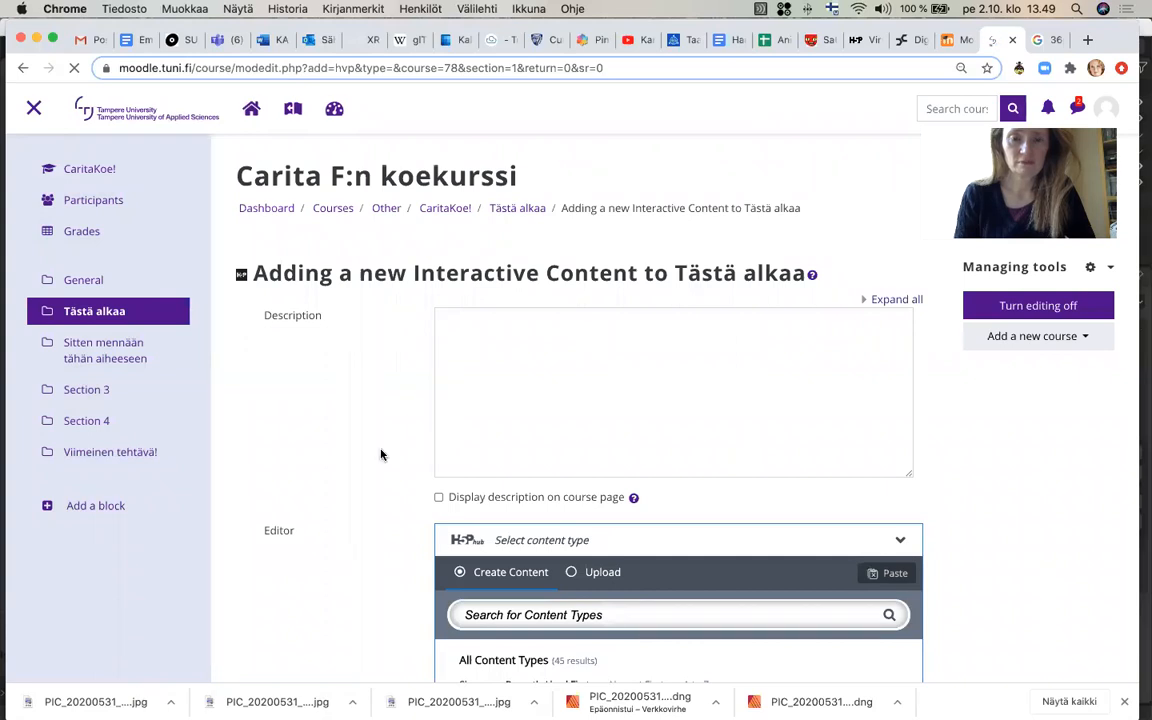
Enter "360° testing place" as the description of the new Interactive Content activity
{"action": "scroll", "coordinate": [380, 455], "scroll_direction": "down", "scroll_amount": 1}
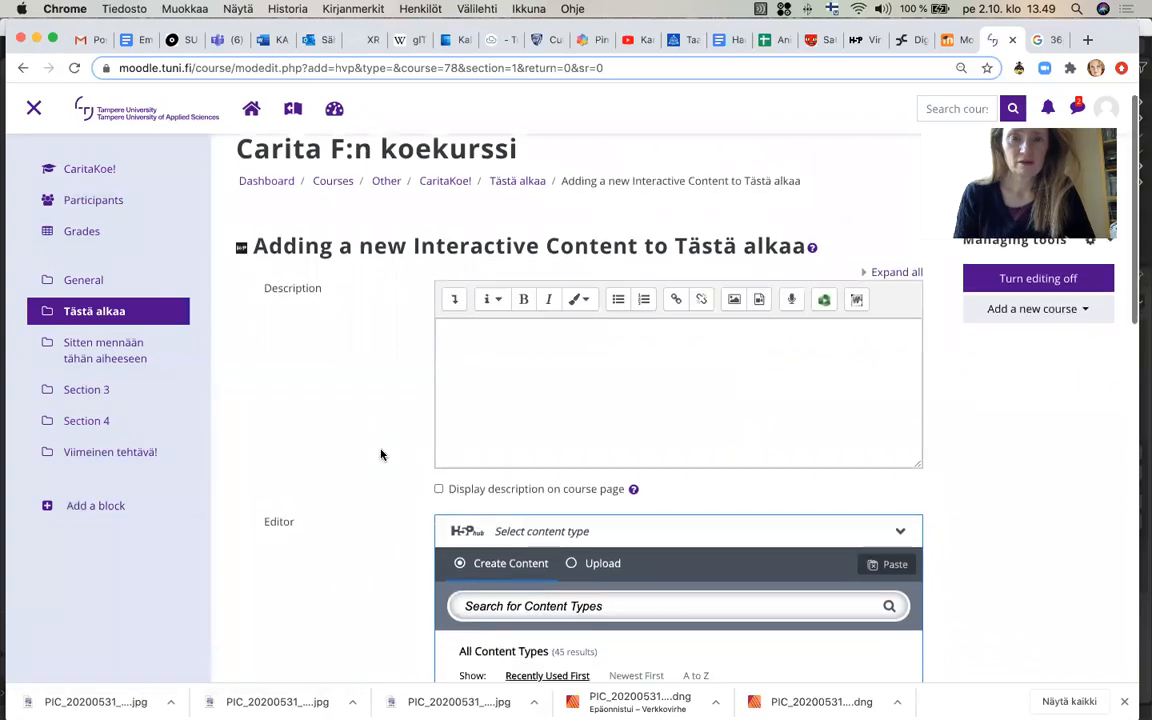
{"action": "scroll", "coordinate": [380, 455], "scroll_direction": "down", "scroll_amount": 1}
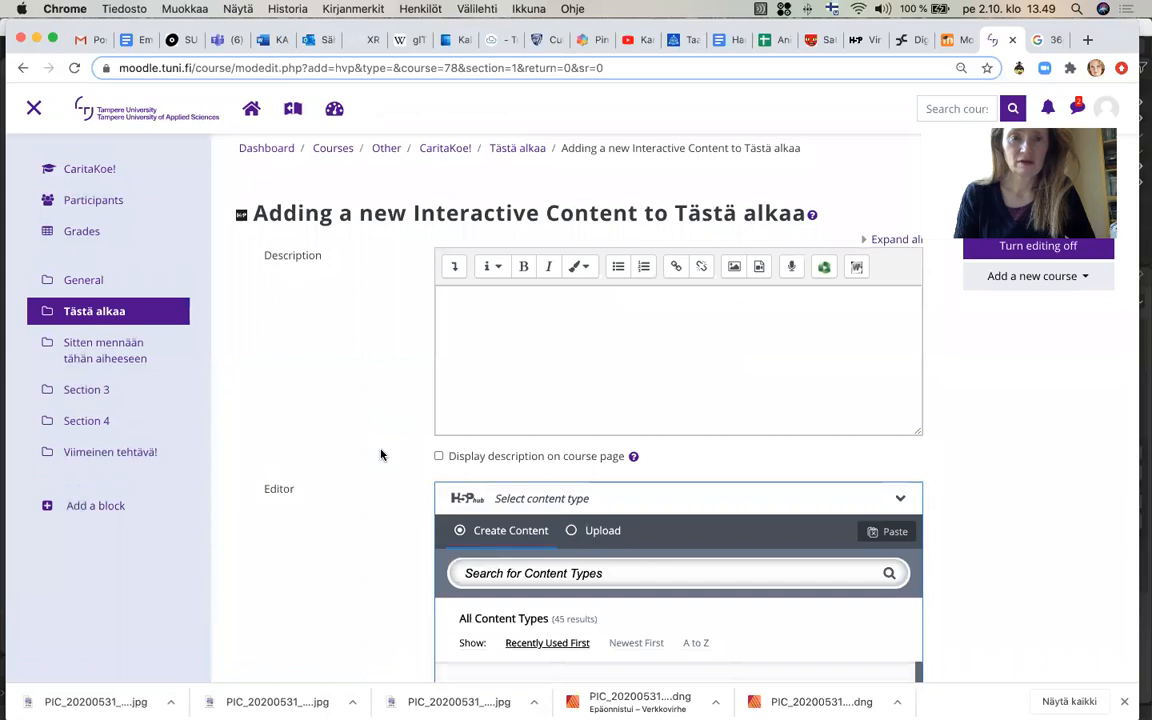
{"action": "scroll", "coordinate": [380, 455], "scroll_direction": "down", "scroll_amount": 1}
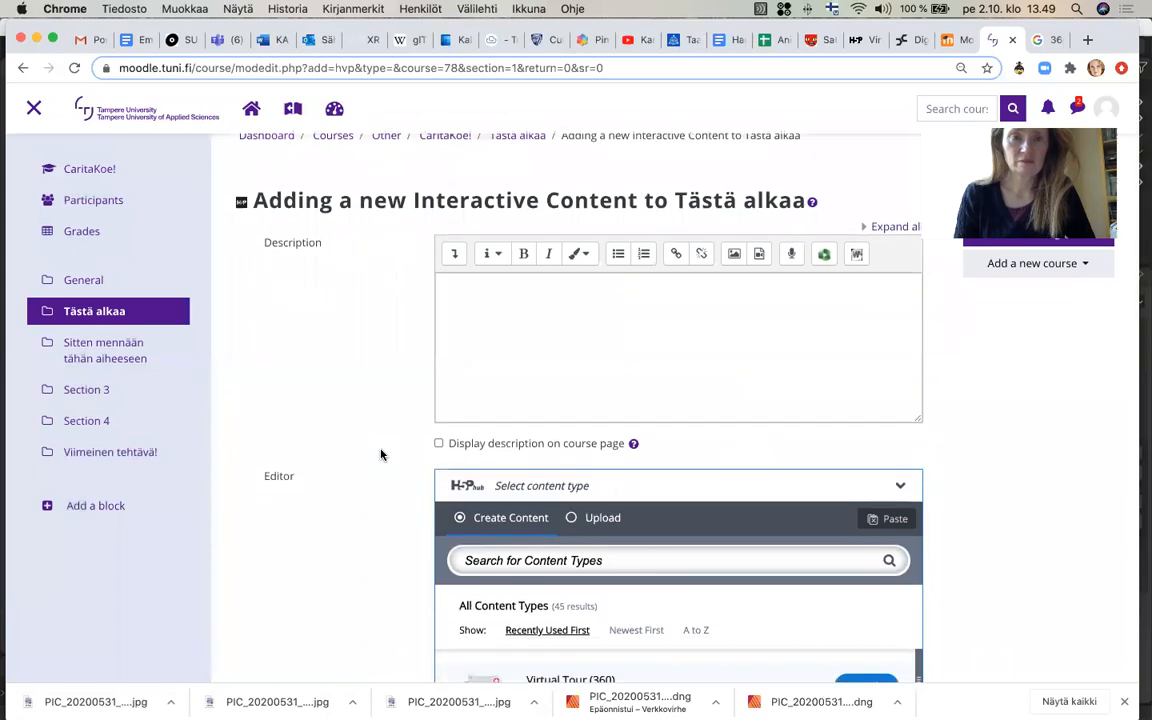
{"action": "scroll", "coordinate": [380, 455], "scroll_direction": "down", "scroll_amount": 1}
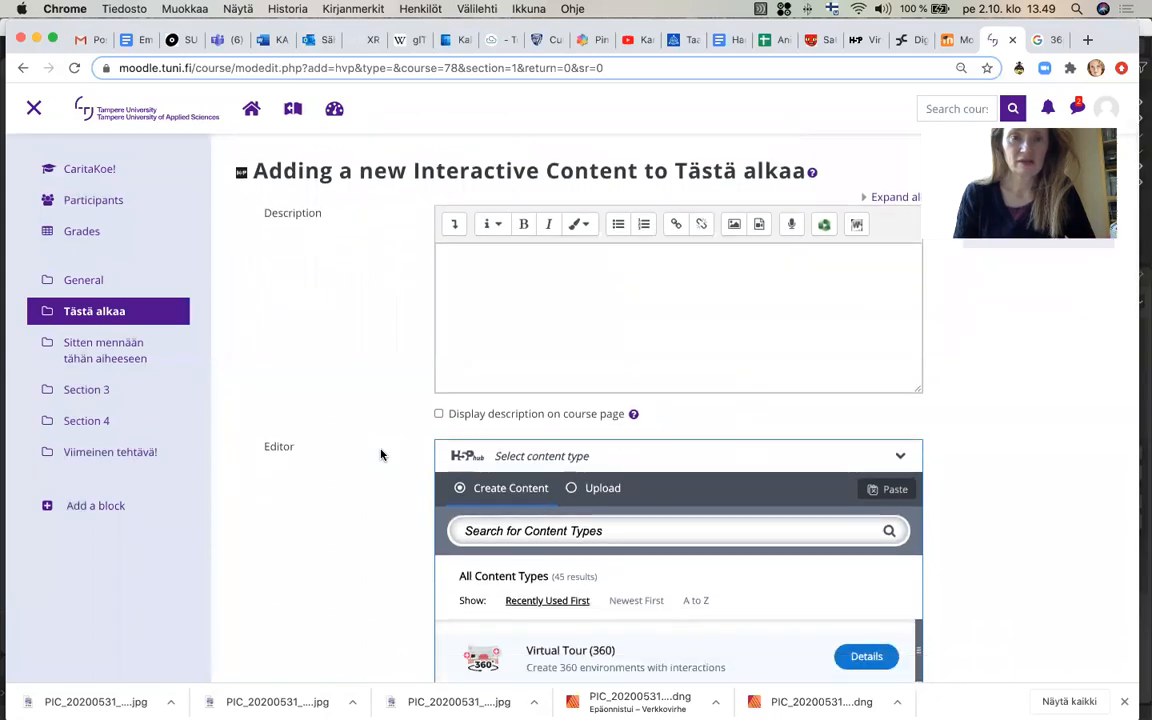
{"action": "scroll", "coordinate": [380, 455], "scroll_direction": "down", "scroll_amount": 2}
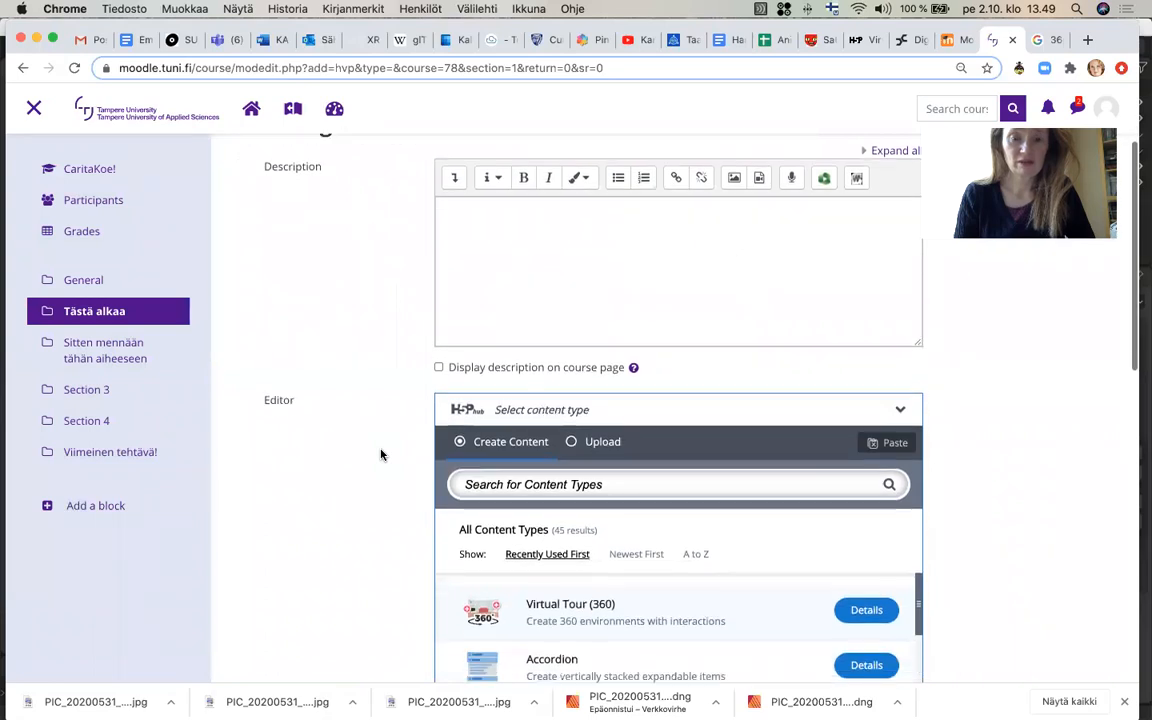
{"action": "left_click", "coordinate": [465, 226]}
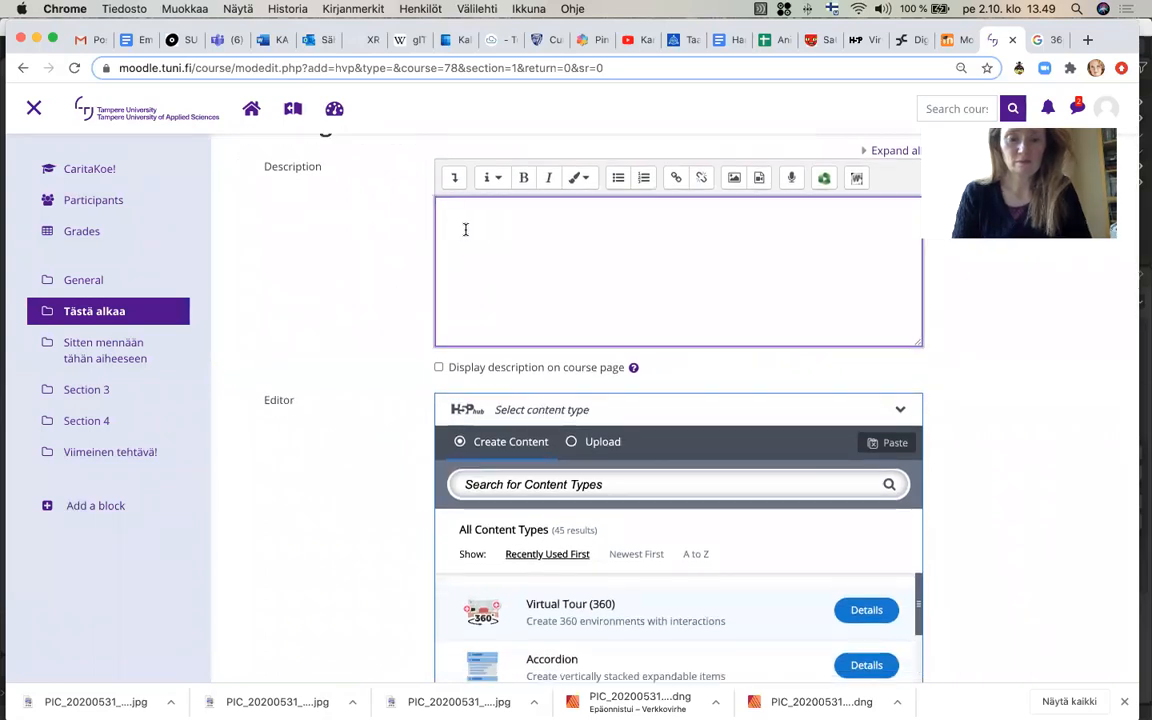
{"action": "type", "text": "360"}
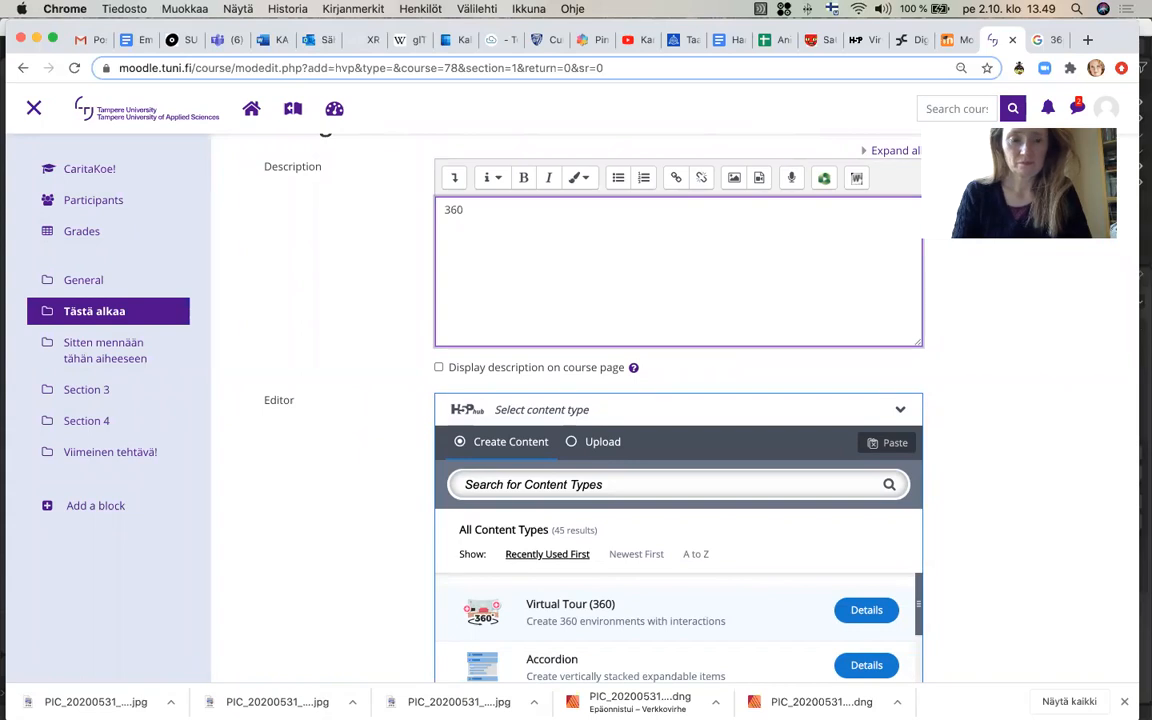
{"action": "type", "text": "° "}
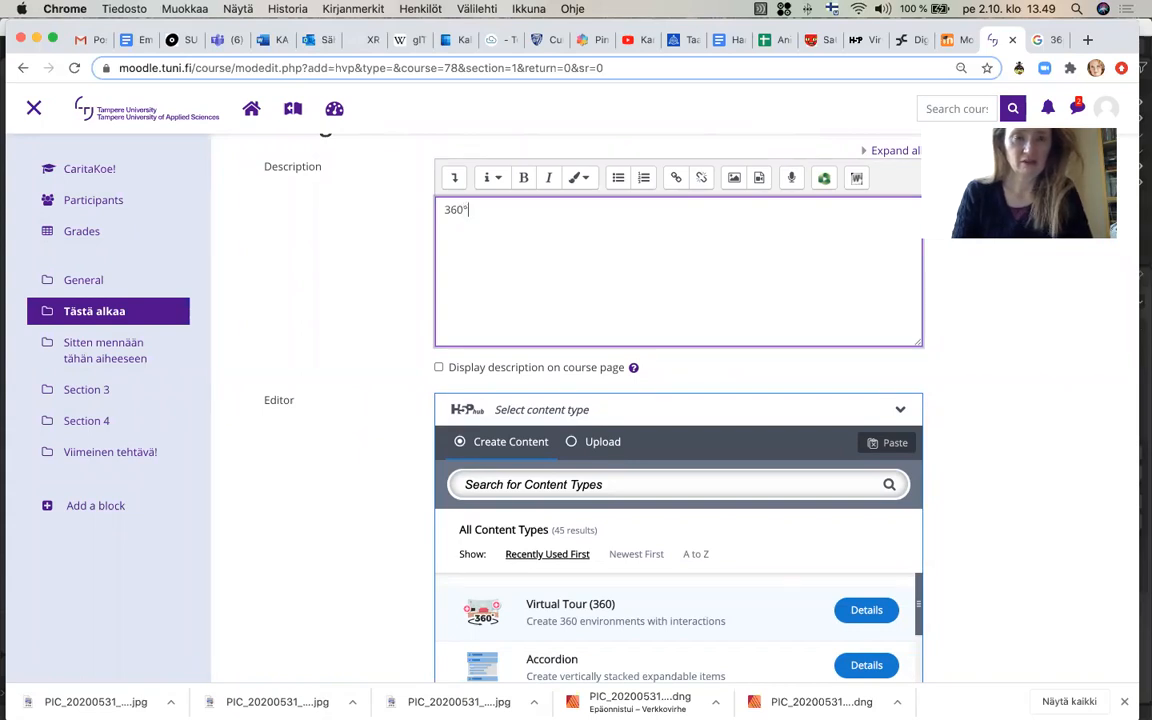
{"action": "type", "text": "testing place"}
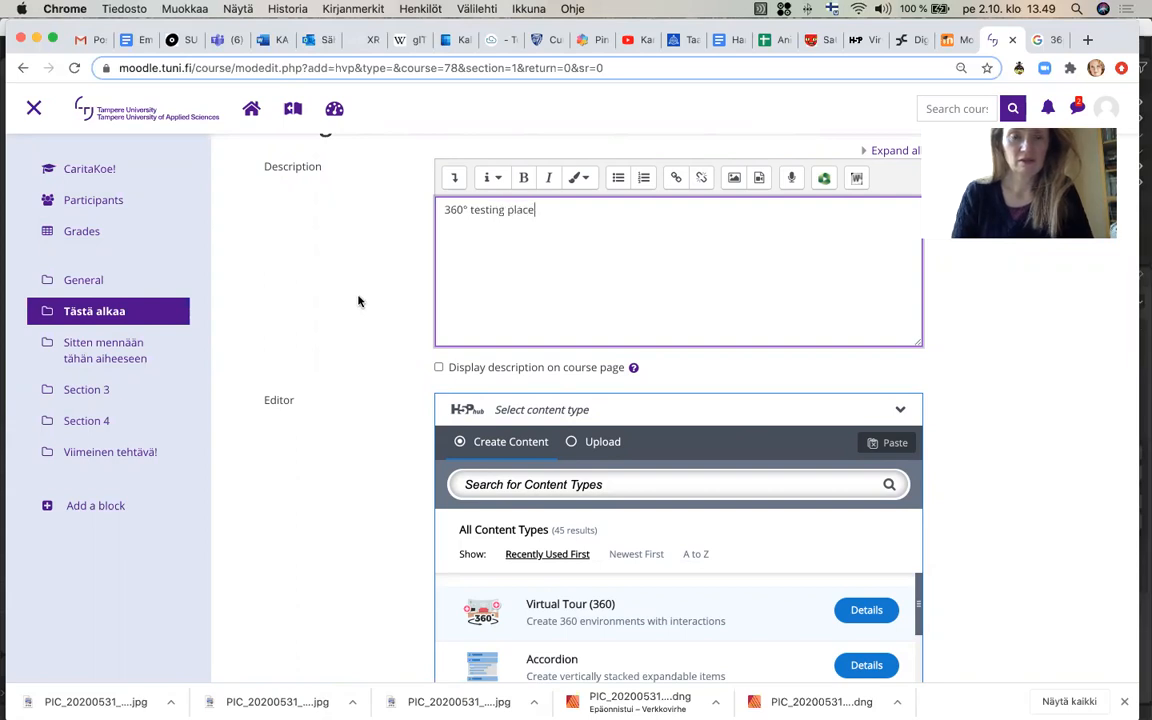
Choose Virtual Tour (360) as the activity's H5P content type and open its editor
{"action": "scroll", "coordinate": [359, 301], "scroll_direction": "down", "scroll_amount": 3}
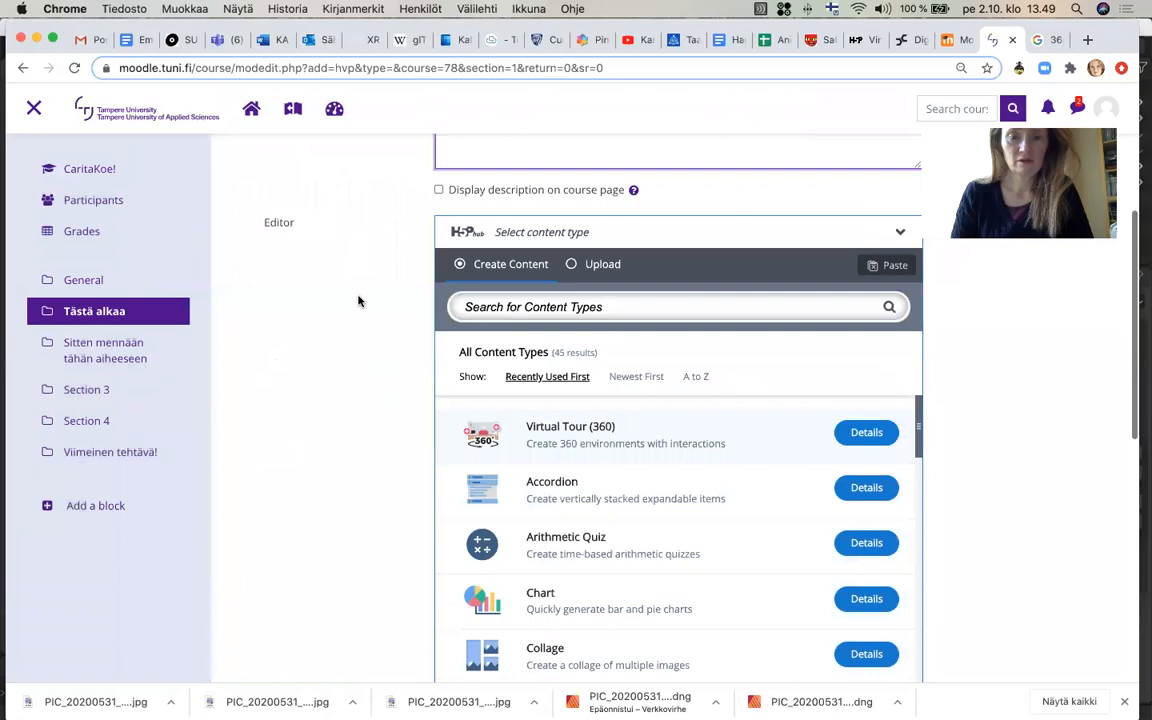
{"action": "scroll", "coordinate": [359, 301], "scroll_direction": "down", "scroll_amount": 3}
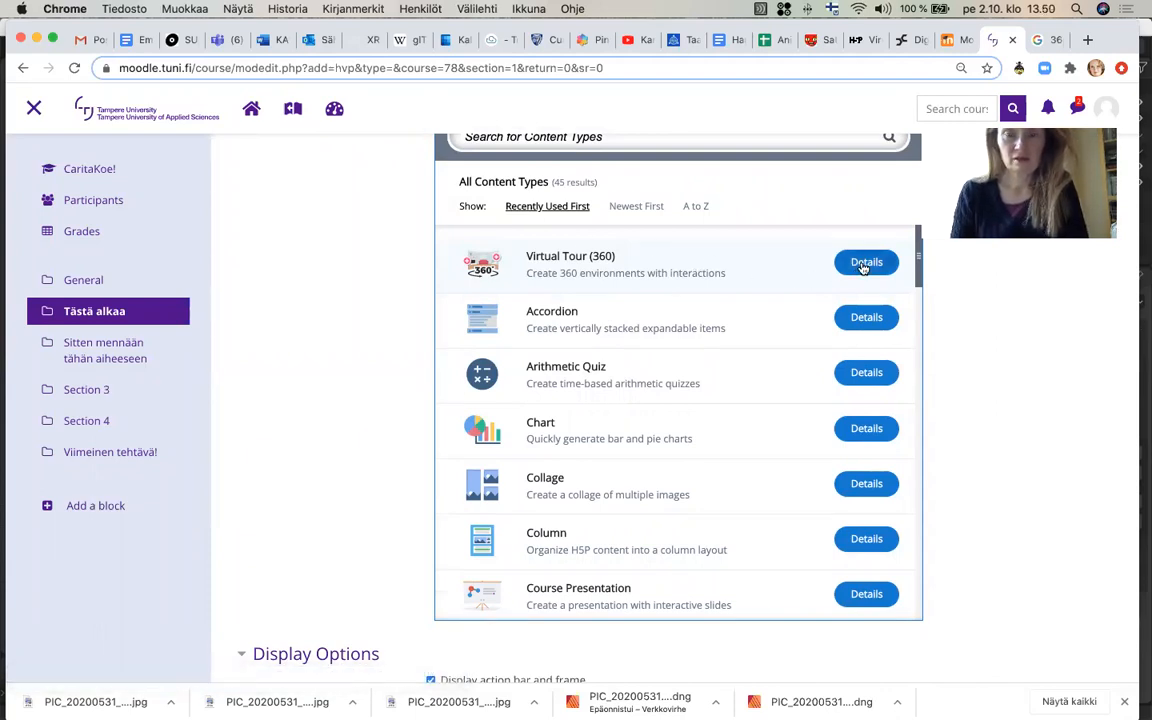
{"action": "left_click", "coordinate": [741, 287]}
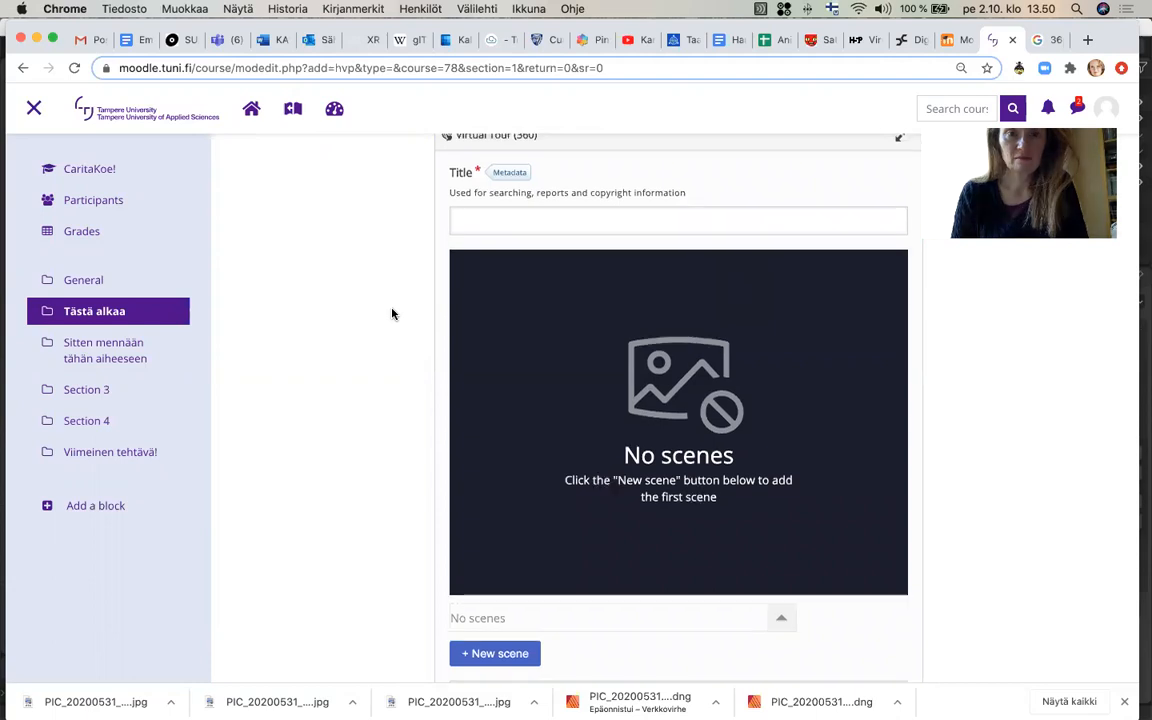
Title the virtual tour "360 testing" and expand its editor to full screen
{"action": "scroll", "coordinate": [392, 314], "scroll_direction": "up", "scroll_amount": 1}
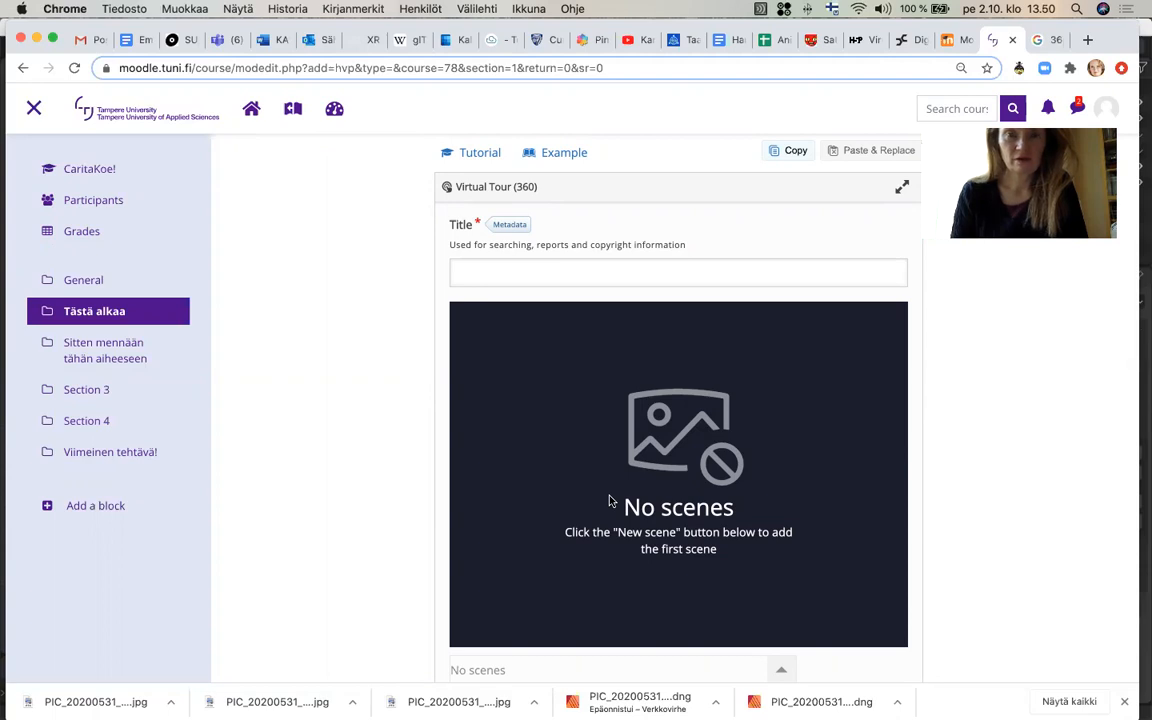
{"action": "left_click", "coordinate": [509, 279]}
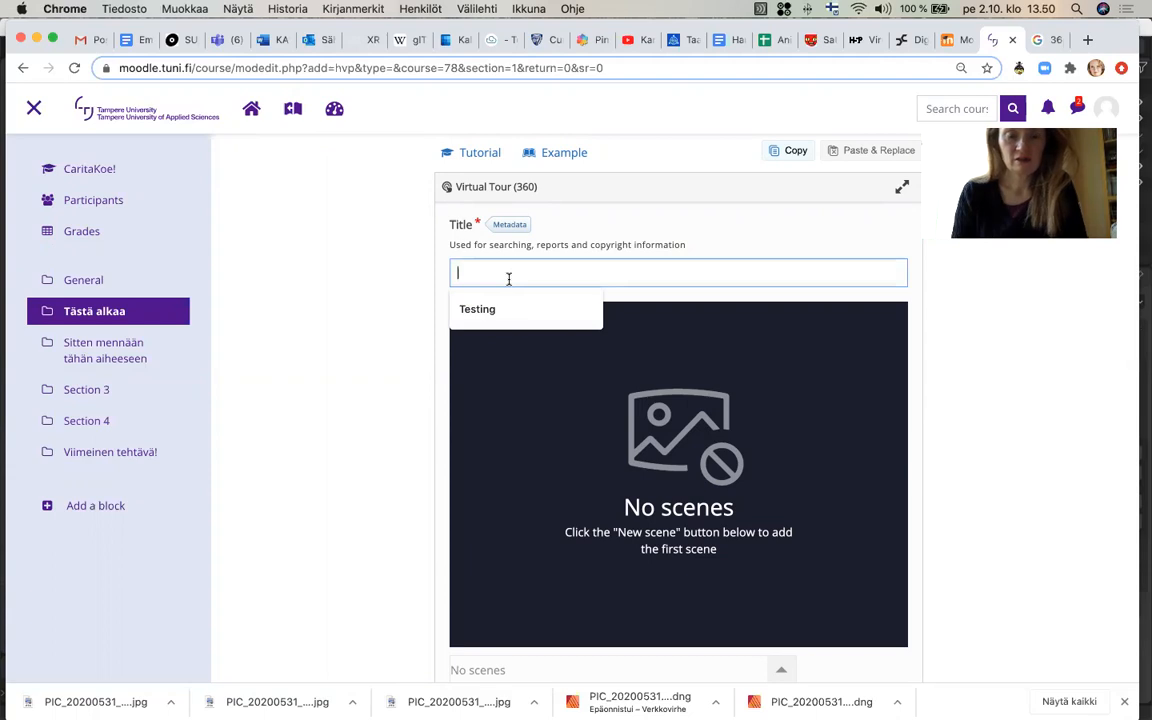
{"action": "type", "text": "360"}
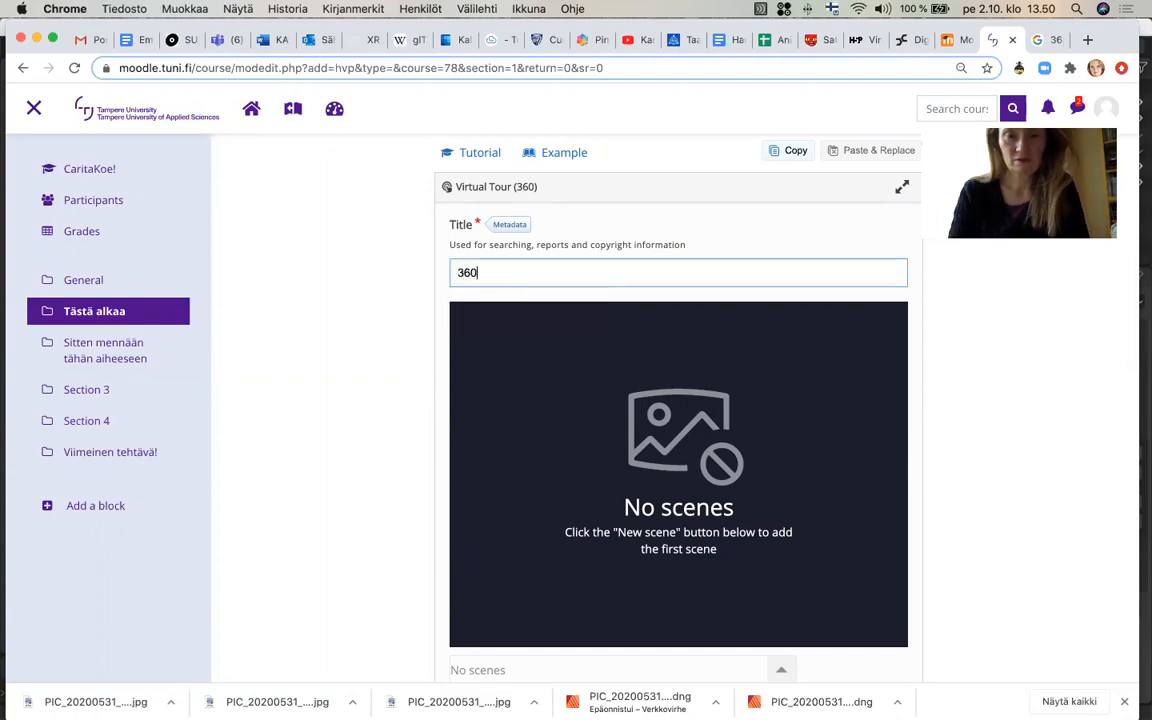
{"action": "type", "text": " testing"}
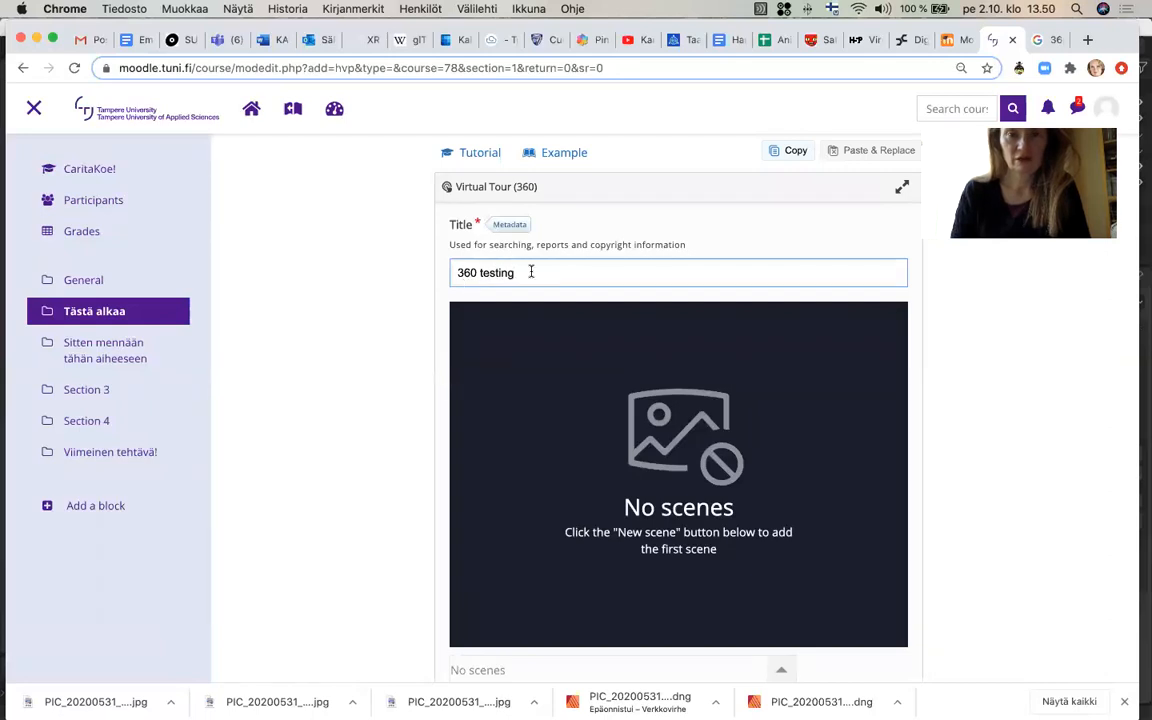
{"action": "scroll", "coordinate": [531, 271], "scroll_direction": "down", "scroll_amount": 1}
{"action": "scroll", "coordinate": [818, 231], "scroll_direction": "up", "scroll_amount": 2}
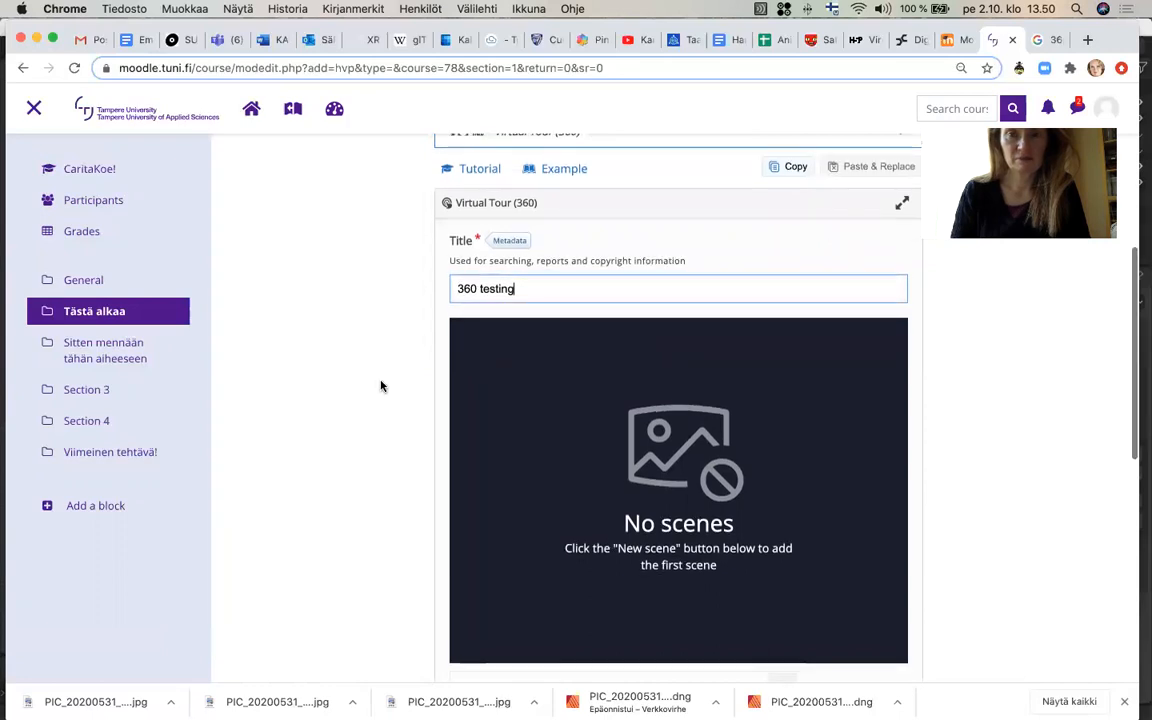
{"action": "scroll", "coordinate": [380, 386], "scroll_direction": "up", "scroll_amount": 1}
{"action": "scroll", "coordinate": [901, 229], "scroll_direction": "down", "scroll_amount": 1}
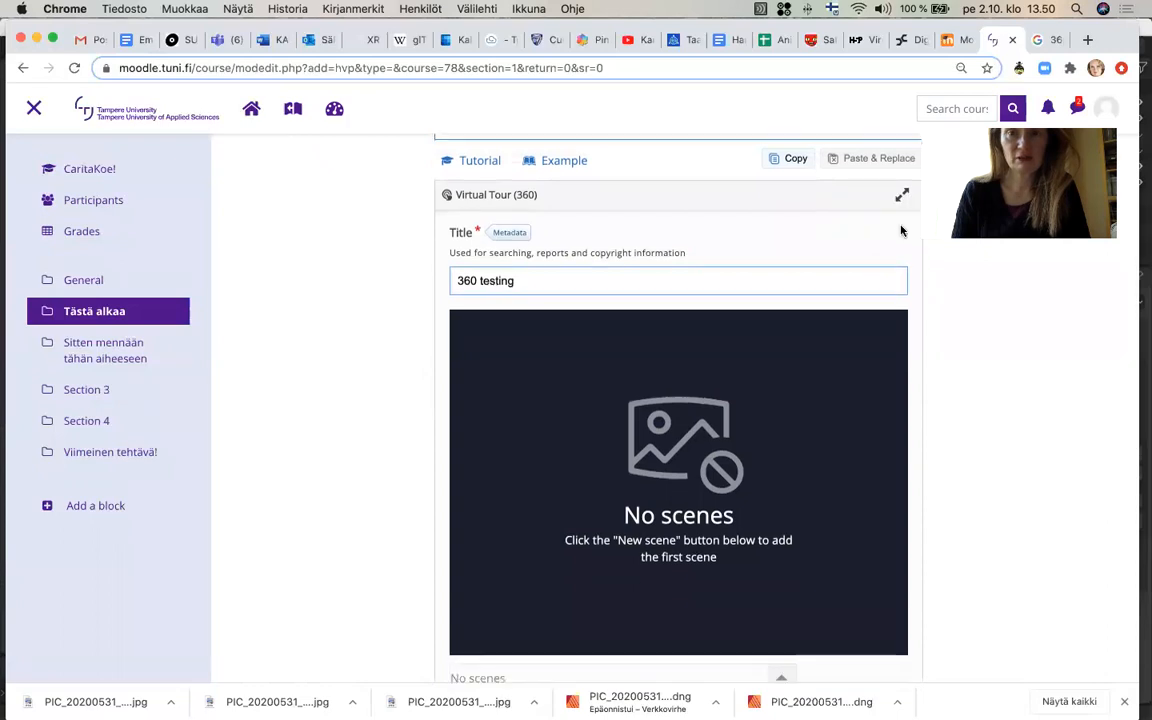
{"action": "left_click", "coordinate": [902, 197]}
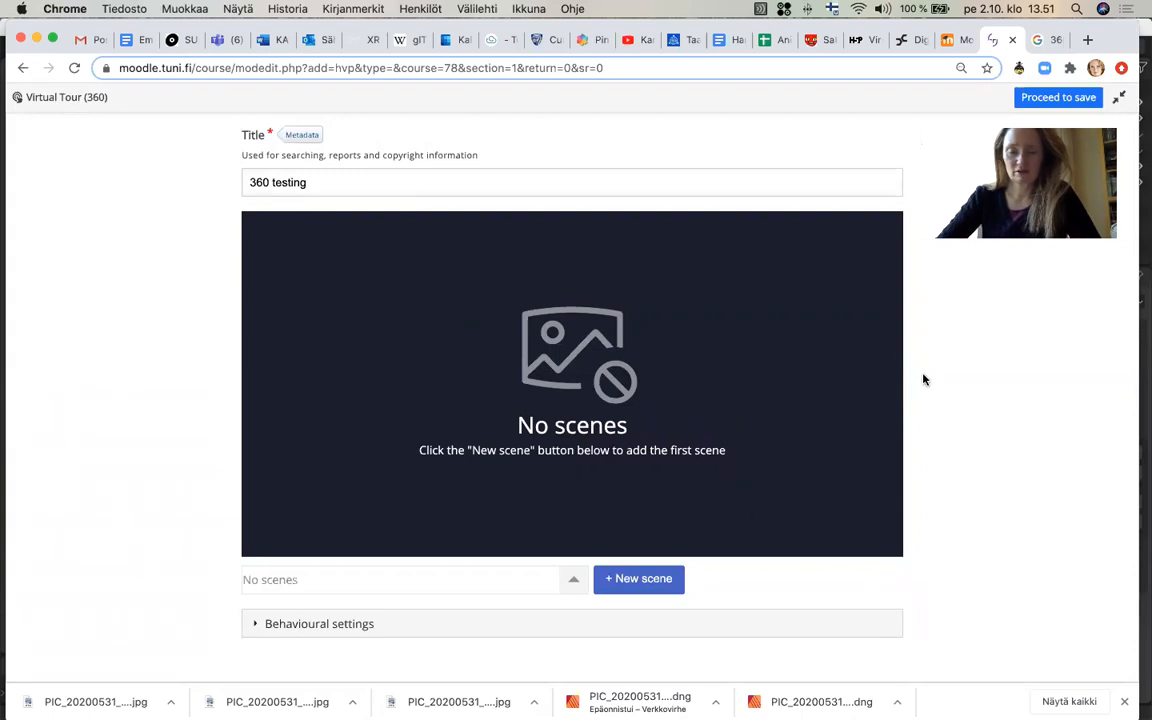
Switch to the Google image results for "360 panorama street" and preview the Palais am Festungsgraben panorama
{"action": "left_click", "coordinate": [1038, 42]}
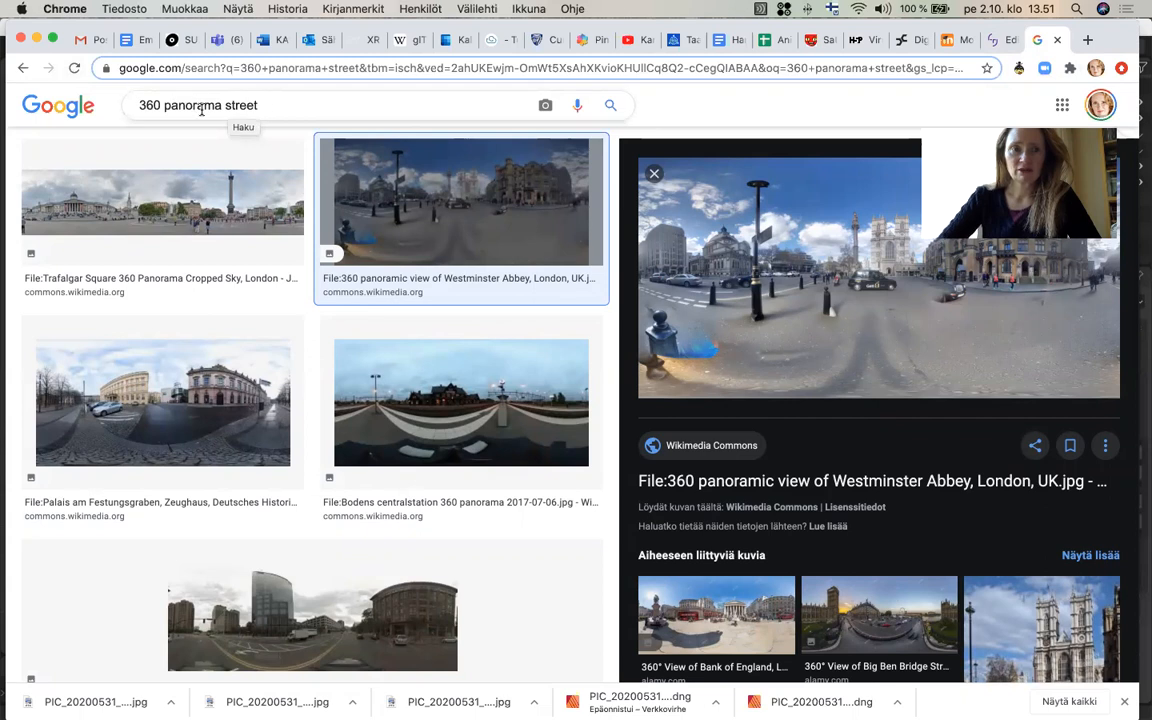
{"action": "scroll", "coordinate": [203, 226], "scroll_direction": "up", "scroll_amount": 3}
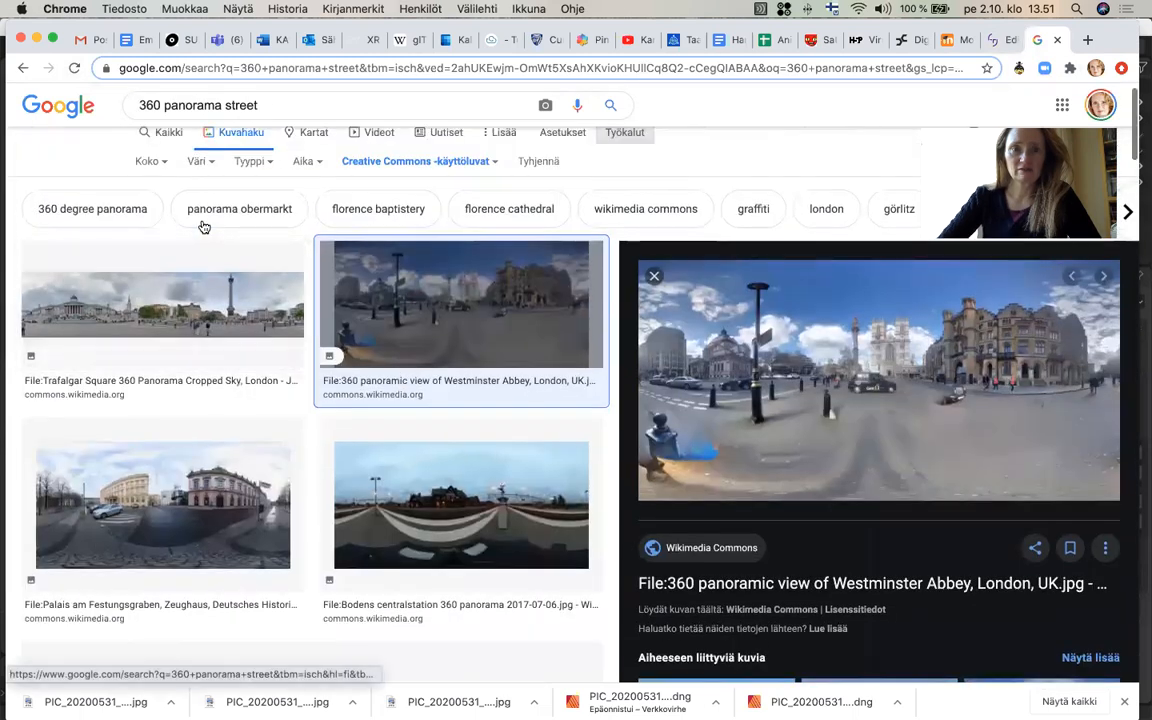
{"action": "scroll", "coordinate": [203, 226], "scroll_direction": "up", "scroll_amount": 1}
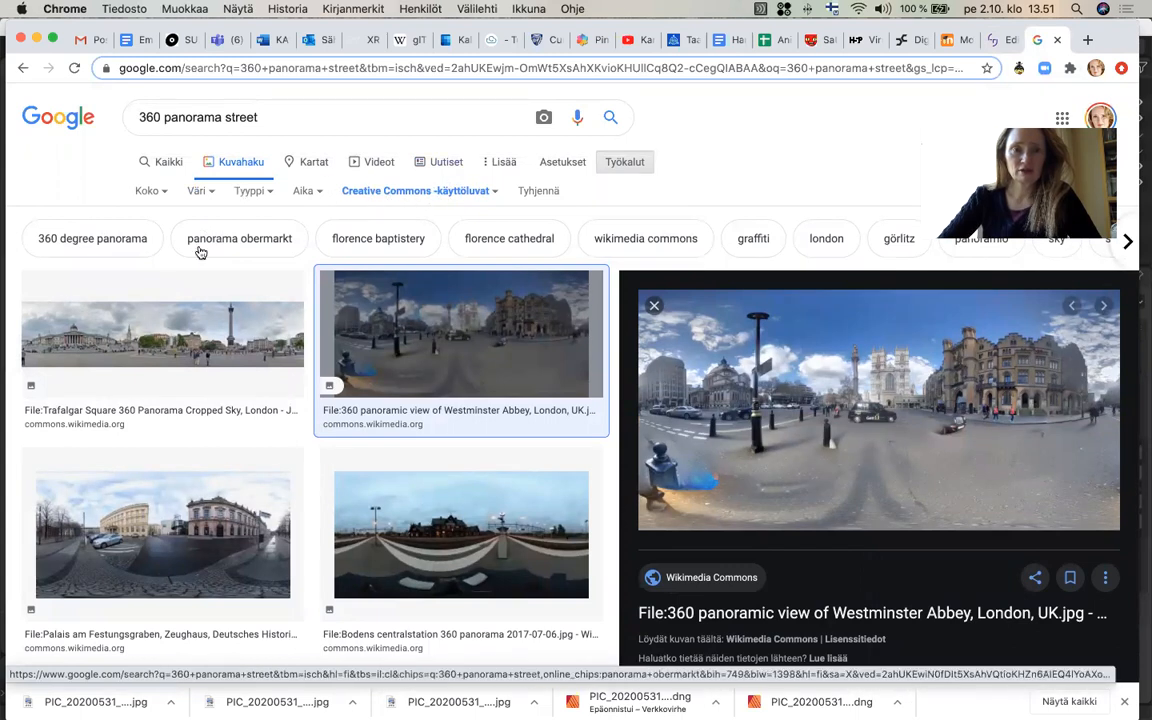
{"action": "scroll", "coordinate": [200, 252], "scroll_direction": "down", "scroll_amount": 2}
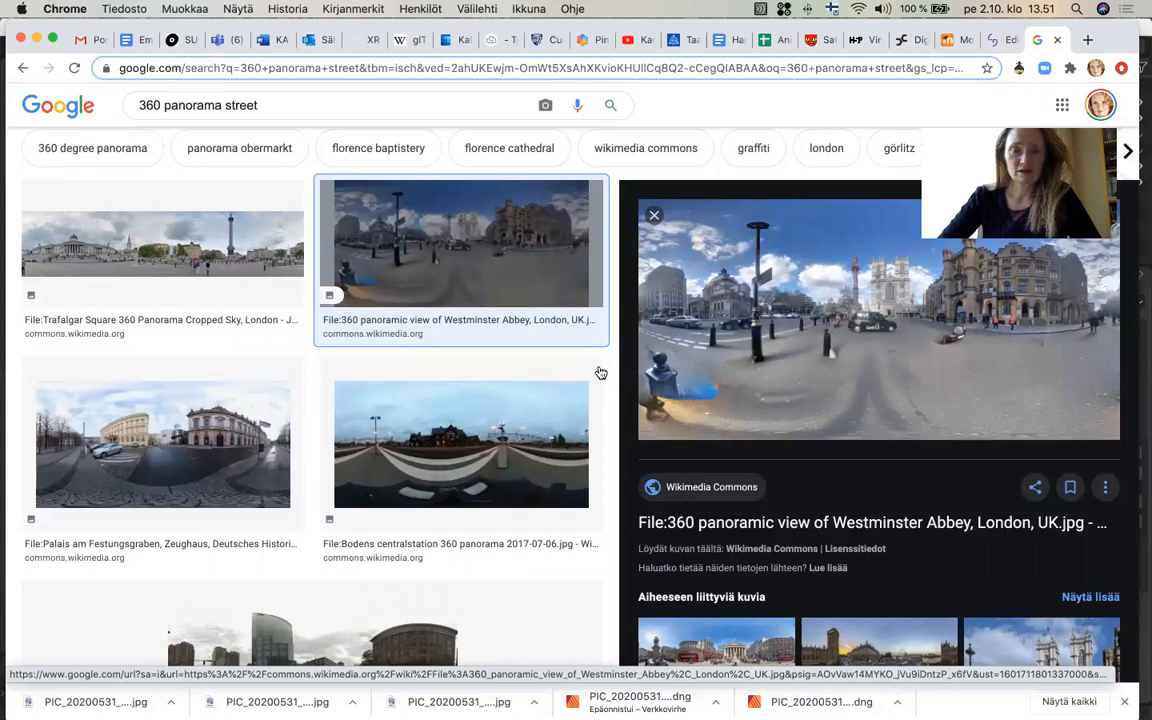
{"action": "scroll", "coordinate": [487, 436], "scroll_direction": "down", "scroll_amount": 2}
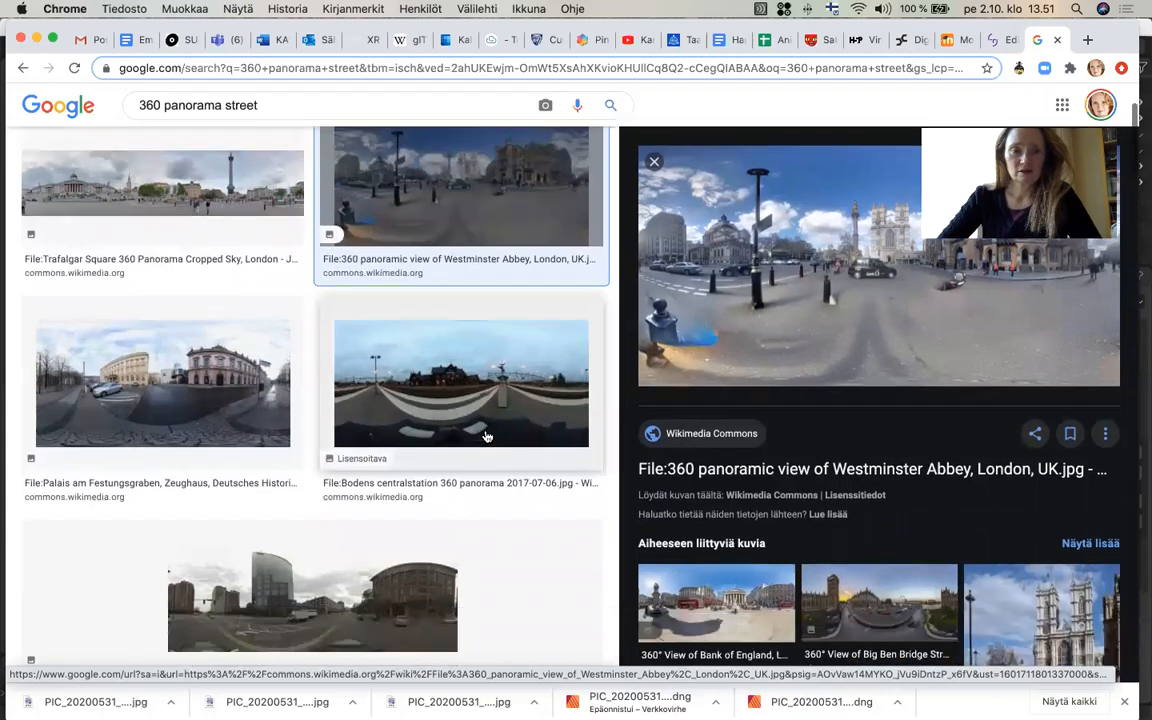
{"action": "left_click", "coordinate": [143, 383]}
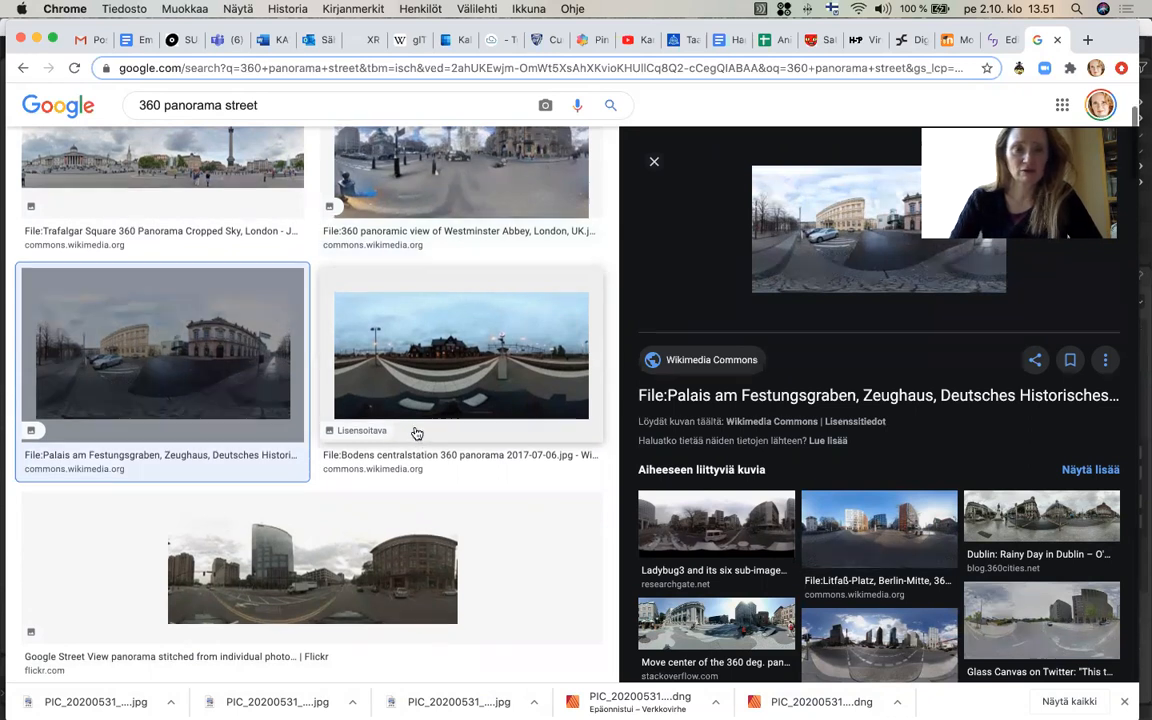
Find the Lübeck Kreuzung Kolk 360° panorama among the image results and open its preview
{"action": "scroll", "coordinate": [417, 438], "scroll_direction": "up", "scroll_amount": 3}
{"action": "scroll", "coordinate": [417, 433], "scroll_direction": "down", "scroll_amount": 1}
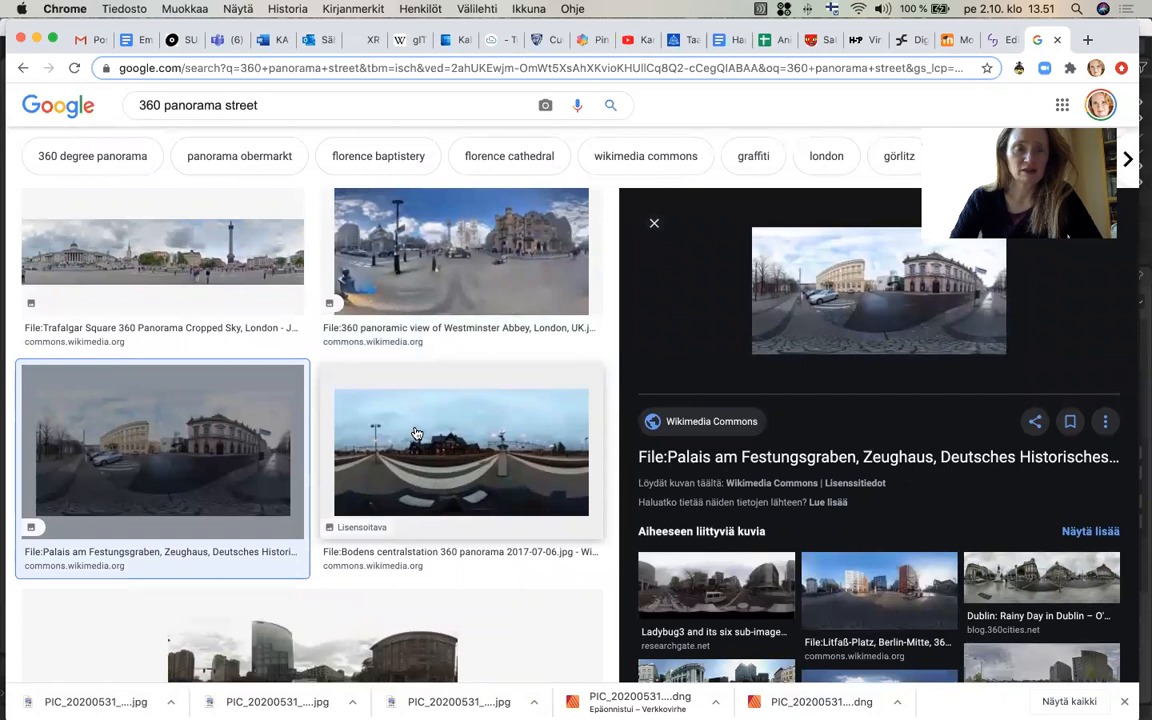
{"action": "scroll", "coordinate": [417, 431], "scroll_direction": "down", "scroll_amount": 5}
{"action": "scroll", "coordinate": [417, 431], "scroll_direction": "down", "scroll_amount": 1}
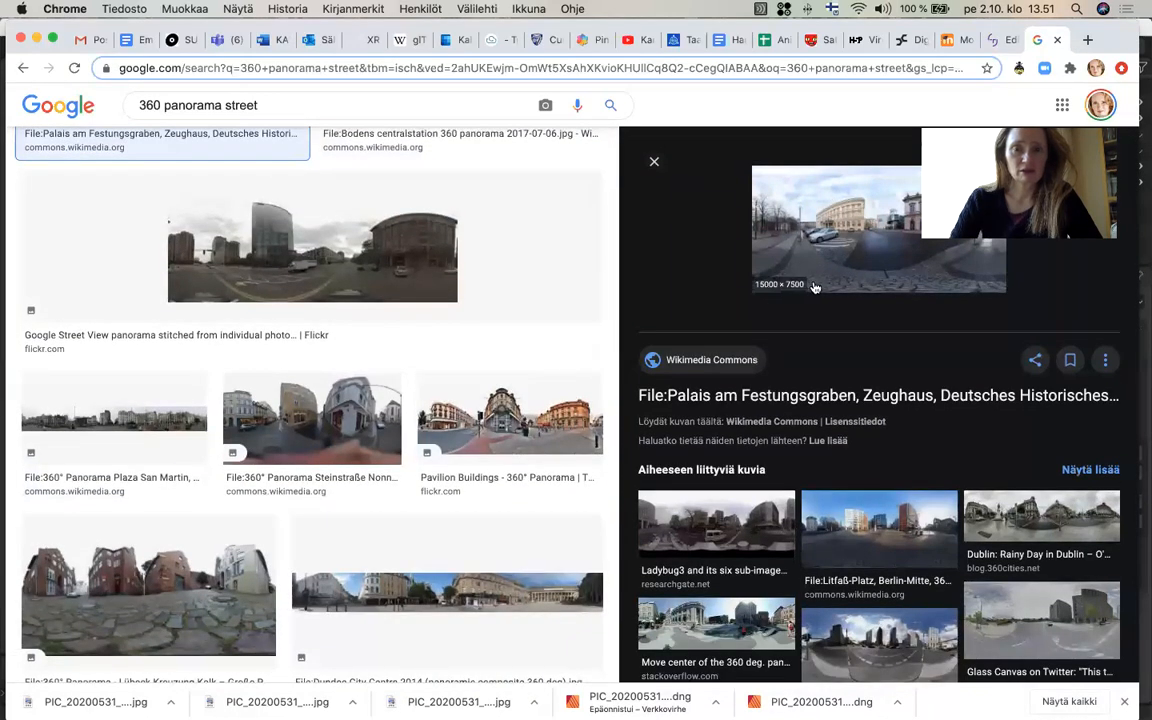
{"action": "scroll", "coordinate": [534, 302], "scroll_direction": "down", "scroll_amount": 3}
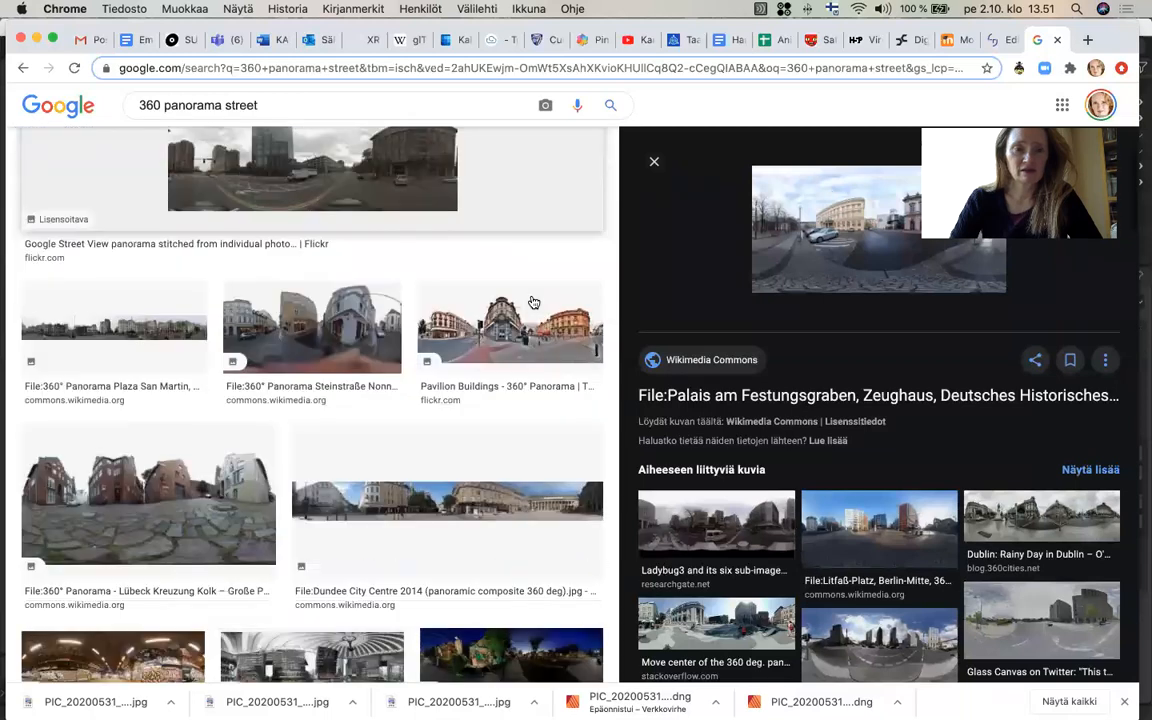
{"action": "left_click", "coordinate": [222, 461]}
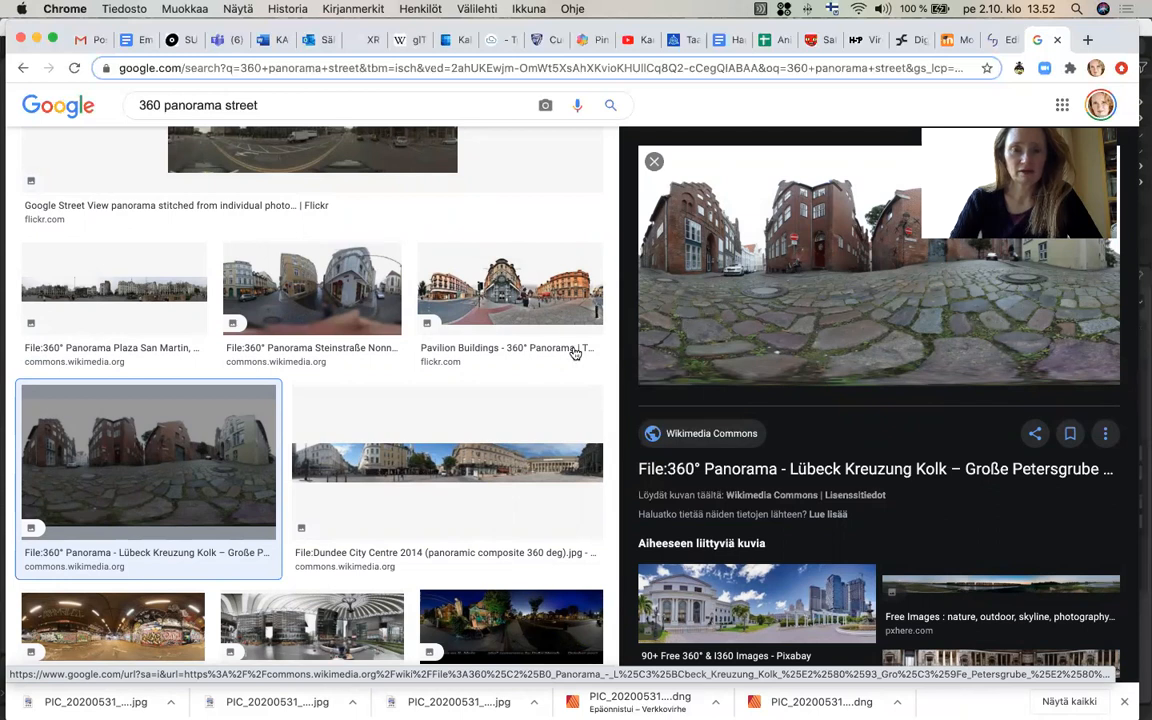
{"action": "scroll", "coordinate": [484, 373], "scroll_direction": "down", "scroll_amount": 2}
{"action": "scroll", "coordinate": [484, 373], "scroll_direction": "up", "scroll_amount": 1}
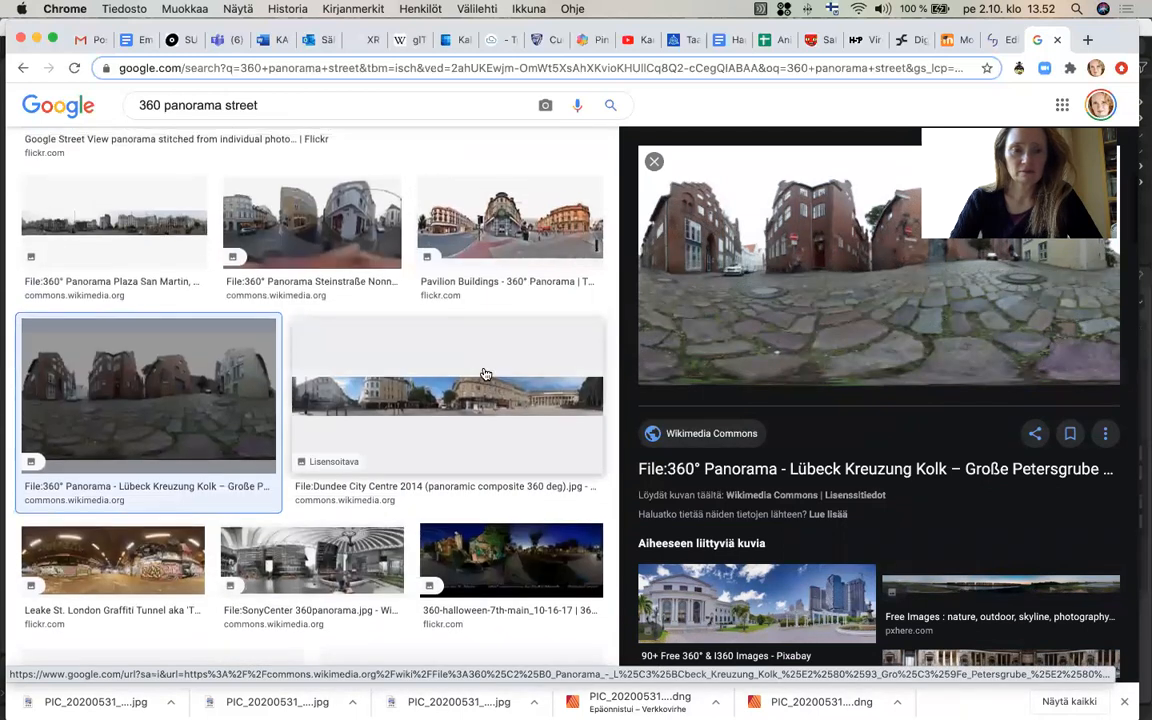
Save the previewed Lübeck panorama as the JPEG image 360°_Panorama_Lübeck in the kuvat folder
{"action": "right_click", "coordinate": [751, 252]}
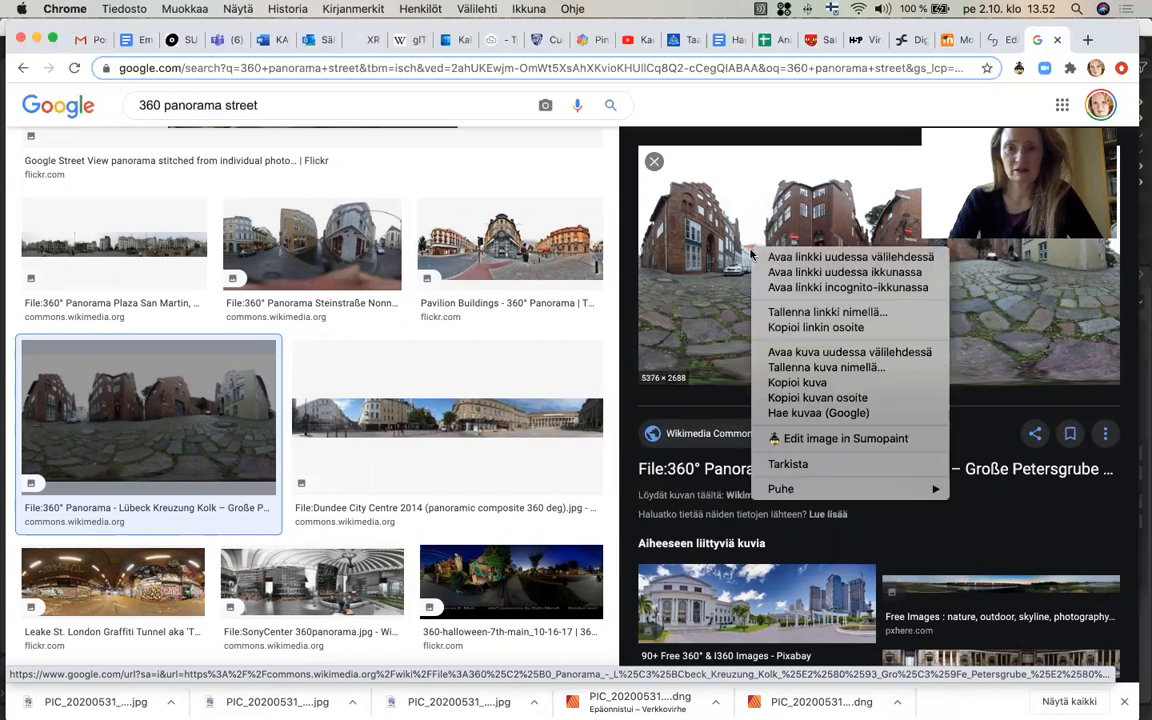
{"action": "left_click", "coordinate": [789, 368]}
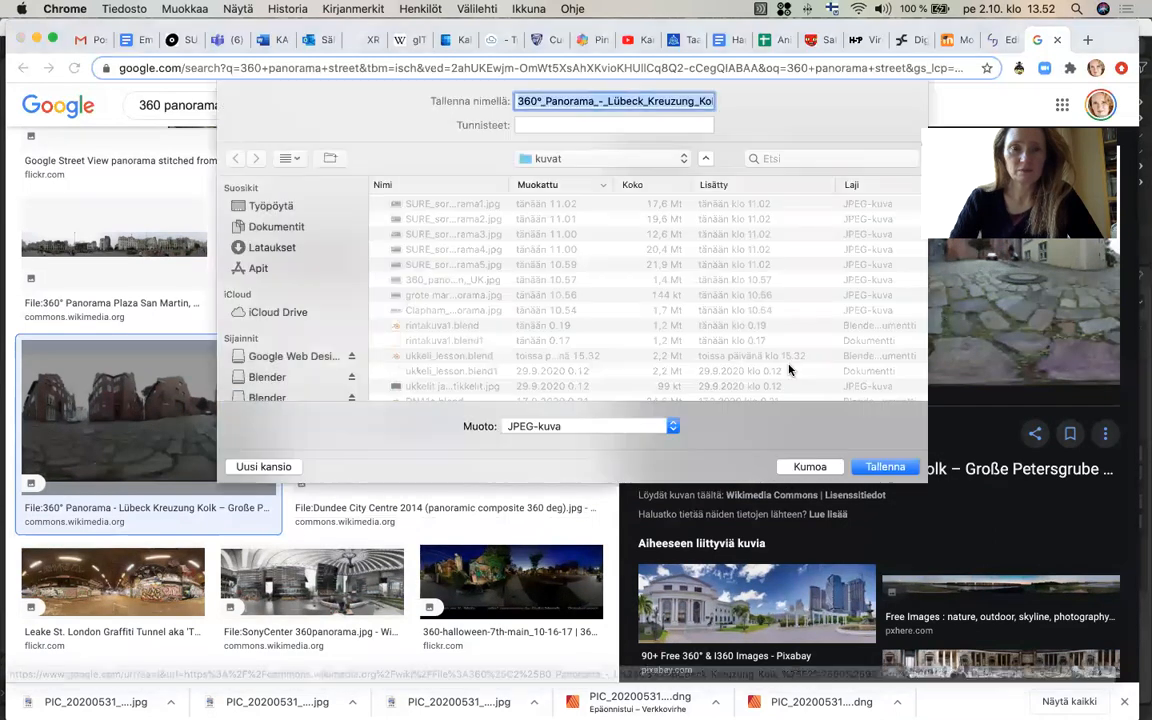
{"action": "left_click", "coordinate": [605, 101]}
{"action": "key", "text": "BackSpace"}
{"action": "key", "text": "BackSpace"}
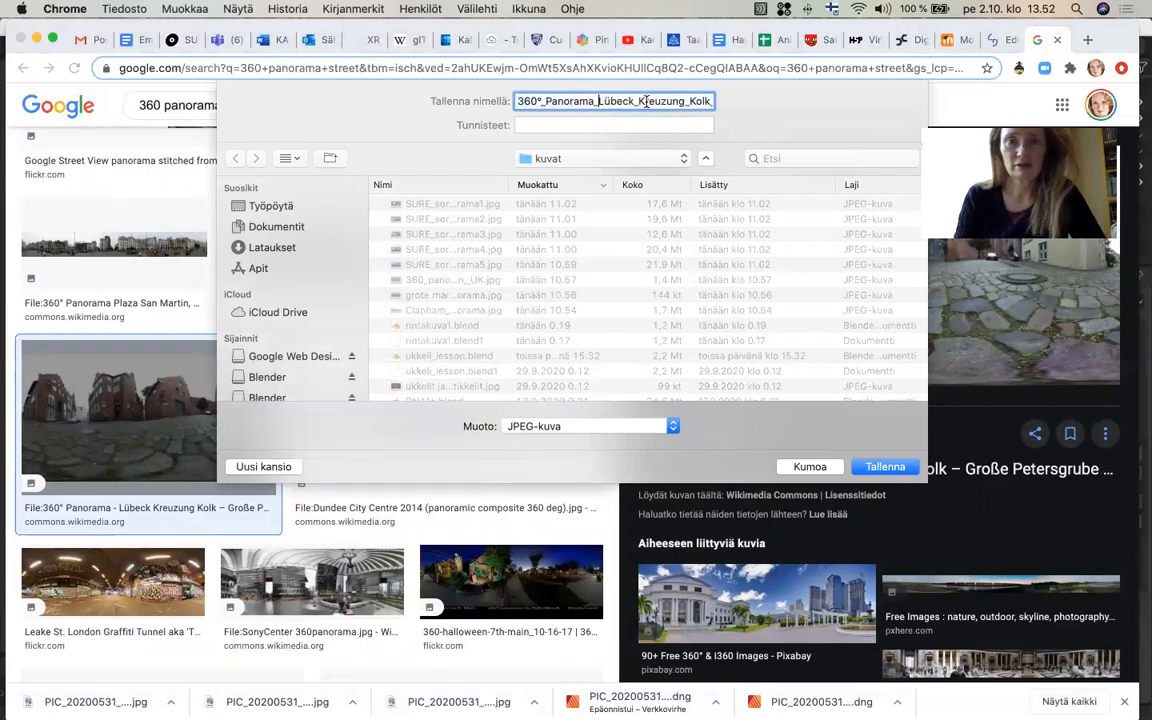
{"action": "left_click_drag", "start_coordinate": [637, 101], "coordinate": [712, 108]}
{"action": "key", "text": "BackSpace"}
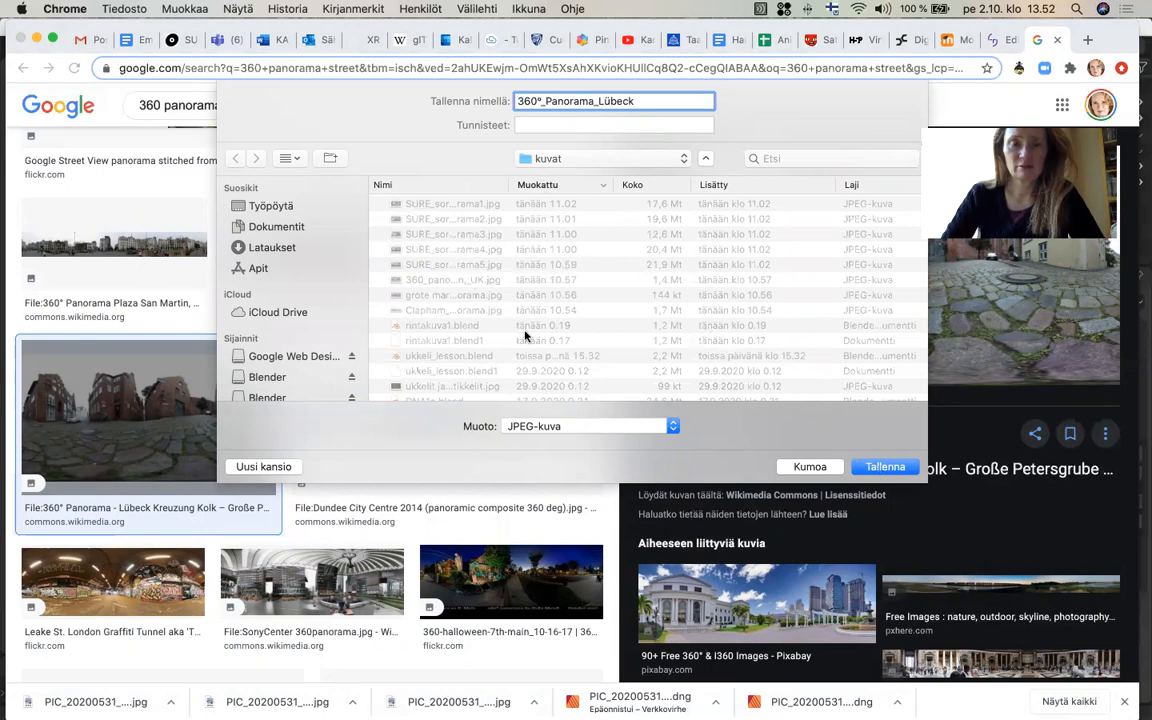
{"action": "left_click", "coordinate": [877, 467]}
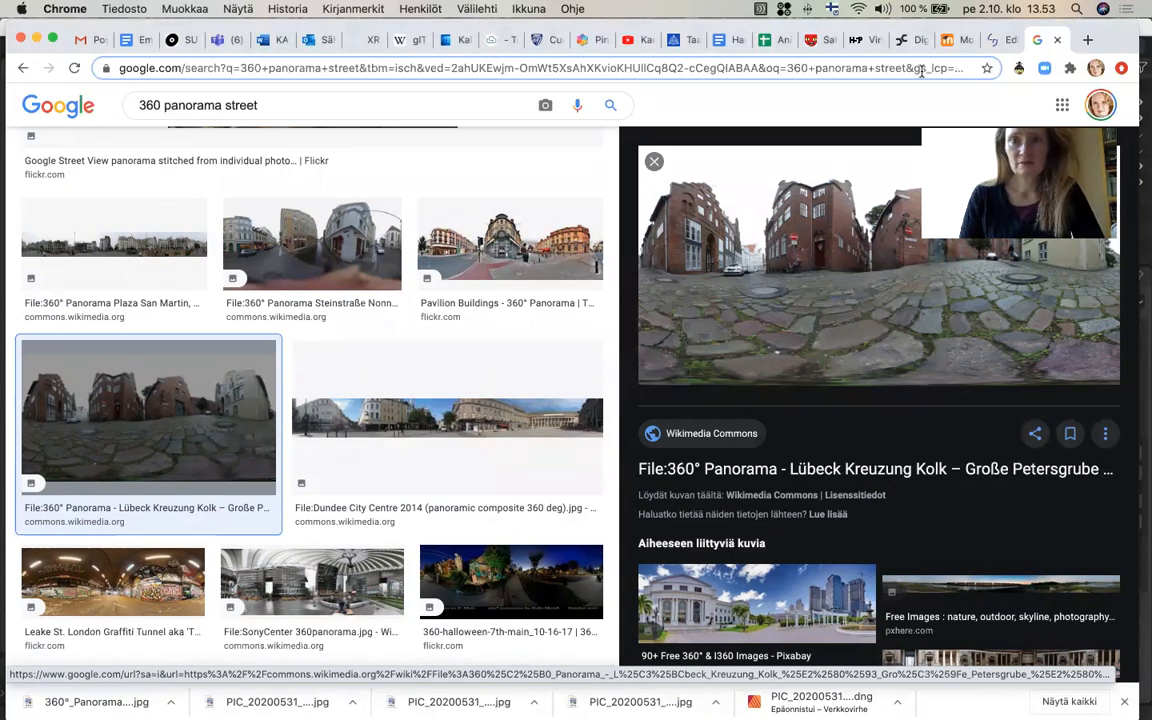
Return to the virtual tour editor in Moodle and add a new 360 image scene titled "Lübeck"
{"action": "left_click", "coordinate": [993, 44]}
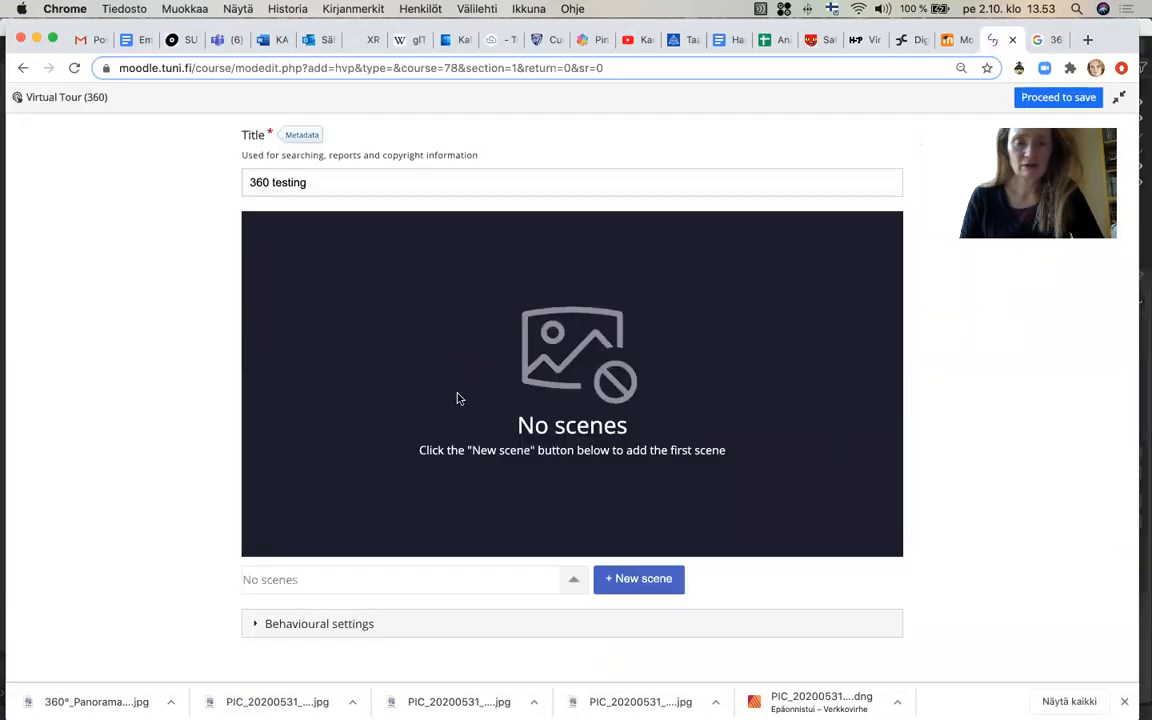
{"action": "left_click", "coordinate": [631, 580]}
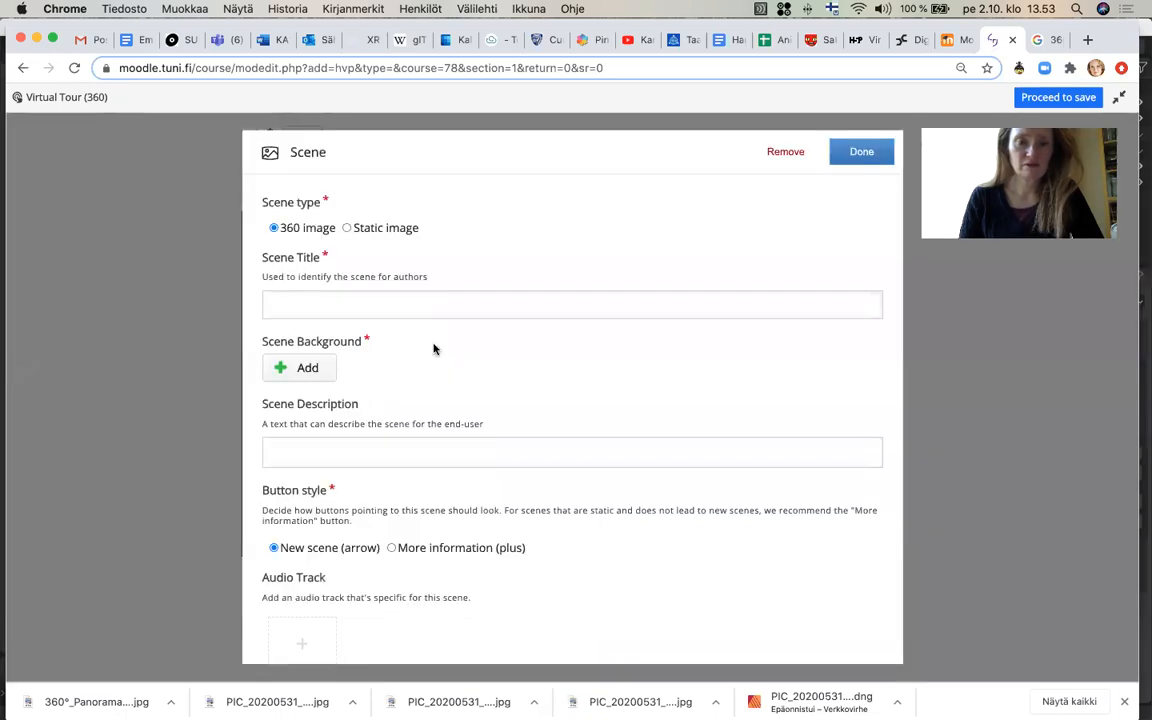
{"action": "left_click", "coordinate": [317, 302]}
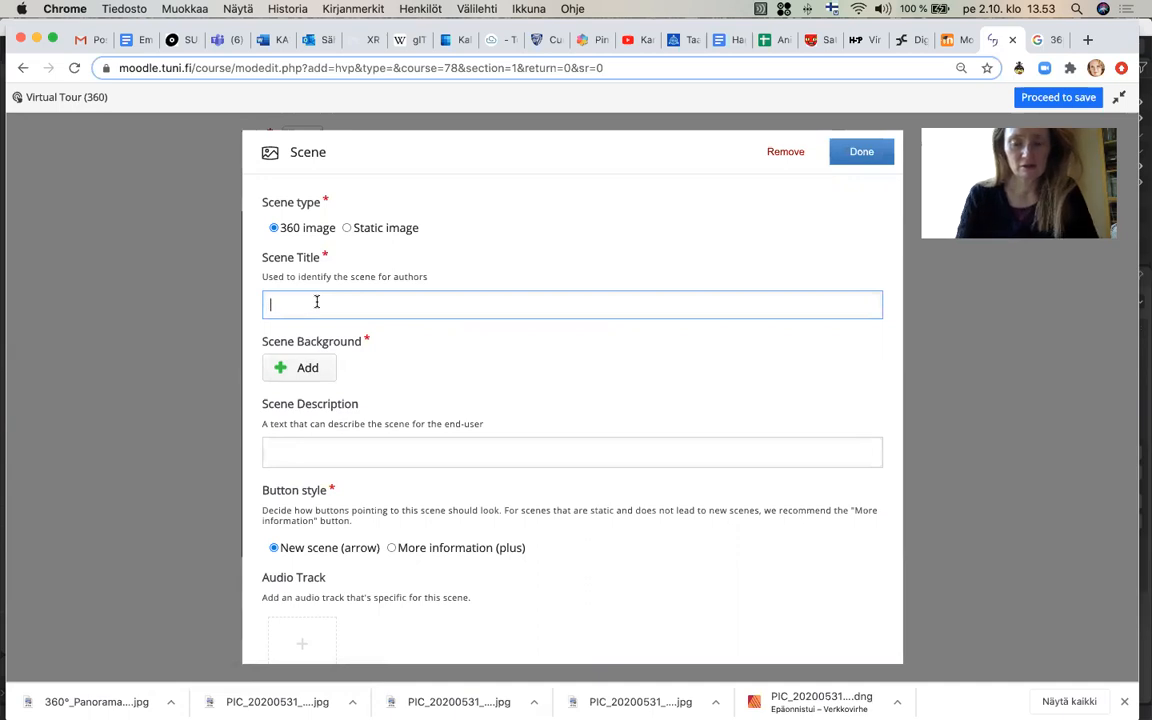
{"action": "type", "text": "L"}
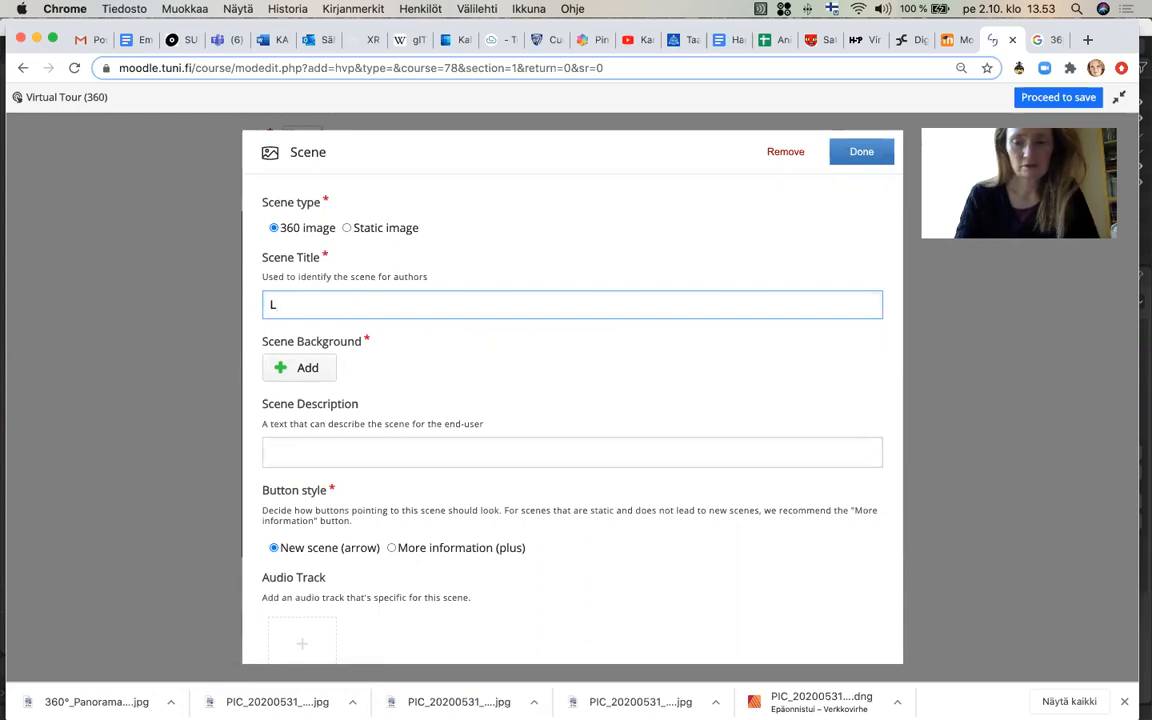
{"action": "type", "text": "ü"}
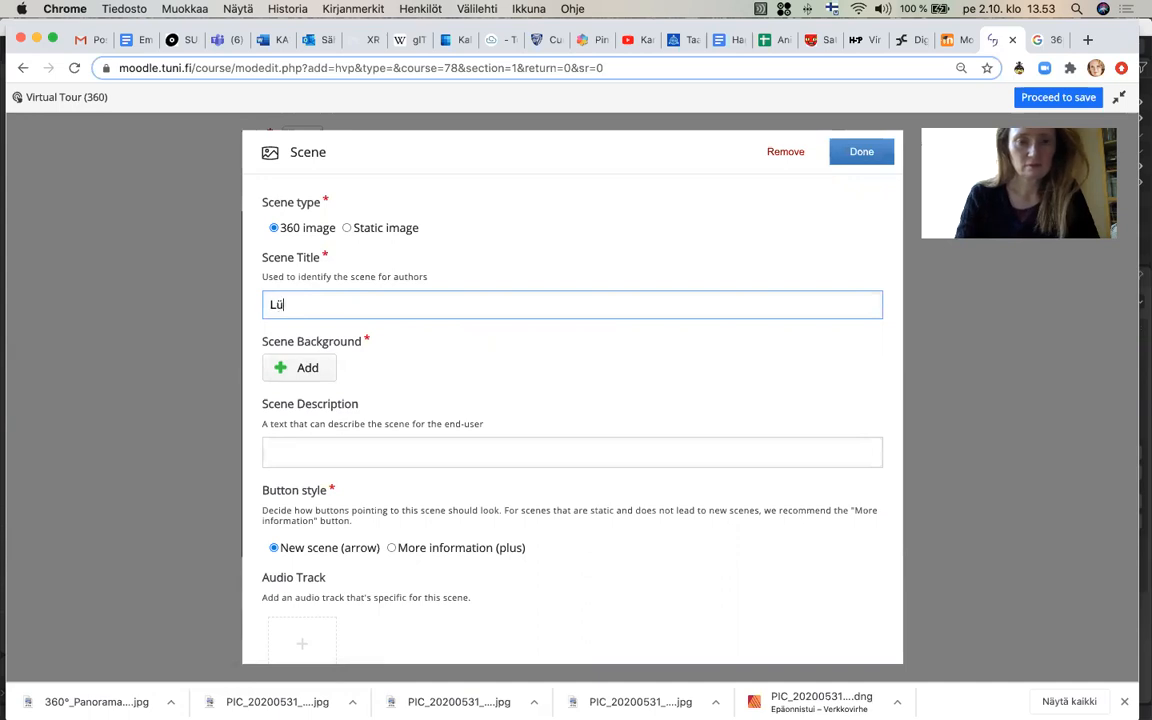
{"action": "type", "text": "beck"}
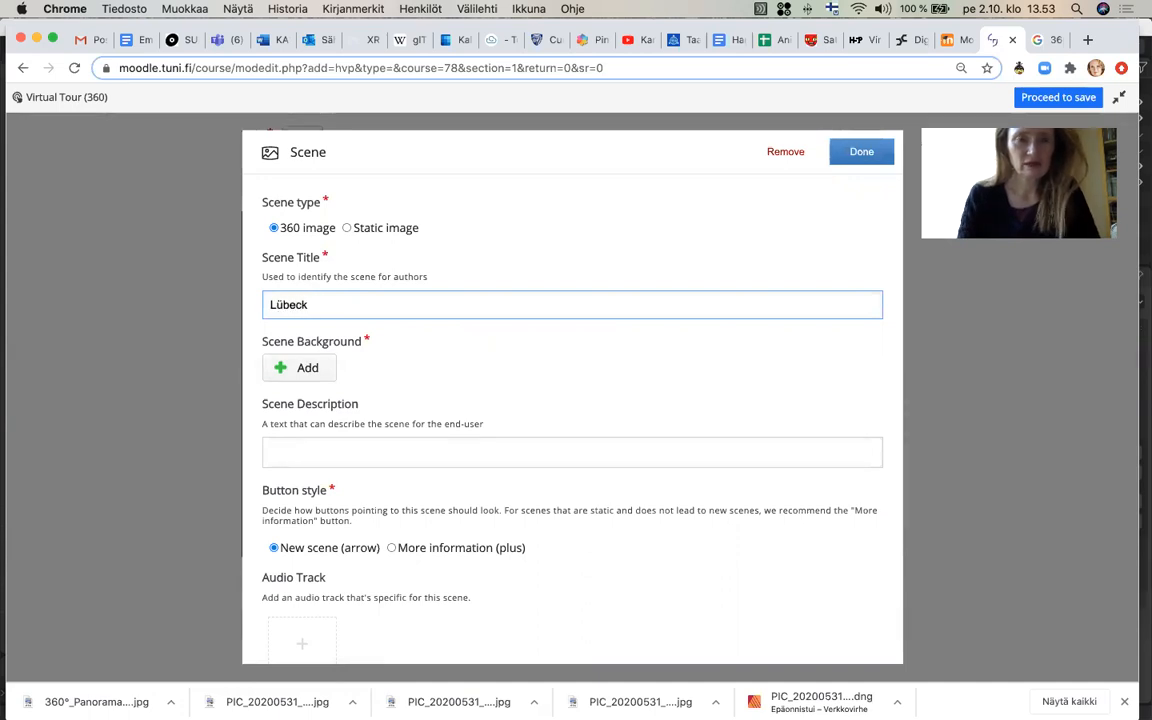
Upload 360°_Panorama_Lübeck.jpg from the kuvat folder as the scene background
{"action": "left_click", "coordinate": [293, 369]}
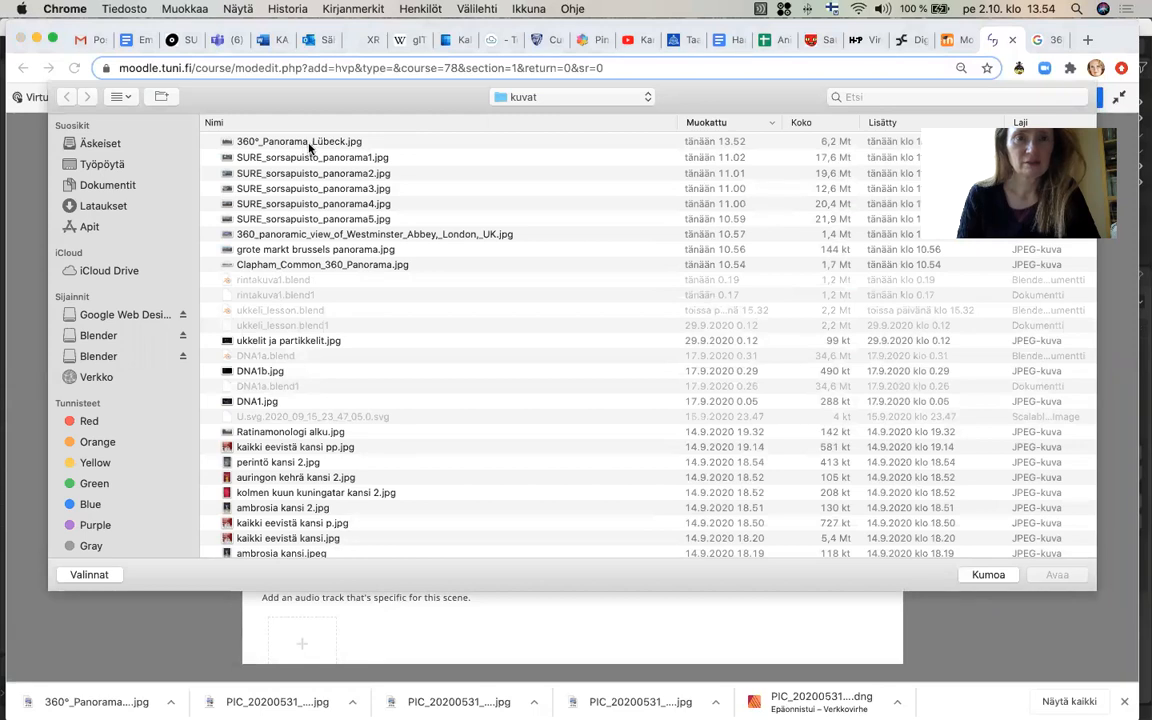
{"action": "left_click", "coordinate": [309, 148]}
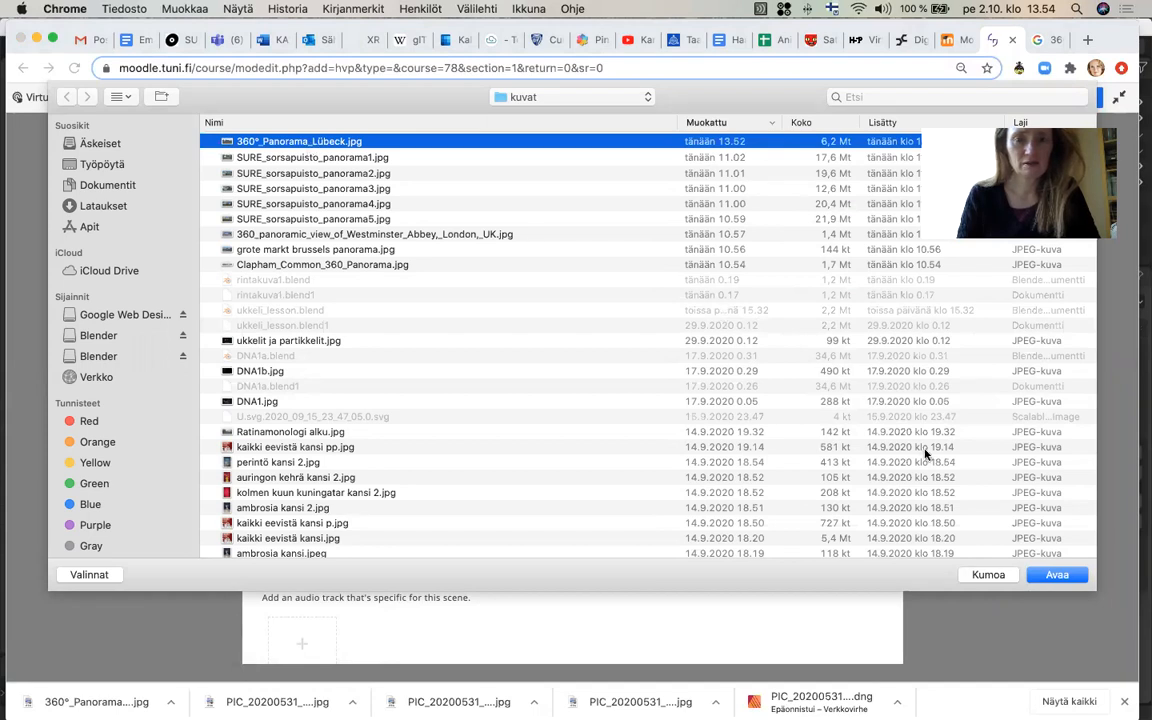
{"action": "left_click", "coordinate": [1055, 575]}
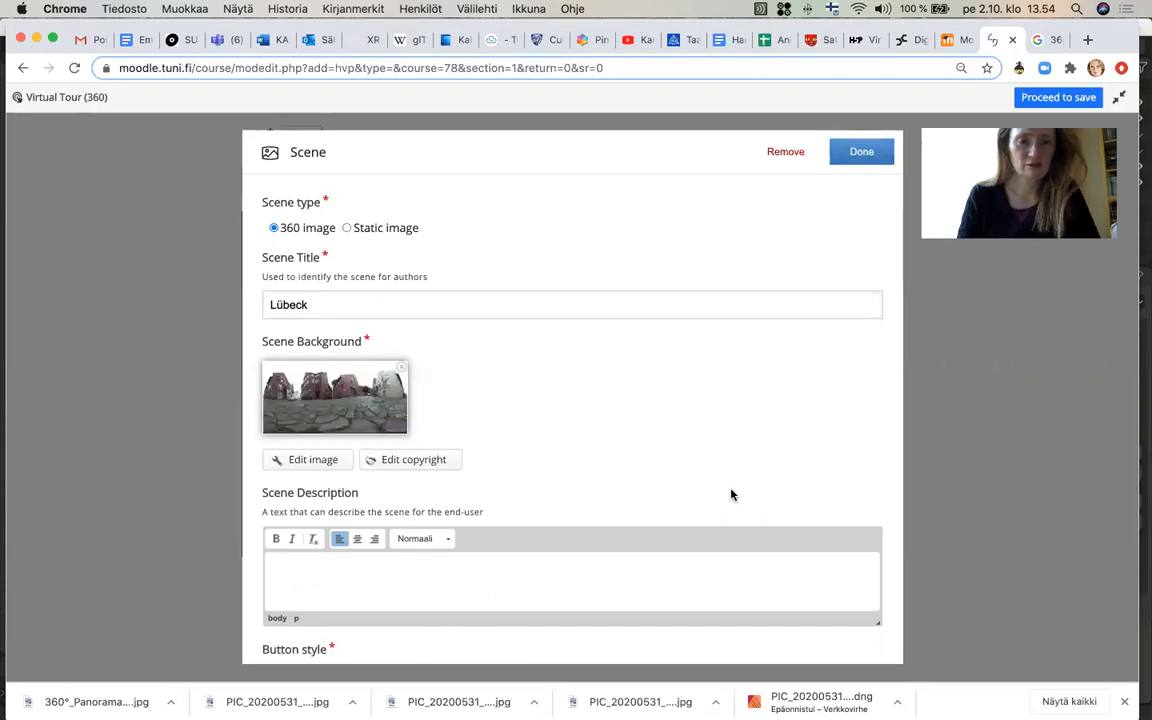
Set the Lübeck scene's button style to More information (plus)
{"action": "scroll", "coordinate": [731, 494], "scroll_direction": "down", "scroll_amount": 4}
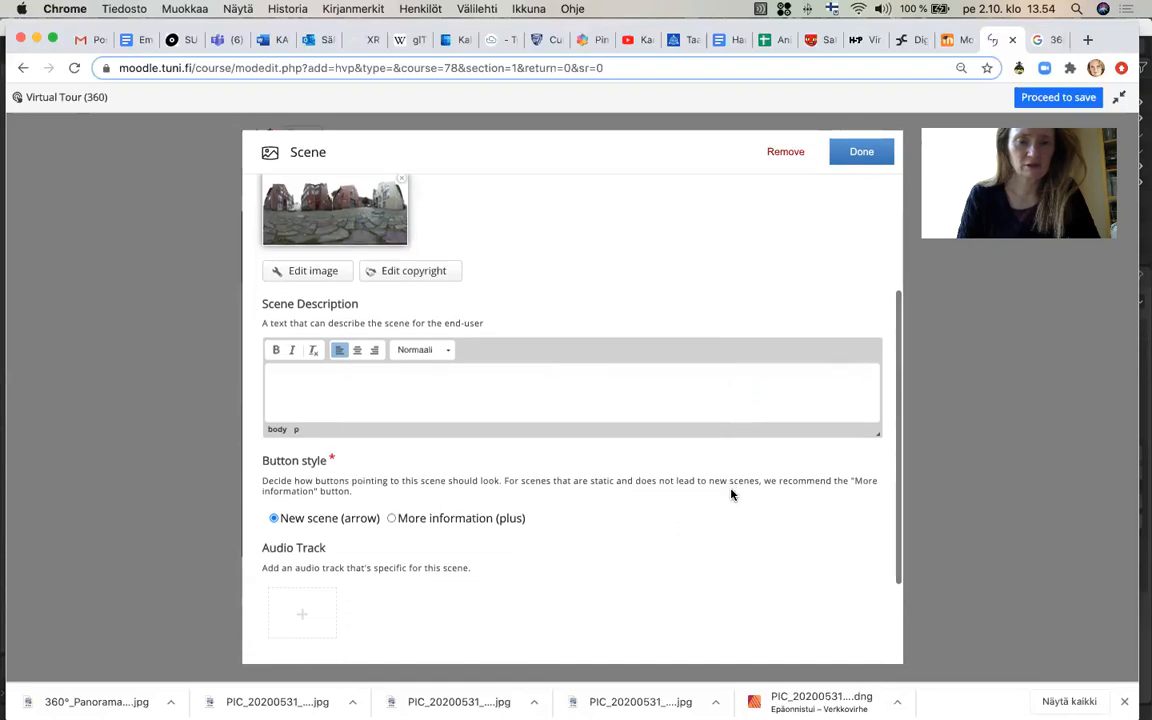
{"action": "left_click", "coordinate": [392, 518]}
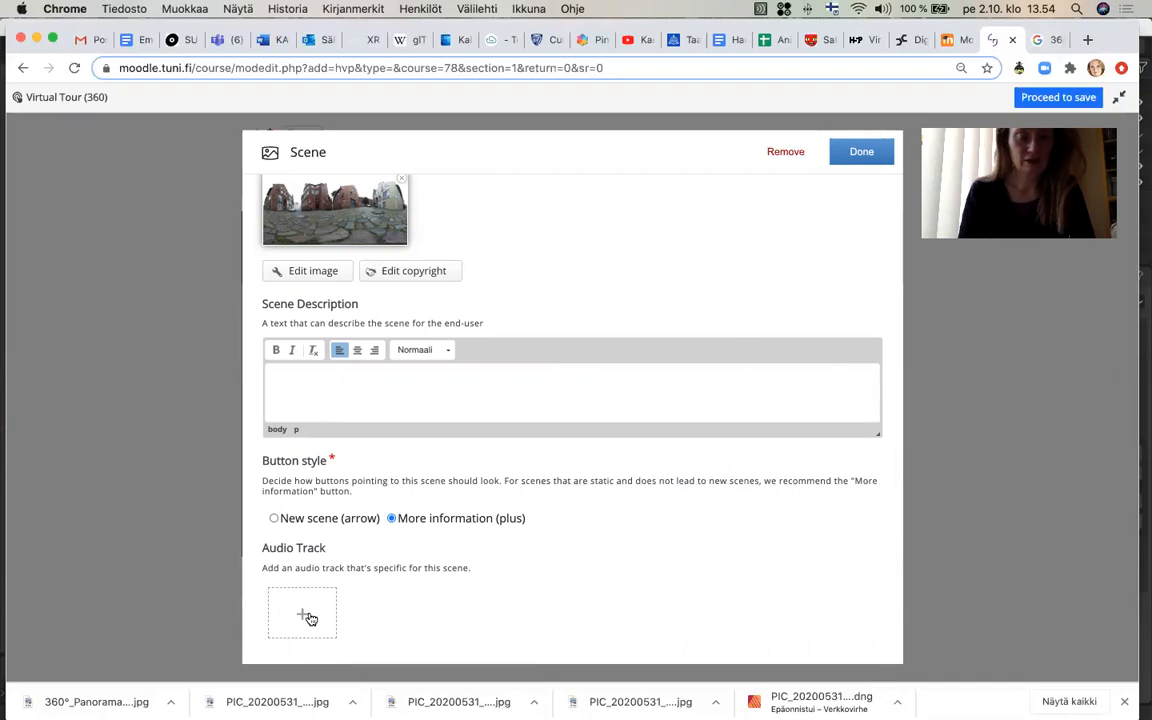
{"action": "scroll", "coordinate": [438, 520], "scroll_direction": "up", "scroll_amount": 4}
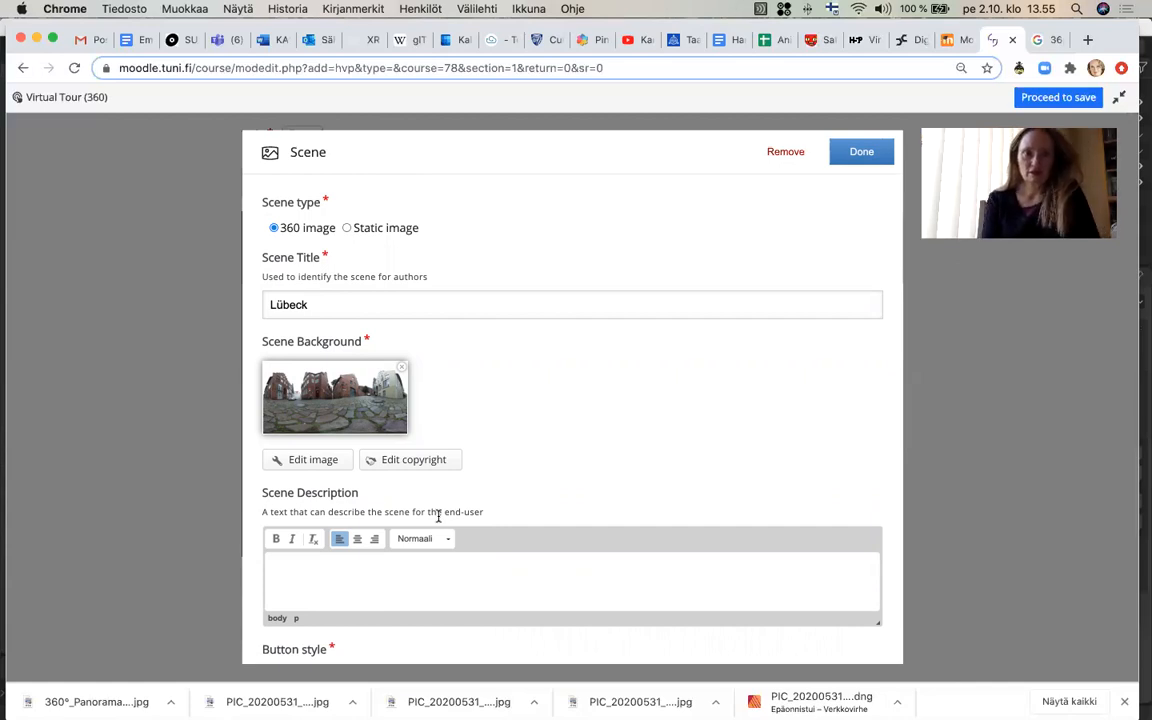
Start adding an audio track specific to the Lübeck scene
{"action": "scroll", "coordinate": [438, 516], "scroll_direction": "down", "scroll_amount": 5}
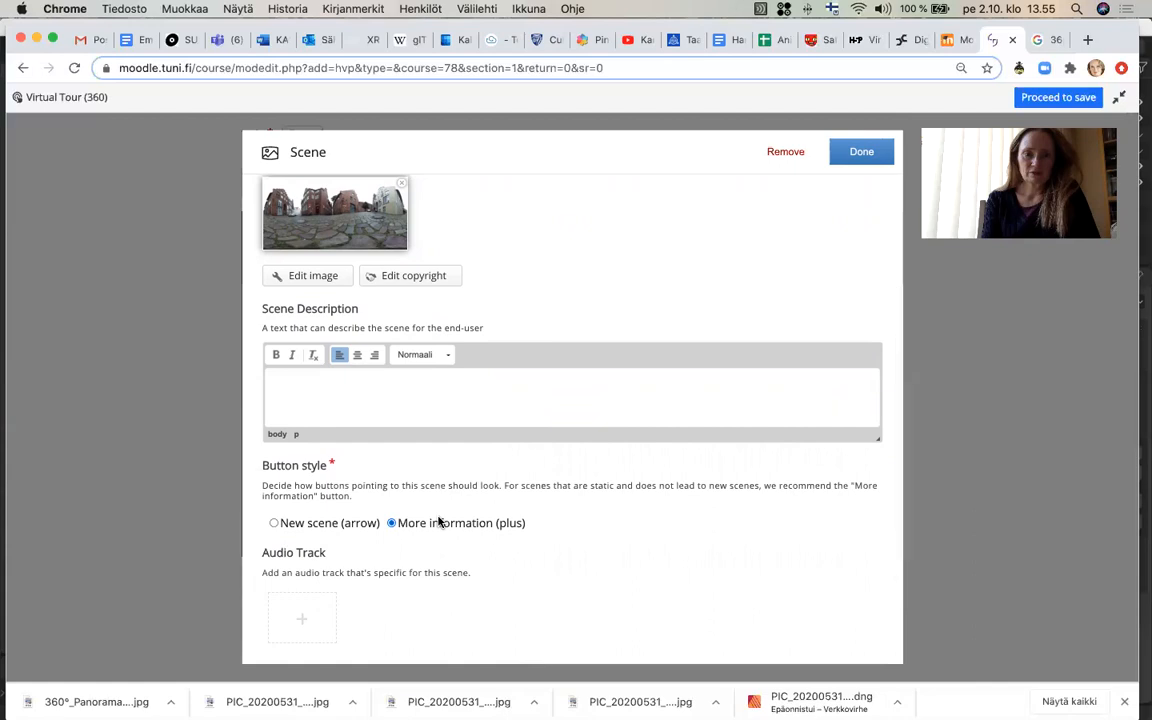
{"action": "left_click", "coordinate": [311, 613]}
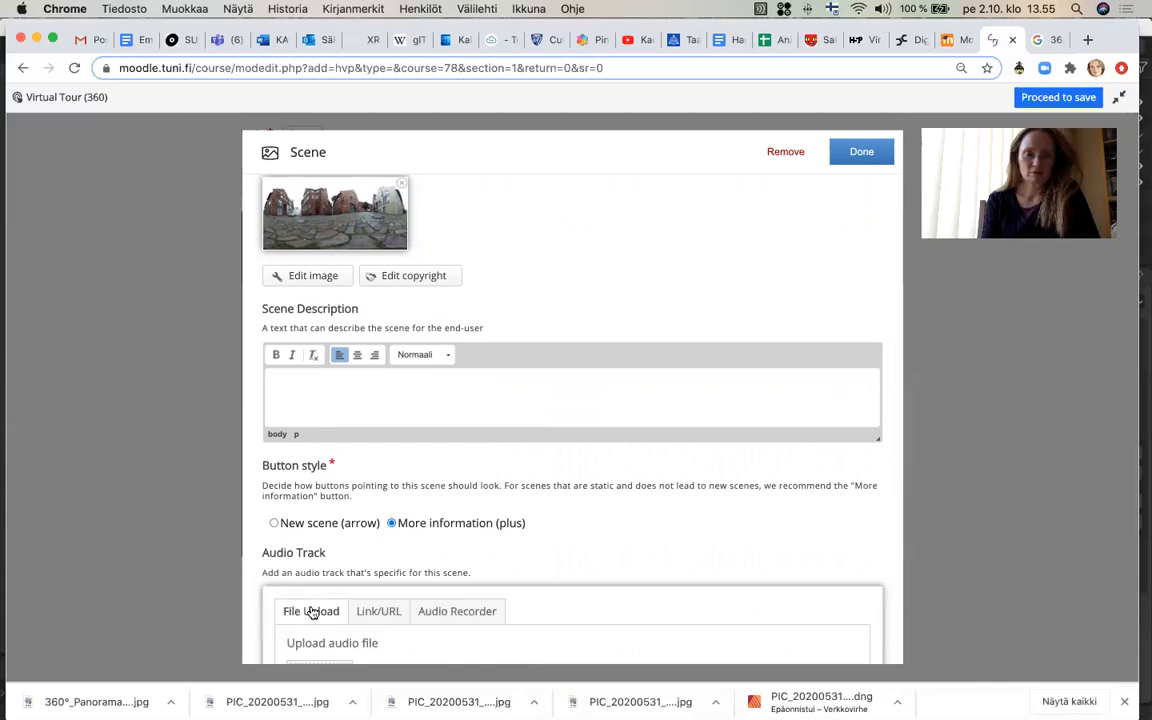
{"action": "scroll", "coordinate": [311, 613], "scroll_direction": "down", "scroll_amount": 3}
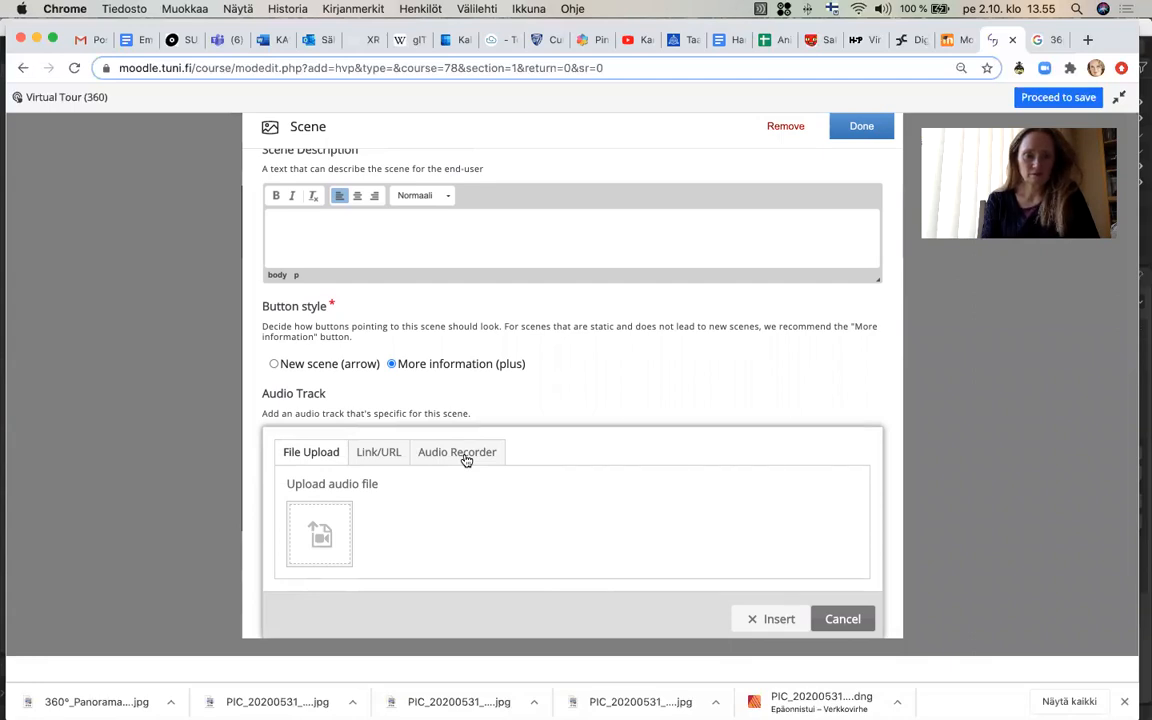
{"action": "left_click", "coordinate": [331, 540]}
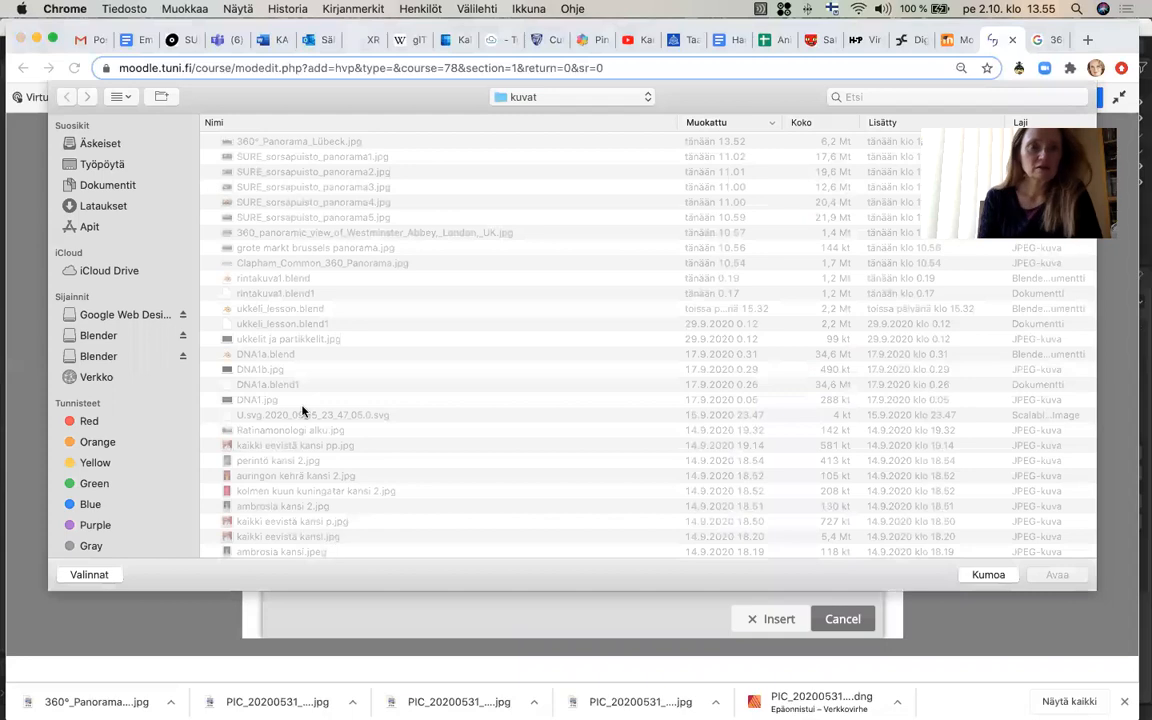
{"action": "left_click", "coordinate": [118, 188]}
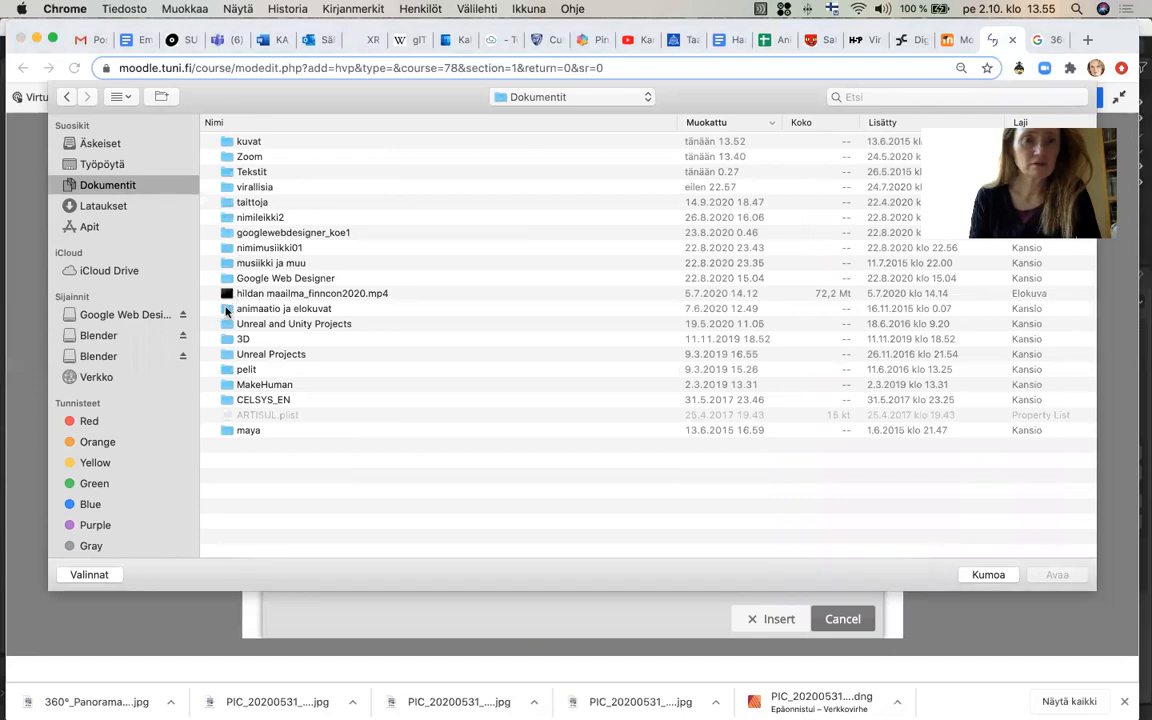
{"action": "left_click", "coordinate": [227, 311]}
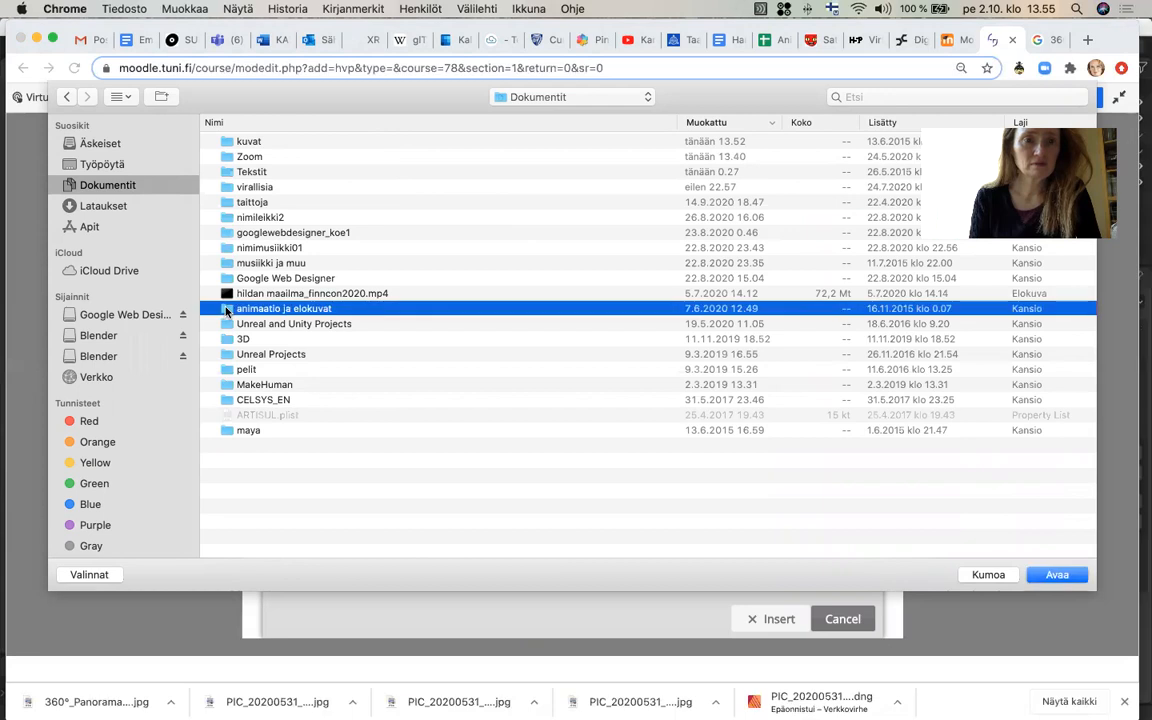
{"action": "double_click", "coordinate": [227, 311]}
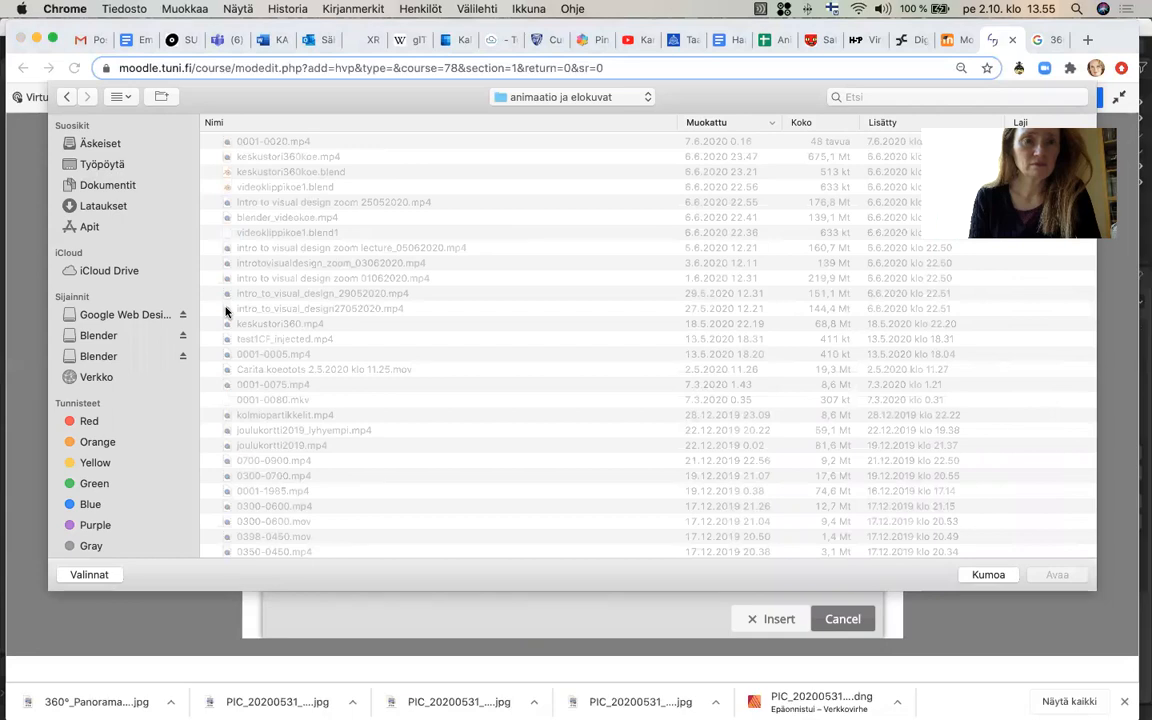
{"action": "scroll", "coordinate": [226, 311], "scroll_direction": "down", "scroll_amount": 2}
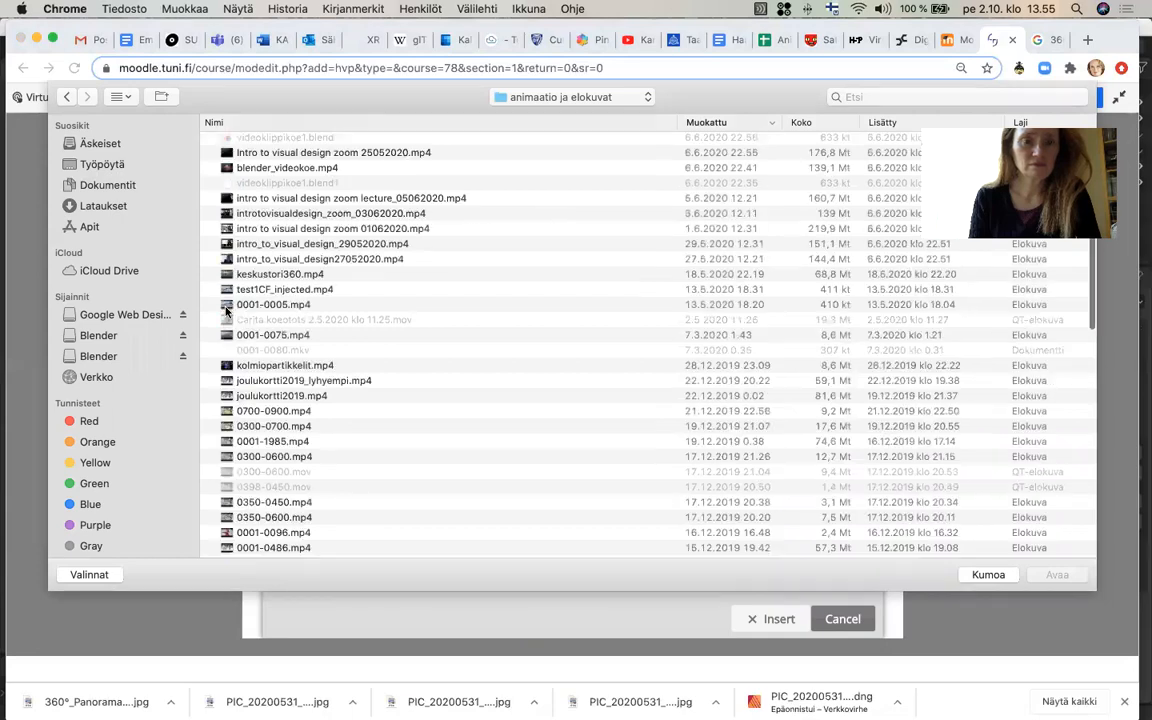
{"action": "scroll", "coordinate": [226, 311], "scroll_direction": "down", "scroll_amount": 10}
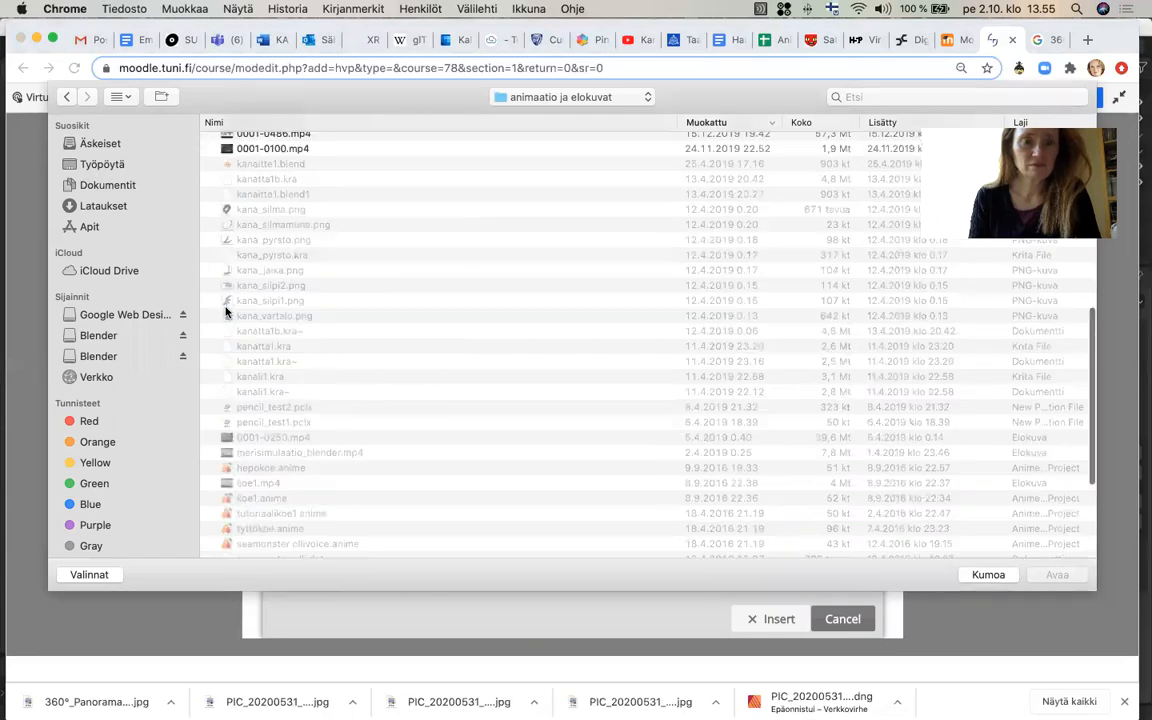
{"action": "scroll", "coordinate": [226, 311], "scroll_direction": "up", "scroll_amount": 10}
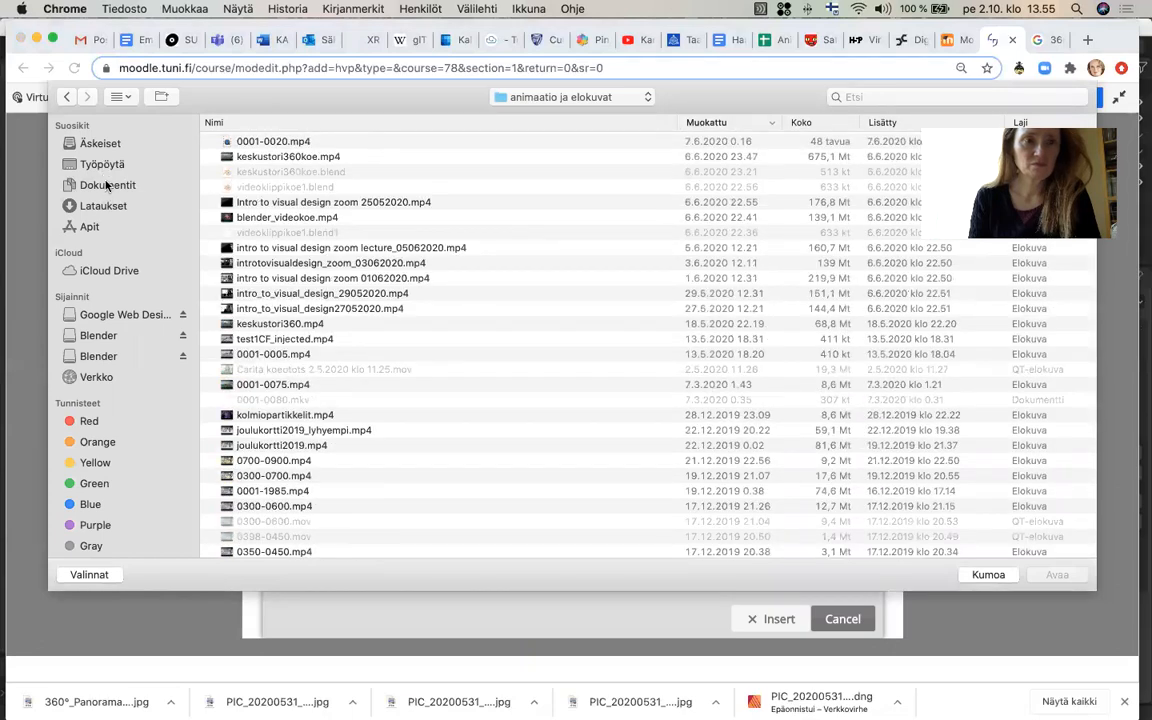
{"action": "left_click", "coordinate": [106, 185]}
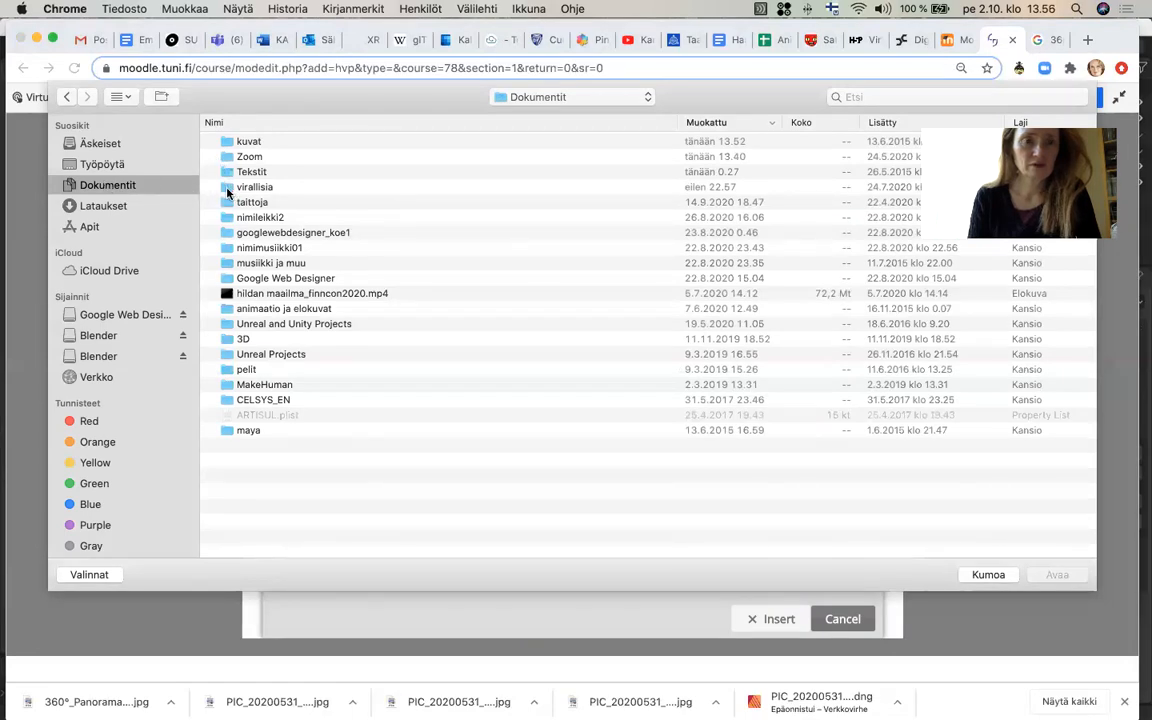
{"action": "left_click", "coordinate": [977, 576]}
Record an audio track of about 8 seconds with the Audio Recorder, allowing microphone access, and insert it into the Lübeck scene
{"action": "left_click", "coordinate": [460, 462]}
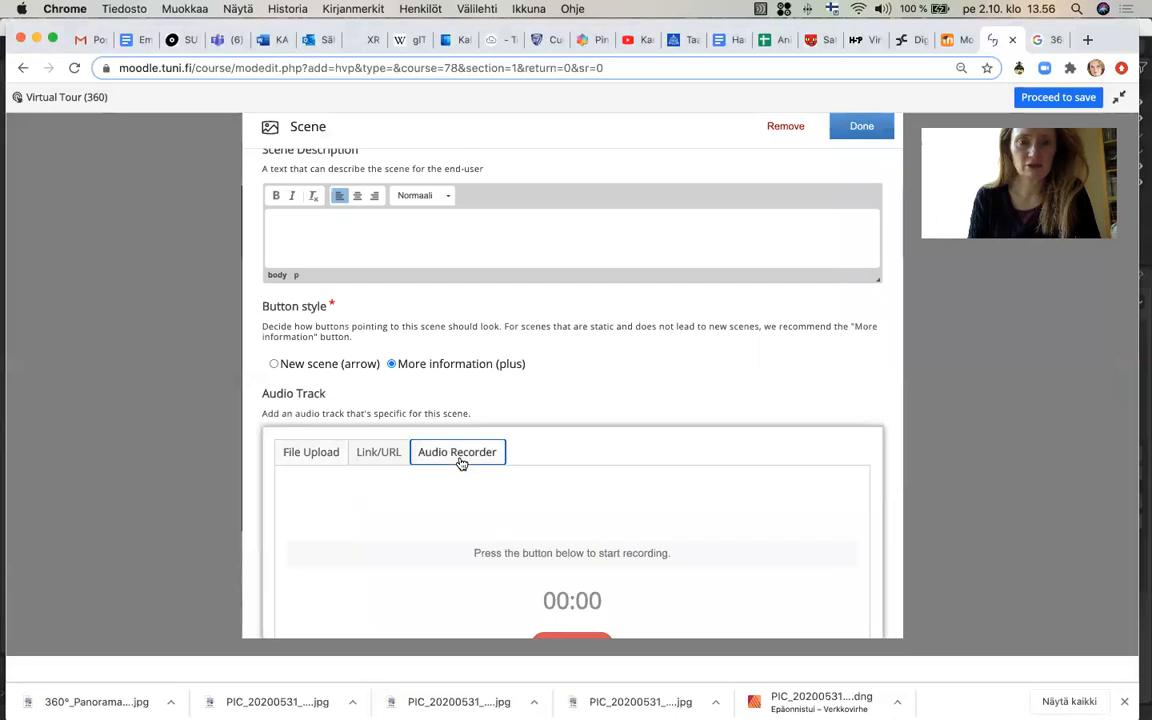
{"action": "scroll", "coordinate": [392, 509], "scroll_direction": "down", "scroll_amount": 2}
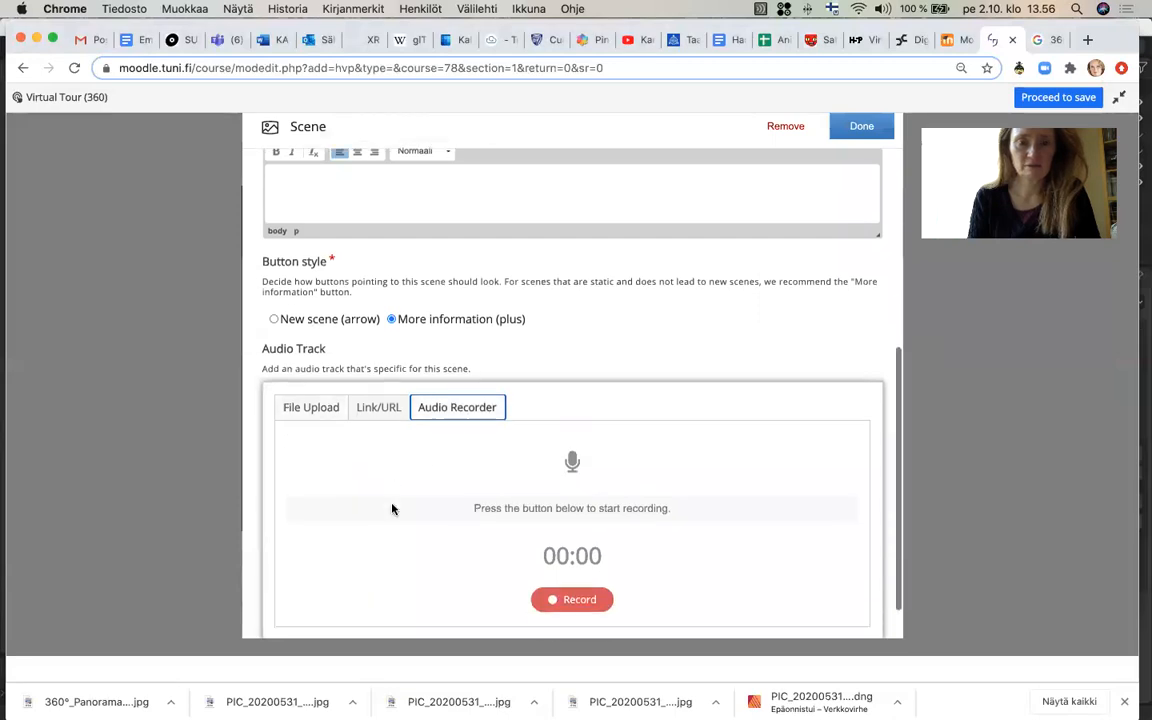
{"action": "scroll", "coordinate": [392, 509], "scroll_direction": "down", "scroll_amount": 3}
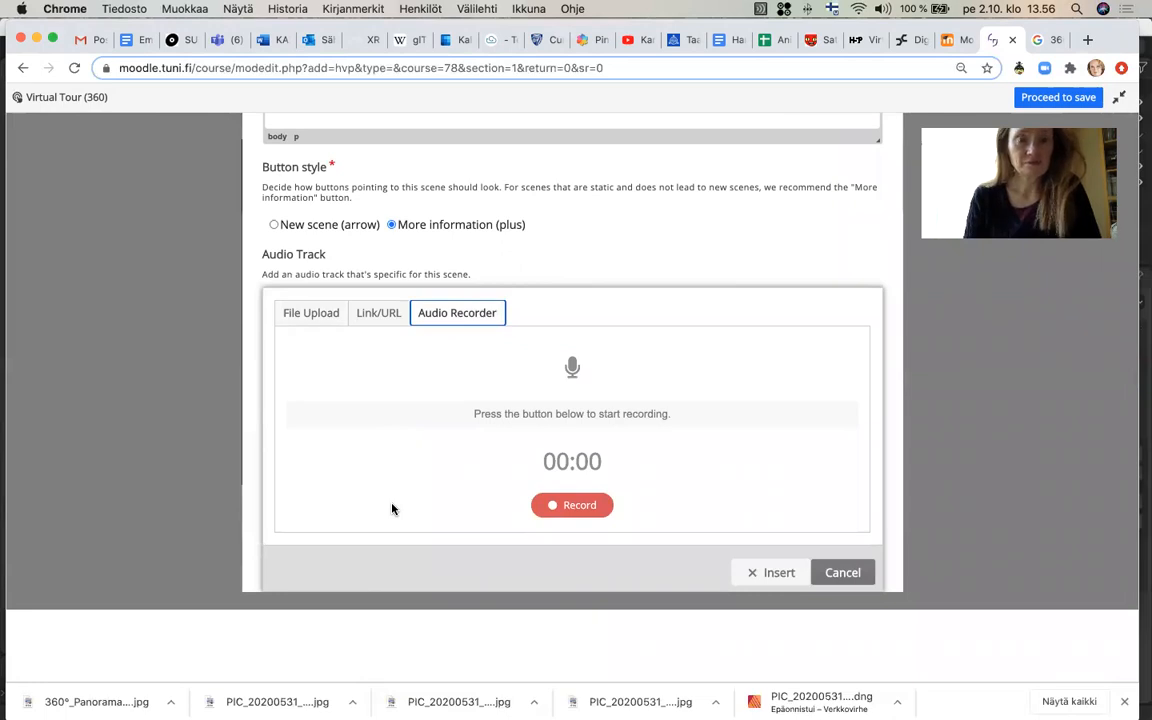
{"action": "left_click", "coordinate": [576, 508]}
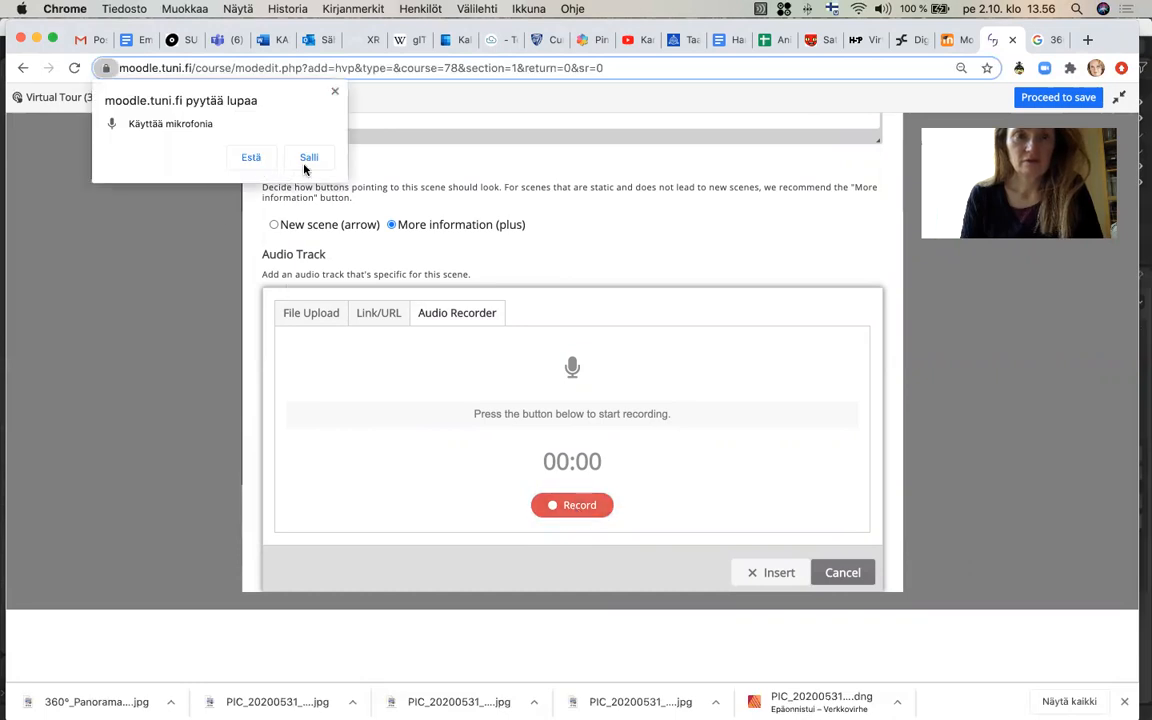
{"action": "left_click", "coordinate": [308, 160]}
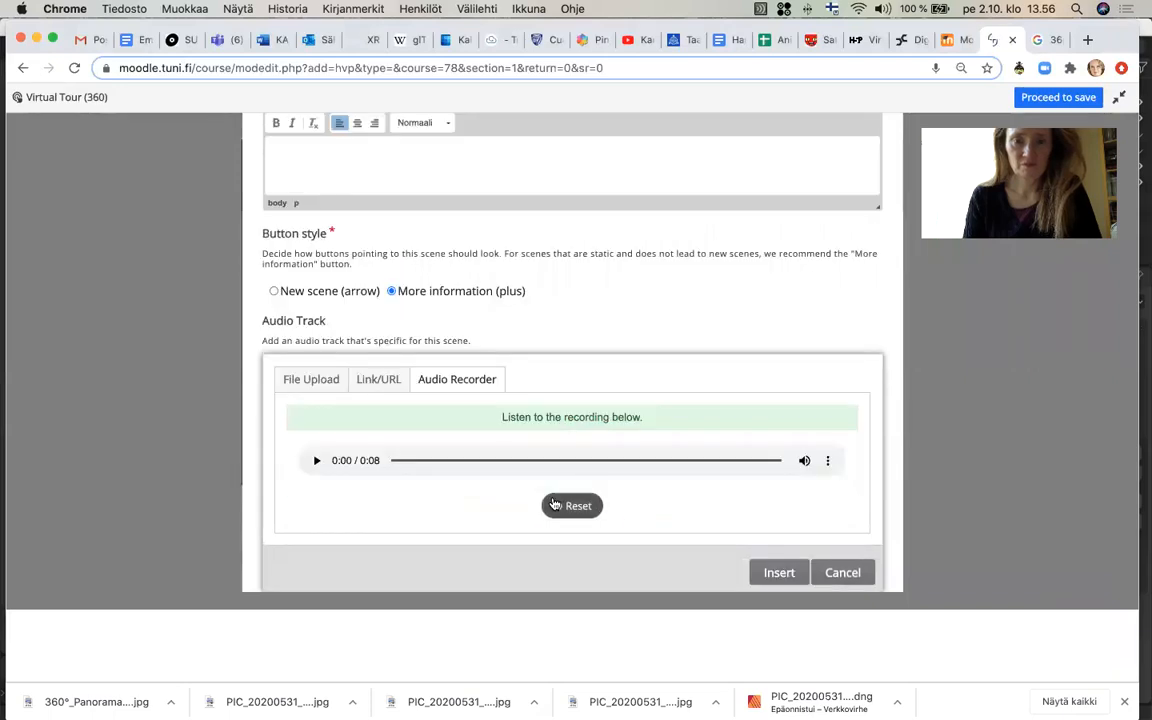
{"action": "left_click", "coordinate": [317, 461]}
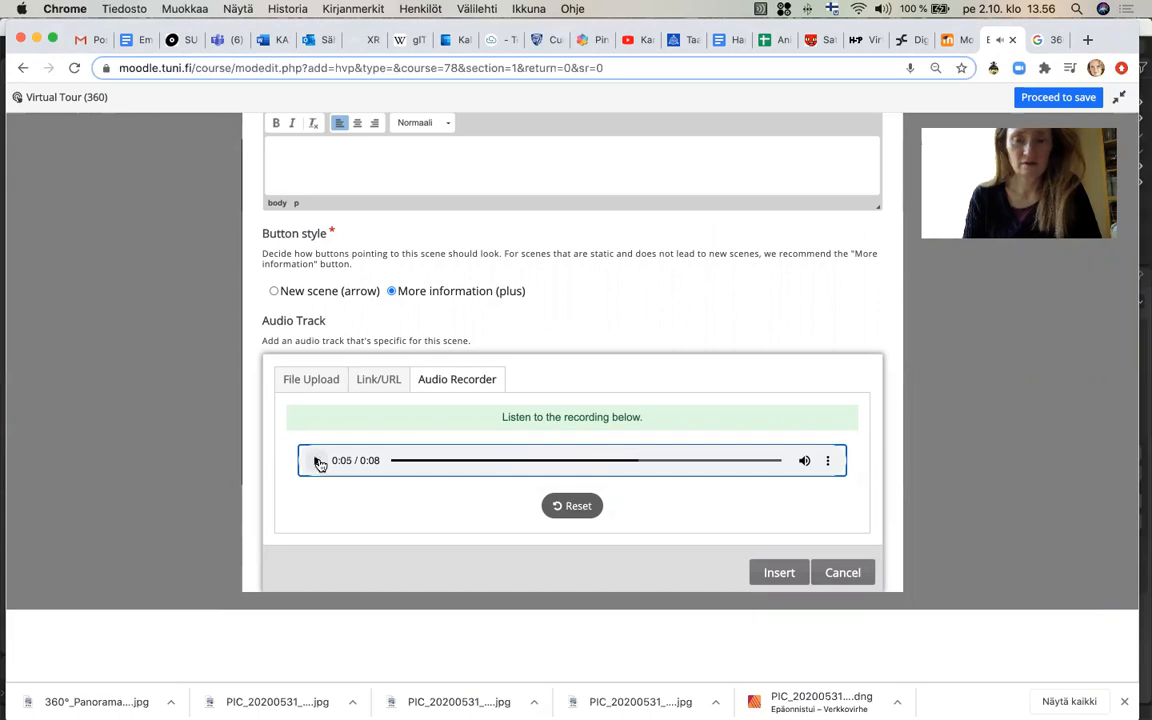
{"action": "left_click", "coordinate": [775, 573]}
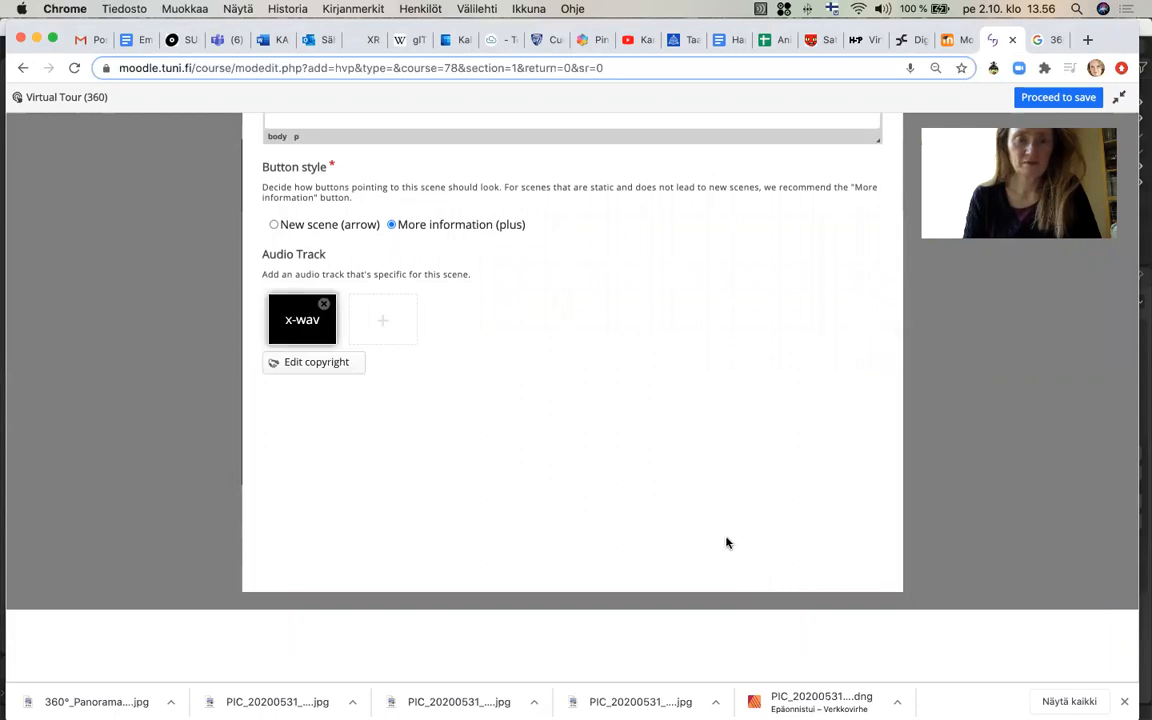
Review the Lübeck scene's settings, from the scene type and background through to the button style and audio track
{"action": "scroll", "coordinate": [616, 491], "scroll_direction": "up", "scroll_amount": 1}
{"action": "scroll", "coordinate": [615, 491], "scroll_direction": "up", "scroll_amount": 5}
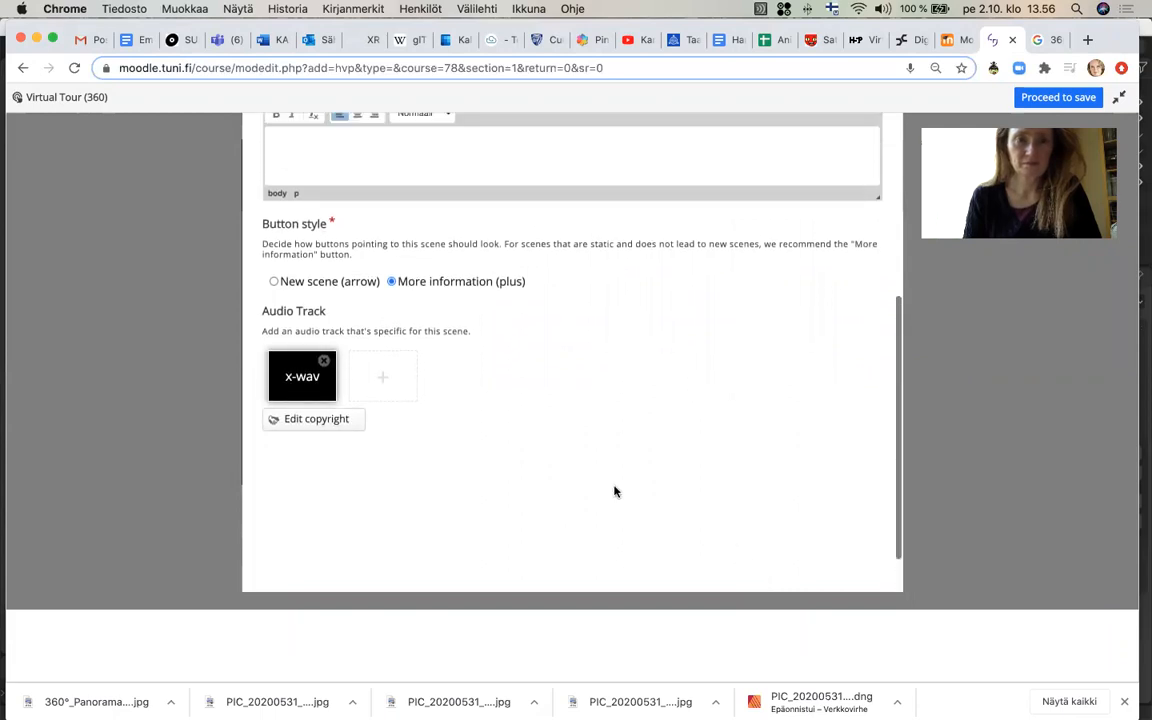
{"action": "scroll", "coordinate": [615, 491], "scroll_direction": "up", "scroll_amount": 2}
{"action": "scroll", "coordinate": [615, 491], "scroll_direction": "down", "scroll_amount": 1}
{"action": "scroll", "coordinate": [615, 491], "scroll_direction": "up", "scroll_amount": 1}
{"action": "scroll", "coordinate": [615, 491], "scroll_direction": "up", "scroll_amount": 2}
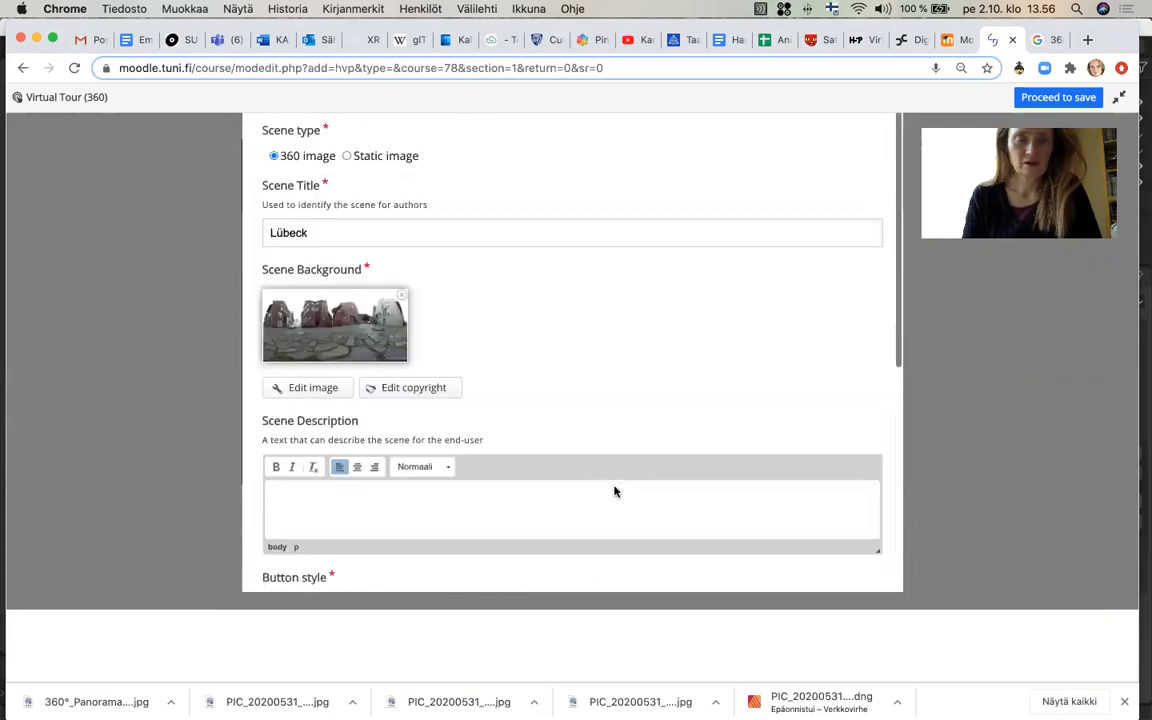
{"action": "scroll", "coordinate": [615, 491], "scroll_direction": "down", "scroll_amount": 8}
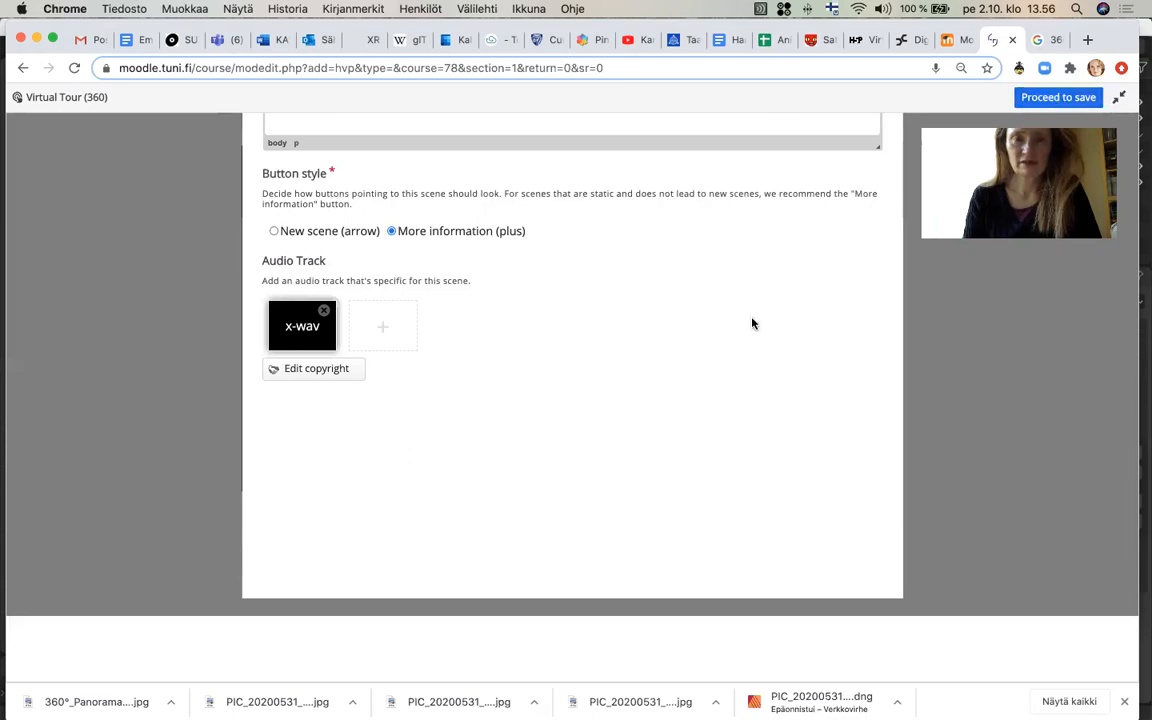
{"action": "scroll", "coordinate": [753, 320], "scroll_direction": "up", "scroll_amount": 8}
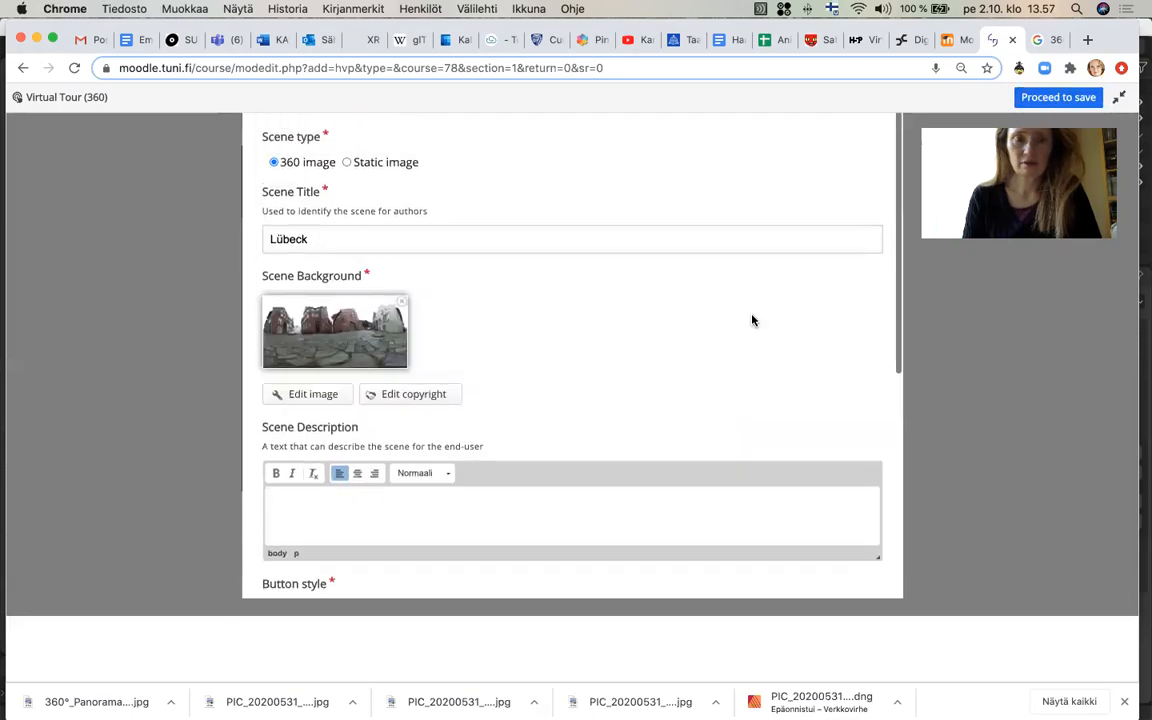
Leave the full-screen editor and complete the Lübeck scene so it is added to the virtual tour
{"action": "left_click", "coordinate": [1058, 98]}
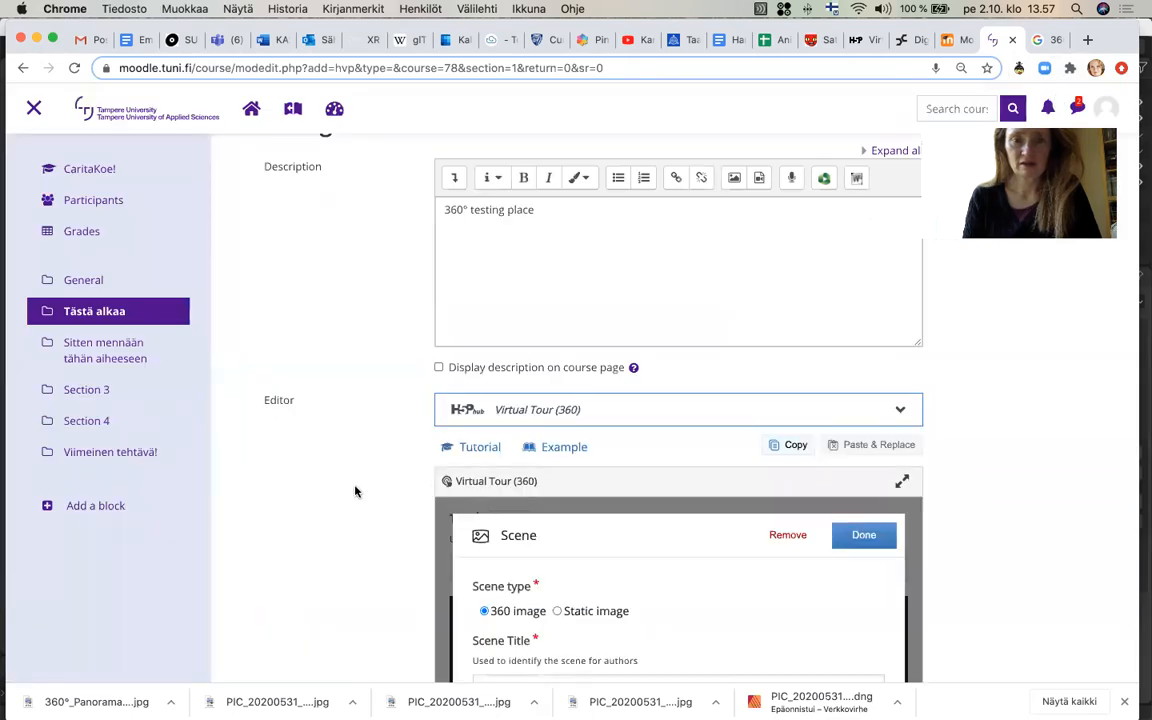
{"action": "scroll", "coordinate": [355, 491], "scroll_direction": "down", "scroll_amount": 5}
{"action": "scroll", "coordinate": [355, 491], "scroll_direction": "down", "scroll_amount": 3}
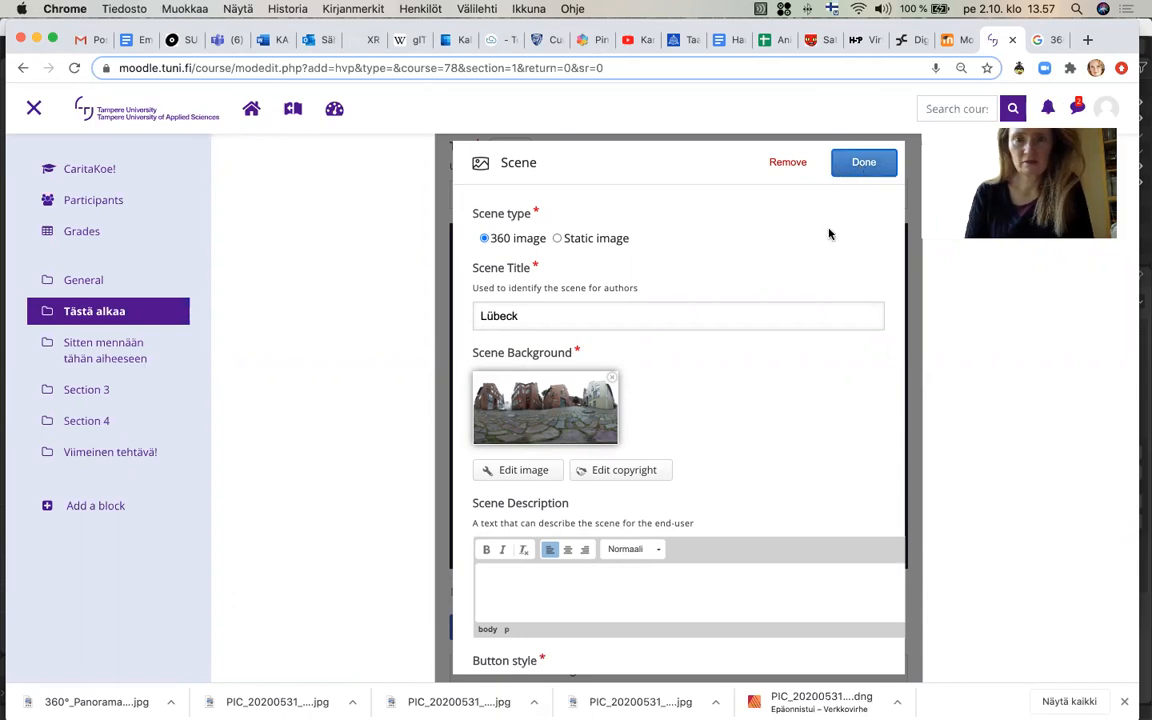
{"action": "scroll", "coordinate": [828, 230], "scroll_direction": "down", "scroll_amount": 5}
{"action": "scroll", "coordinate": [828, 228], "scroll_direction": "down", "scroll_amount": 5}
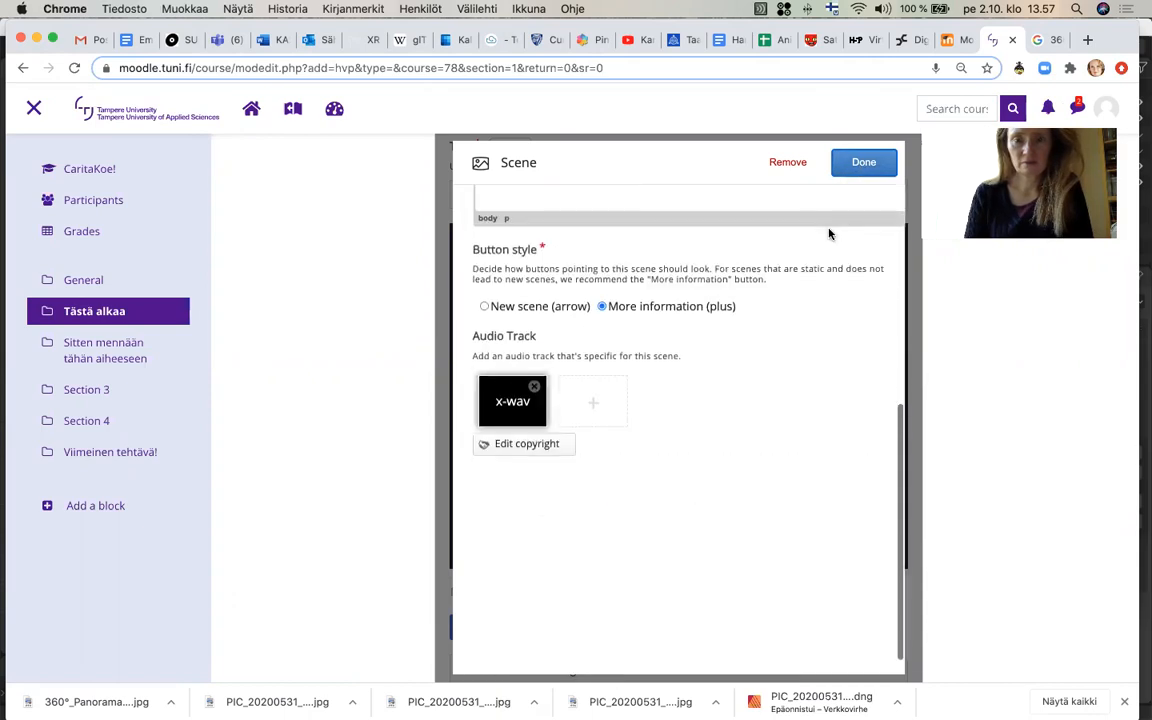
{"action": "scroll", "coordinate": [825, 226], "scroll_direction": "up", "scroll_amount": 9}
{"action": "scroll", "coordinate": [828, 233], "scroll_direction": "up", "scroll_amount": 2}
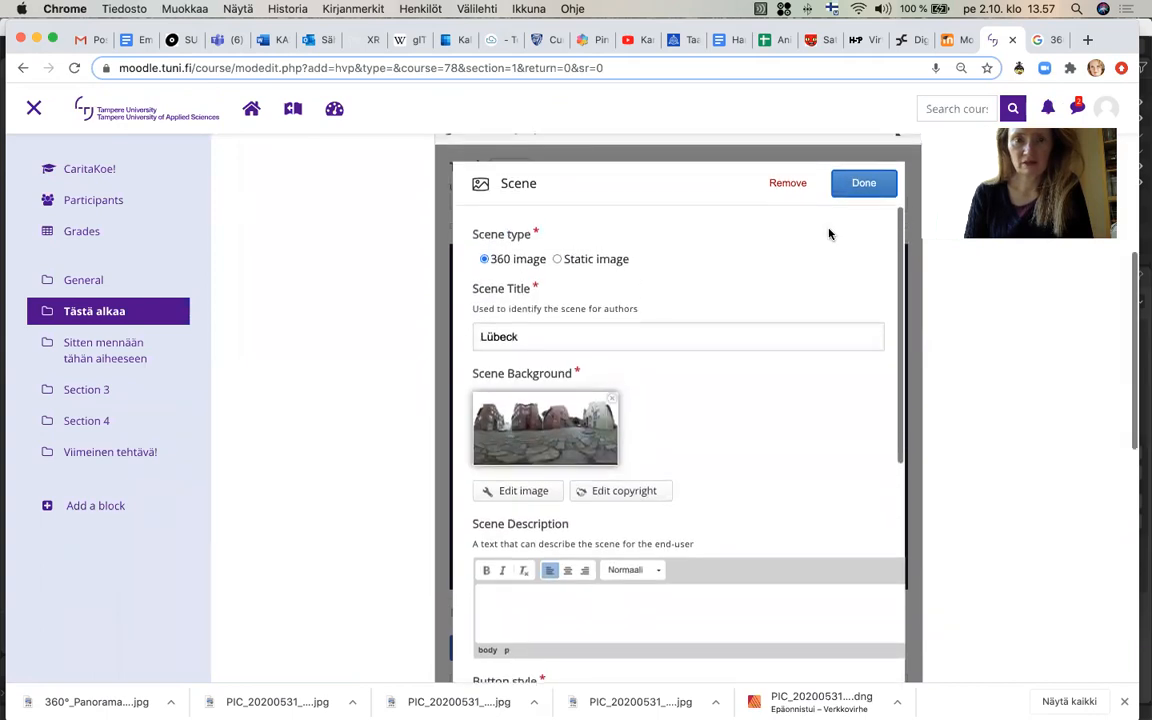
{"action": "scroll", "coordinate": [828, 234], "scroll_direction": "down", "scroll_amount": 5}
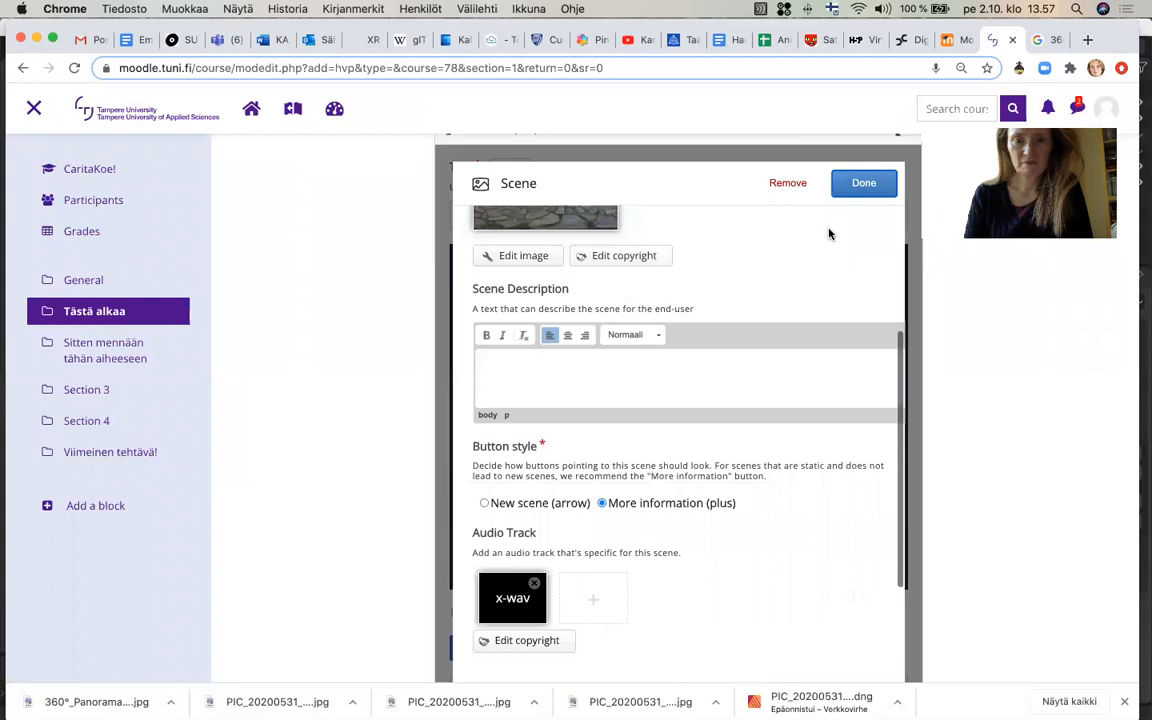
{"action": "left_click", "coordinate": [862, 186]}
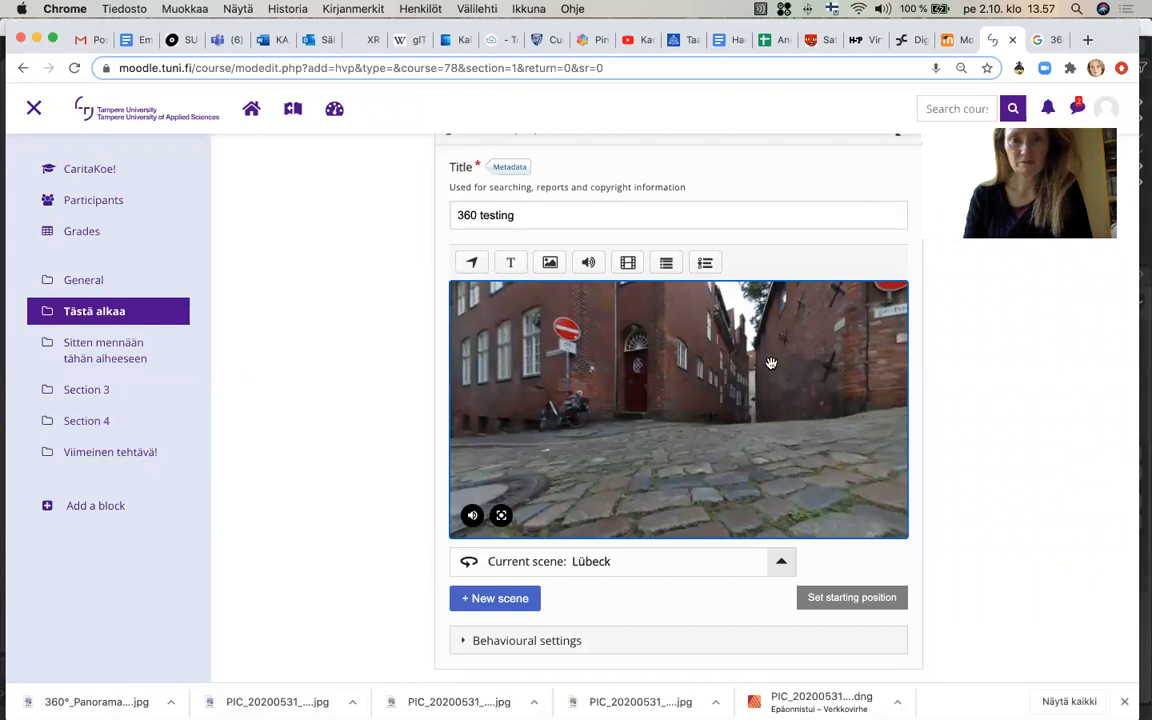
Look around the Lübeck panorama in the scene preview, turning the view along the street with the parked car
{"action": "left_click_drag", "start_coordinate": [771, 365], "coordinate": [722, 333]}
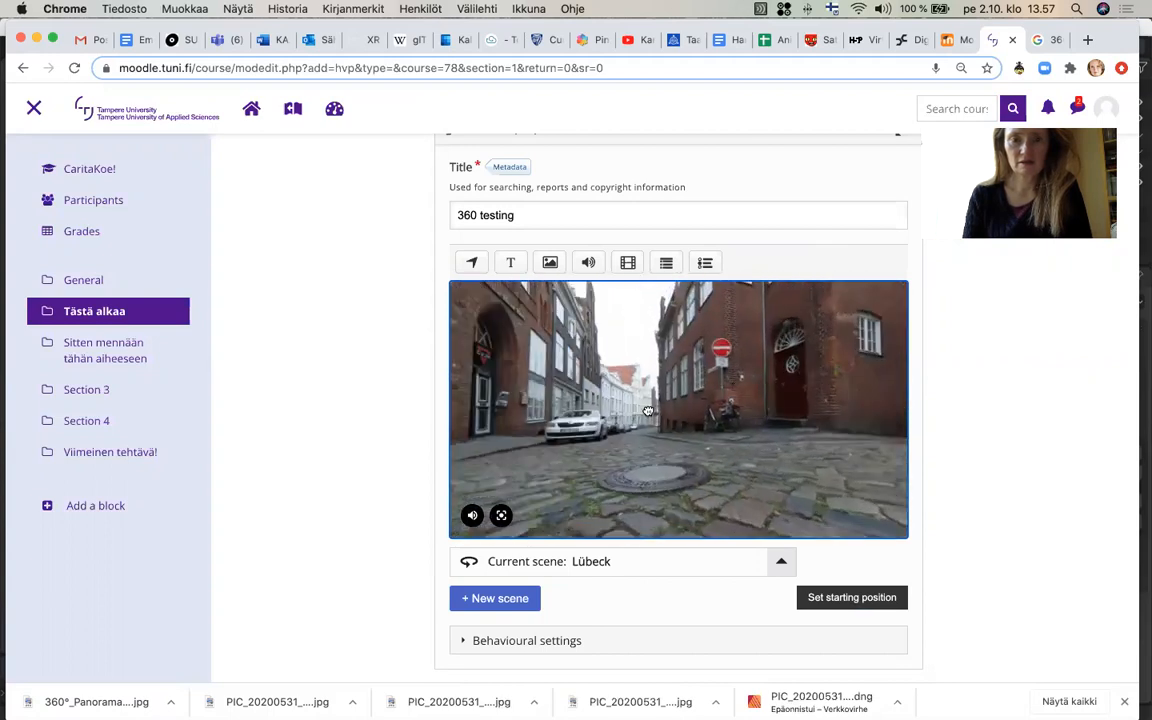
{"action": "left_click_drag", "start_coordinate": [588, 368], "coordinate": [824, 382]}
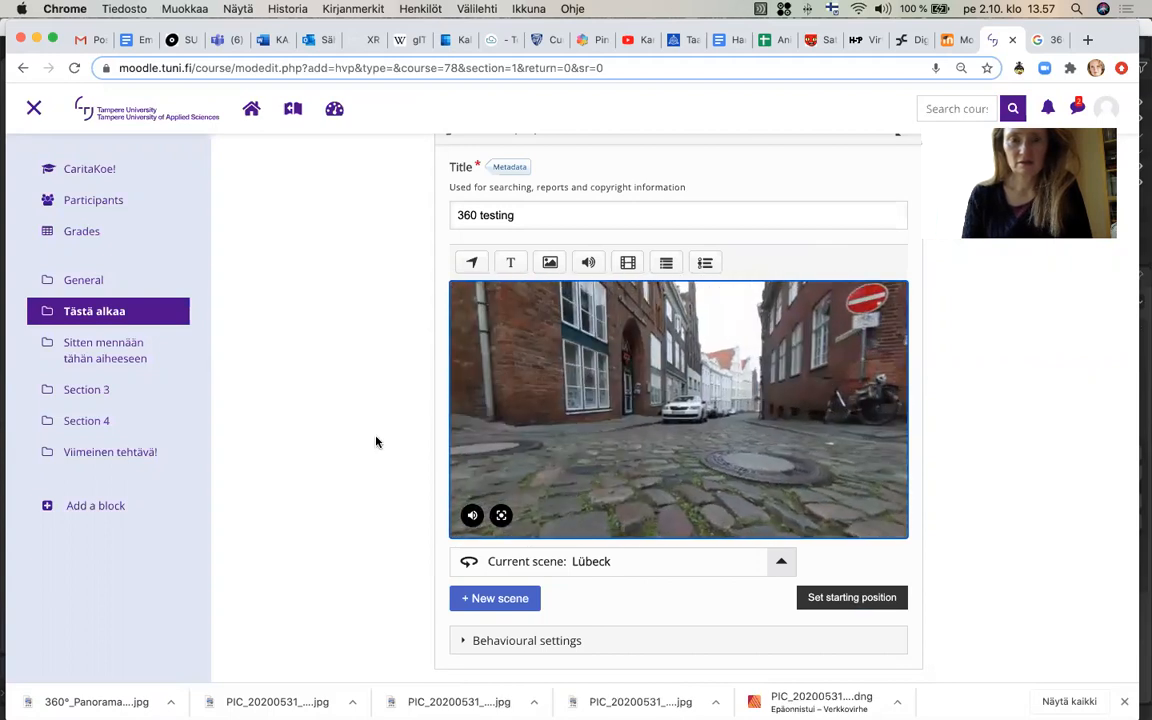
{"action": "left_click_drag", "start_coordinate": [645, 394], "coordinate": [536, 429]}
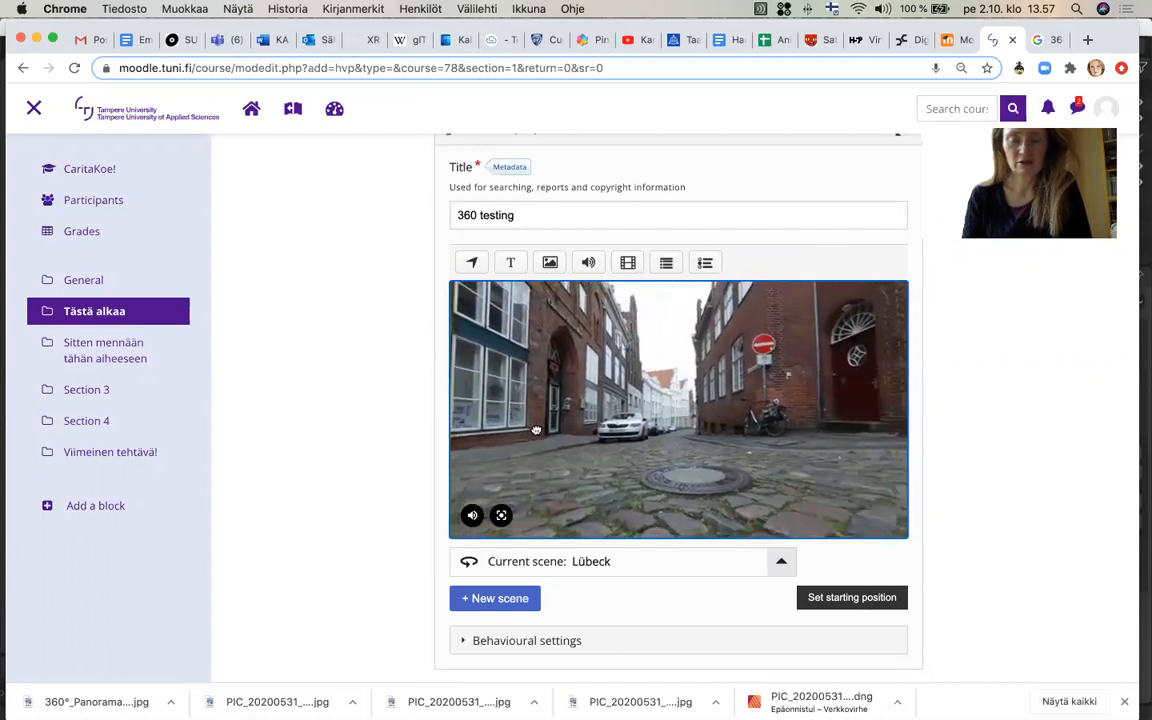
{"action": "left_click", "coordinate": [511, 265]}
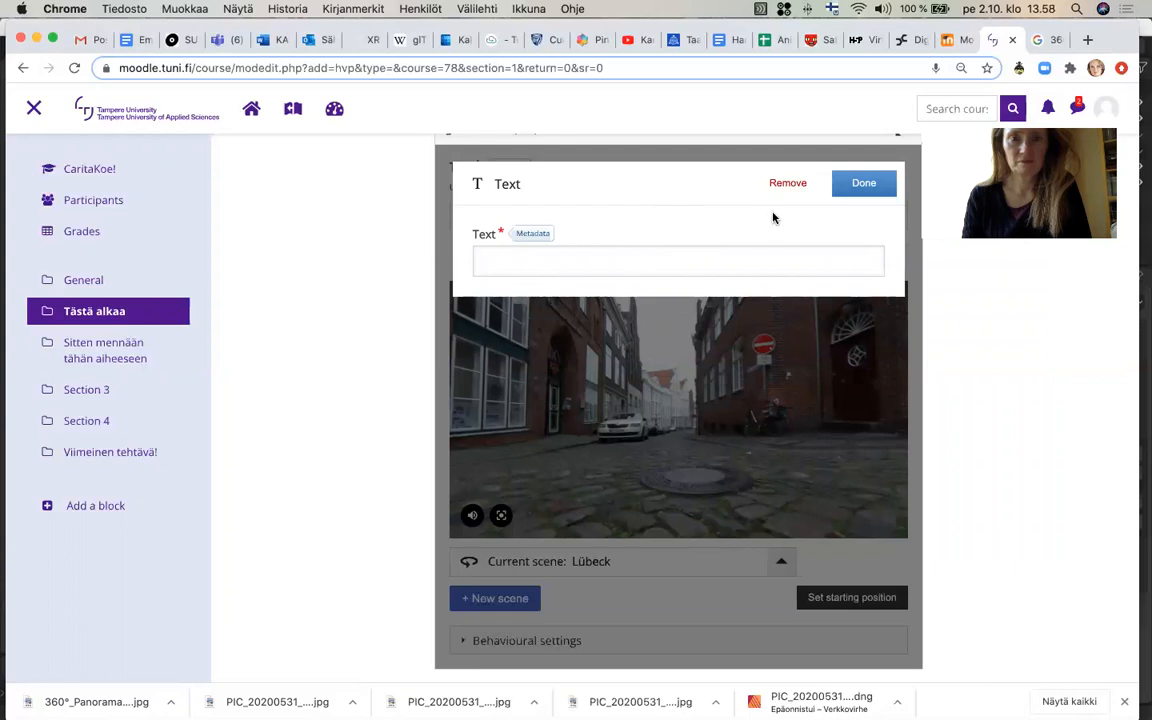
{"action": "left_click", "coordinate": [863, 195]}
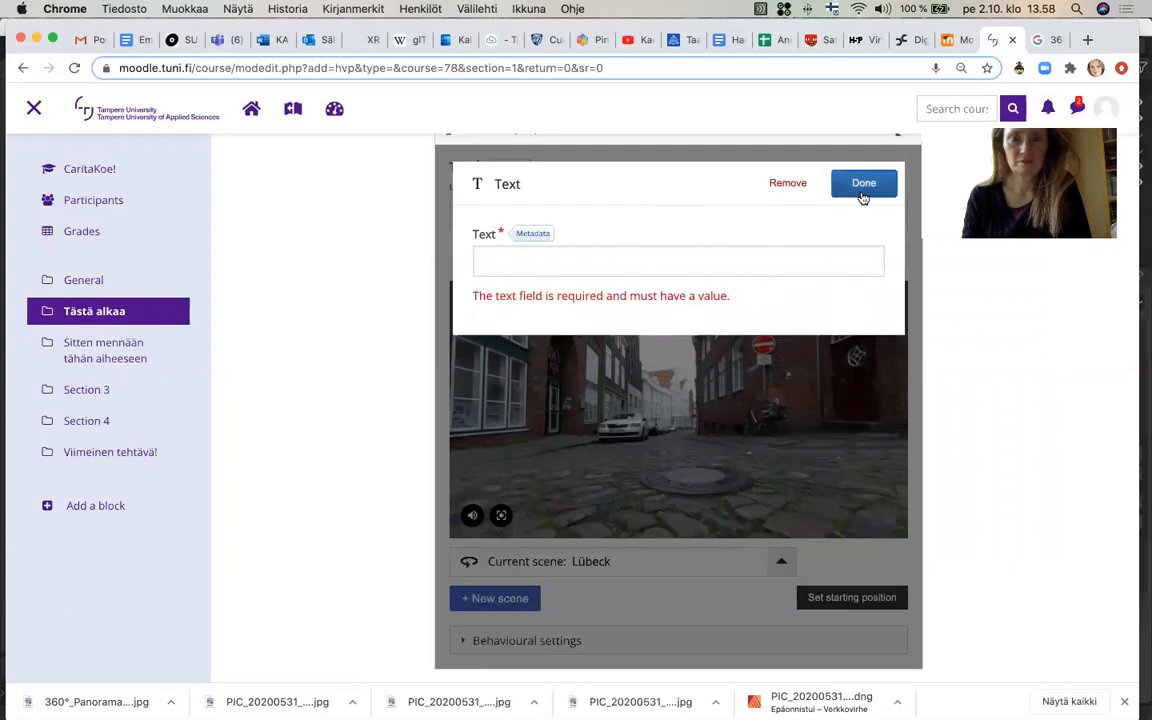
{"action": "left_click", "coordinate": [867, 189]}
{"action": "left_click", "coordinate": [787, 186]}
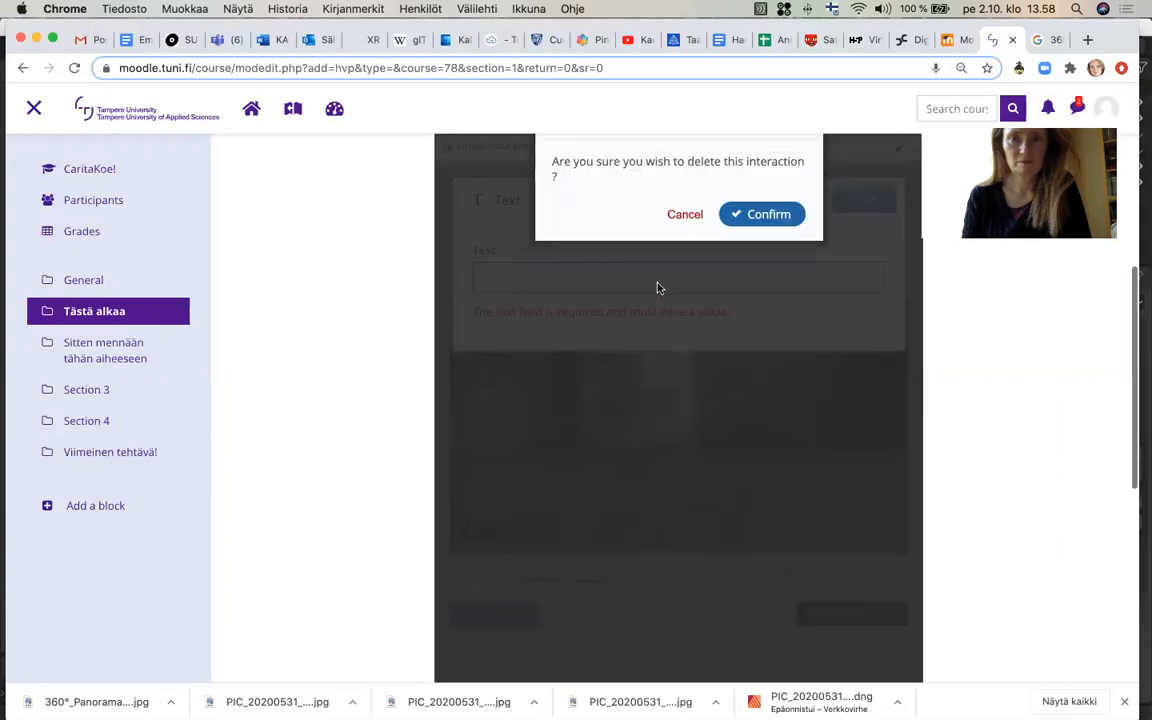
{"action": "left_click", "coordinate": [761, 269]}
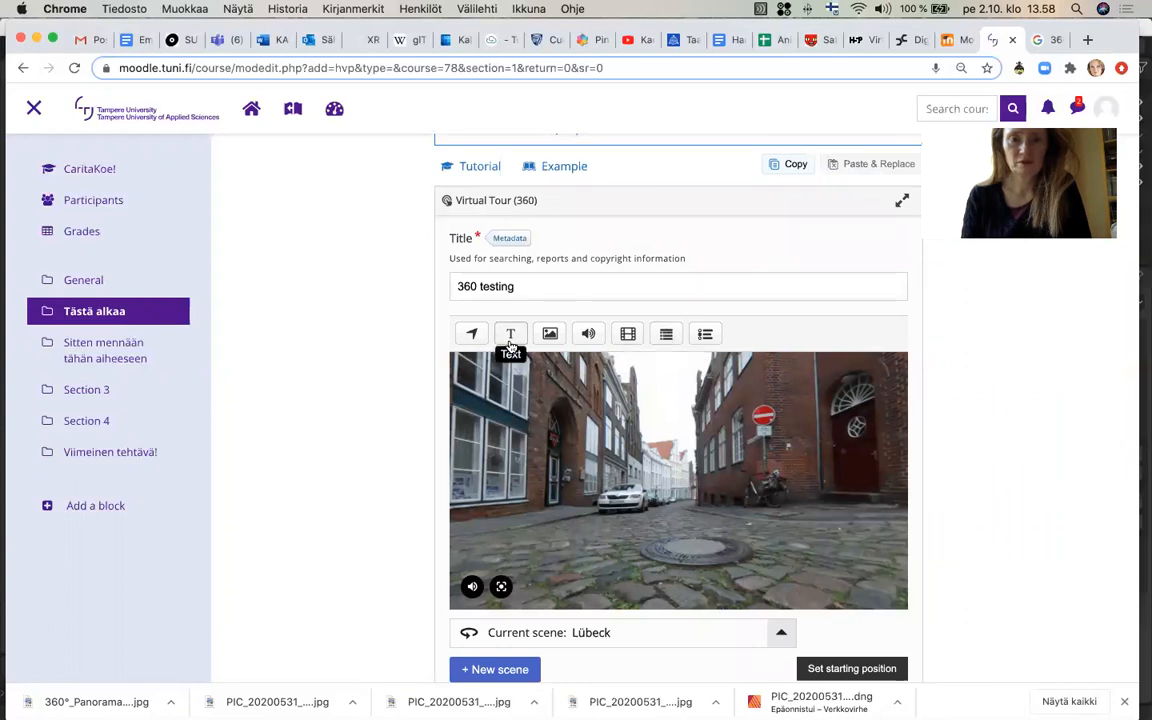
Add a text element to the Lübeck scene reading "Where am I?" with "Why am I here?" on a second line
{"action": "left_click", "coordinate": [626, 502]}
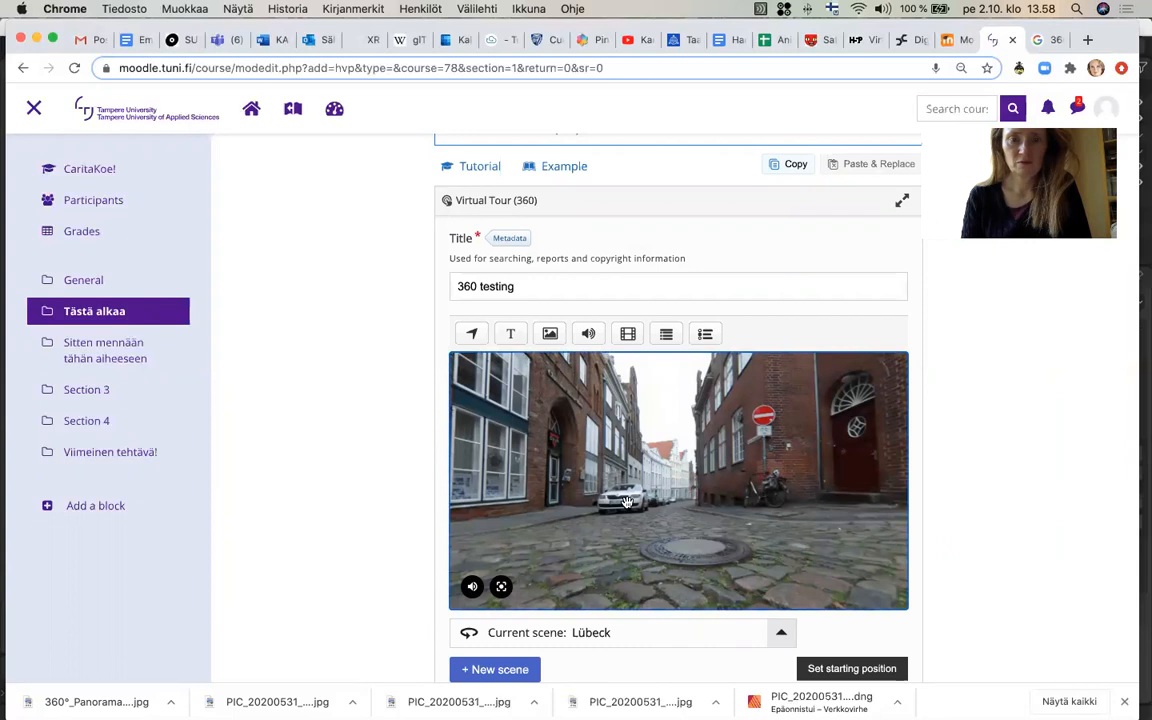
{"action": "left_click", "coordinate": [510, 336]}
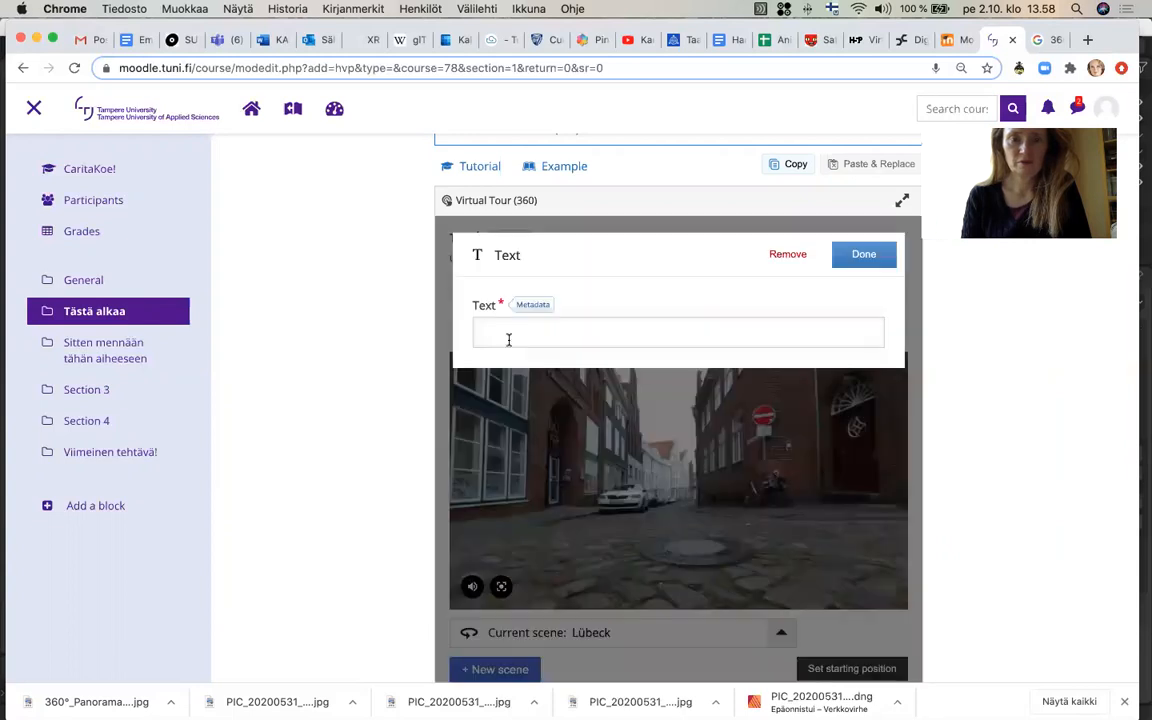
{"action": "left_click", "coordinate": [509, 340]}
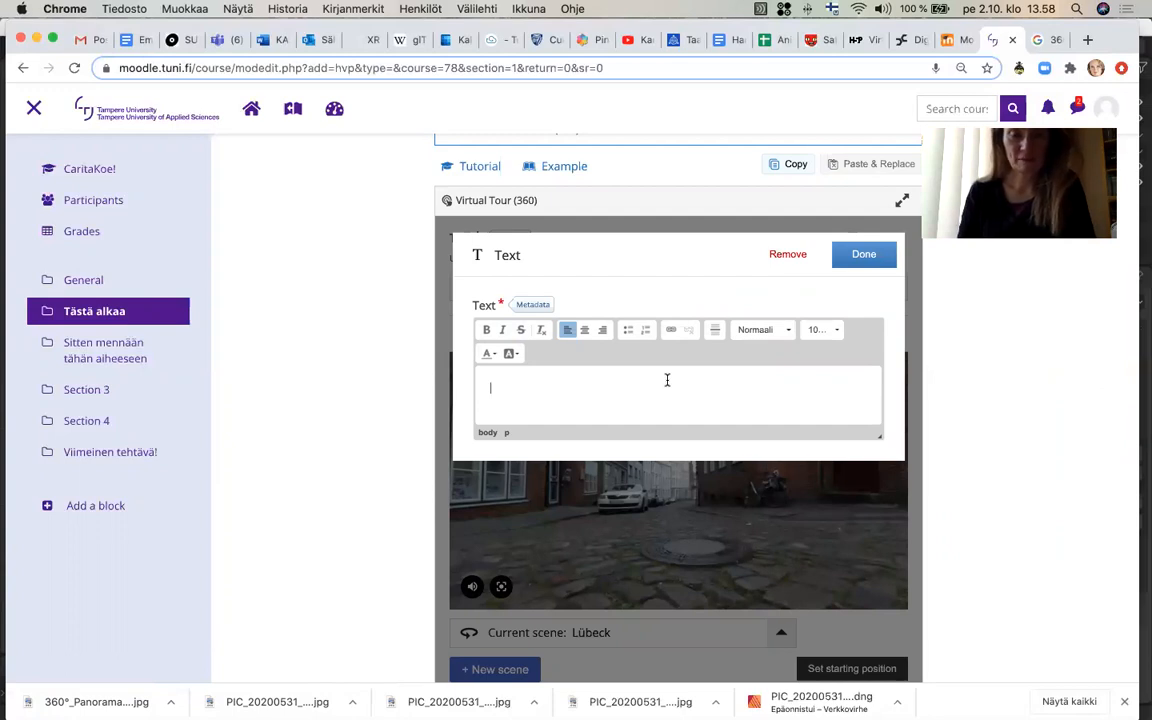
{"action": "type", "text": "Where am I"}
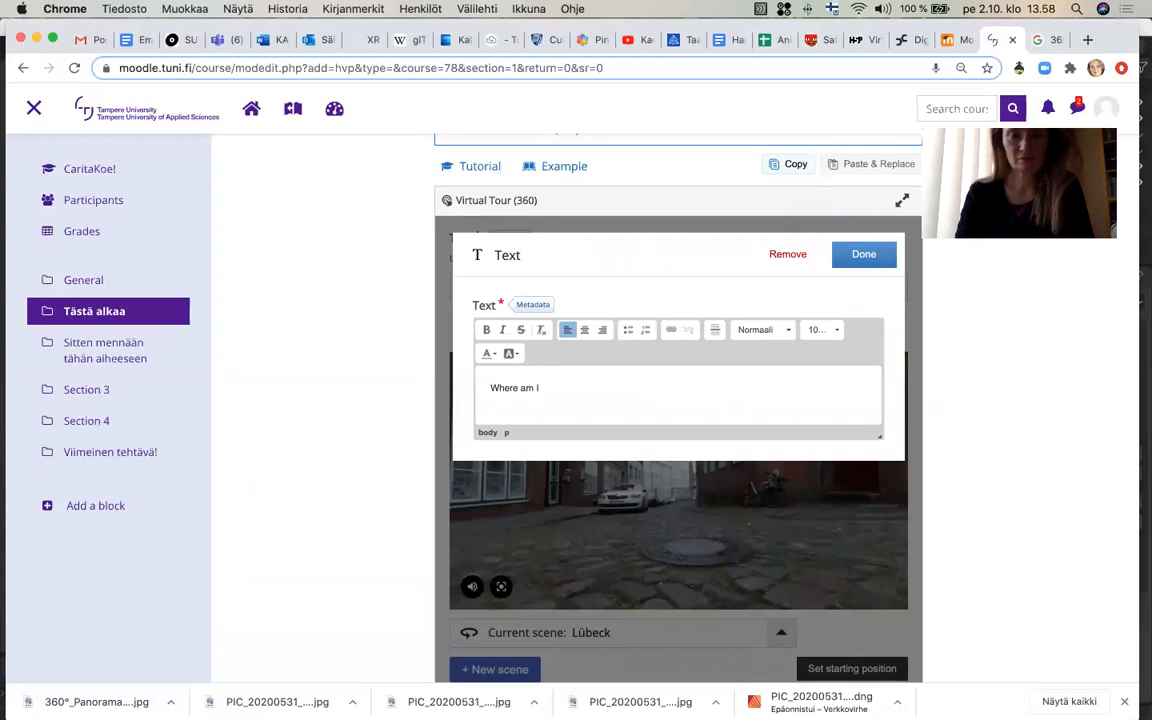
{"action": "type", "text": "?"}
{"action": "key", "text": "Return"}
{"action": "type", "text": "Why"}
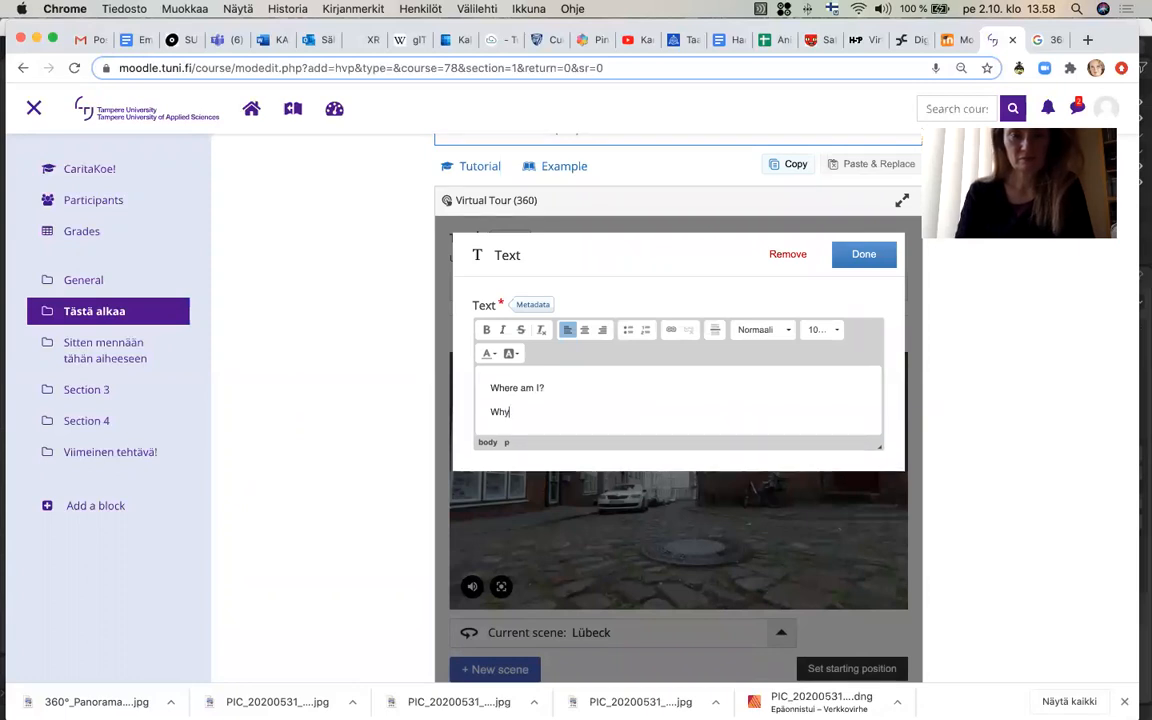
{"action": "type", "text": " am I here?"}
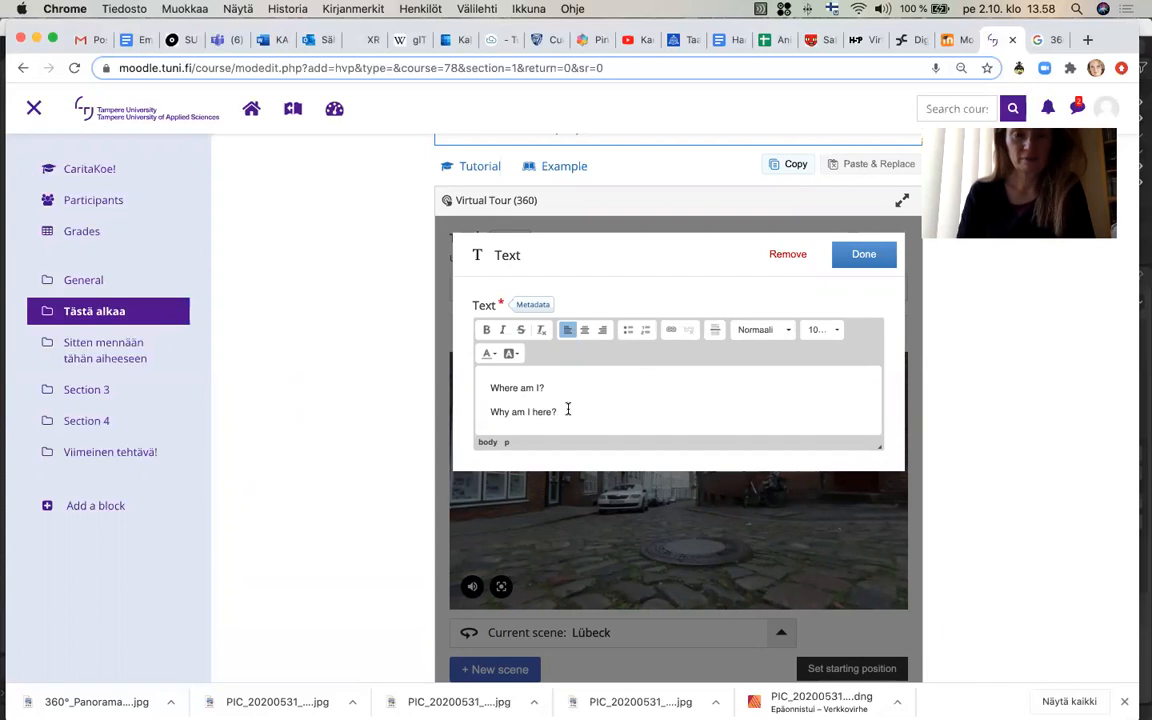
Format the line "Why am I here?" as Otsikko 2 and colour it green
{"action": "left_click_drag", "start_coordinate": [566, 409], "coordinate": [492, 409]}
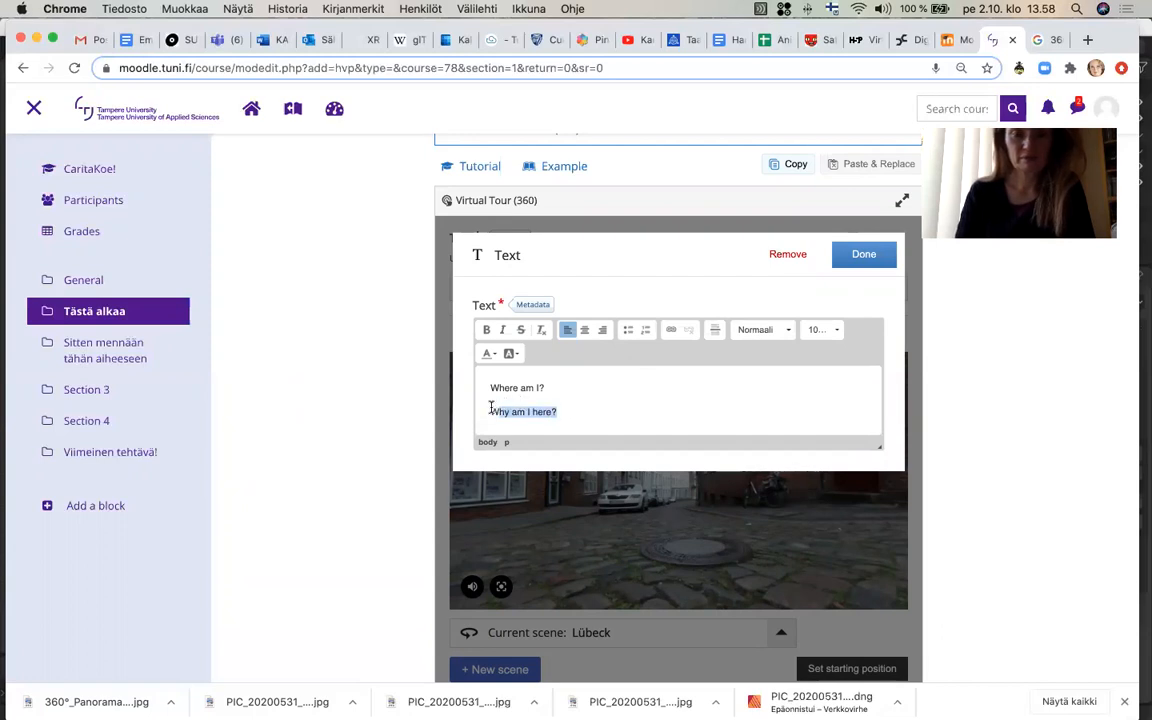
{"action": "left_click", "coordinate": [787, 340]}
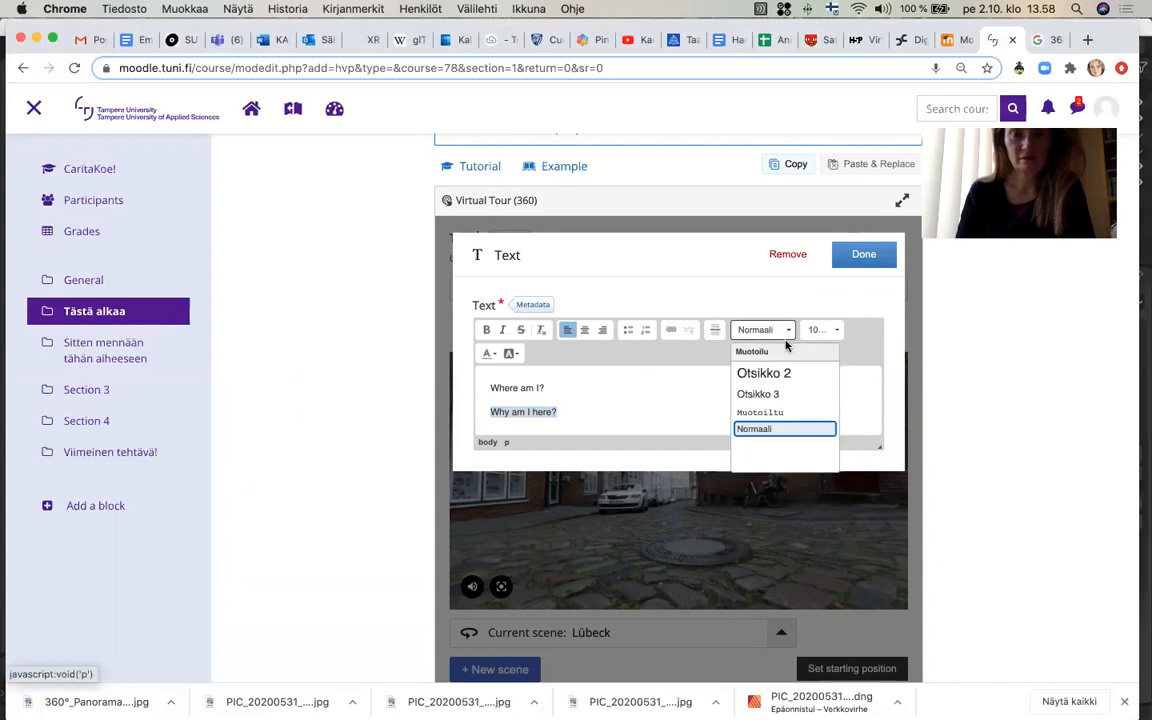
{"action": "left_click", "coordinate": [776, 393]}
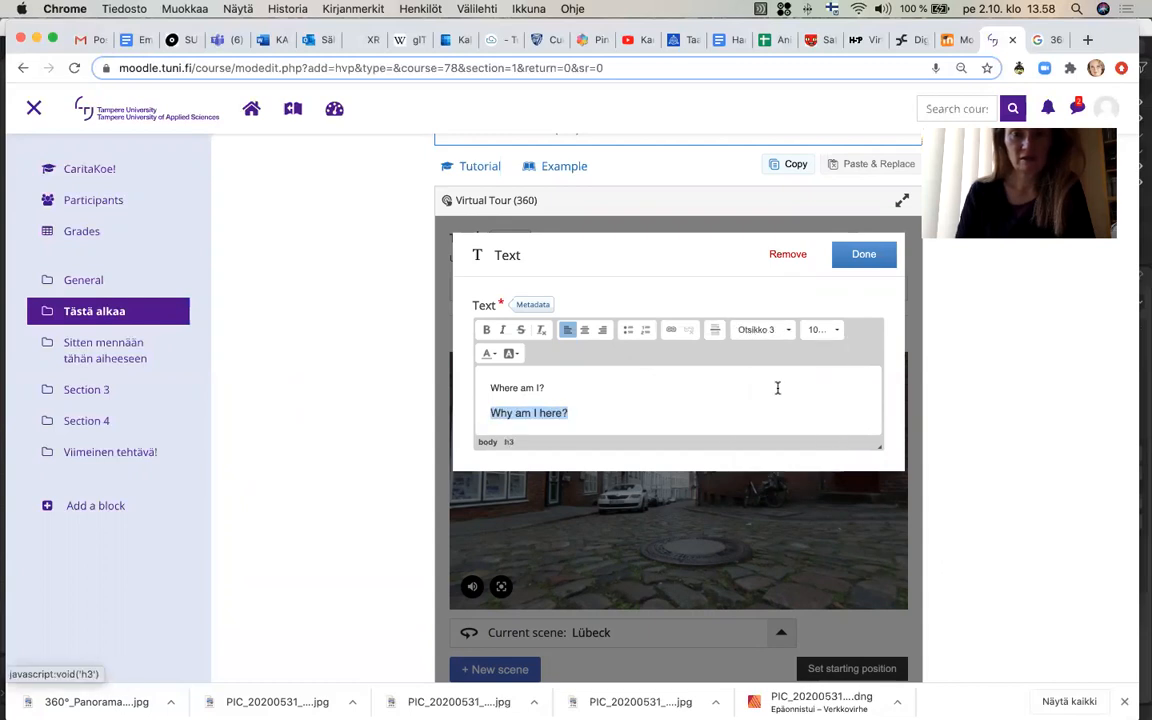
{"action": "left_click", "coordinate": [783, 330]}
{"action": "left_click", "coordinate": [784, 373]}
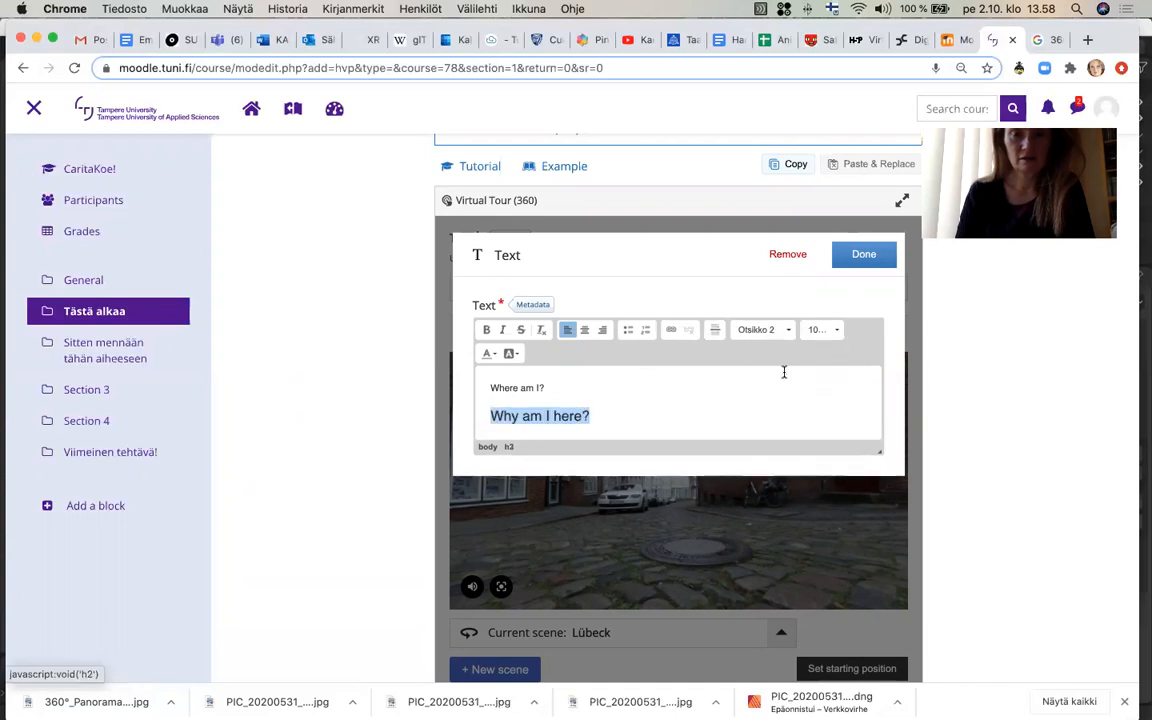
{"action": "left_click", "coordinate": [487, 354]}
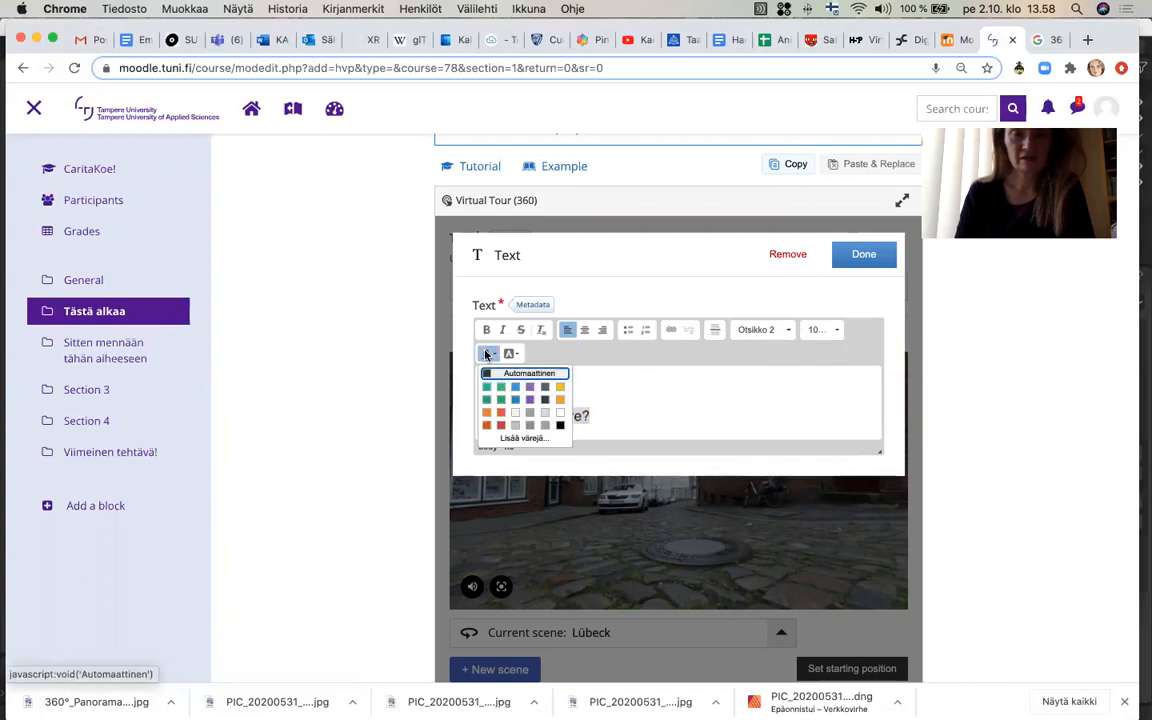
{"action": "left_click", "coordinate": [499, 399]}
{"action": "left_click", "coordinate": [582, 385]}
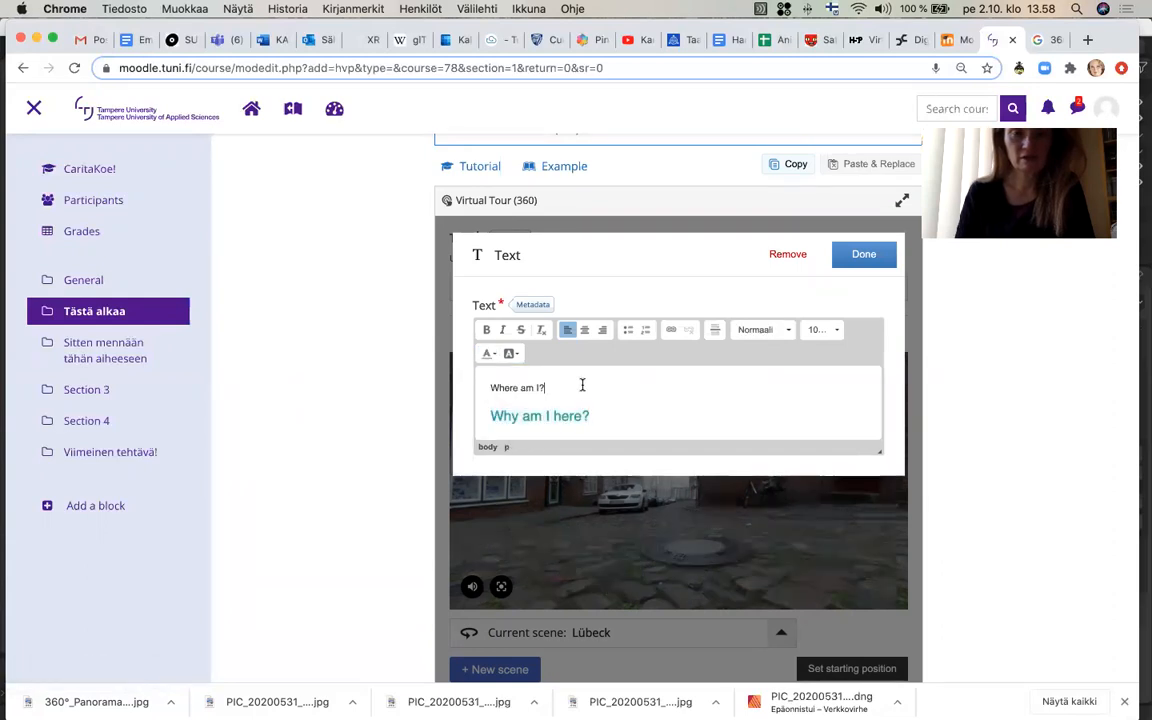
Complete the text element and place its hotspot on the street just beside the parked white car
{"action": "left_click_drag", "start_coordinate": [582, 385], "coordinate": [492, 391]}
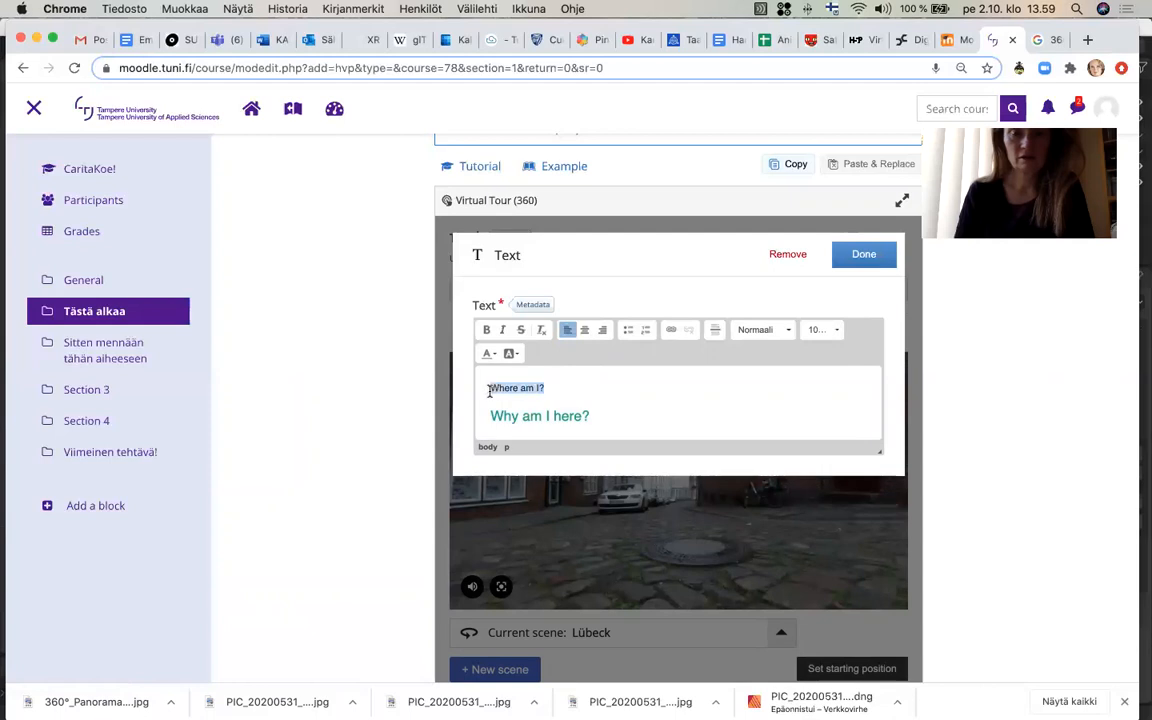
{"action": "left_click", "coordinate": [640, 393]}
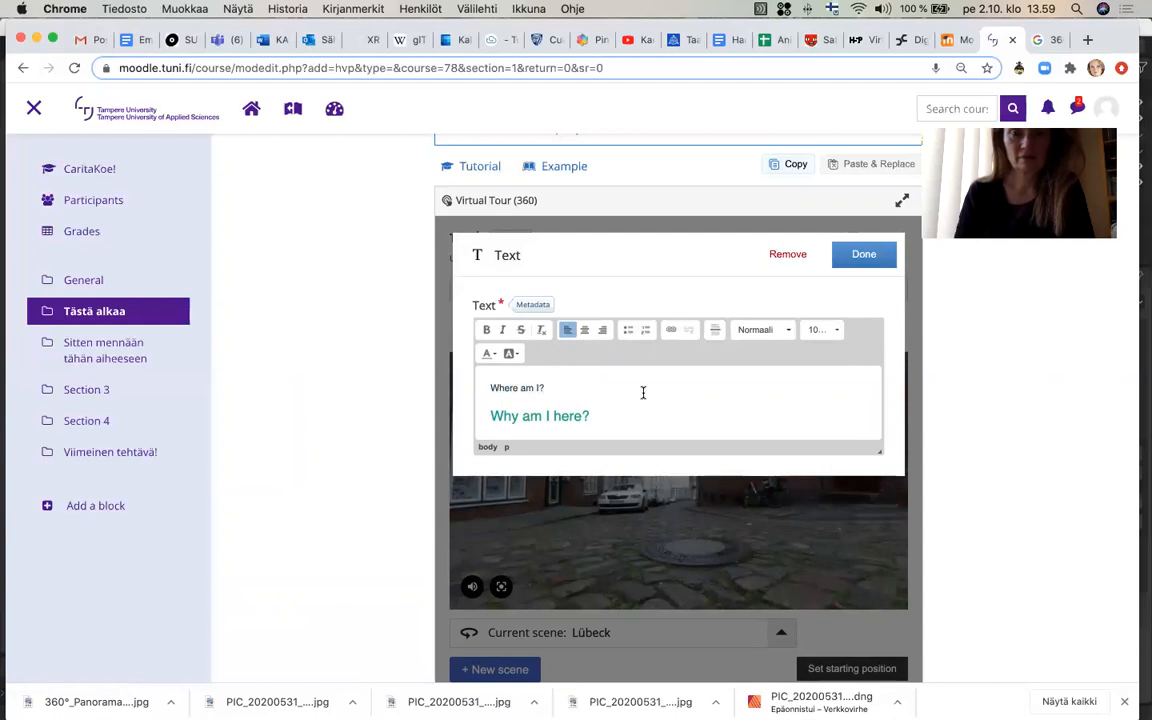
{"action": "left_click", "coordinate": [862, 256]}
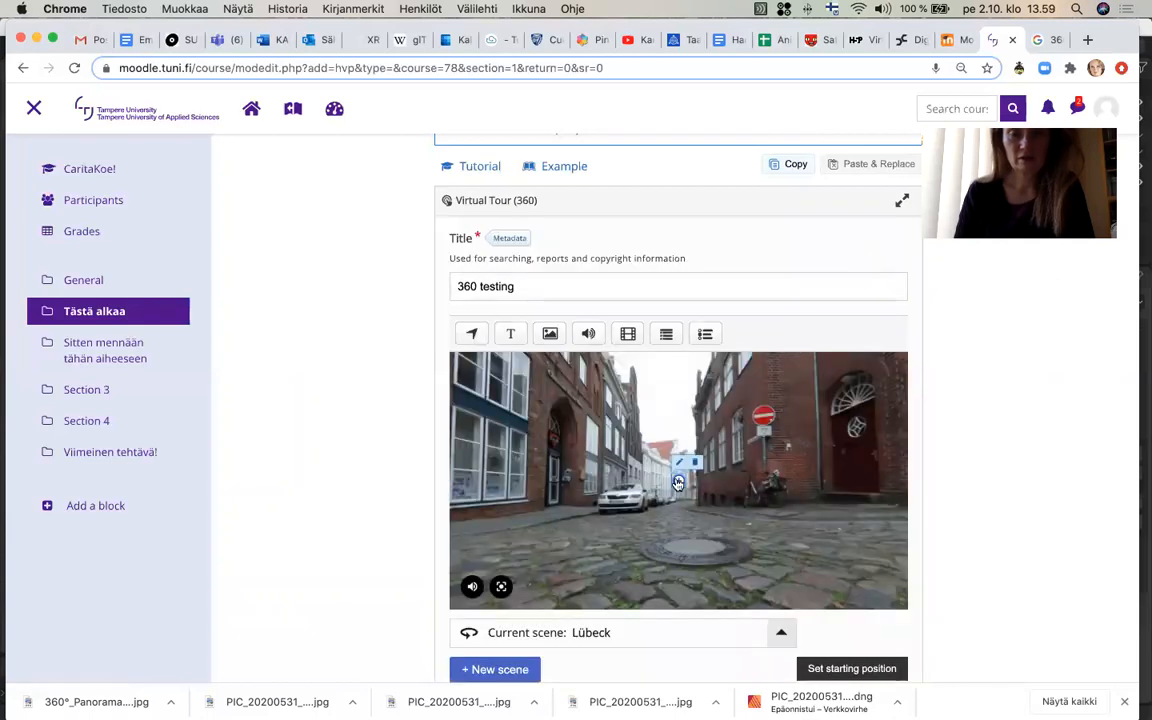
{"action": "left_click_drag", "start_coordinate": [679, 484], "coordinate": [585, 489]}
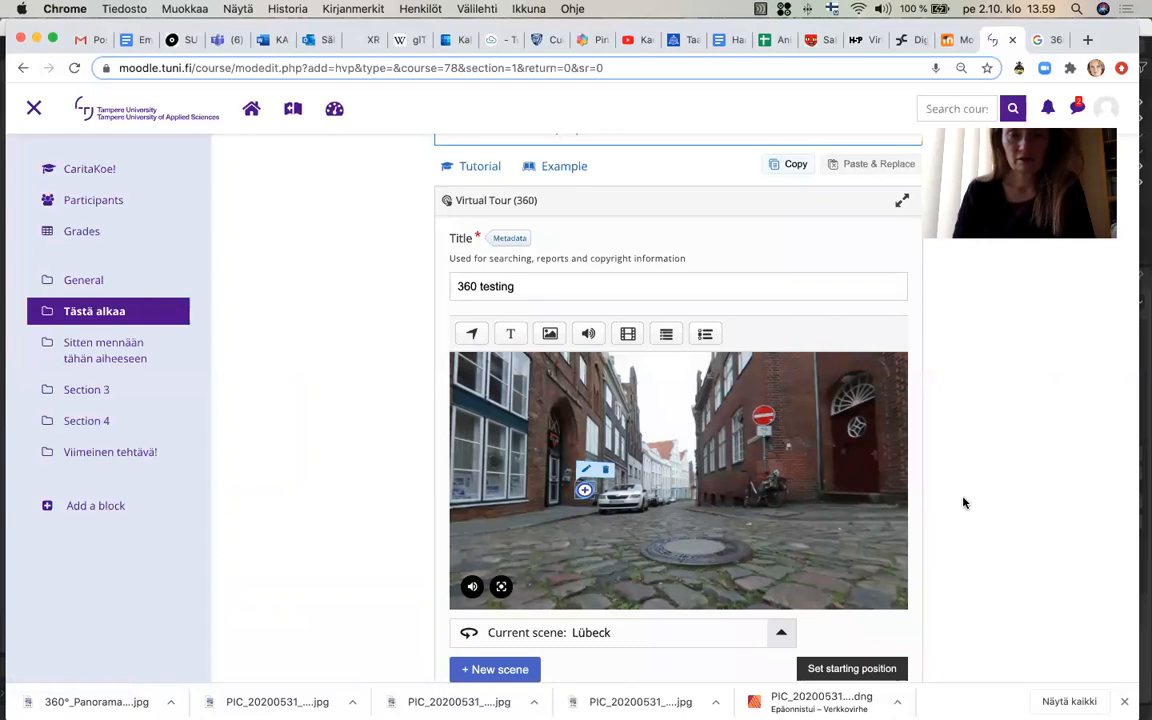
Turn the panorama to the brick corner building with the parked car and set that view as the scene's starting position
{"action": "scroll", "coordinate": [964, 501], "scroll_direction": "down", "scroll_amount": 2}
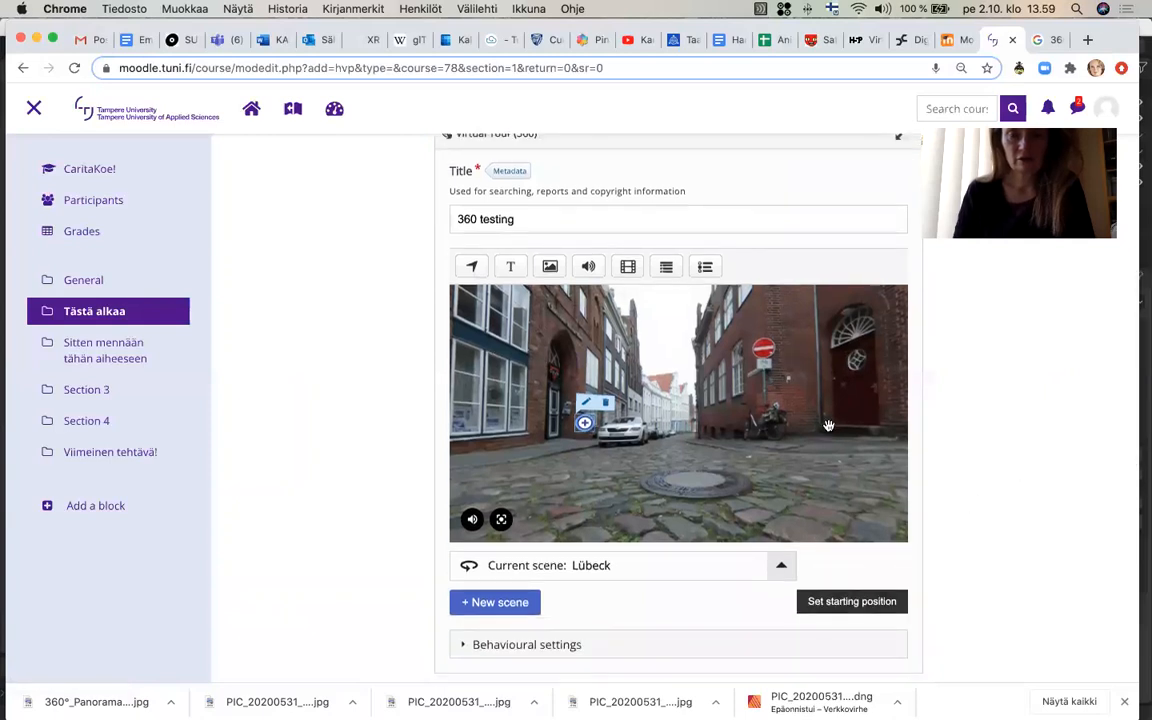
{"action": "left_click_drag", "start_coordinate": [833, 426], "coordinate": [757, 502]}
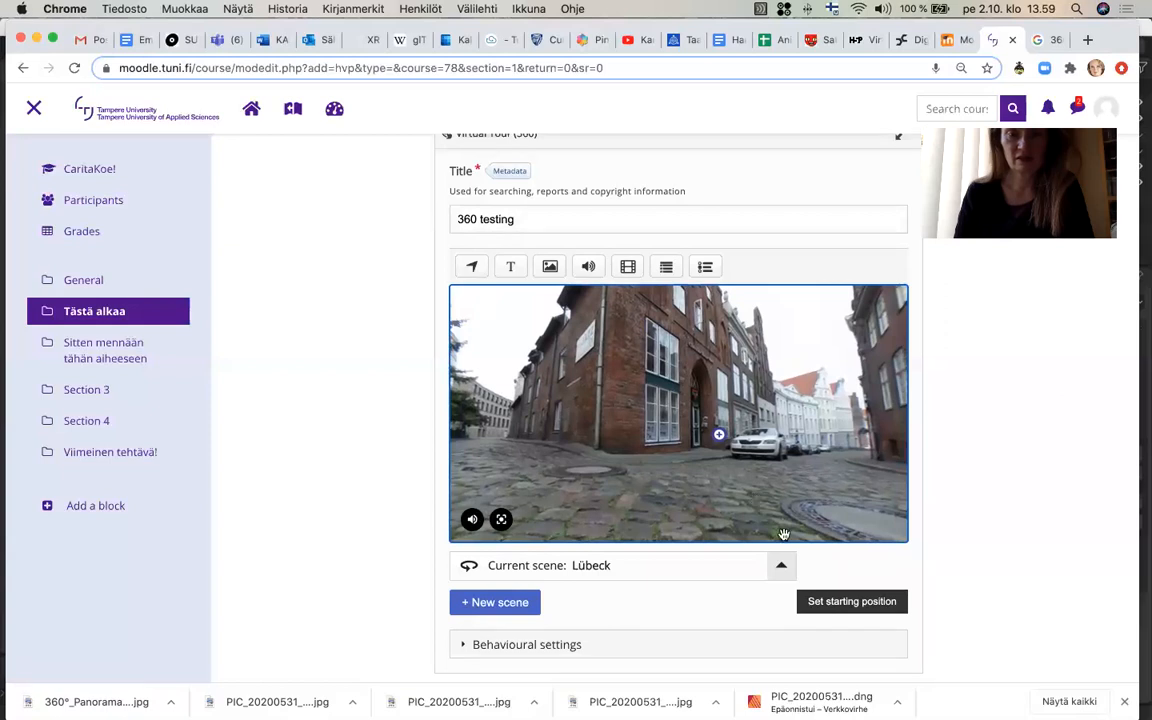
{"action": "left_click", "coordinate": [849, 607]}
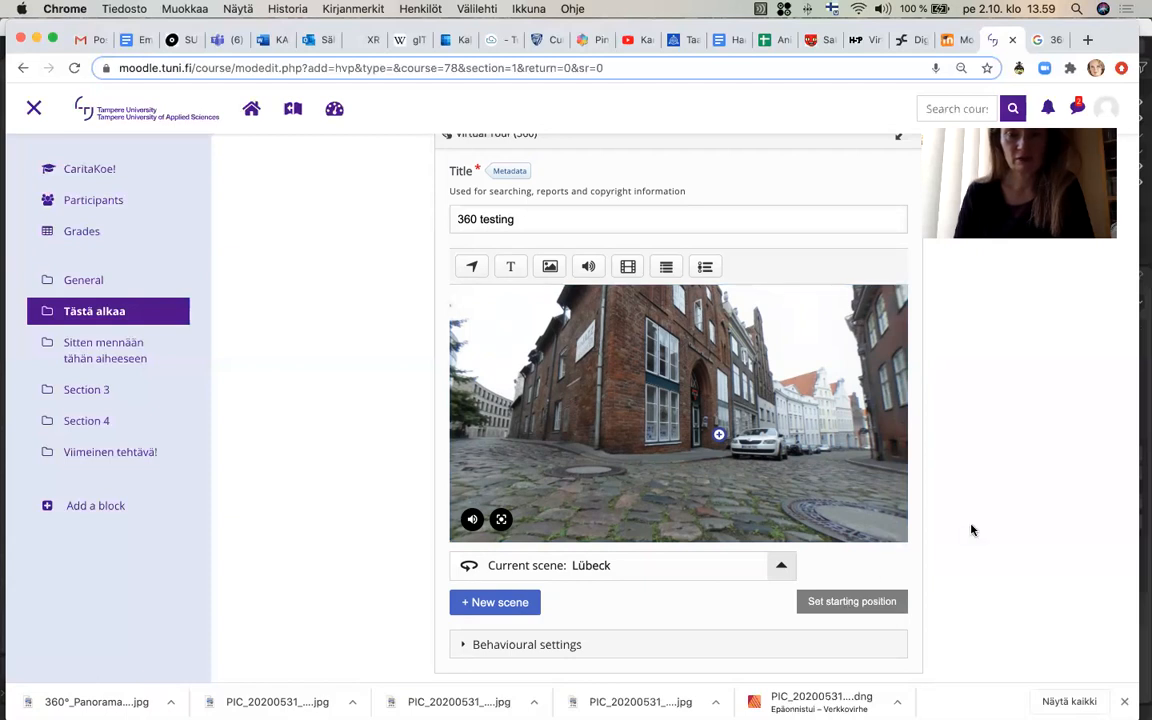
Review the tour's behavioural settings, covering global audio and the scene rendering quality options, and keep High Quality (128x128)
{"action": "scroll", "coordinate": [971, 530], "scroll_direction": "down", "scroll_amount": 2}
{"action": "scroll", "coordinate": [971, 530], "scroll_direction": "down", "scroll_amount": 1}
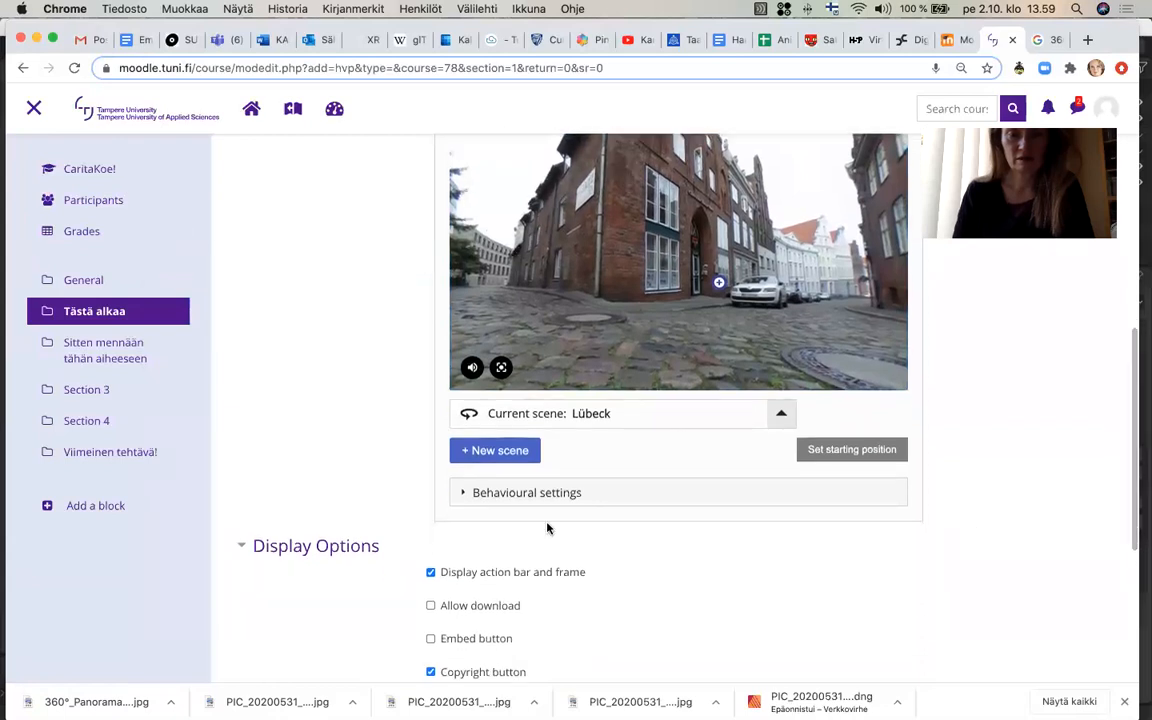
{"action": "left_click", "coordinate": [465, 493]}
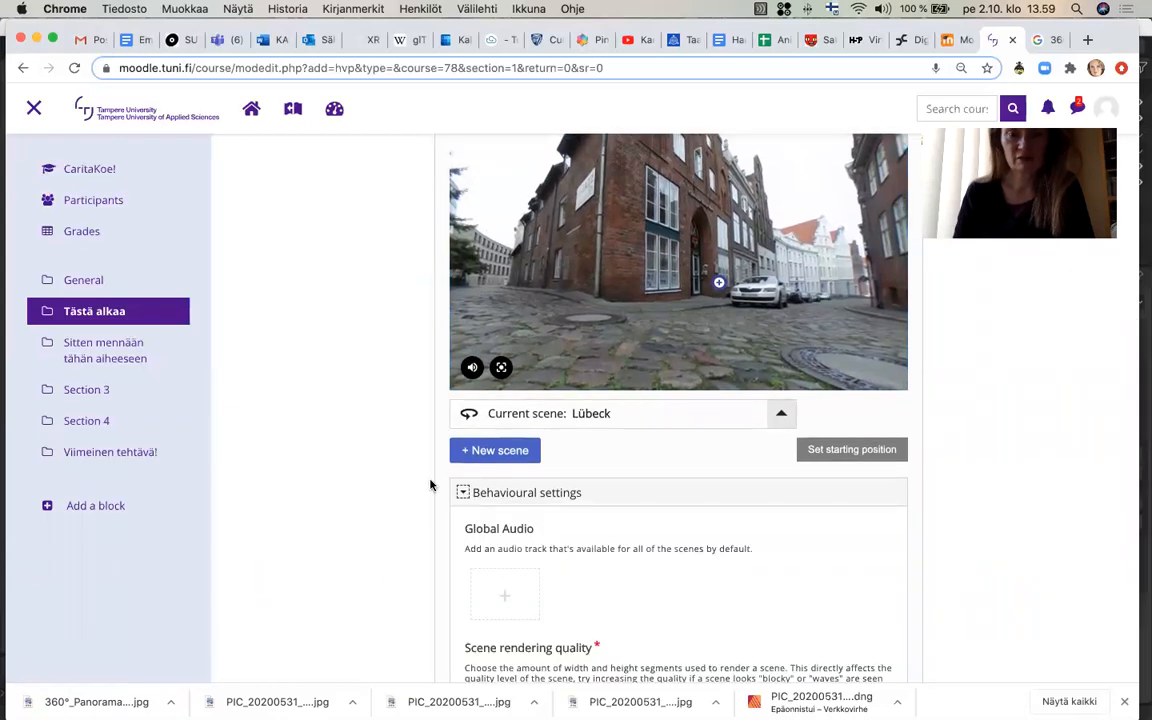
{"action": "scroll", "coordinate": [388, 400], "scroll_direction": "up", "scroll_amount": 4}
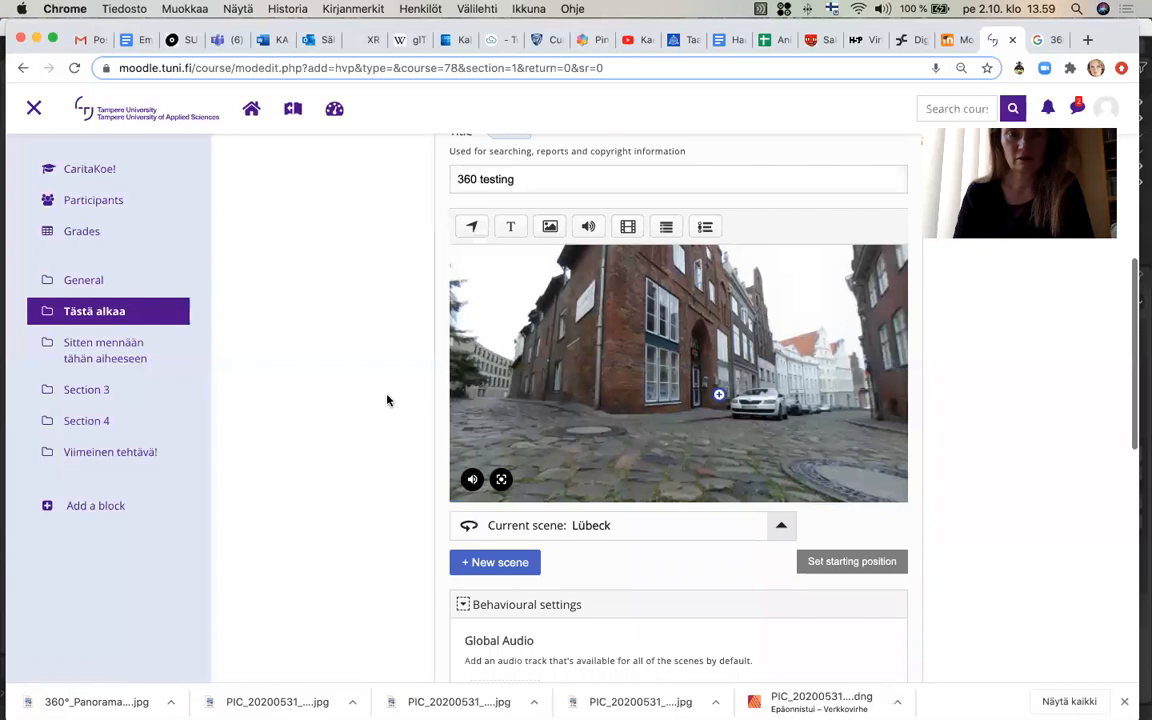
{"action": "scroll", "coordinate": [388, 400], "scroll_direction": "down", "scroll_amount": 3}
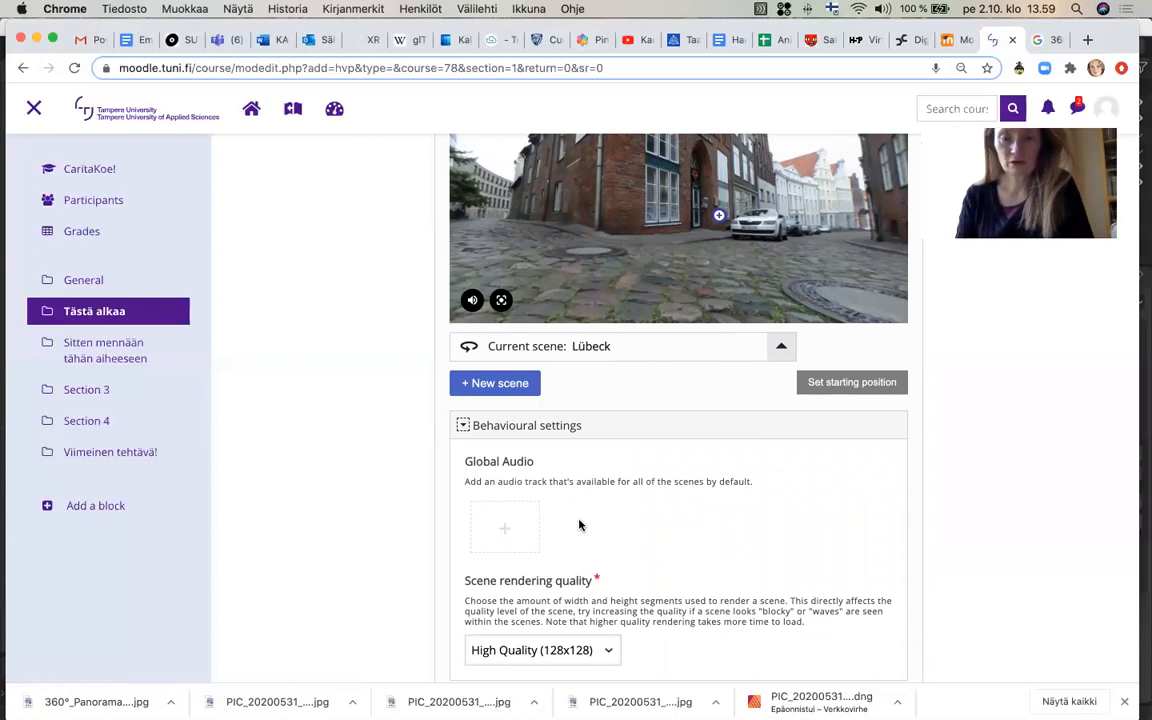
{"action": "scroll", "coordinate": [580, 524], "scroll_direction": "down", "scroll_amount": 4}
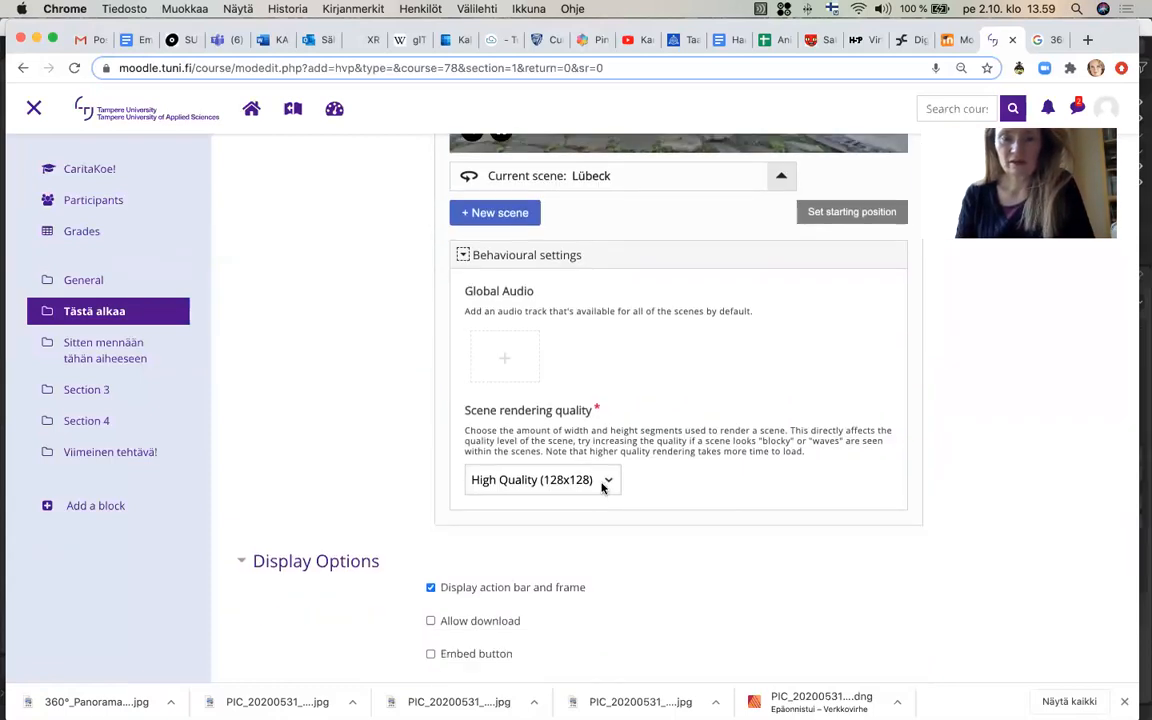
{"action": "left_click", "coordinate": [603, 485]}
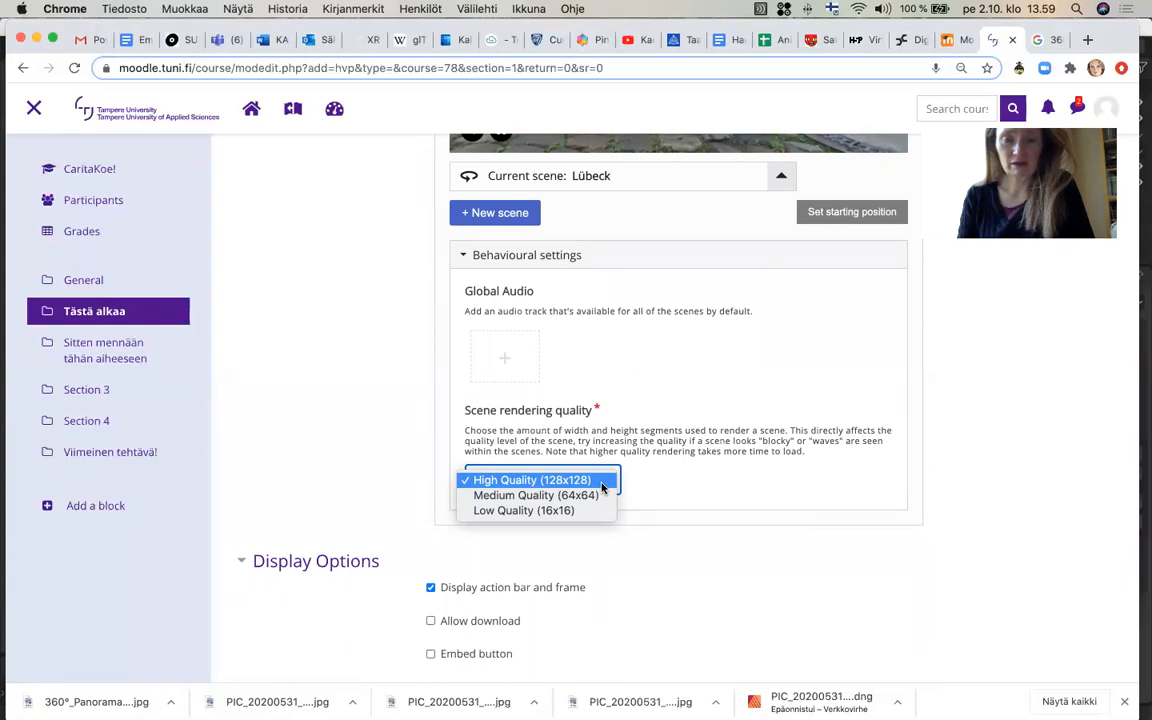
{"action": "left_click", "coordinate": [602, 487]}
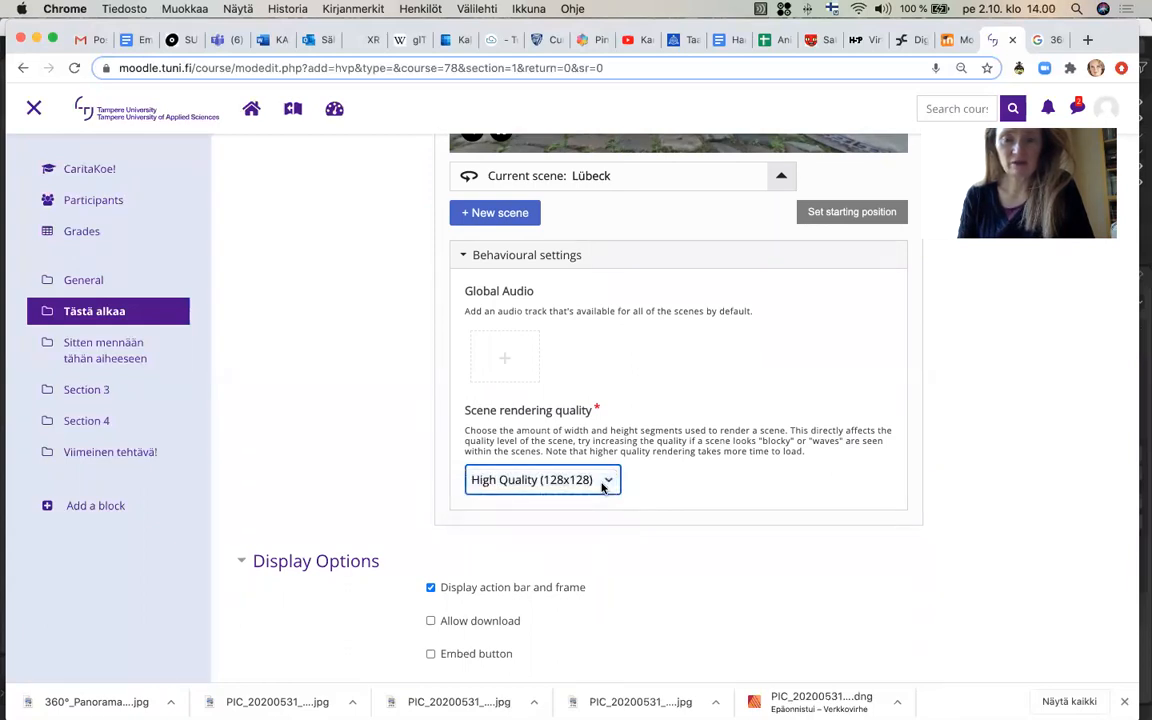
Enable Allow download and Embed button in the display options, and save and display the activity
{"action": "scroll", "coordinate": [607, 535], "scroll_direction": "down", "scroll_amount": 3}
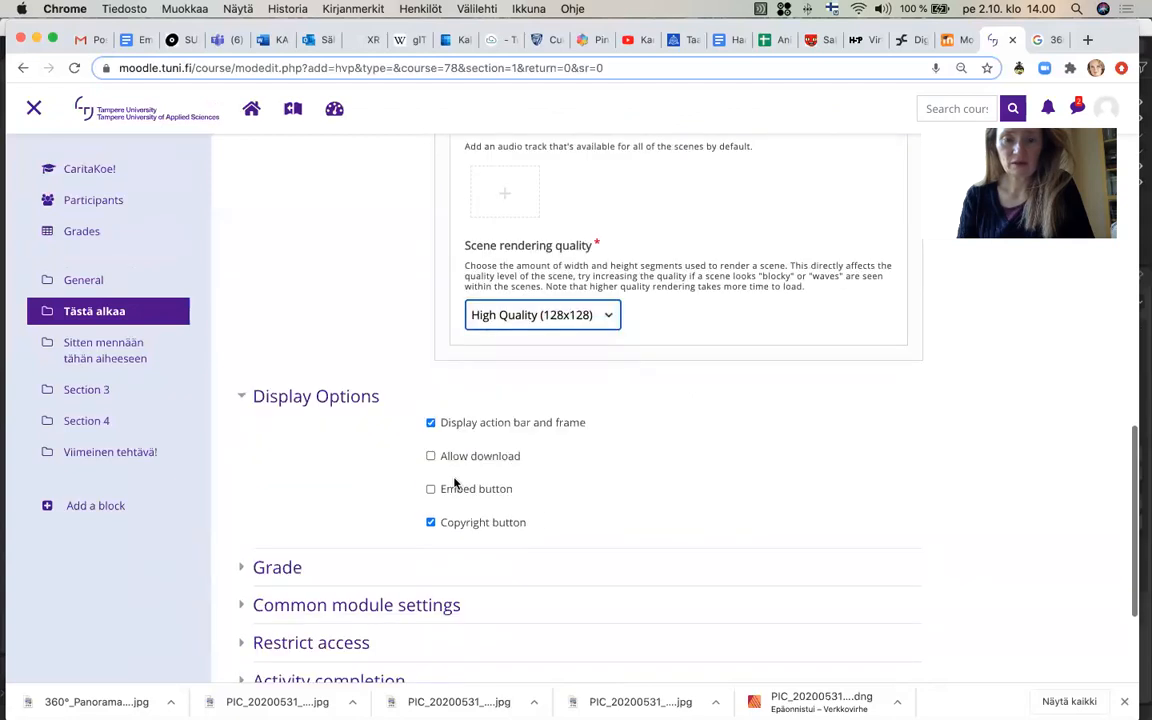
{"action": "left_click", "coordinate": [431, 456]}
{"action": "left_click", "coordinate": [430, 489]}
{"action": "scroll", "coordinate": [566, 490], "scroll_direction": "down", "scroll_amount": 3}
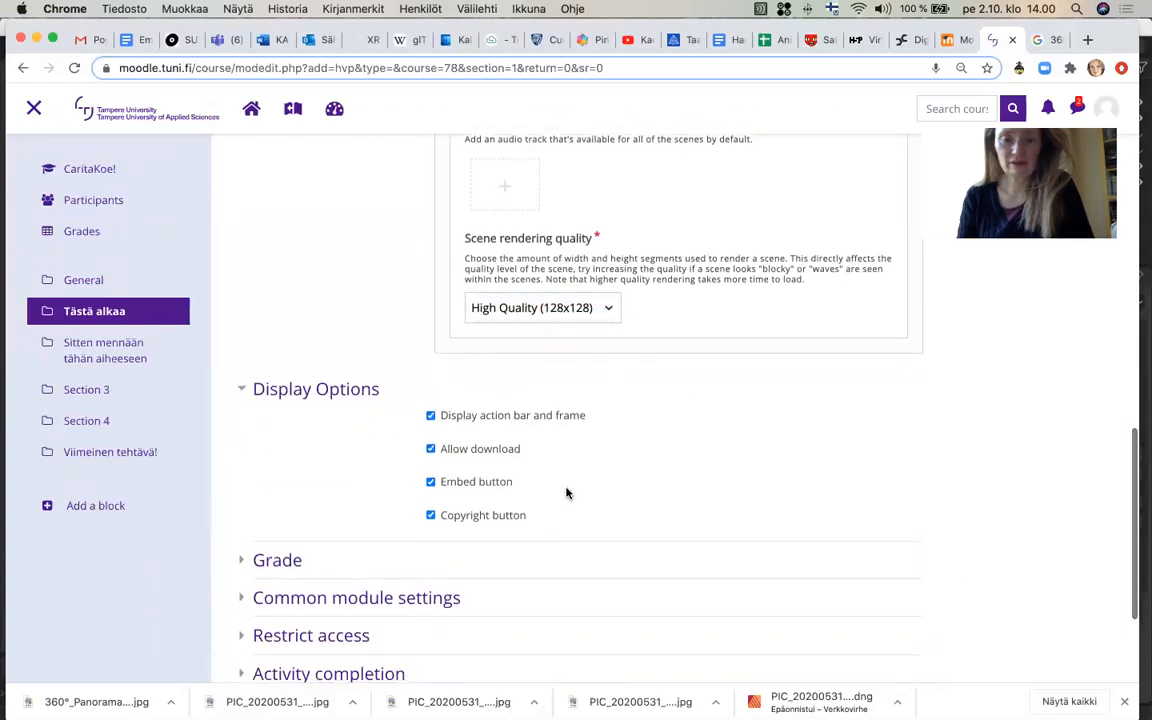
{"action": "left_click", "coordinate": [635, 541]}
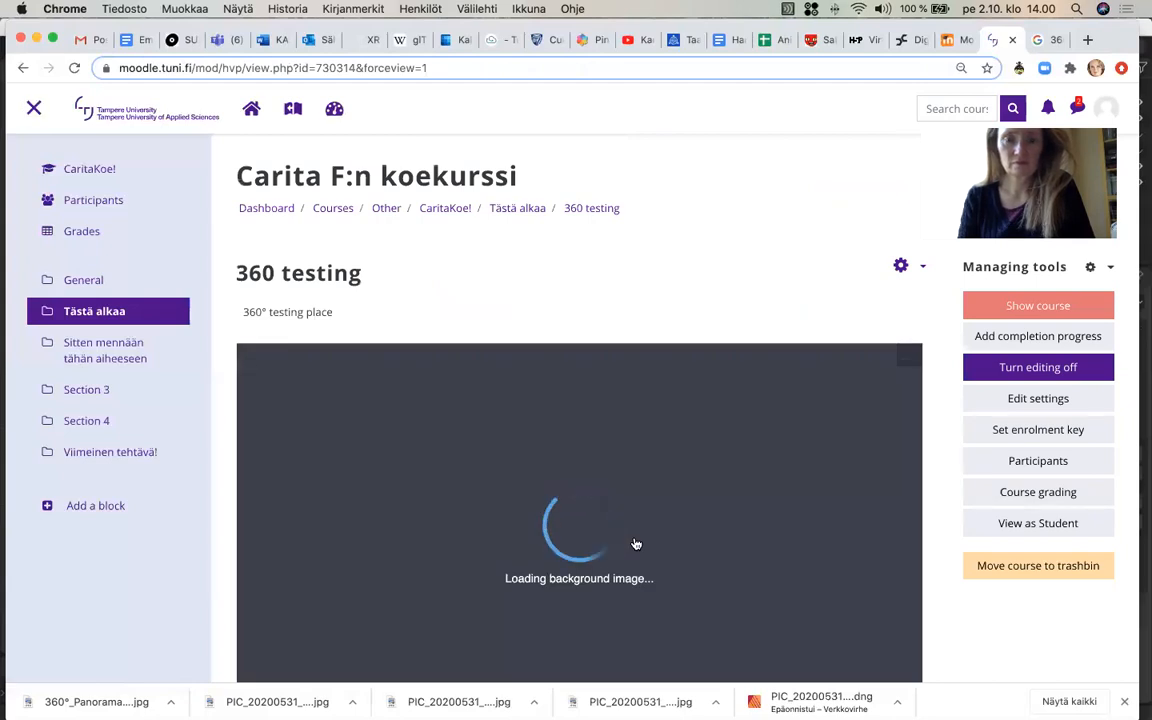
View the saved virtual tour in full screen and look around the panorama toward the no-entry sign and red door
{"action": "scroll", "coordinate": [636, 543], "scroll_direction": "down", "scroll_amount": 1}
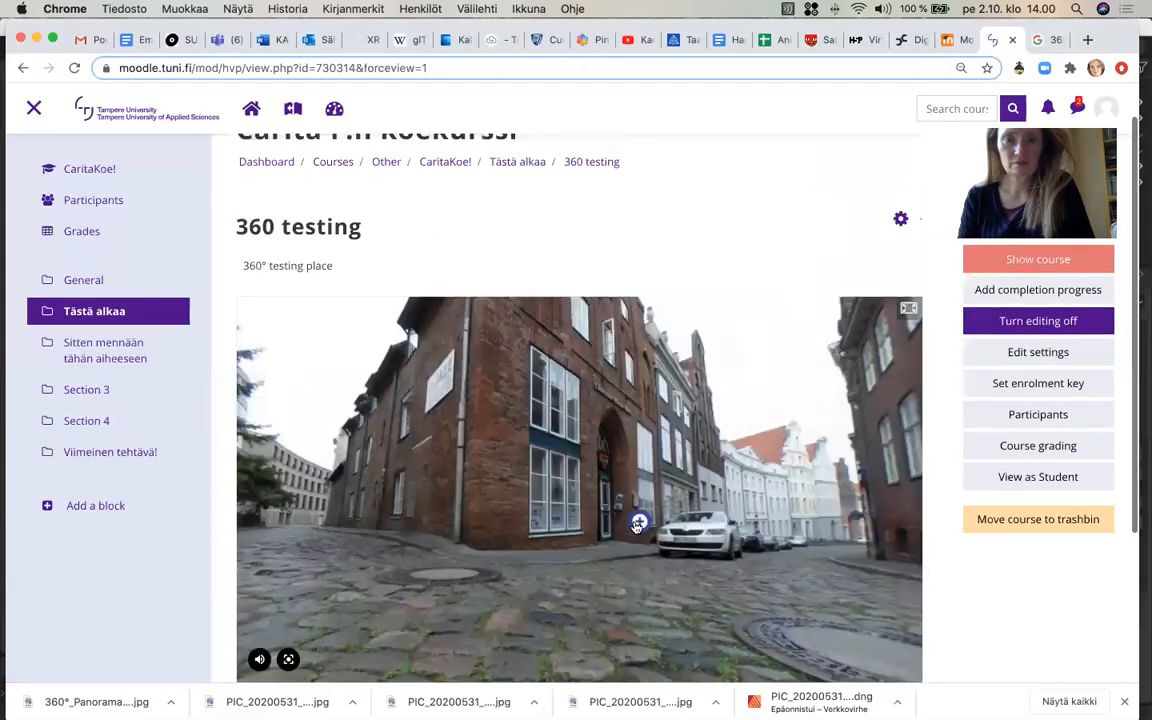
{"action": "left_click", "coordinate": [909, 310]}
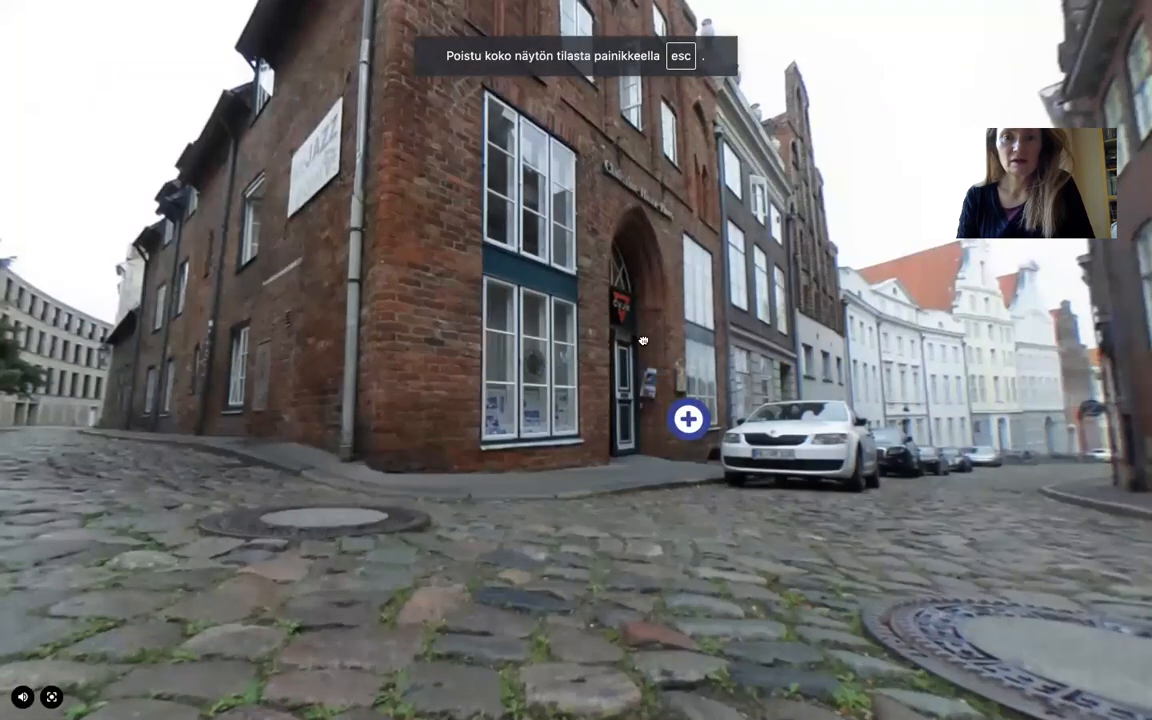
{"action": "left_click_drag", "start_coordinate": [643, 341], "coordinate": [252, 363]}
{"action": "mouse_move", "coordinate": [777, 372]}
{"action": "left_mouse_down"}
{"action": "mouse_move", "coordinate": [506, 374]}
{"action": "mouse_move", "coordinate": [284, 421]}
{"action": "mouse_move", "coordinate": [776, 385]}
{"action": "left_mouse_up"}
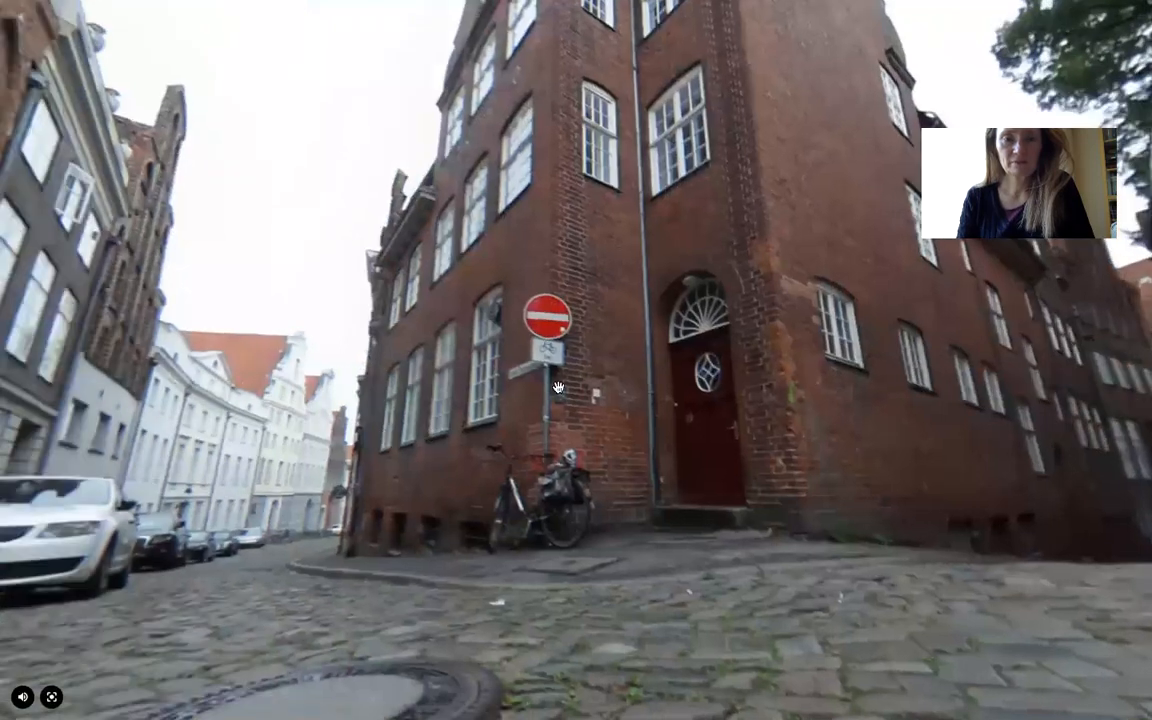
Turn back to the brick corner building, play the scene's audio track and look on toward the narrow side street
{"action": "left_click_drag", "start_coordinate": [382, 437], "coordinate": [804, 362]}
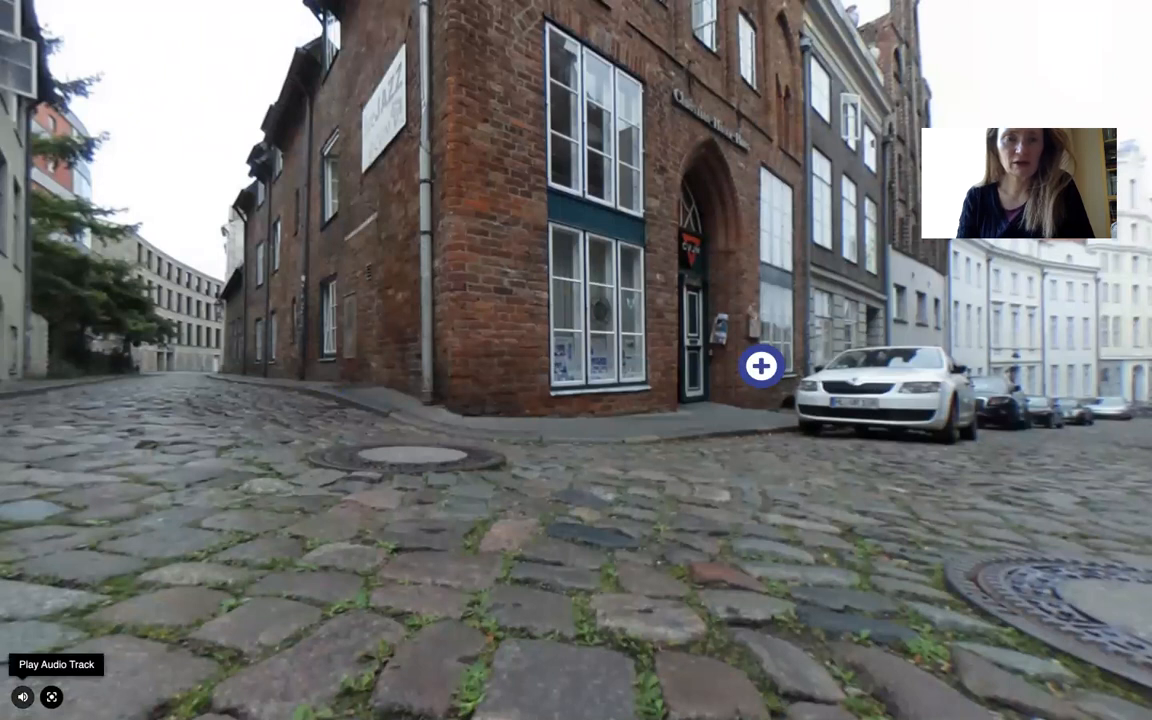
{"action": "left_click", "coordinate": [22, 697]}
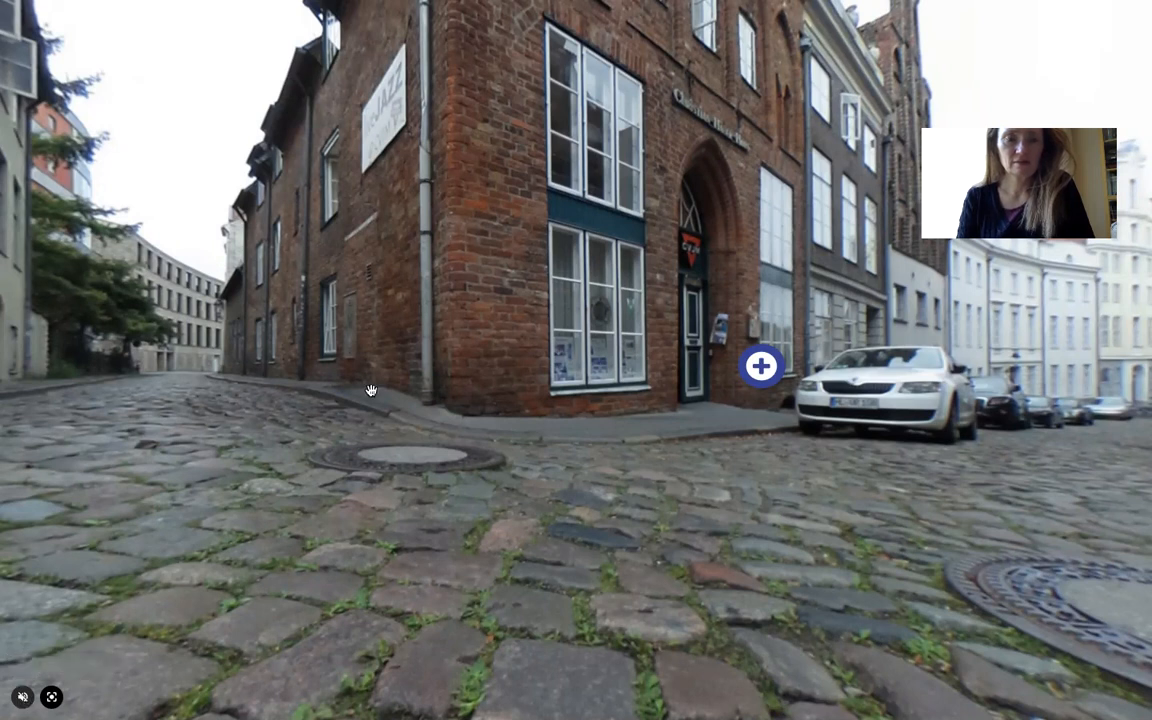
{"action": "left_click_drag", "start_coordinate": [370, 390], "coordinate": [600, 389]}
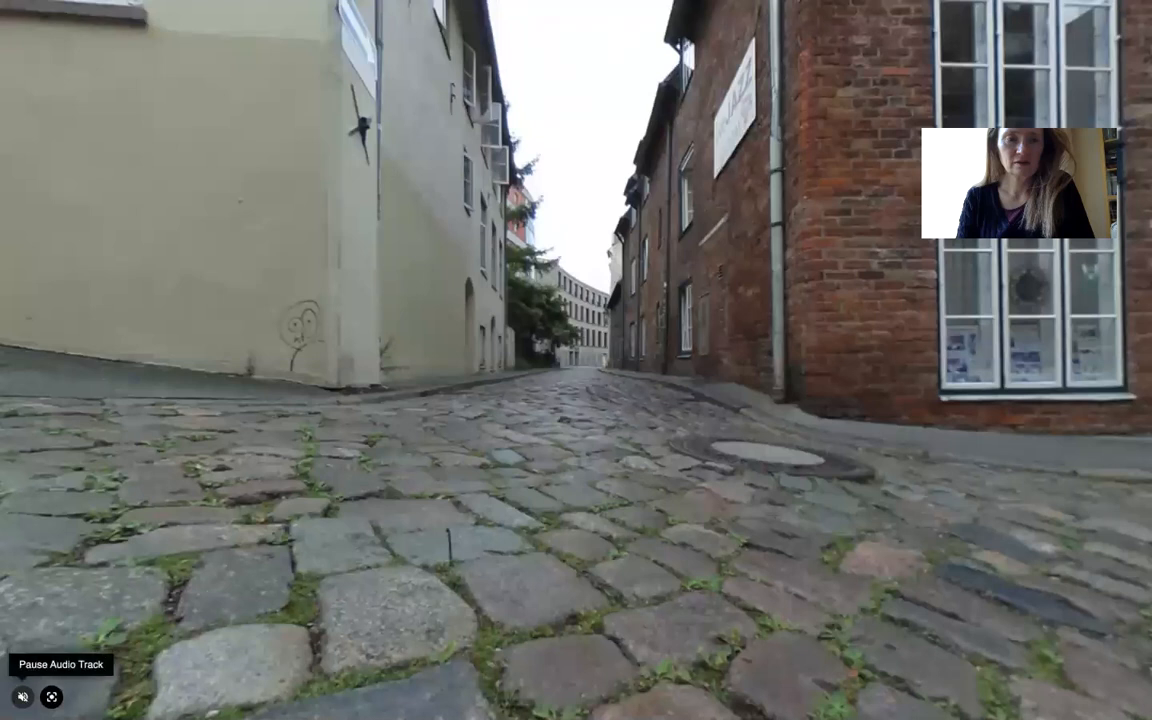
Pause the audio track, turn the panorama to the plus hotspot beside the white car, read its text and close it
{"action": "left_click", "coordinate": [22, 697]}
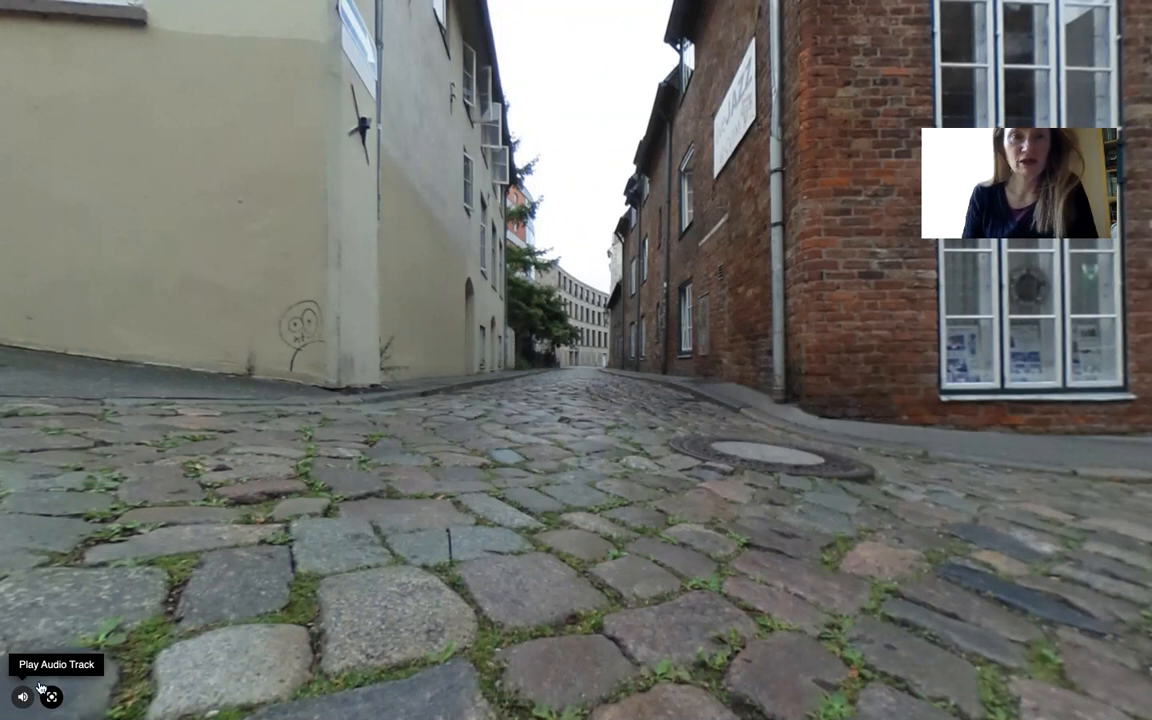
{"action": "left_click_drag", "start_coordinate": [491, 421], "coordinate": [139, 405]}
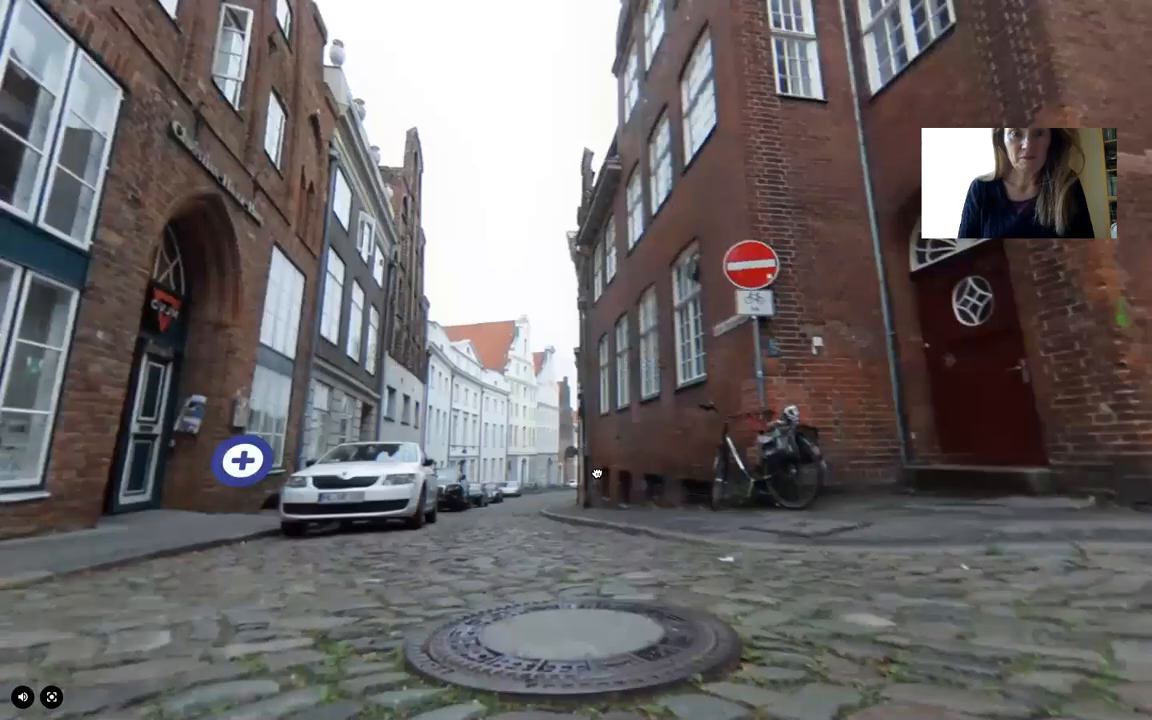
{"action": "left_click_drag", "start_coordinate": [597, 474], "coordinate": [702, 459]}
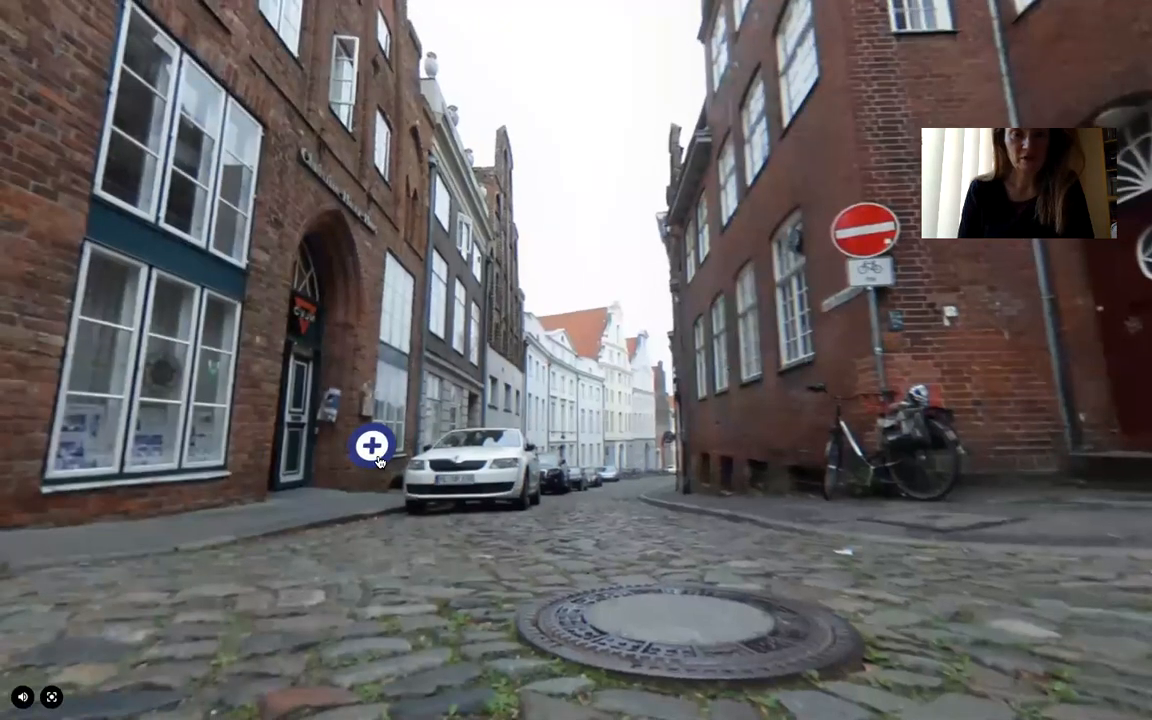
{"action": "left_click", "coordinate": [377, 458]}
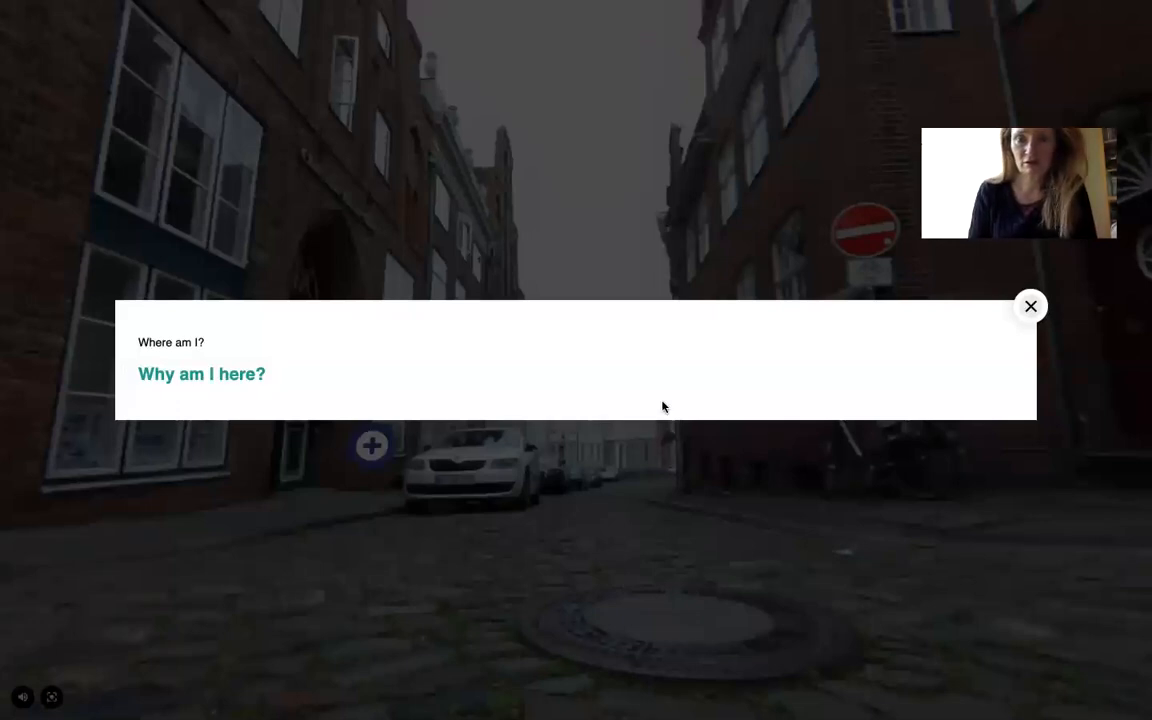
{"action": "left_click", "coordinate": [1031, 307]}
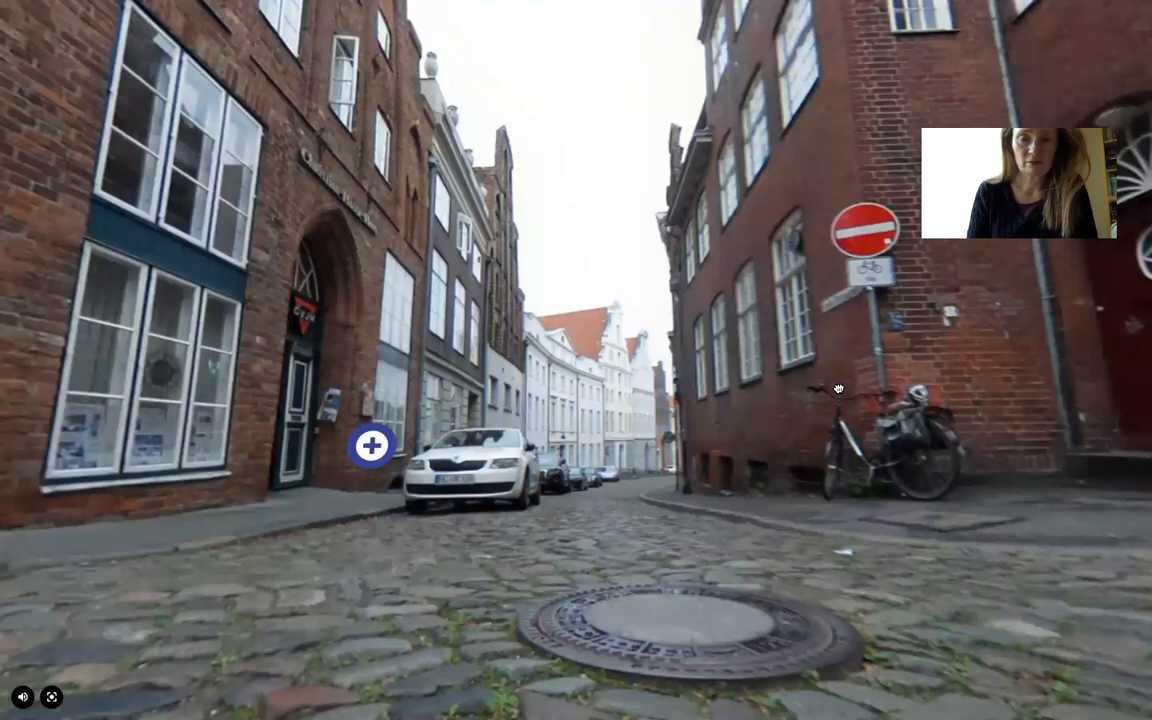
Look around the Lübeck street once more, leave full screen and look over the activity page around the embedded tour
{"action": "left_click_drag", "start_coordinate": [644, 362], "coordinate": [683, 410]}
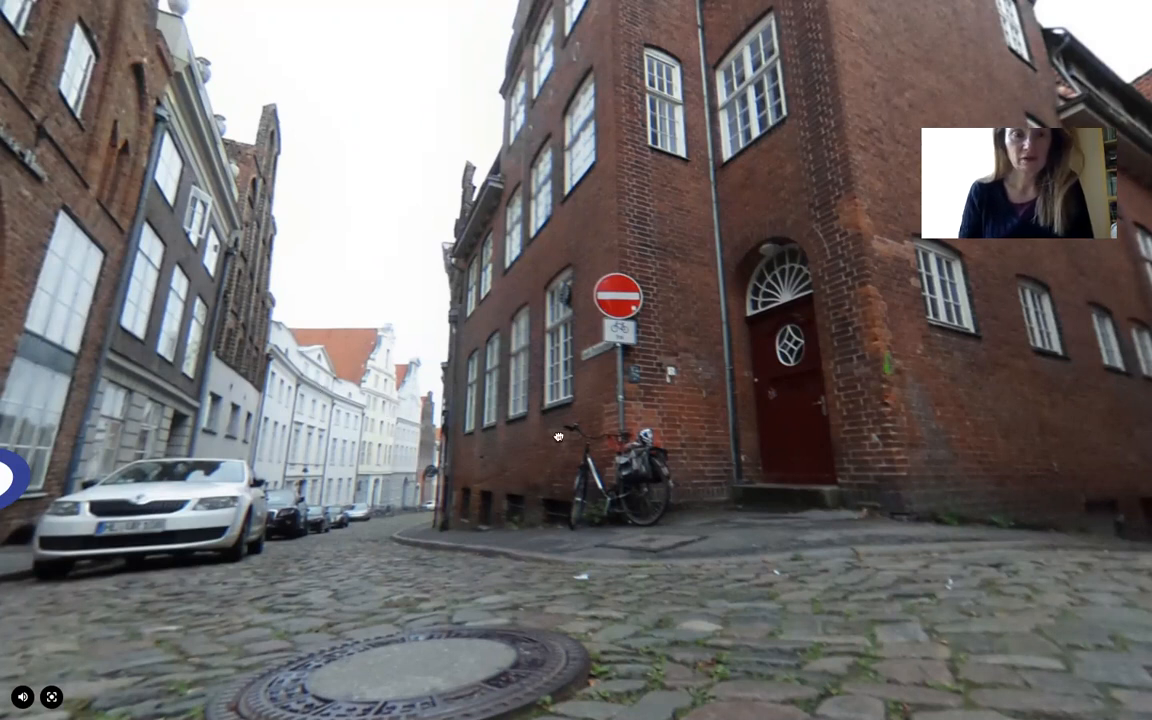
{"action": "left_click_drag", "start_coordinate": [386, 410], "coordinate": [567, 437]}
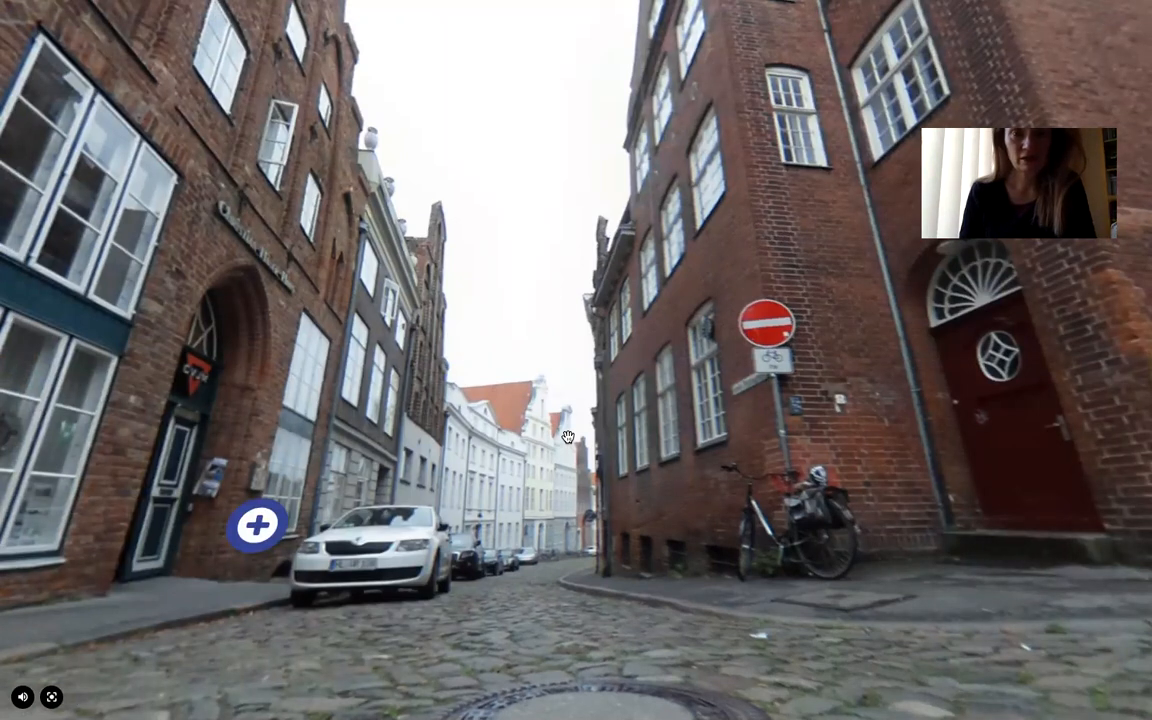
{"action": "key", "text": "Escape"}
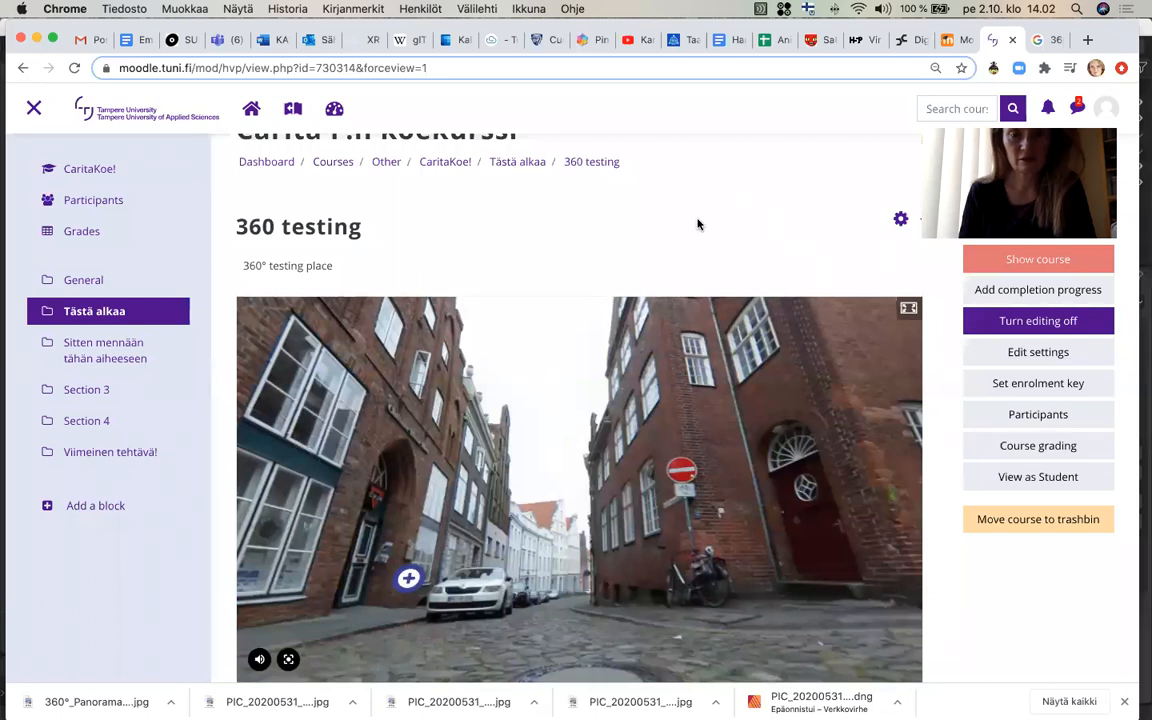
{"action": "scroll", "coordinate": [698, 224], "scroll_direction": "down", "scroll_amount": 3}
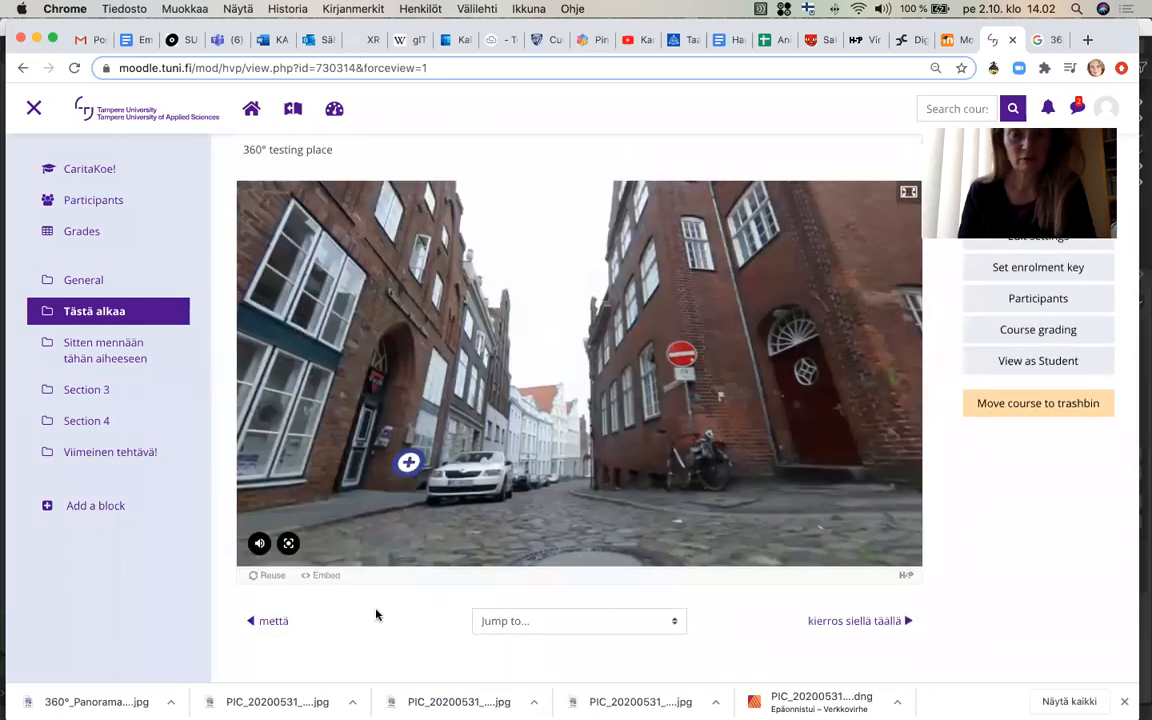
{"action": "scroll", "coordinate": [376, 614], "scroll_direction": "down", "scroll_amount": 1}
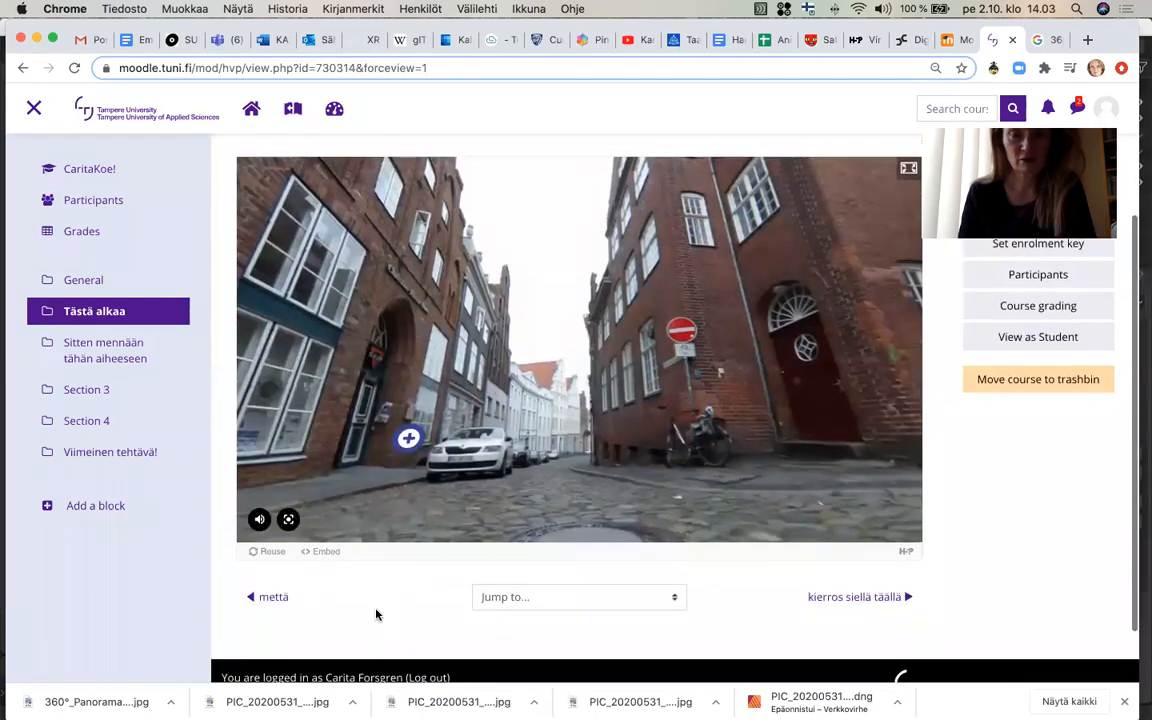
{"action": "scroll", "coordinate": [376, 614], "scroll_direction": "up", "scroll_amount": 2}
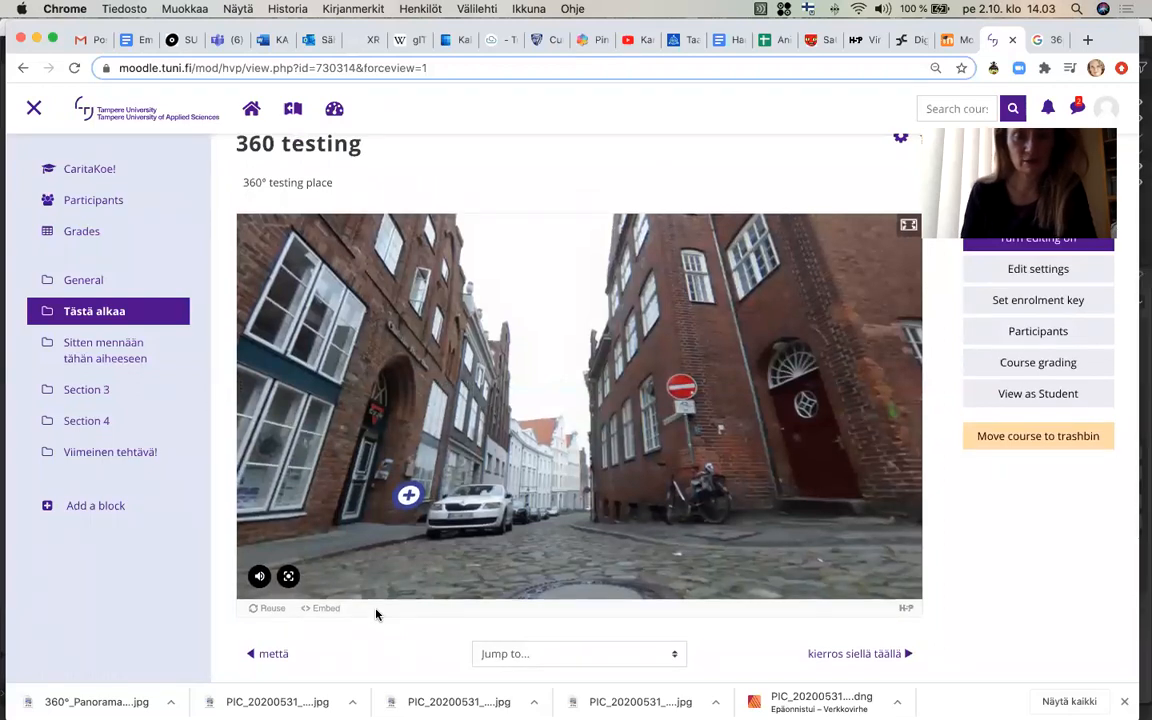
{"action": "scroll", "coordinate": [376, 614], "scroll_direction": "up", "scroll_amount": 3}
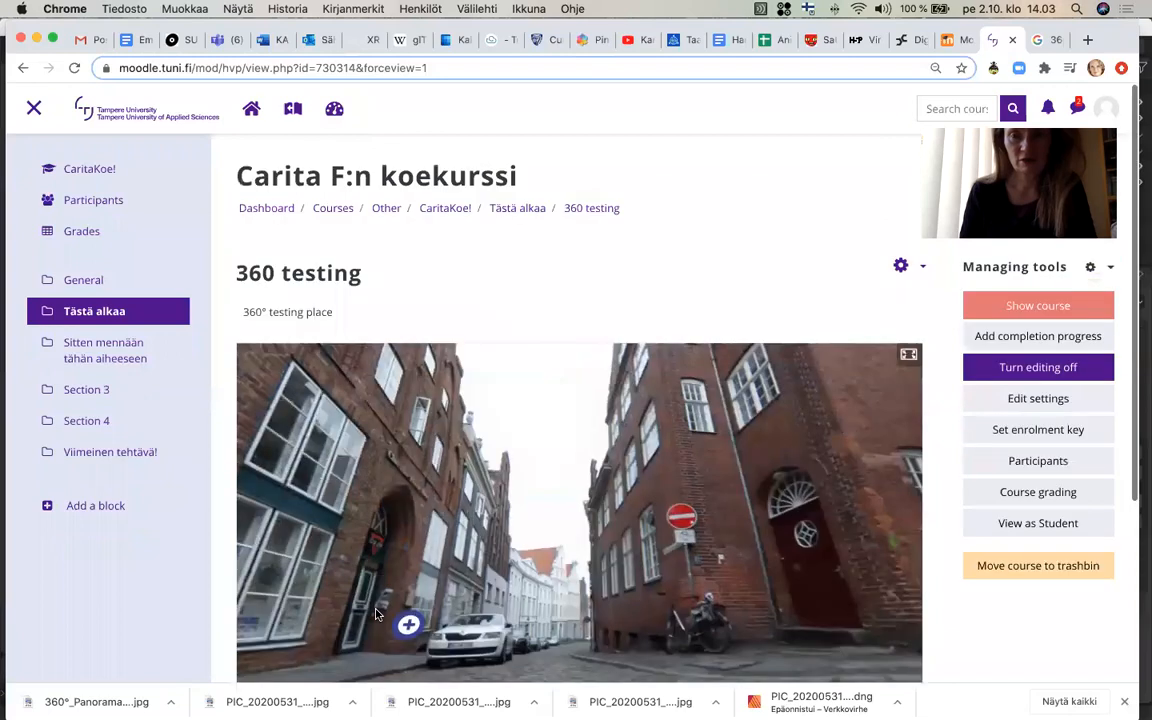
Reopen the 360 testing activity for editing and bring up the virtual tour's list of scenes
{"action": "left_click", "coordinate": [1029, 404]}
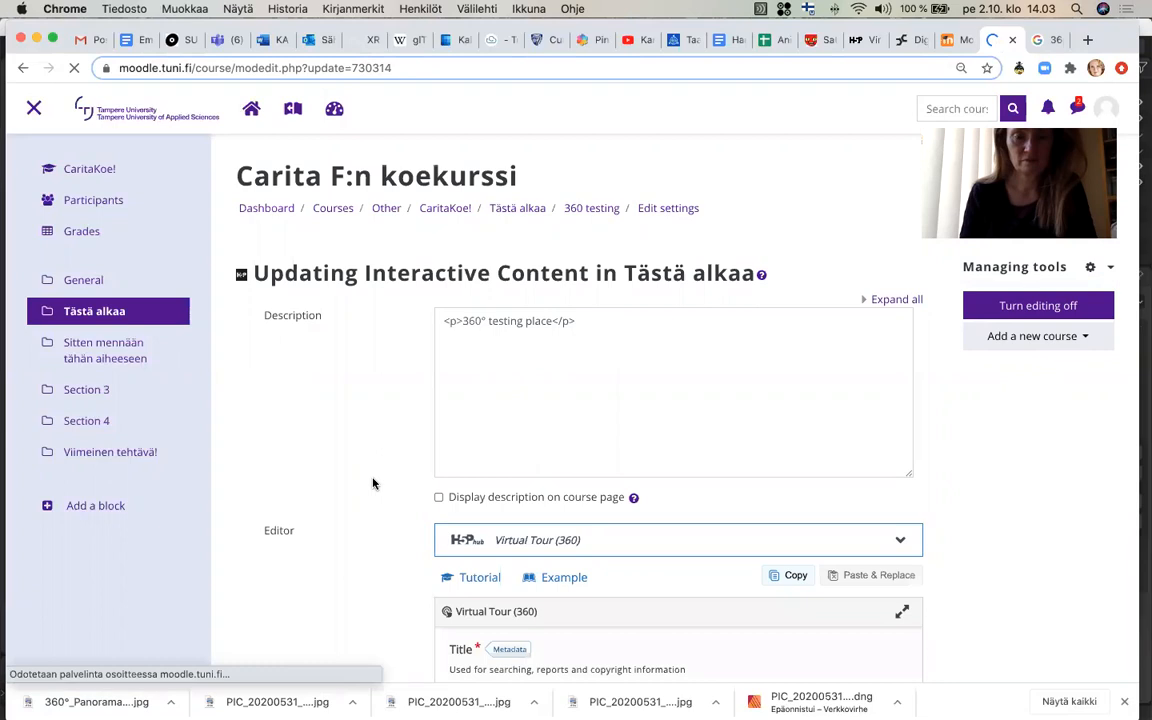
{"action": "scroll", "coordinate": [372, 483], "scroll_direction": "down", "scroll_amount": 5}
{"action": "scroll", "coordinate": [372, 483], "scroll_direction": "down", "scroll_amount": 10}
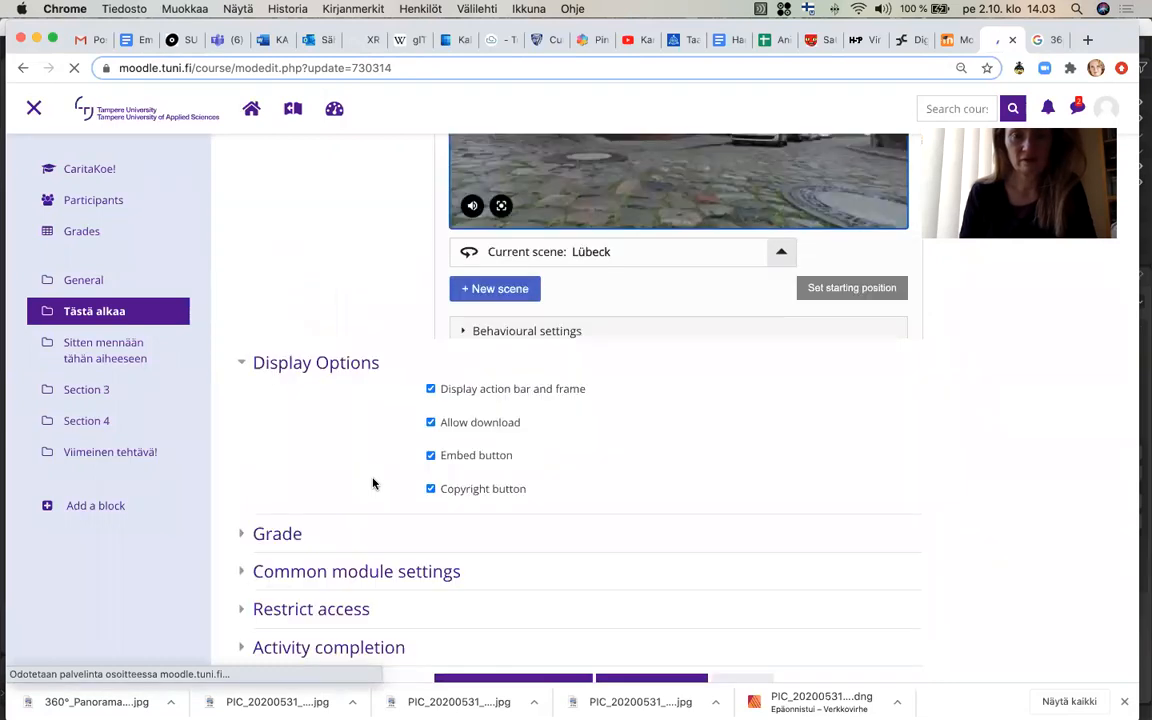
{"action": "scroll", "coordinate": [372, 483], "scroll_direction": "up", "scroll_amount": 2}
{"action": "scroll", "coordinate": [372, 483], "scroll_direction": "up", "scroll_amount": 5}
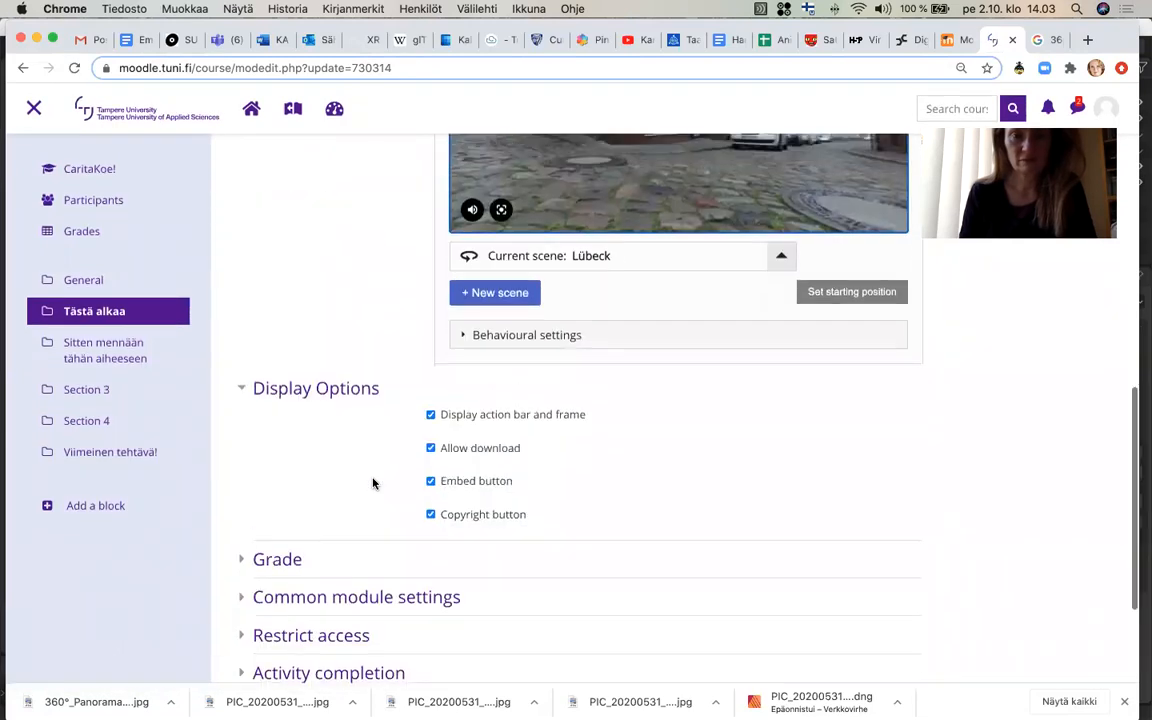
{"action": "scroll", "coordinate": [372, 483], "scroll_direction": "up", "scroll_amount": 1}
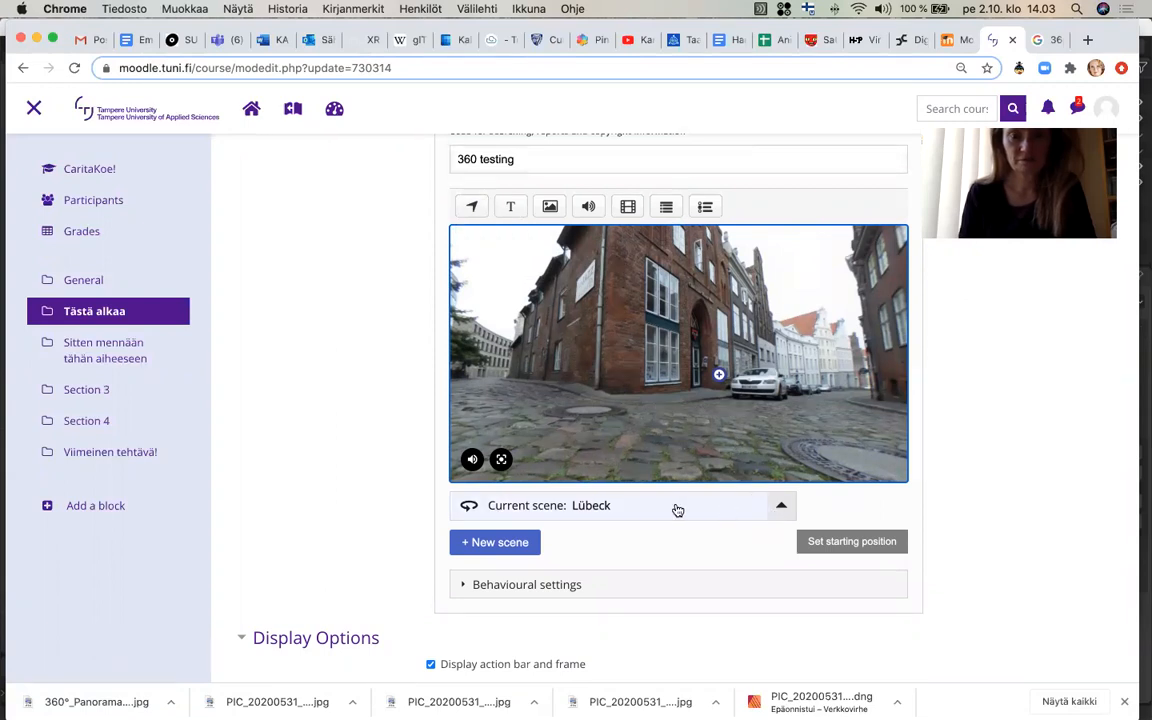
{"action": "left_click", "coordinate": [780, 510]}
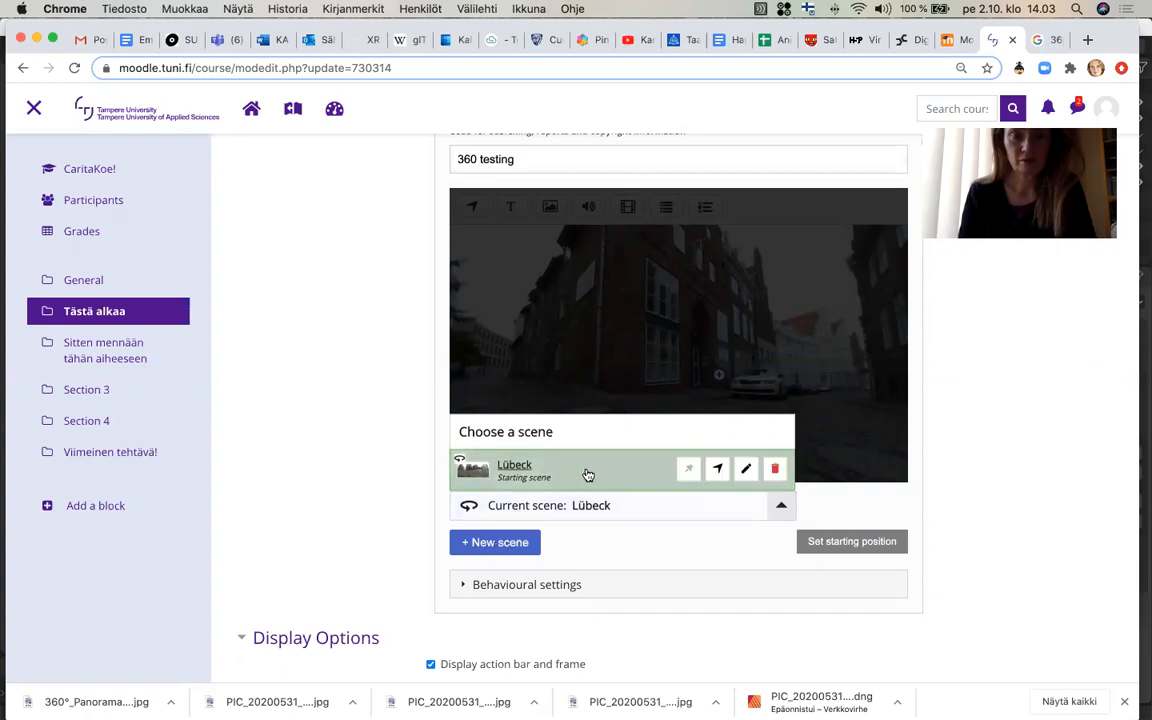
{"action": "mouse_move", "coordinate": [660, 464]}
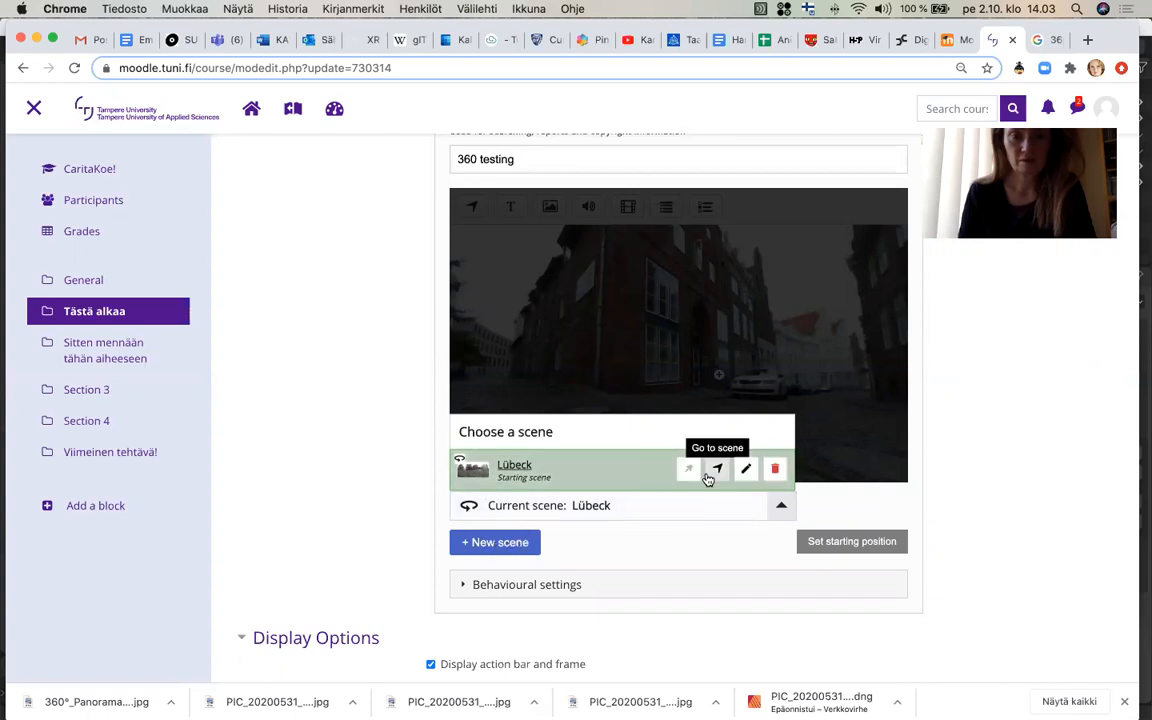
Add a new 360 image scene to the tour with SURE_sorsapuisto_panorama2.jpg as its background
{"action": "left_click", "coordinate": [485, 545]}
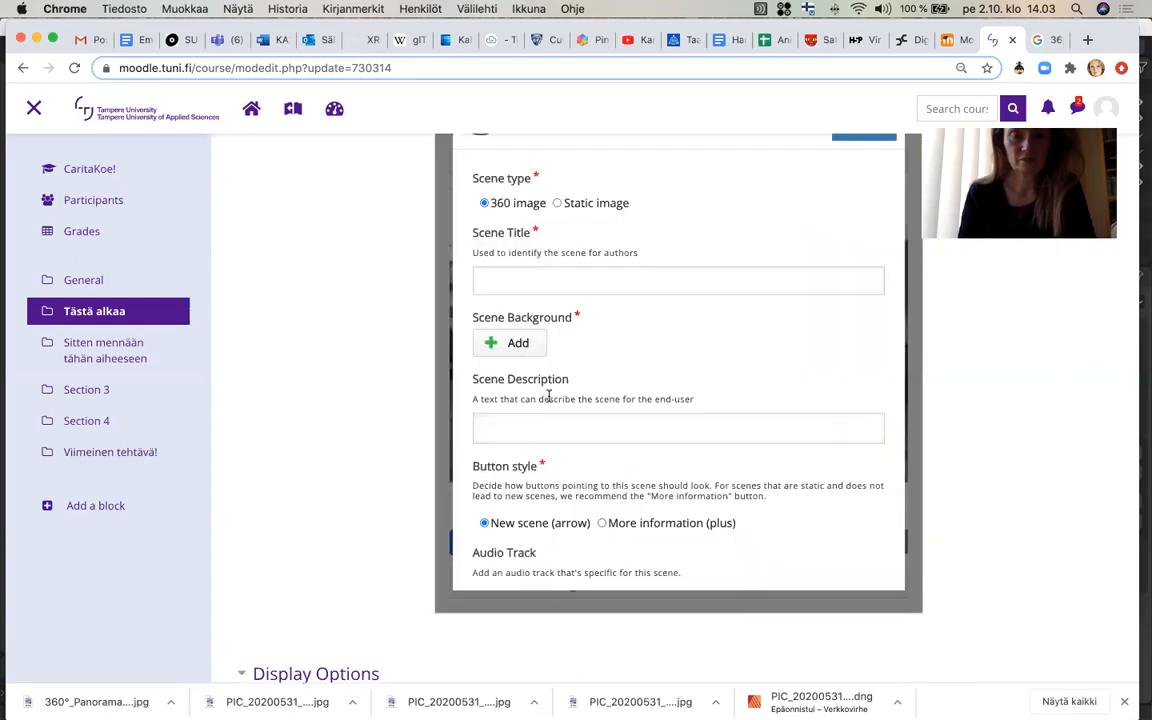
{"action": "scroll", "coordinate": [548, 397], "scroll_direction": "up", "scroll_amount": 2}
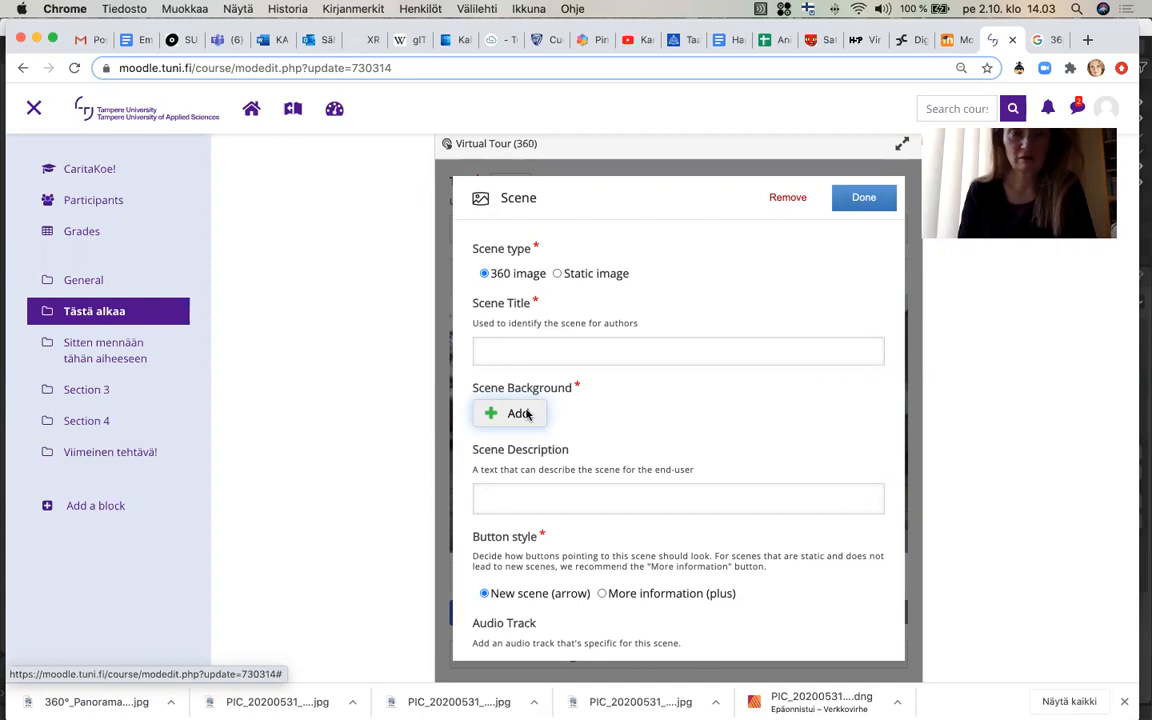
{"action": "left_click", "coordinate": [527, 414]}
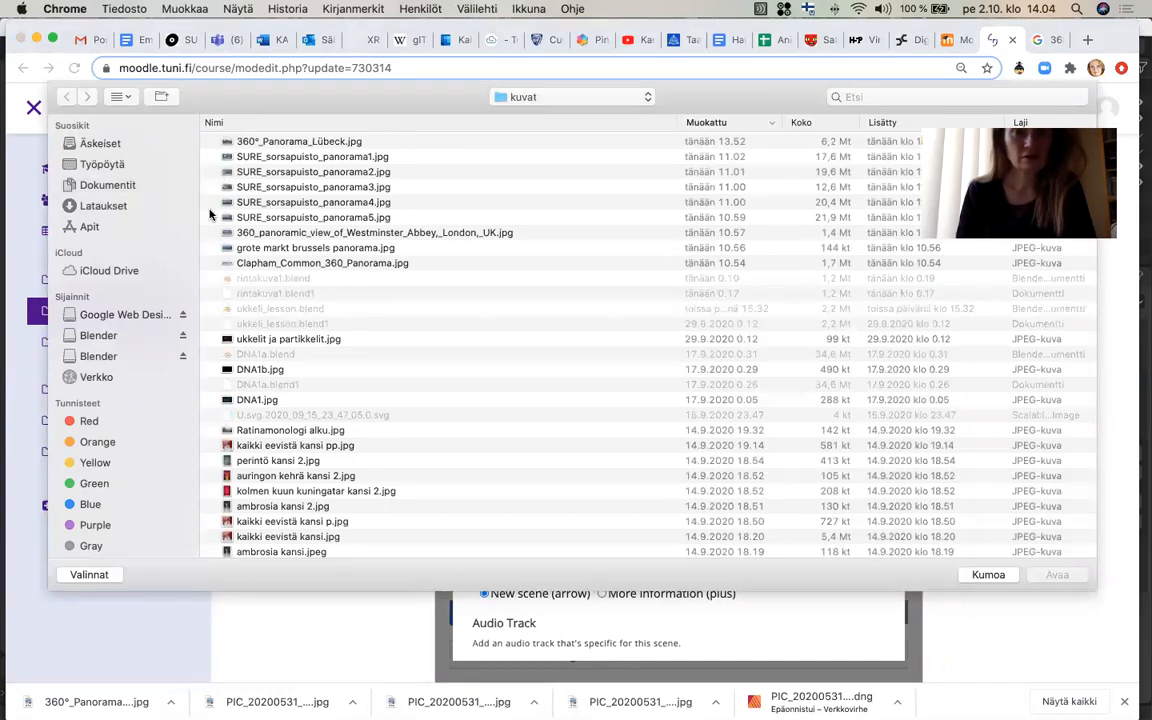
{"action": "left_click", "coordinate": [229, 174]}
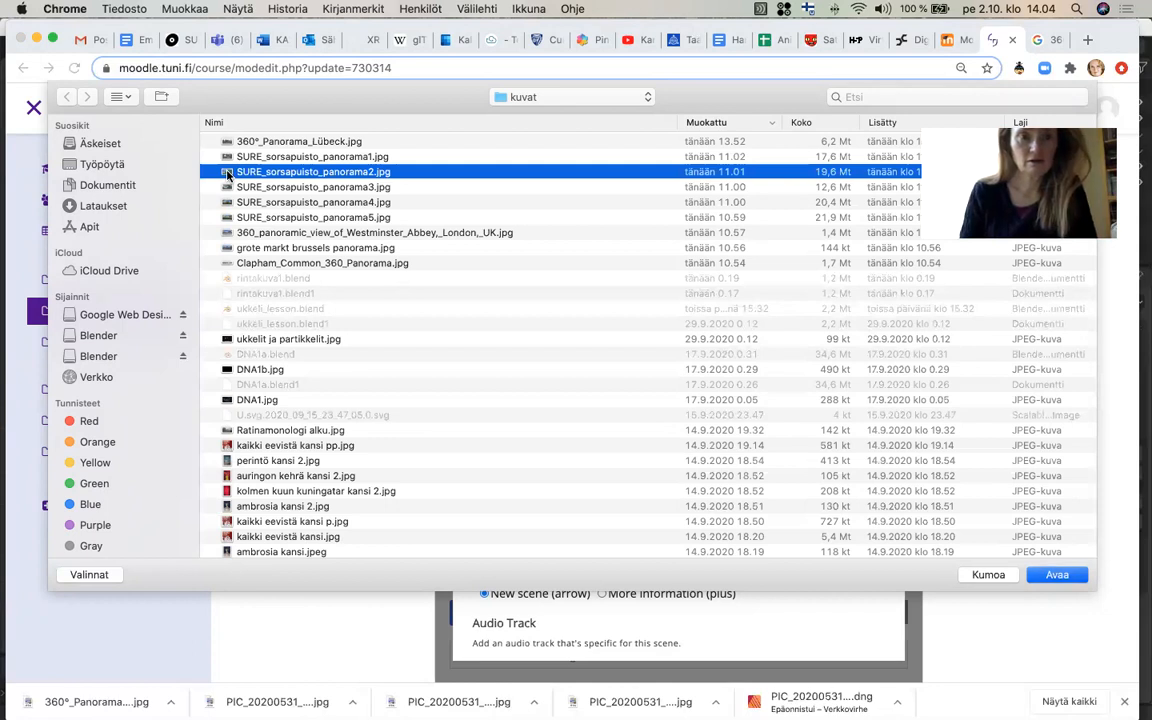
{"action": "double_click", "coordinate": [228, 174]}
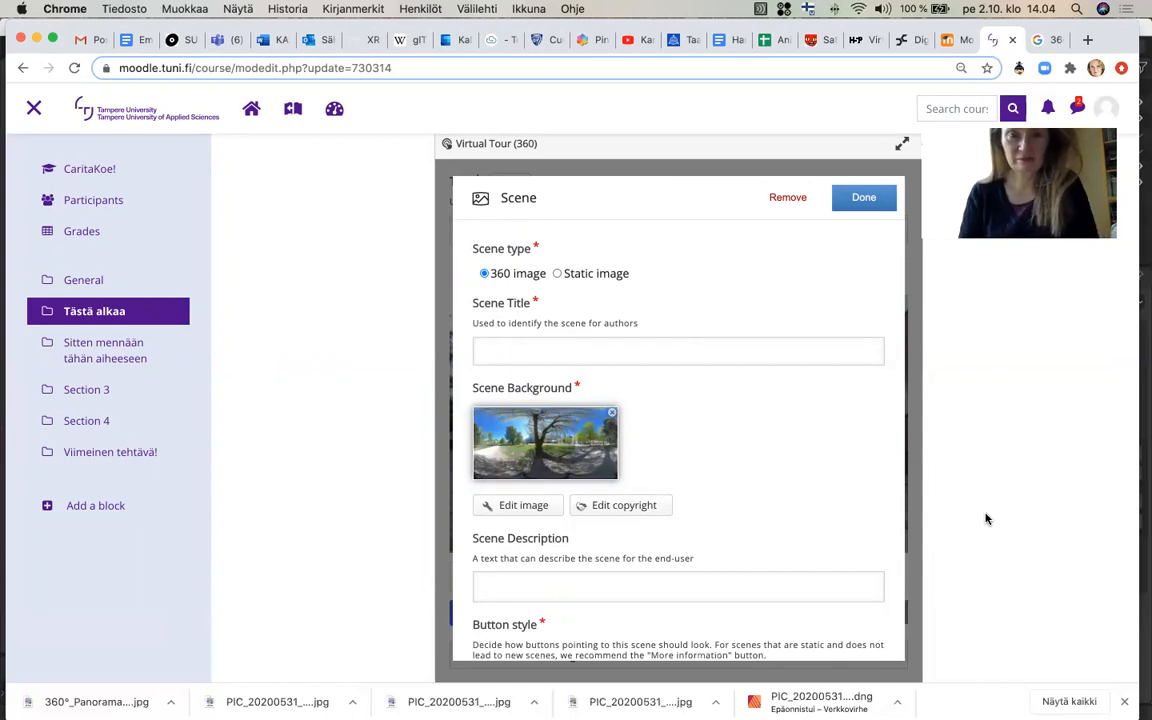
Title the new scene "Sorsapuisto" and describe it as "A scene from Sorsapuisto park in Tampere"
{"action": "left_click", "coordinate": [651, 349]}
{"action": "type", "text": "Sorsapuisto"}
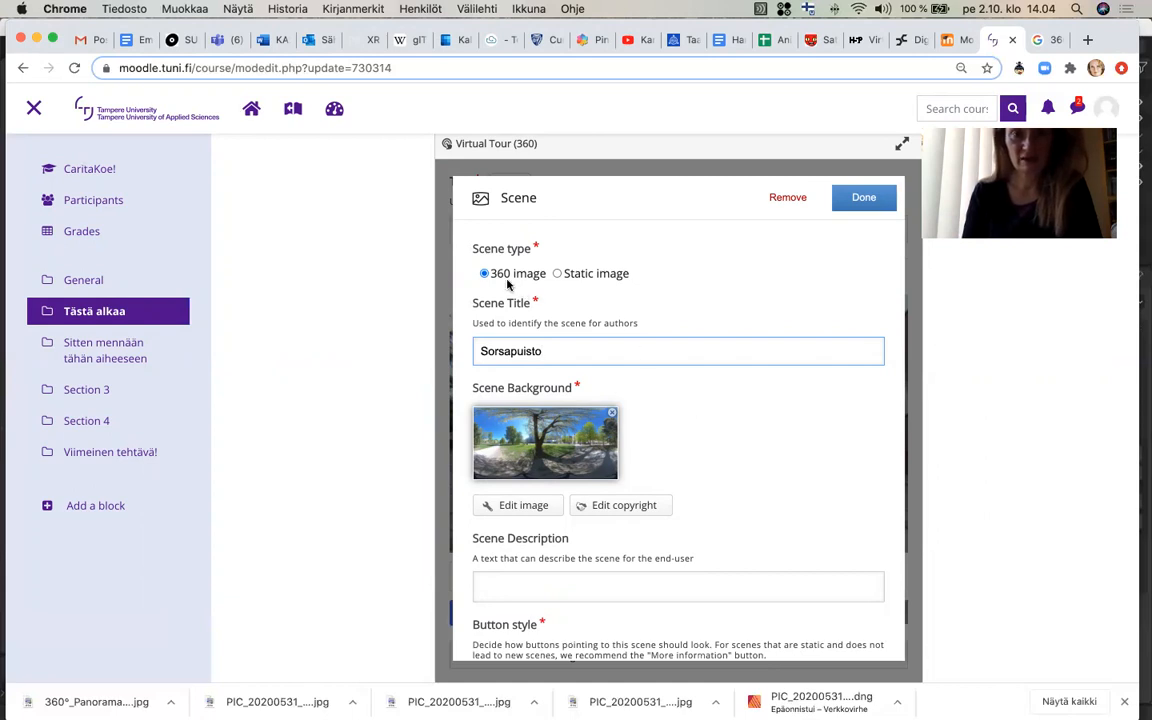
{"action": "scroll", "coordinate": [675, 395], "scroll_direction": "down", "scroll_amount": 3}
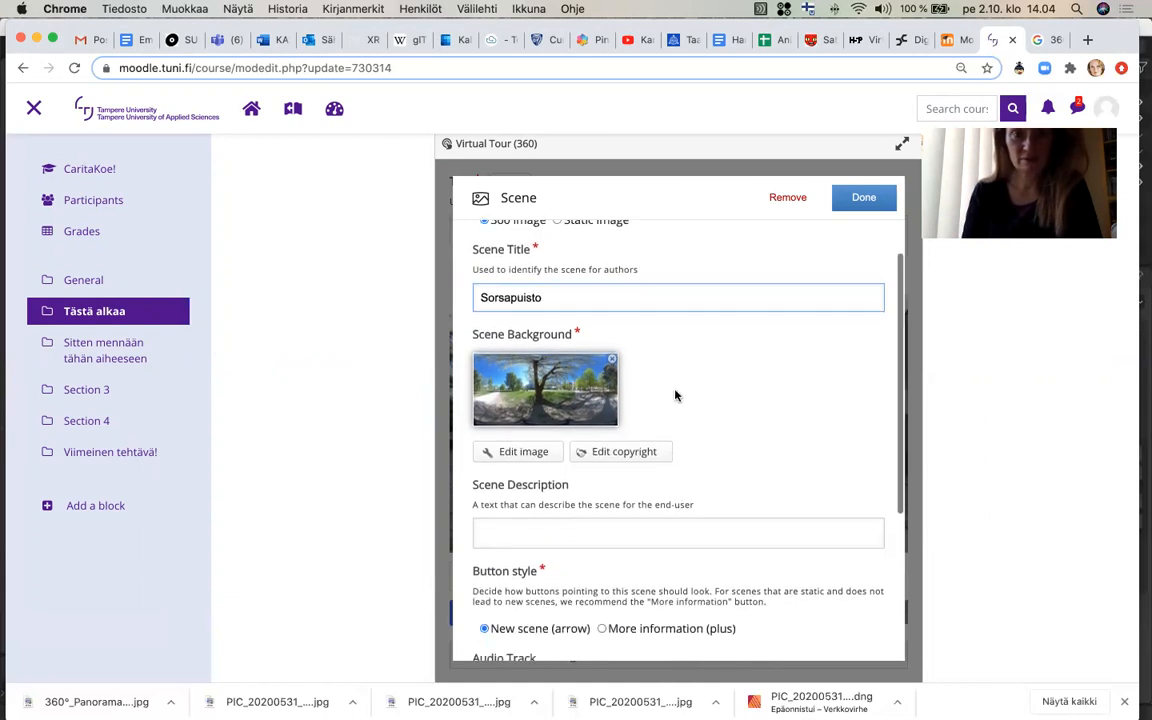
{"action": "left_click", "coordinate": [624, 506]}
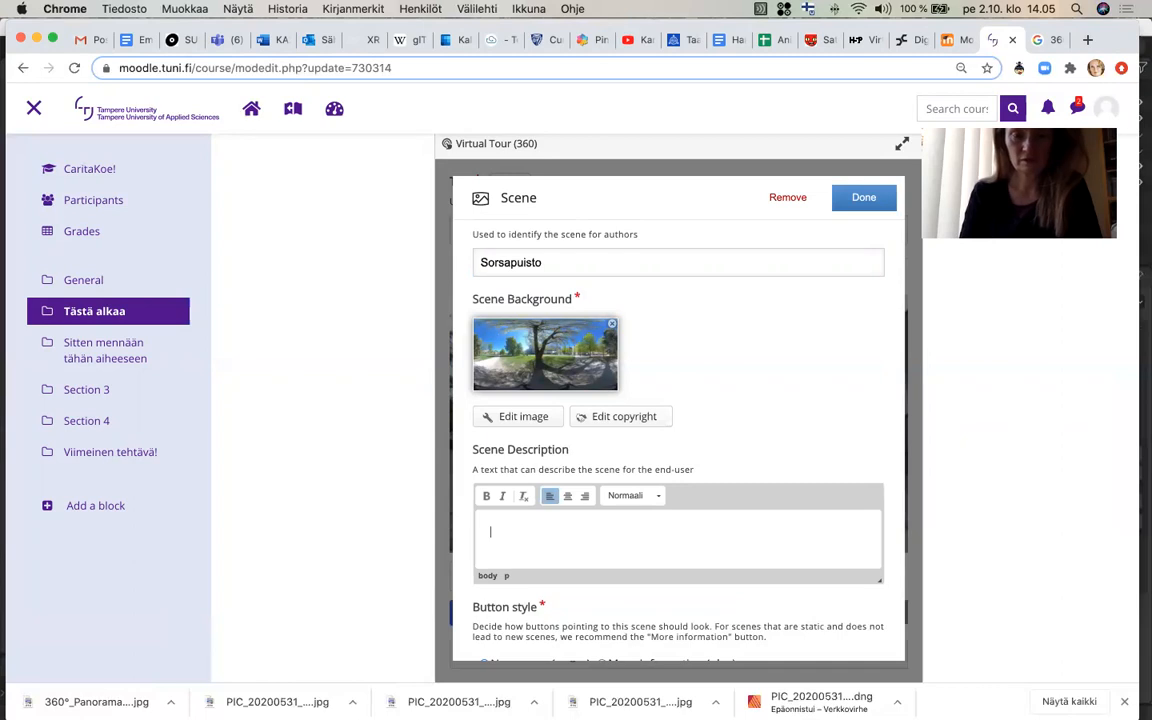
{"action": "type", "text": "A scene from Sor"}
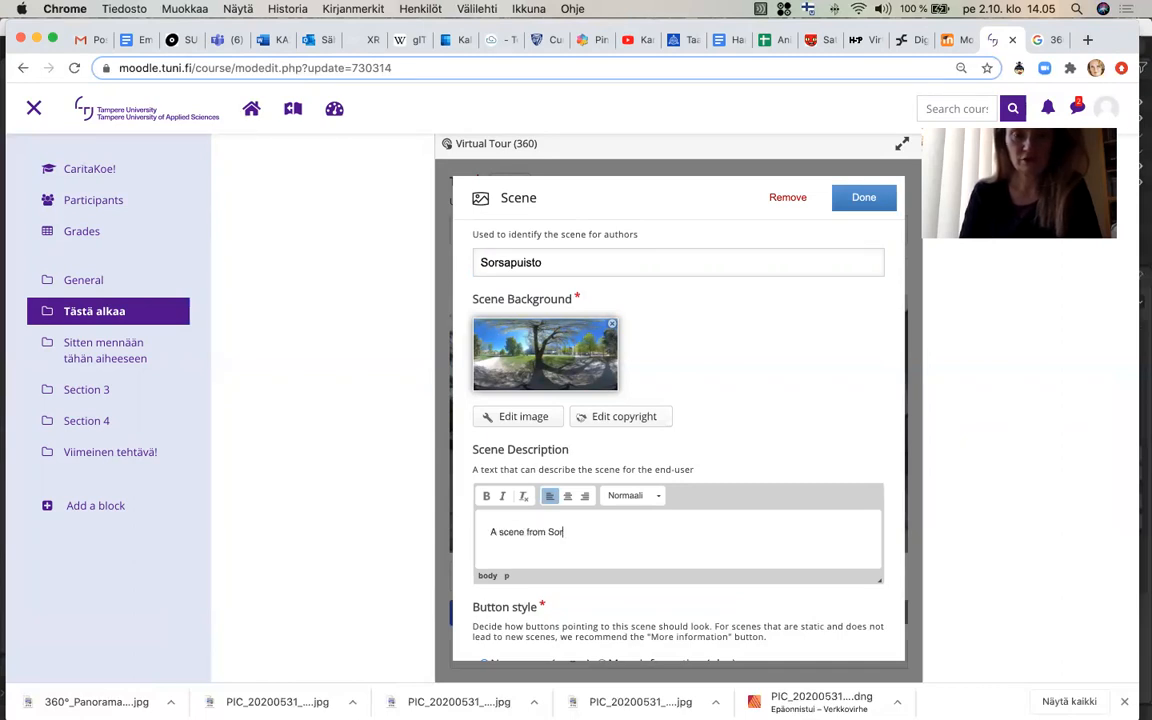
{"action": "type", "text": "sapuisto park in Tampere"}
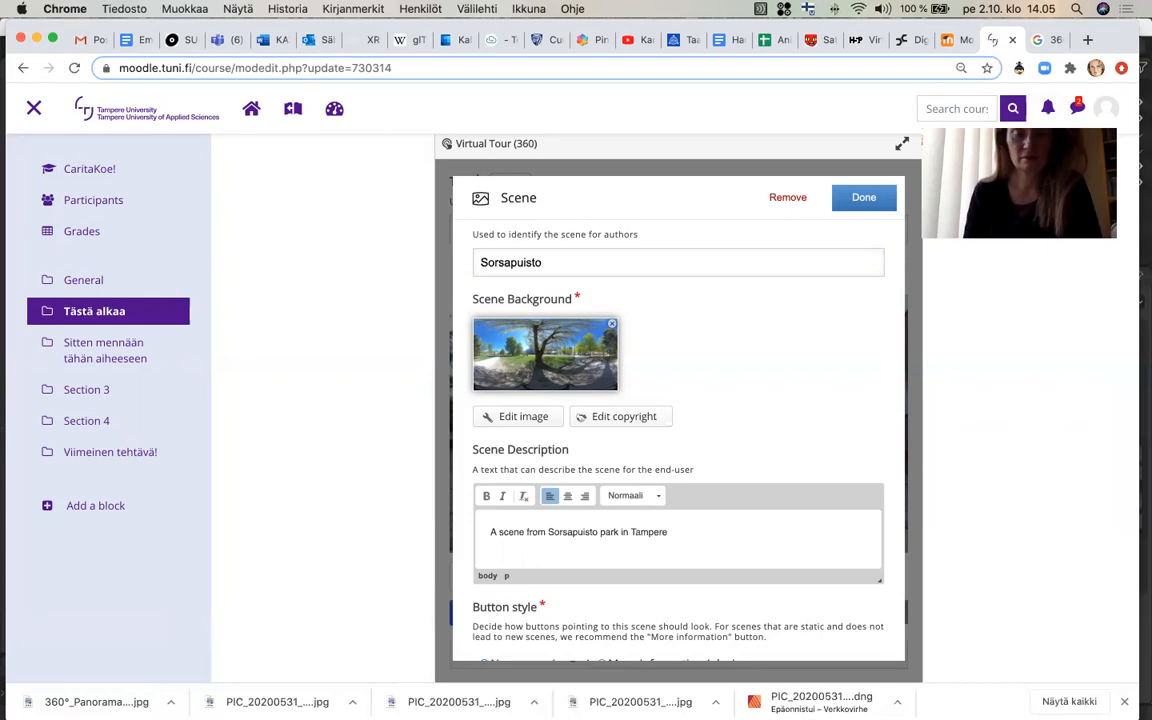
Set the Sorsapuisto scene's button style to More information (plus) and finish the scene
{"action": "scroll", "coordinate": [758, 408], "scroll_direction": "down", "scroll_amount": 3}
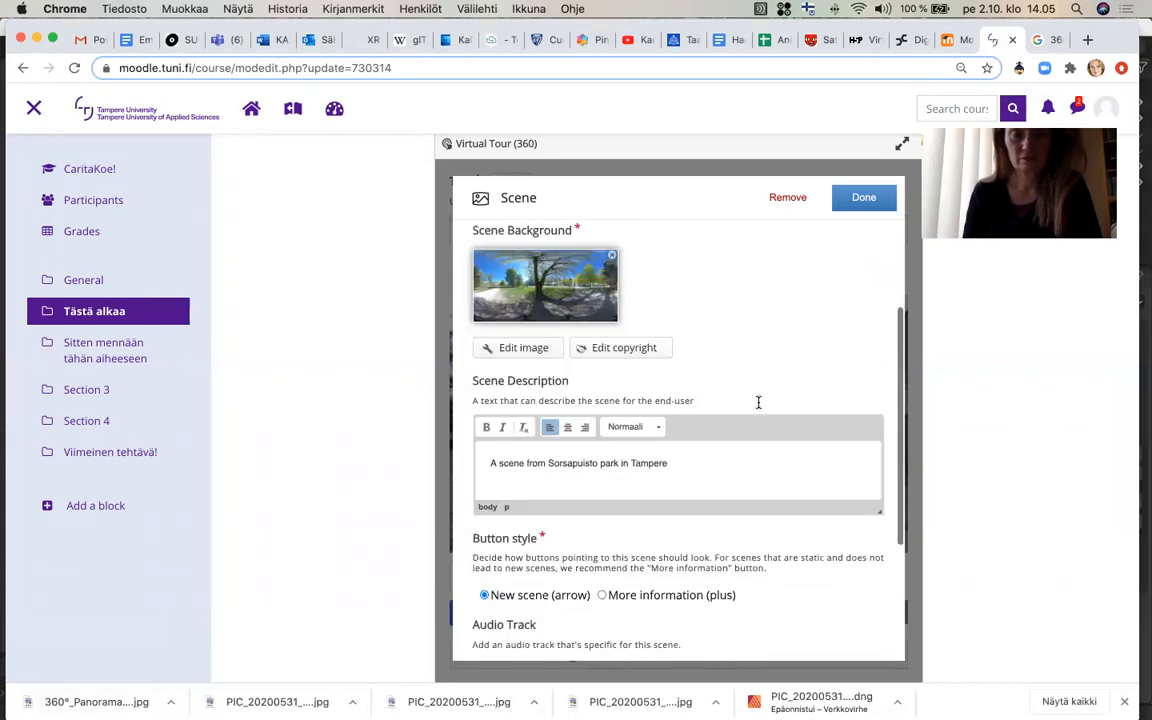
{"action": "scroll", "coordinate": [758, 402], "scroll_direction": "down", "scroll_amount": 1}
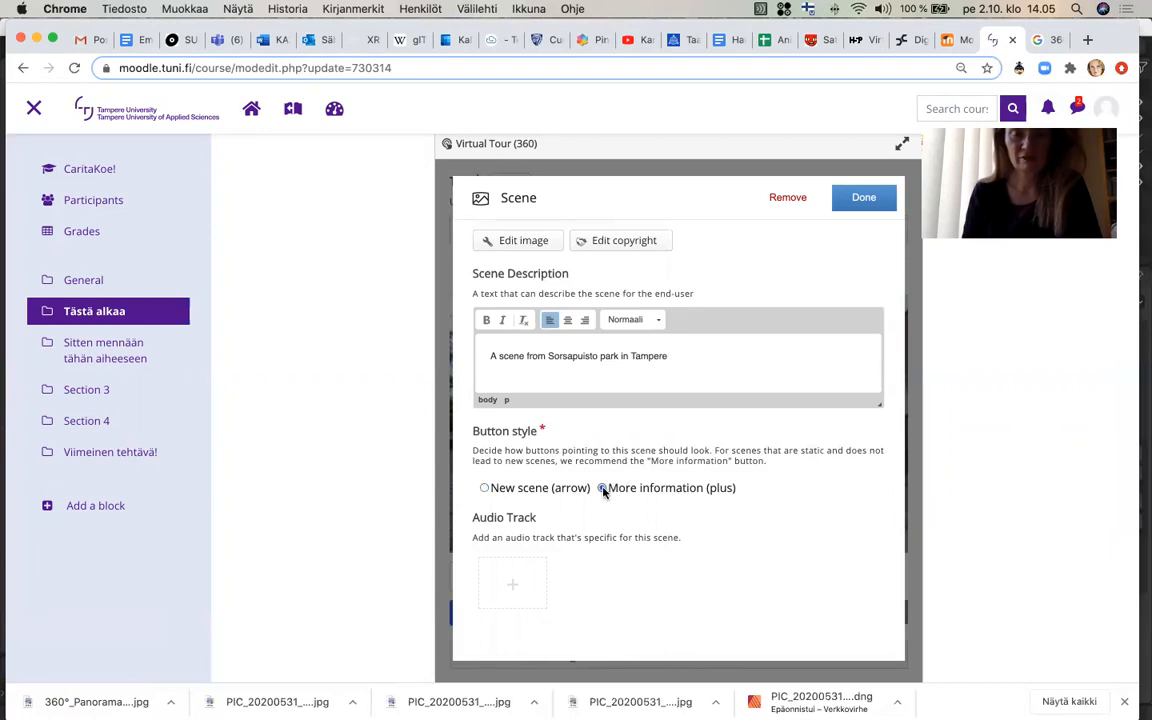
{"action": "scroll", "coordinate": [672, 510], "scroll_direction": "up", "scroll_amount": 1}
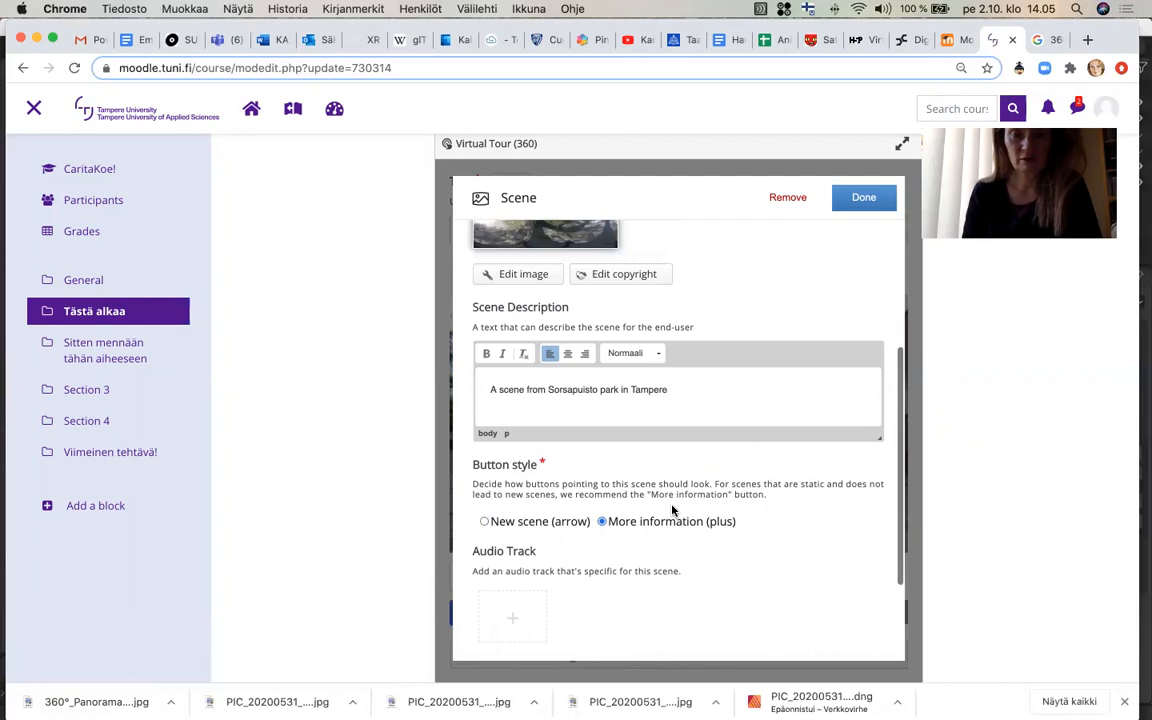
{"action": "scroll", "coordinate": [672, 510], "scroll_direction": "up", "scroll_amount": 1}
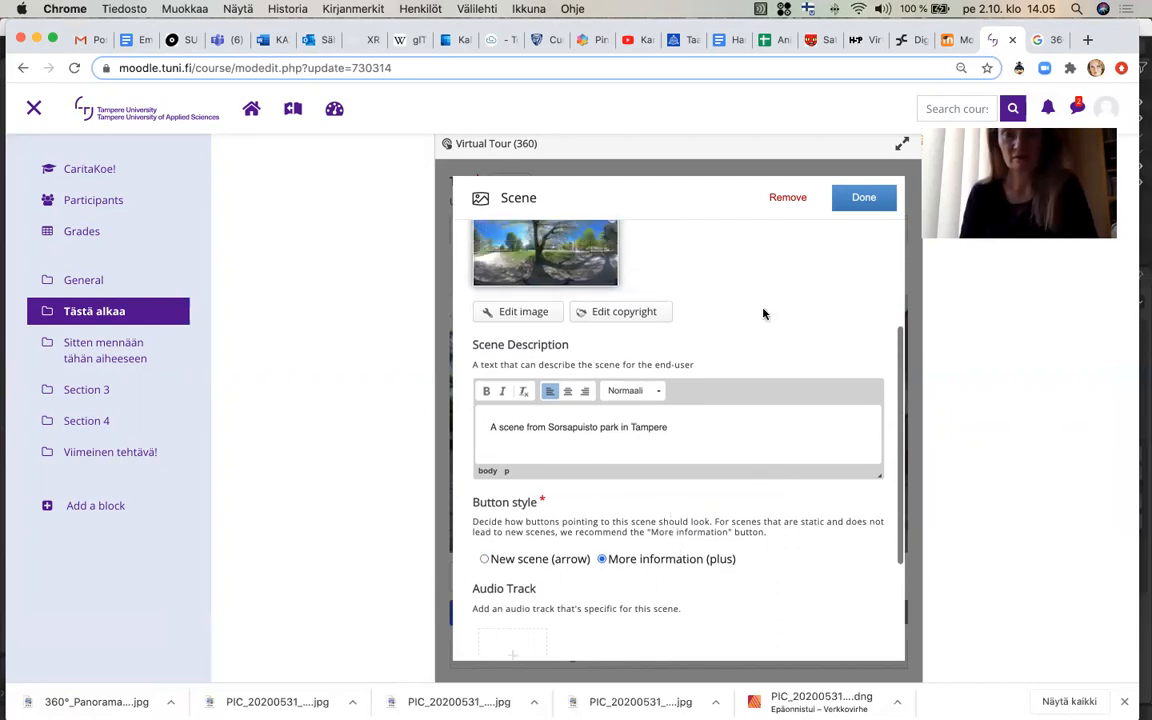
{"action": "left_click", "coordinate": [853, 199]}
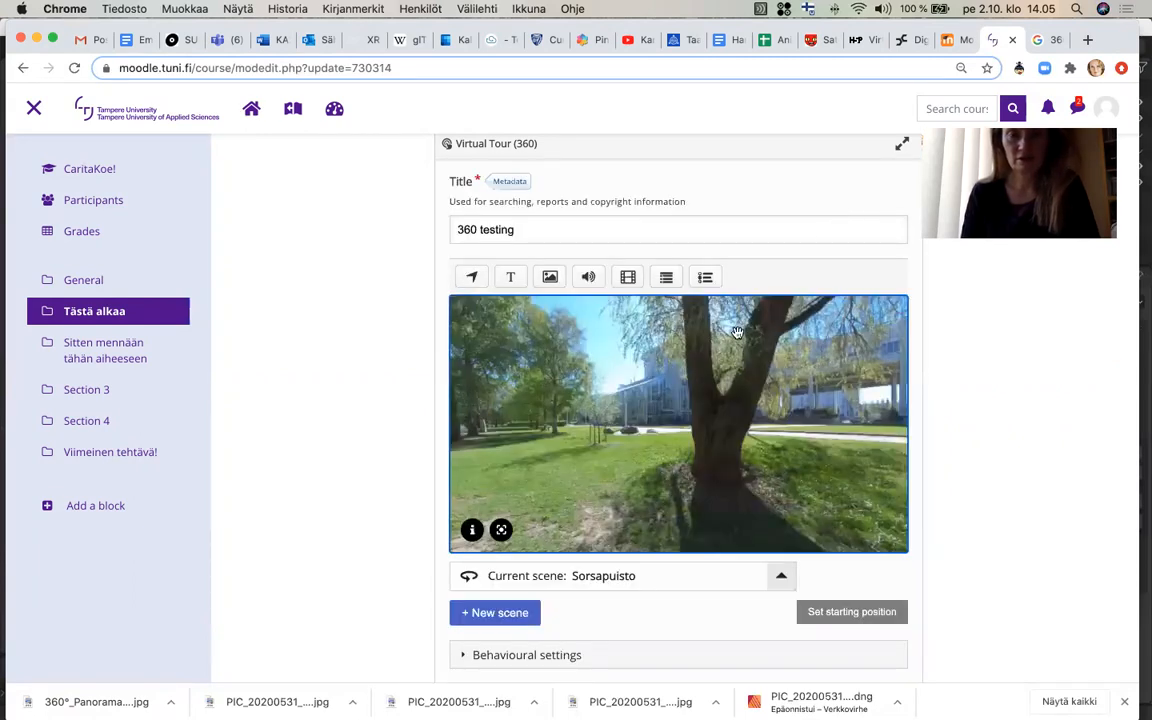
Turn the Sorsapuisto panorama to show the lawn beside the large tree trunk and set this view as the starting position
{"action": "left_click_drag", "start_coordinate": [758, 401], "coordinate": [769, 428]}
{"action": "left_click_drag", "start_coordinate": [470, 397], "coordinate": [810, 432]}
{"action": "left_click_drag", "start_coordinate": [586, 442], "coordinate": [480, 455]}
{"action": "left_click_drag", "start_coordinate": [712, 442], "coordinate": [614, 457]}
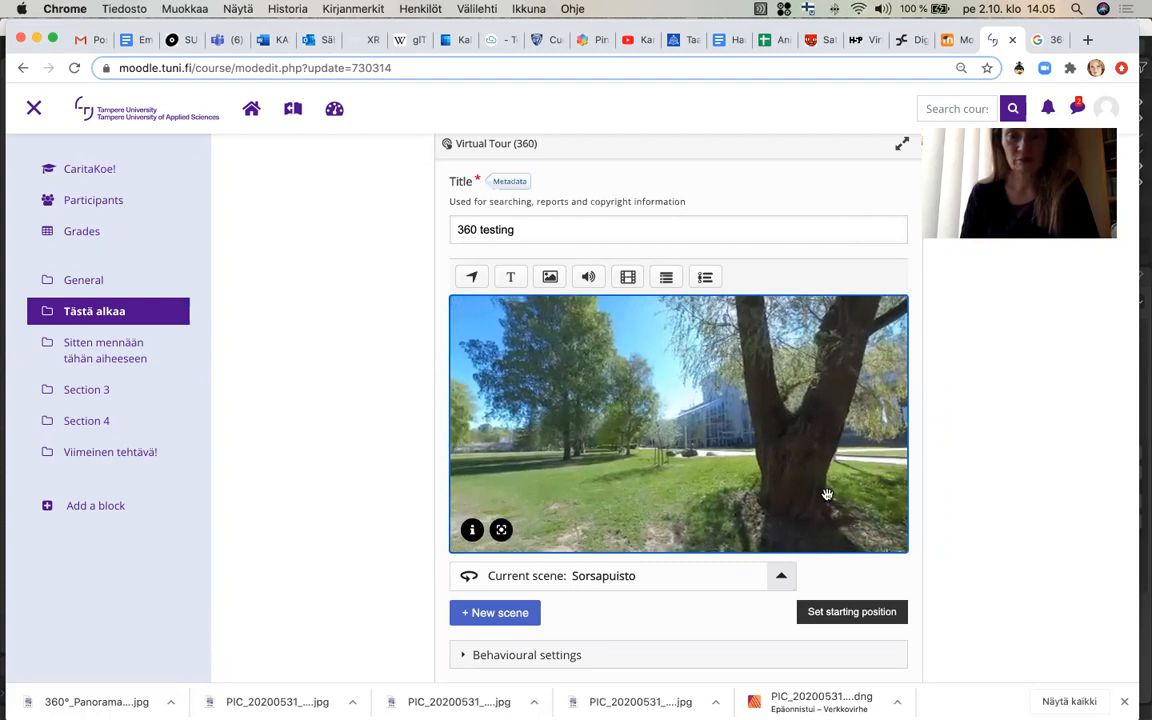
{"action": "left_click", "coordinate": [844, 612]}
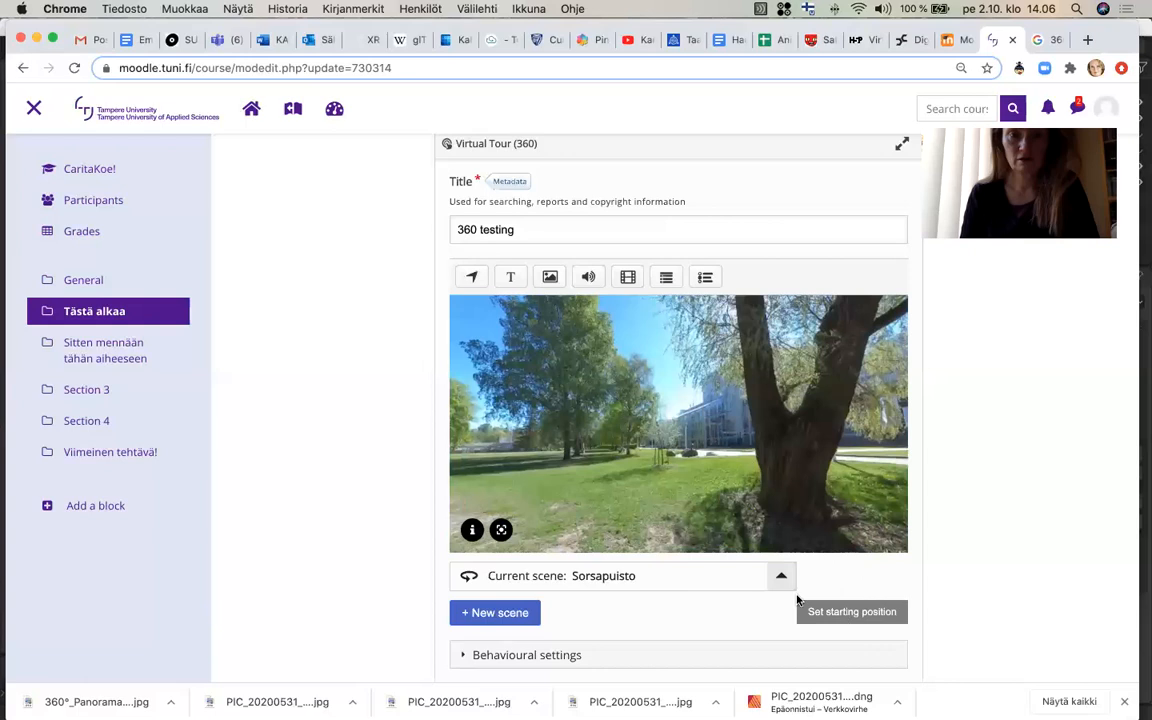
Add a Go To Scene link to Lübeck in the Sorsapuisto scene and place it by the trunk of the large leafy tree across the lawn
{"action": "left_click", "coordinate": [471, 279]}
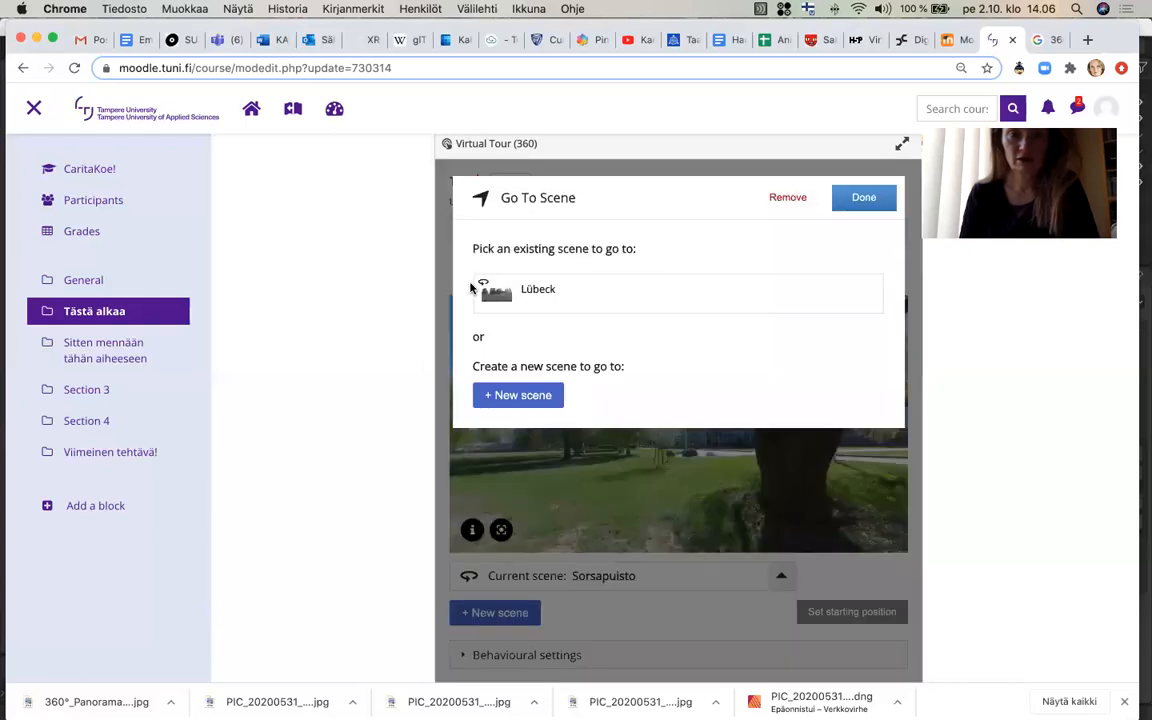
{"action": "left_click", "coordinate": [542, 293]}
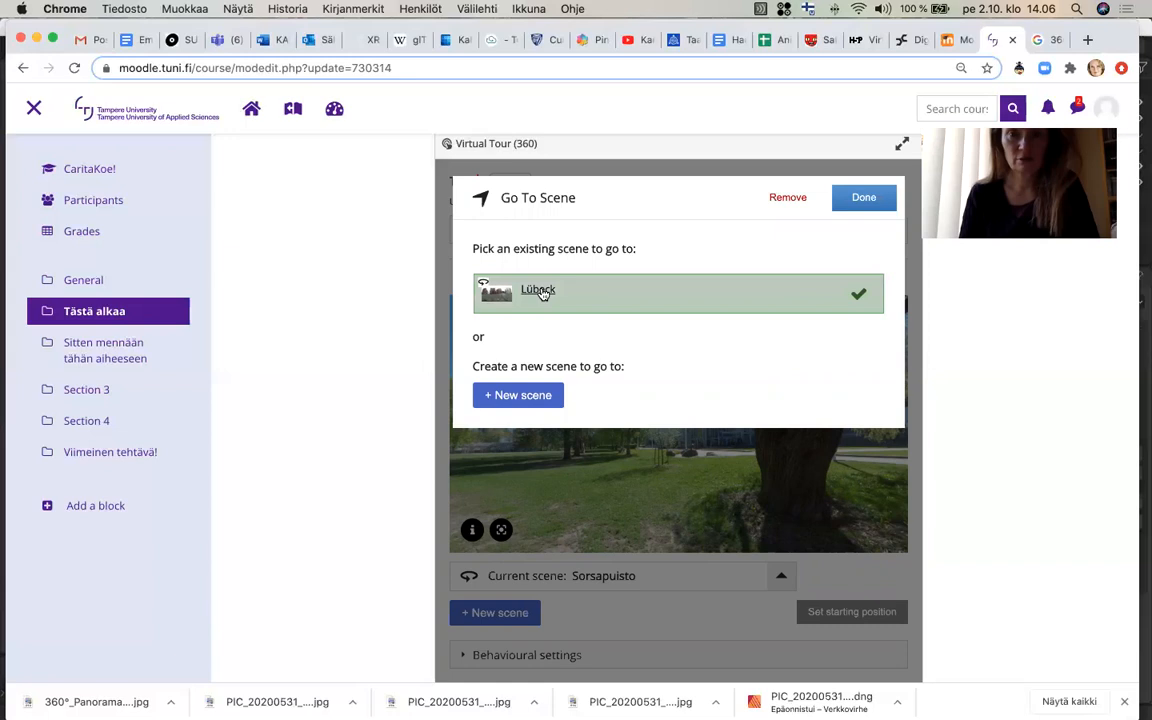
{"action": "left_click", "coordinate": [862, 198]}
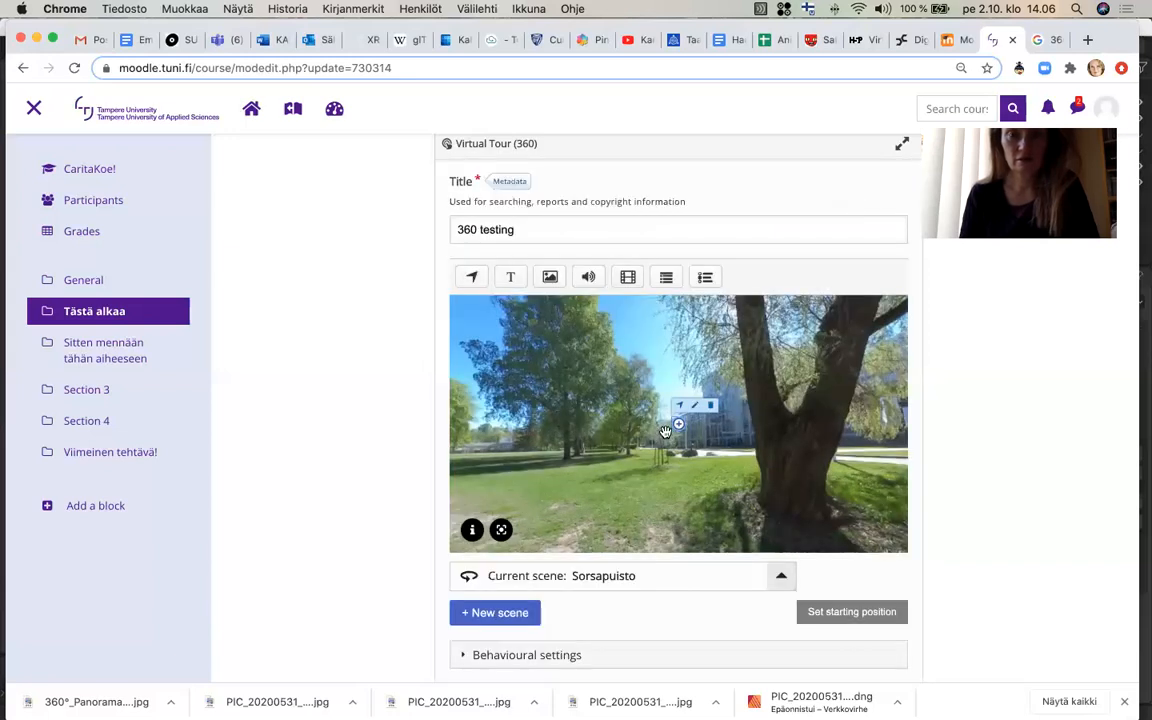
{"action": "left_click_drag", "start_coordinate": [679, 427], "coordinate": [620, 429]}
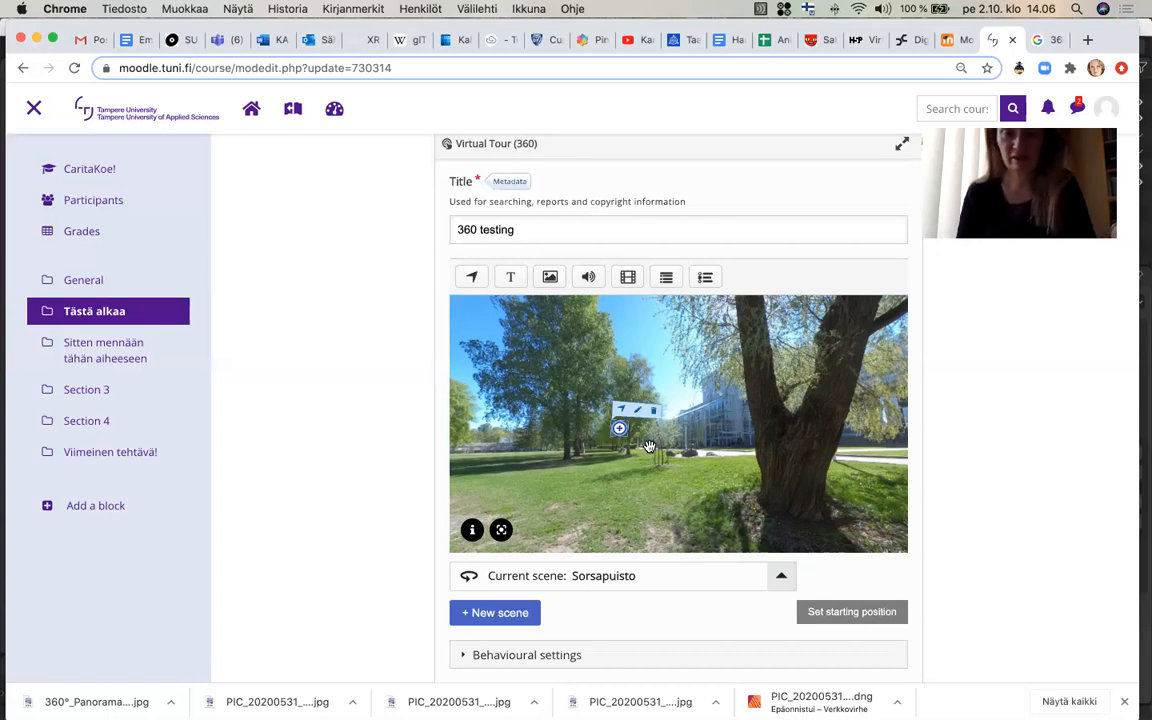
{"action": "left_click_drag", "start_coordinate": [620, 430], "coordinate": [553, 430]}
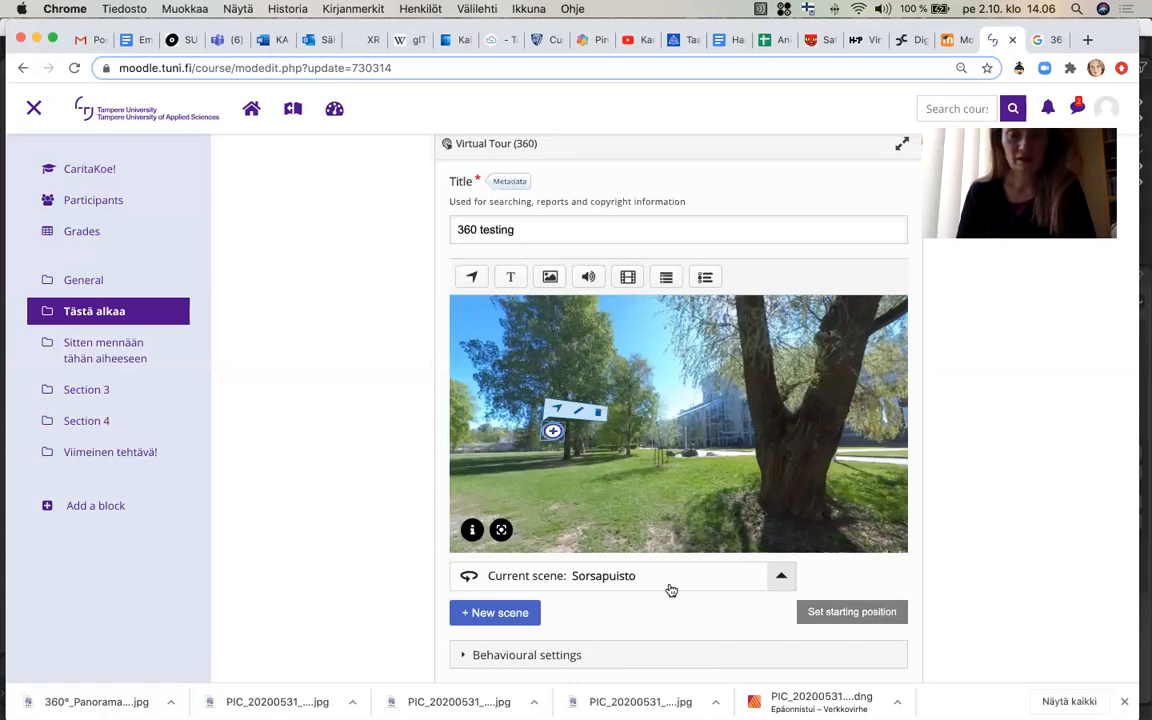
{"action": "scroll", "coordinate": [709, 587], "scroll_direction": "down", "scroll_amount": 7}
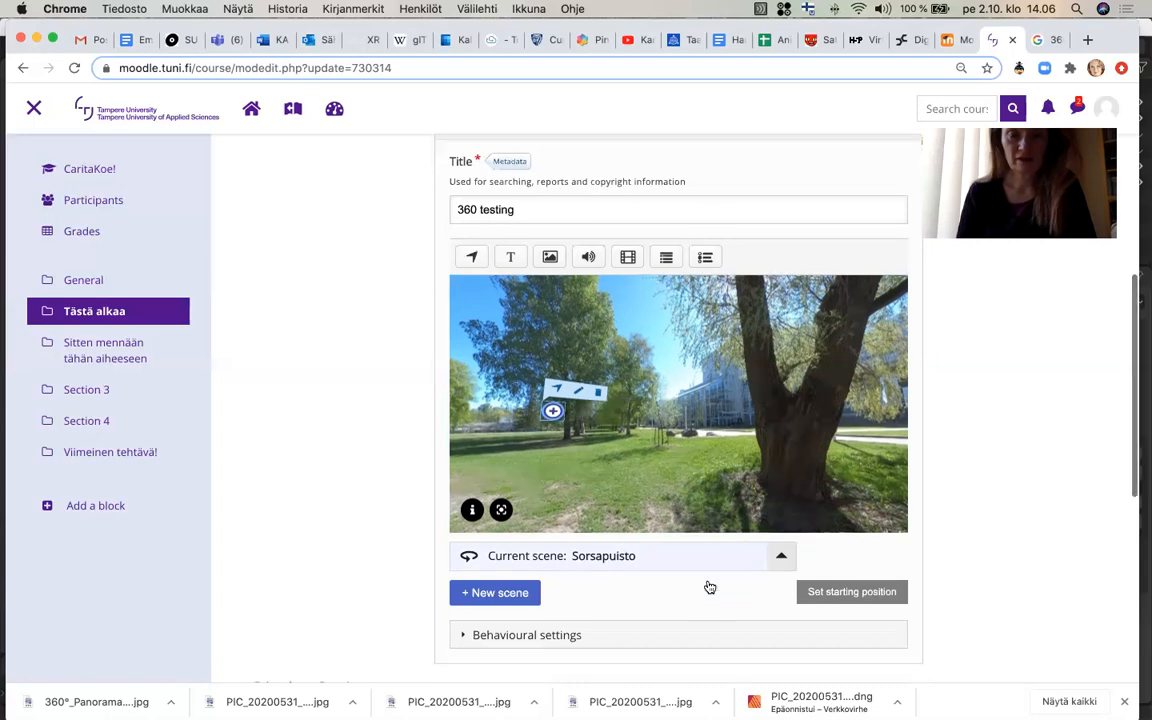
{"action": "scroll", "coordinate": [707, 586], "scroll_direction": "up", "scroll_amount": 7}
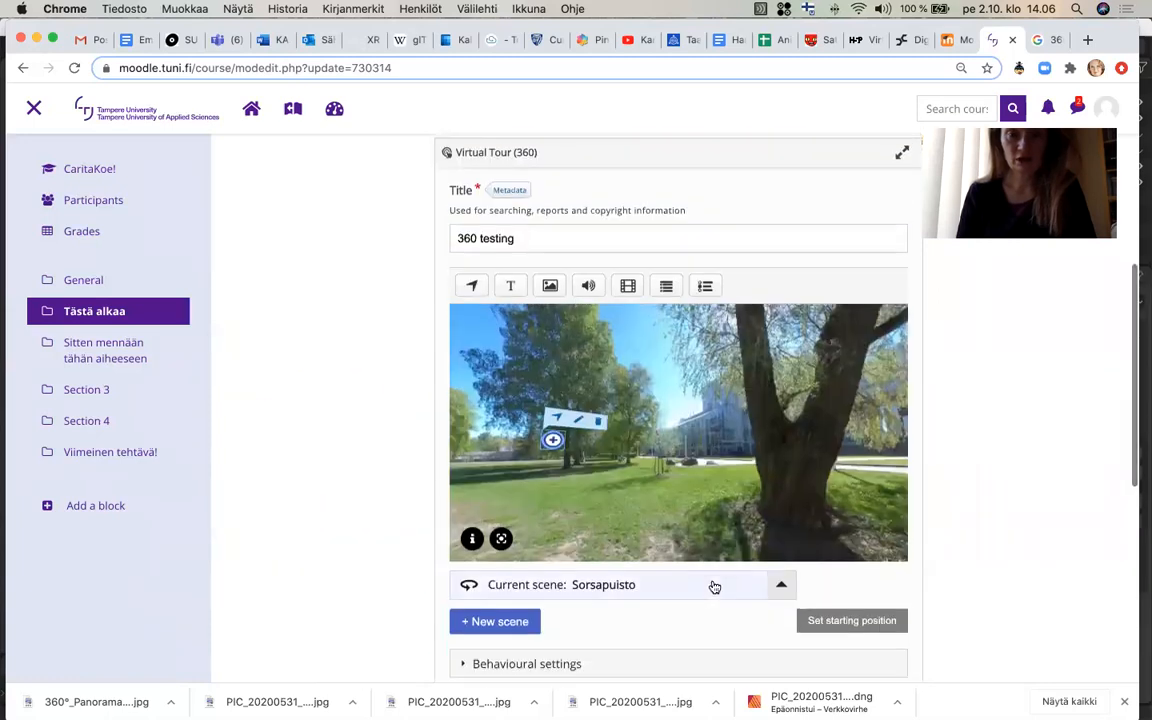
{"action": "left_click", "coordinate": [743, 588]}
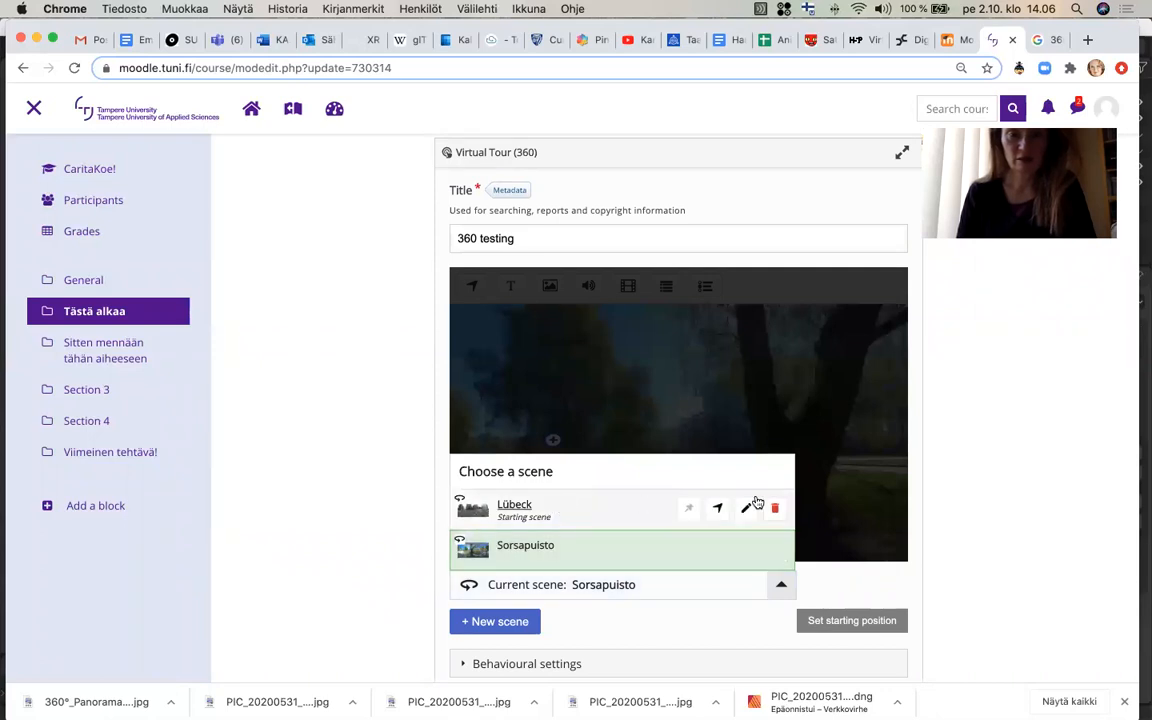
{"action": "left_click", "coordinate": [746, 511]}
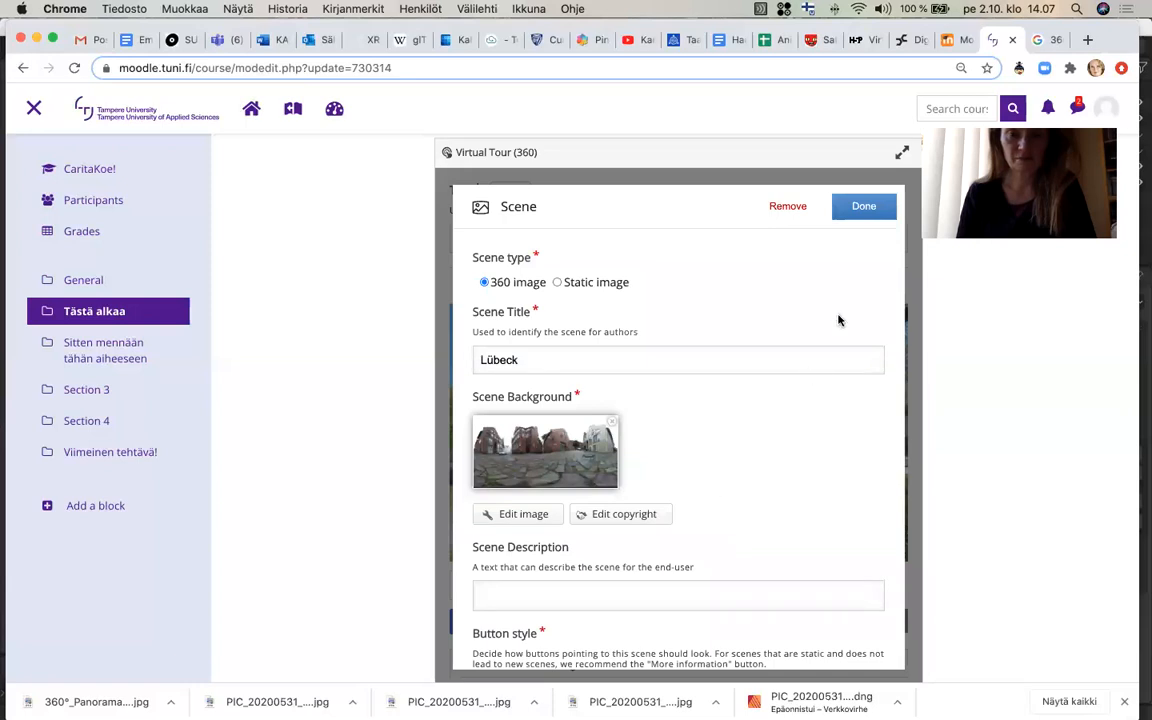
{"action": "left_click", "coordinate": [864, 208]}
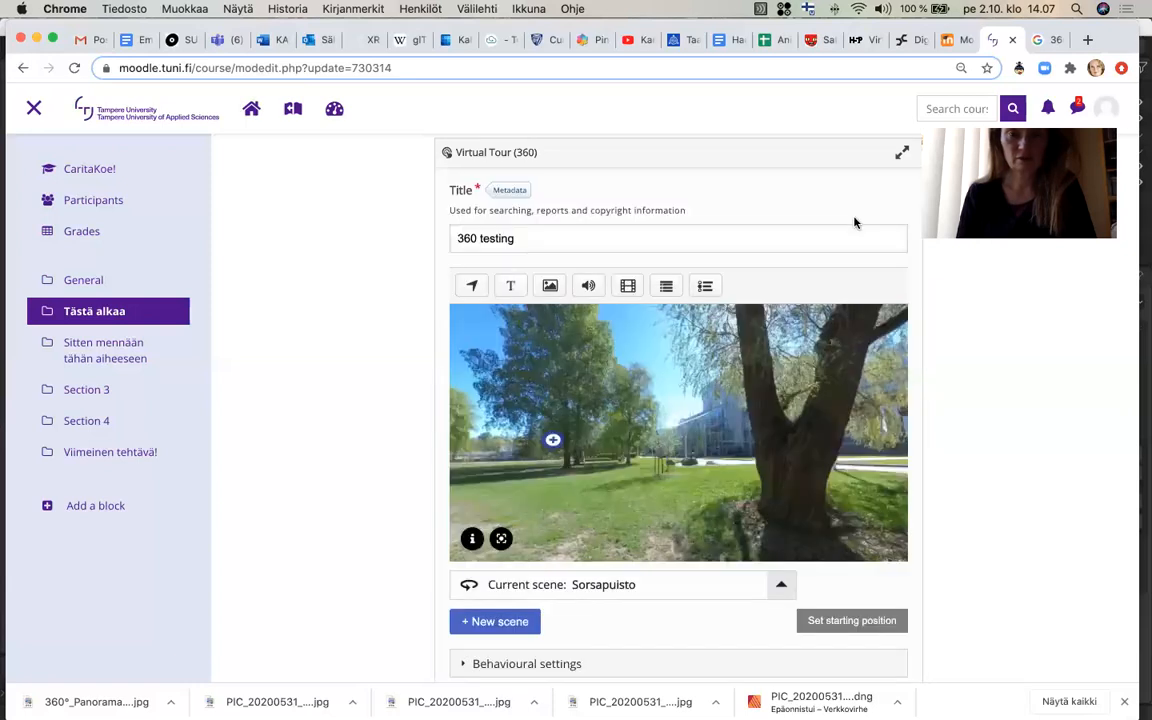
In the Lübeck scene, add a Go To Scene link to Sorsapuisto and place it in the side street beside the brick building
{"action": "left_click", "coordinate": [536, 589]}
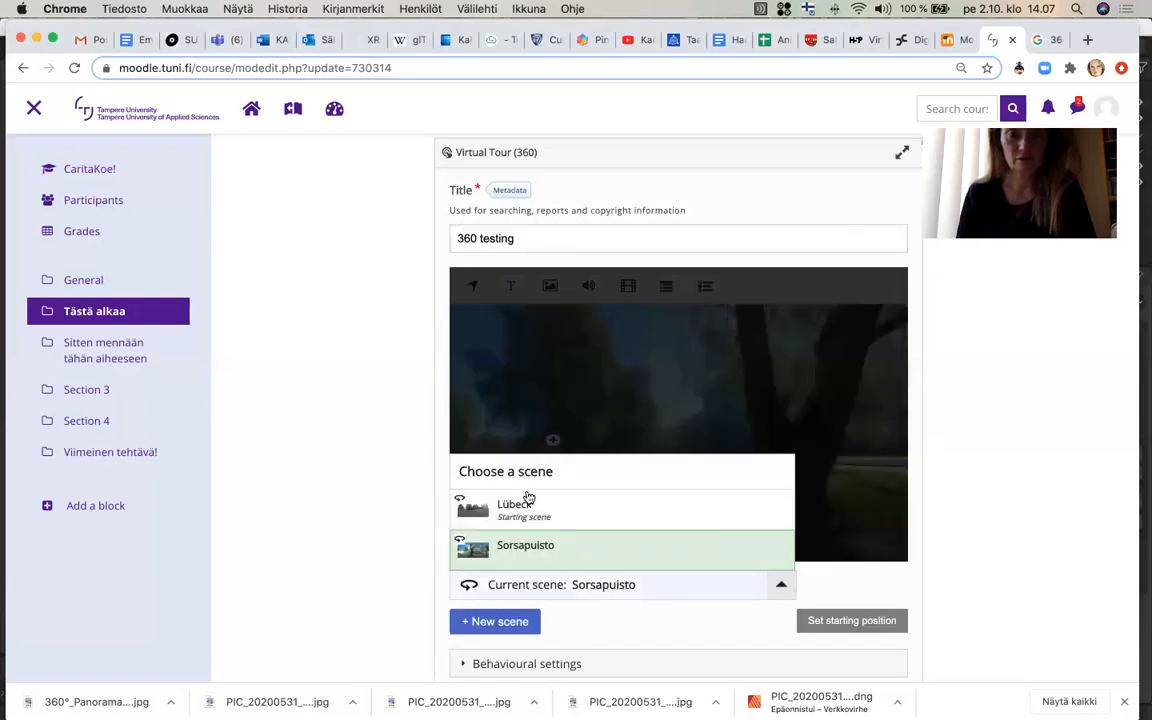
{"action": "left_click", "coordinate": [514, 505]}
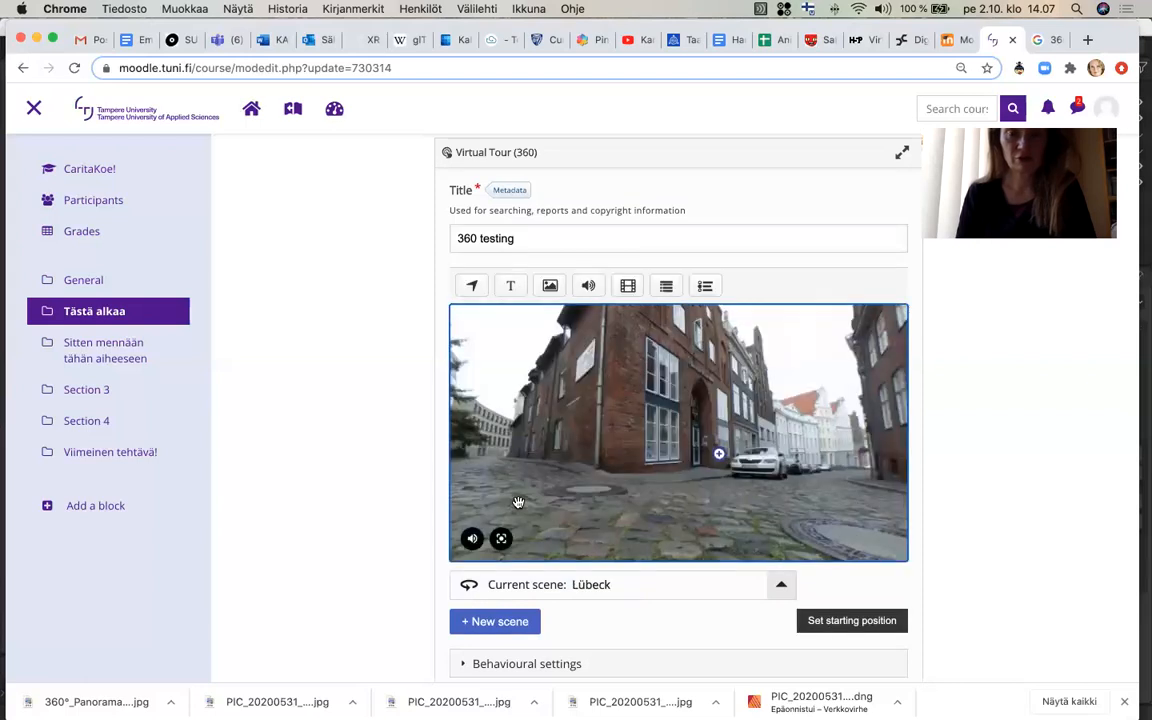
{"action": "left_click_drag", "start_coordinate": [578, 478], "coordinate": [667, 485]}
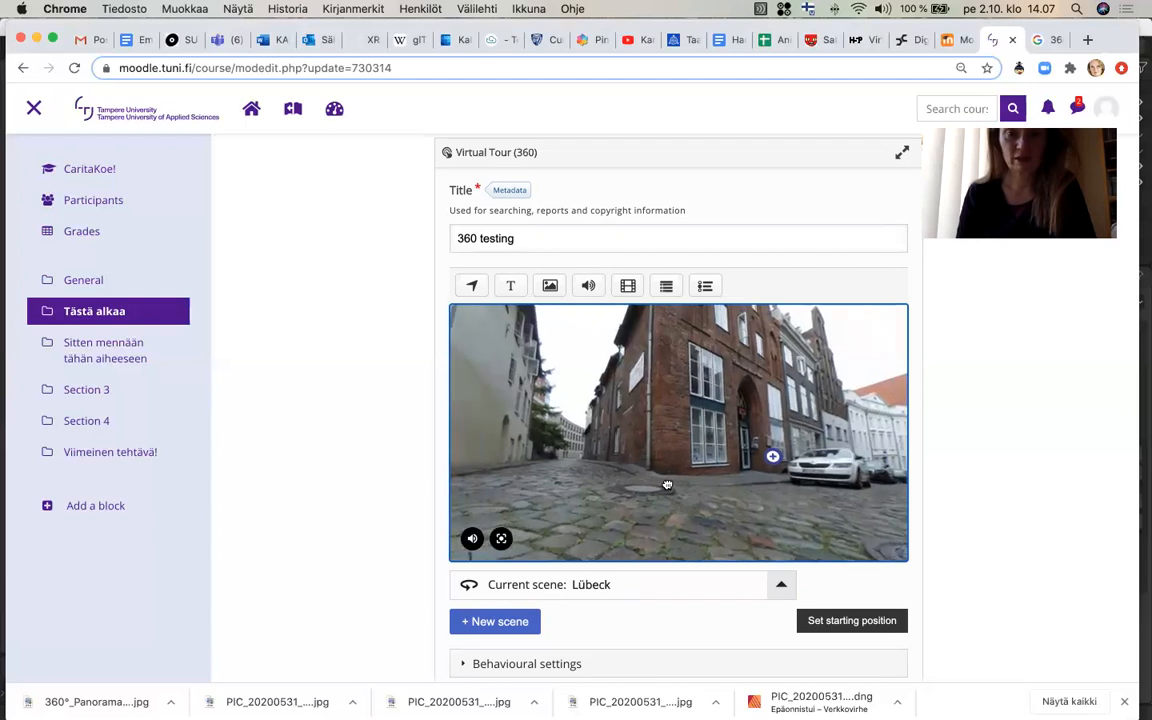
{"action": "left_click", "coordinate": [472, 287]}
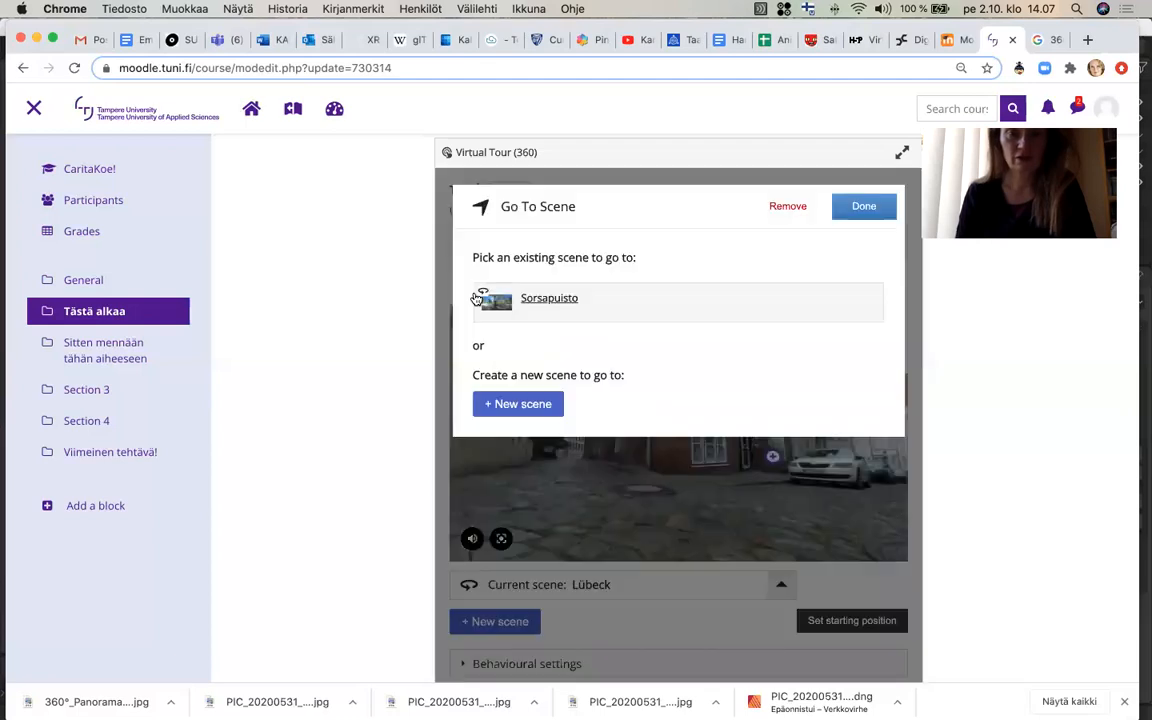
{"action": "left_click", "coordinate": [543, 304]}
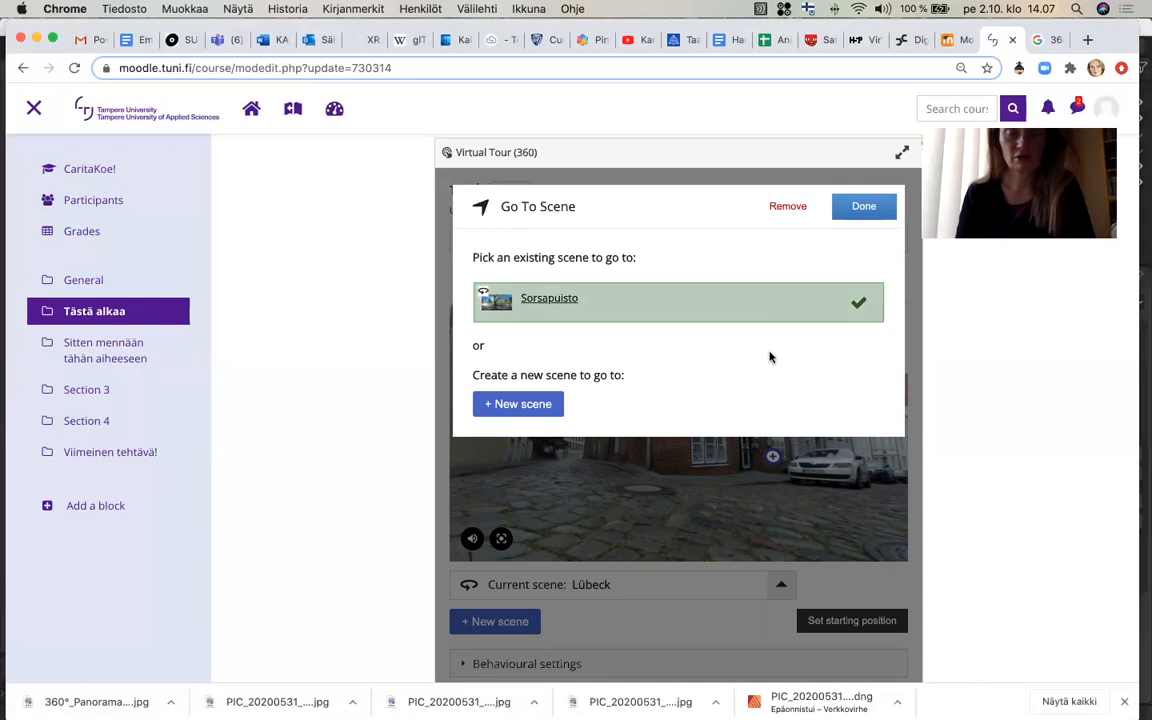
{"action": "left_click", "coordinate": [852, 207]}
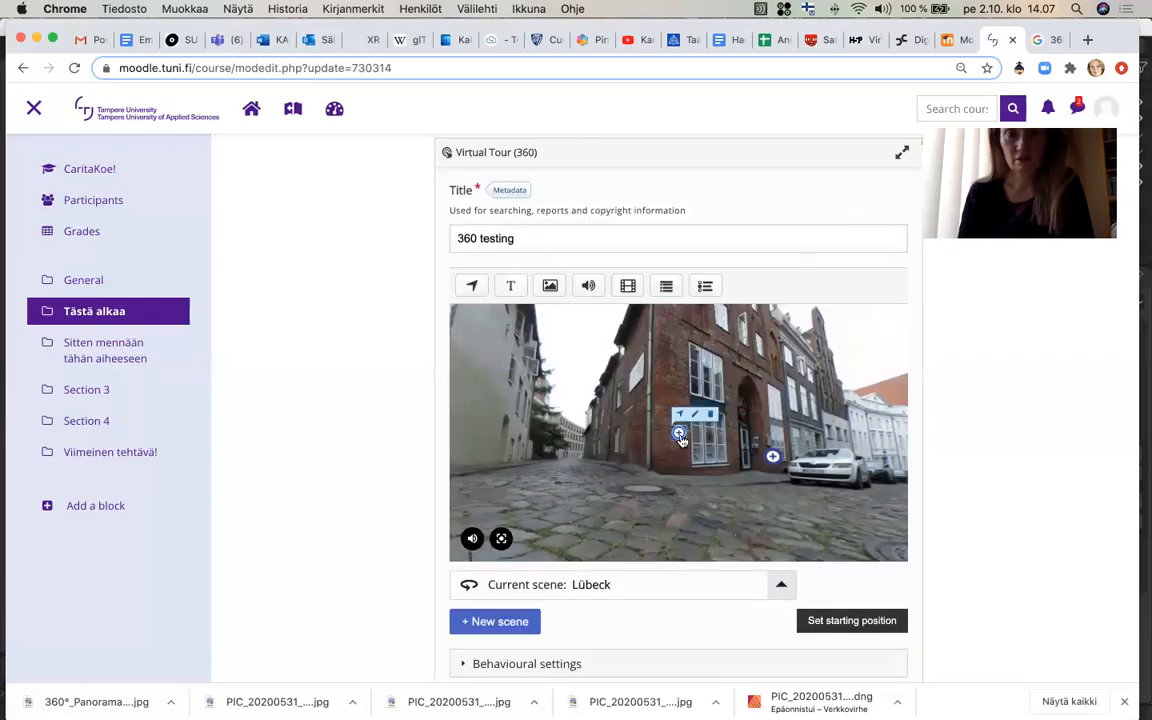
{"action": "left_click_drag", "start_coordinate": [679, 437], "coordinate": [588, 450]}
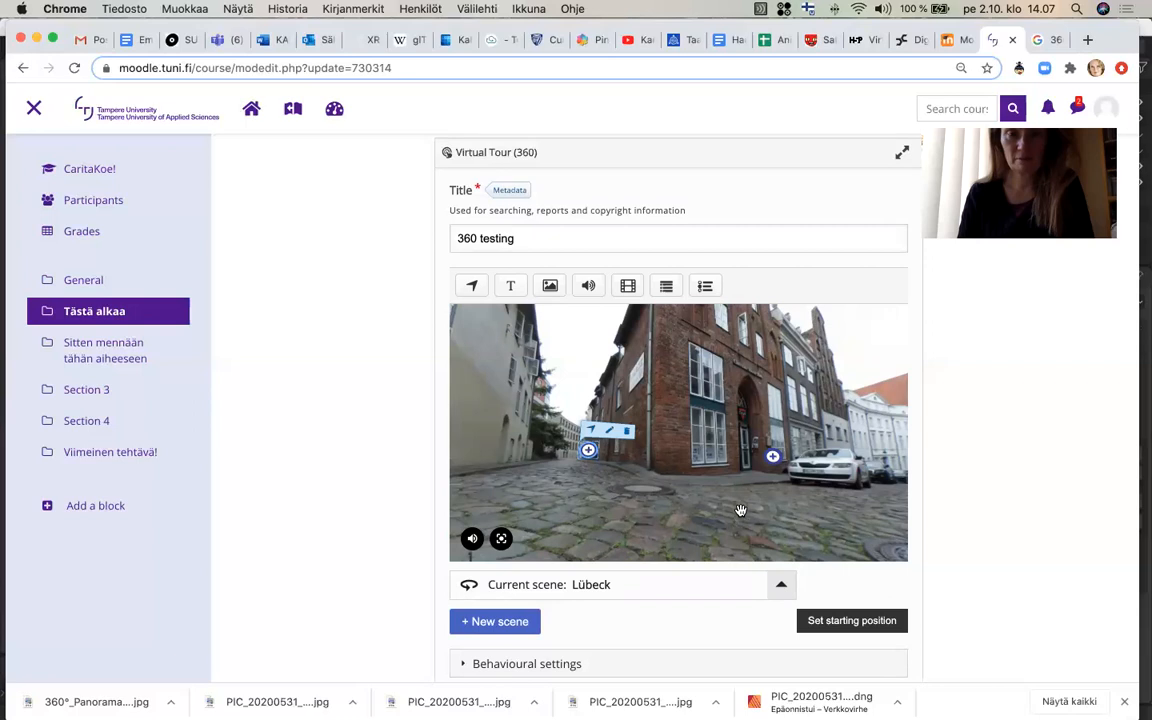
Add an audio element to the Lübeck scene and title it "Go to Sorsapuisto"
{"action": "left_click", "coordinate": [588, 287]}
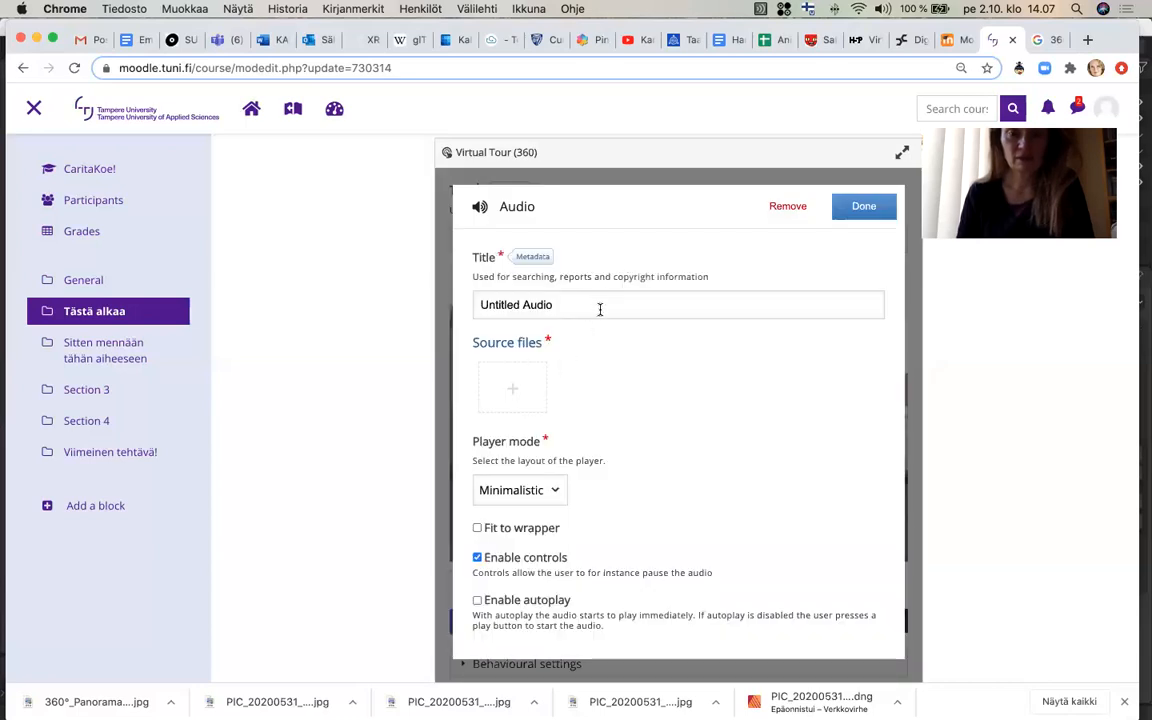
{"action": "triple_click", "coordinate": [558, 302]}
{"action": "type", "text": "G"}
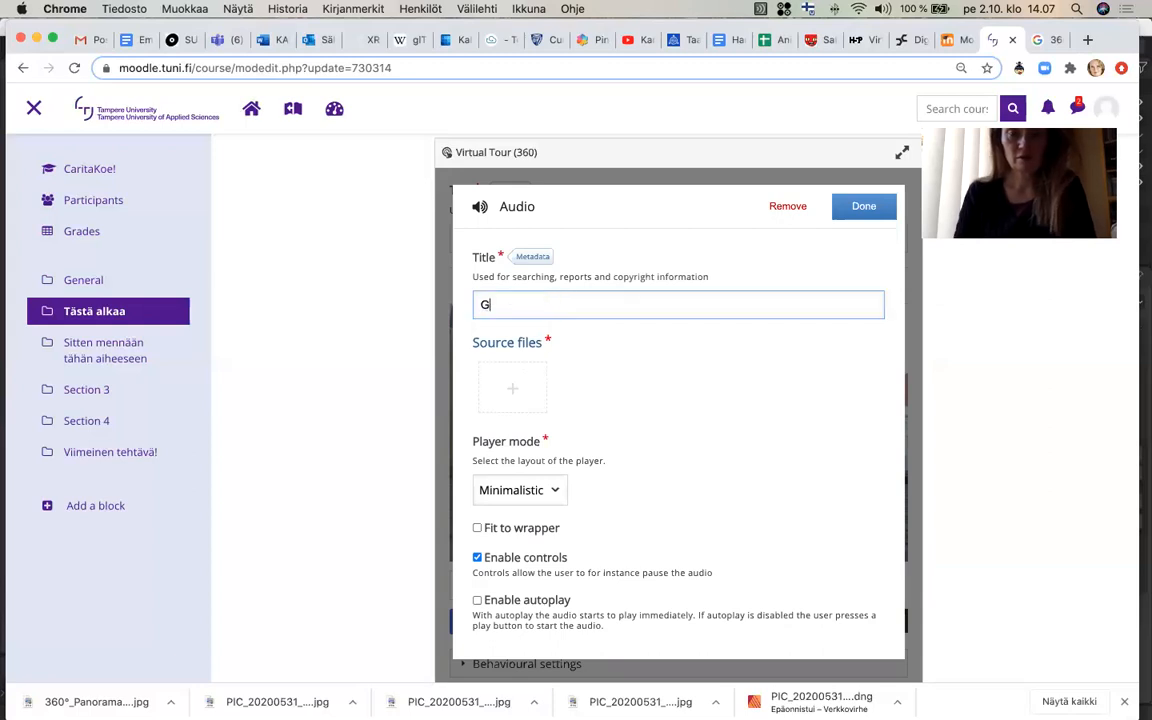
{"action": "type", "text": "o to Sor"}
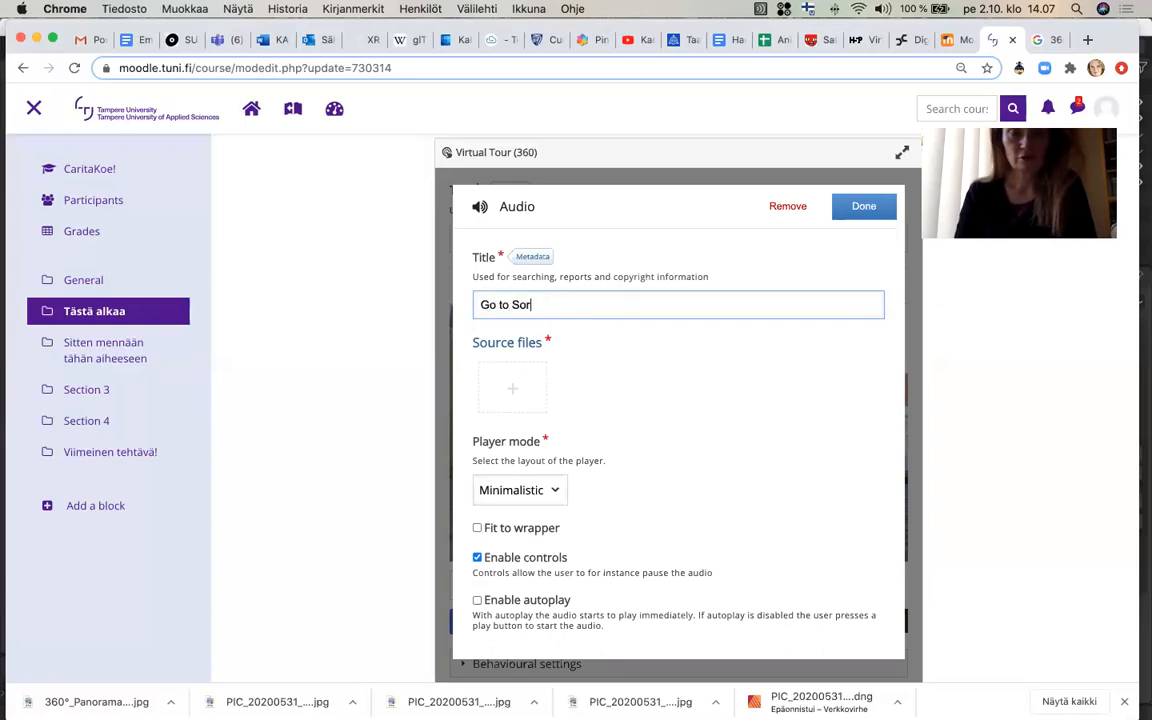
{"action": "type", "text": "sapuisto"}
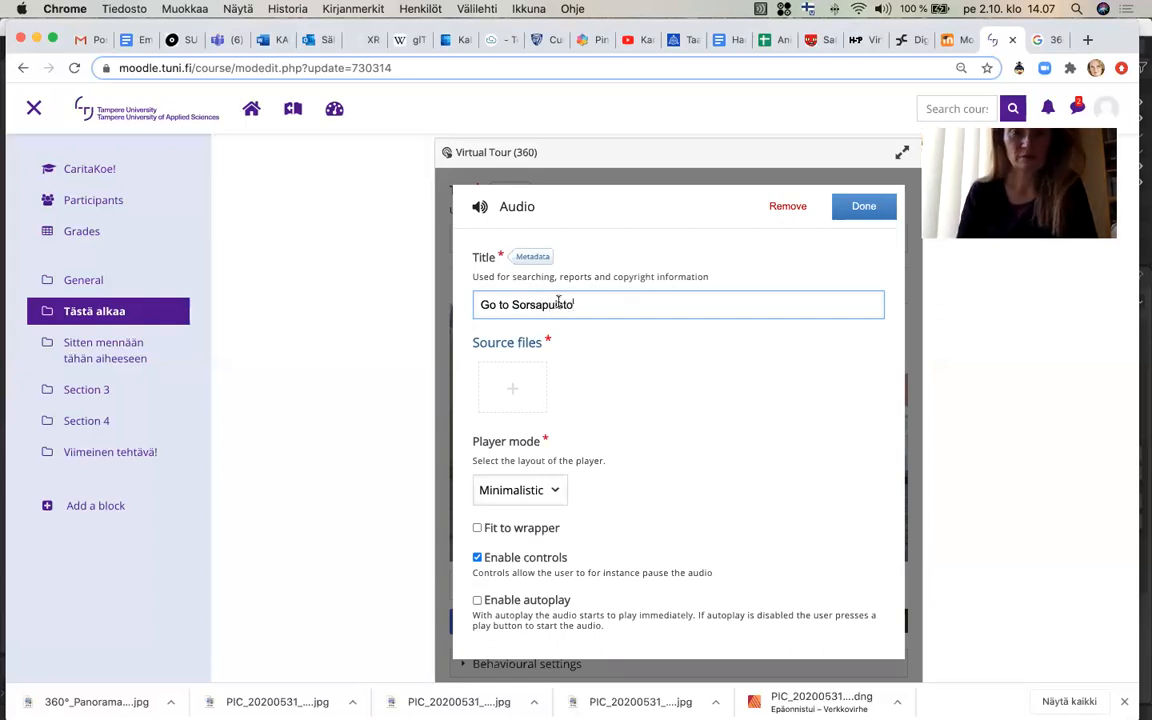
{"action": "left_click", "coordinate": [513, 391]}
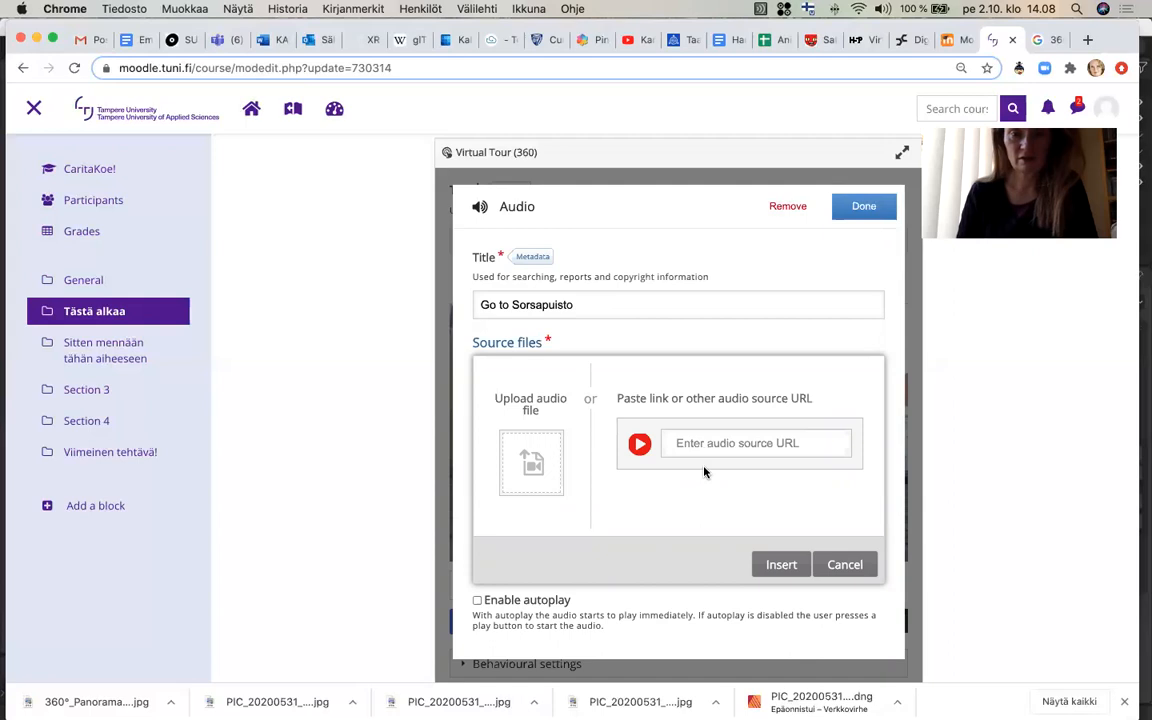
{"action": "left_click", "coordinate": [543, 463]}
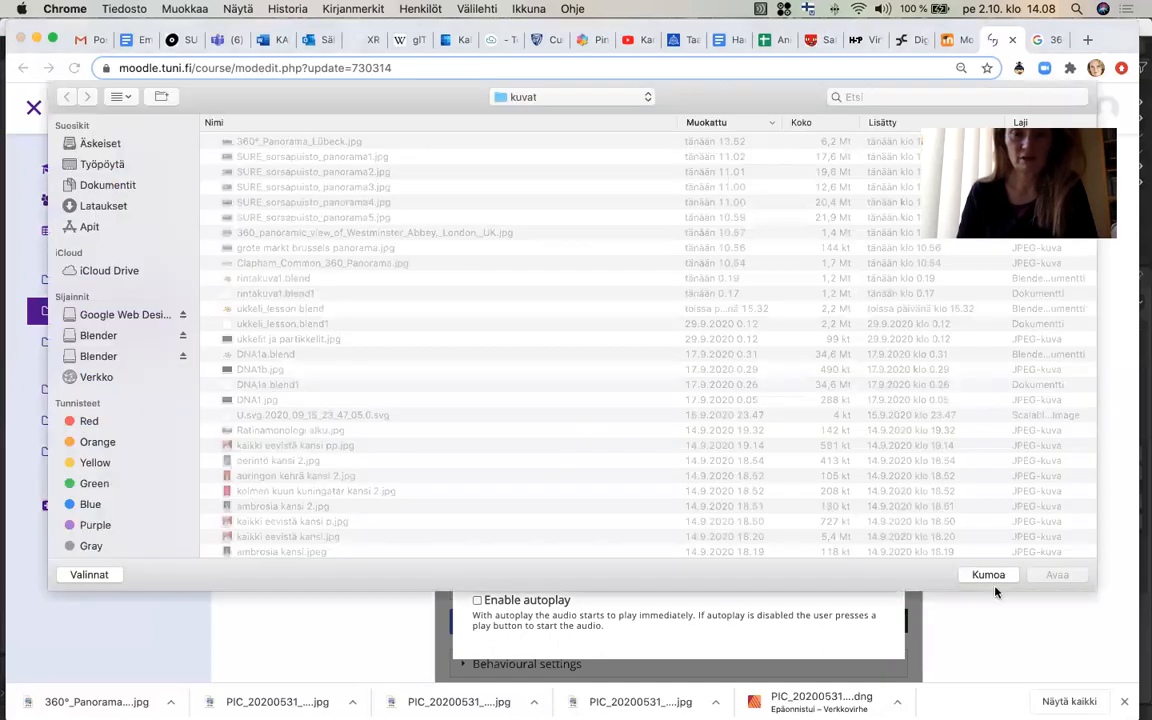
{"action": "left_click", "coordinate": [989, 576]}
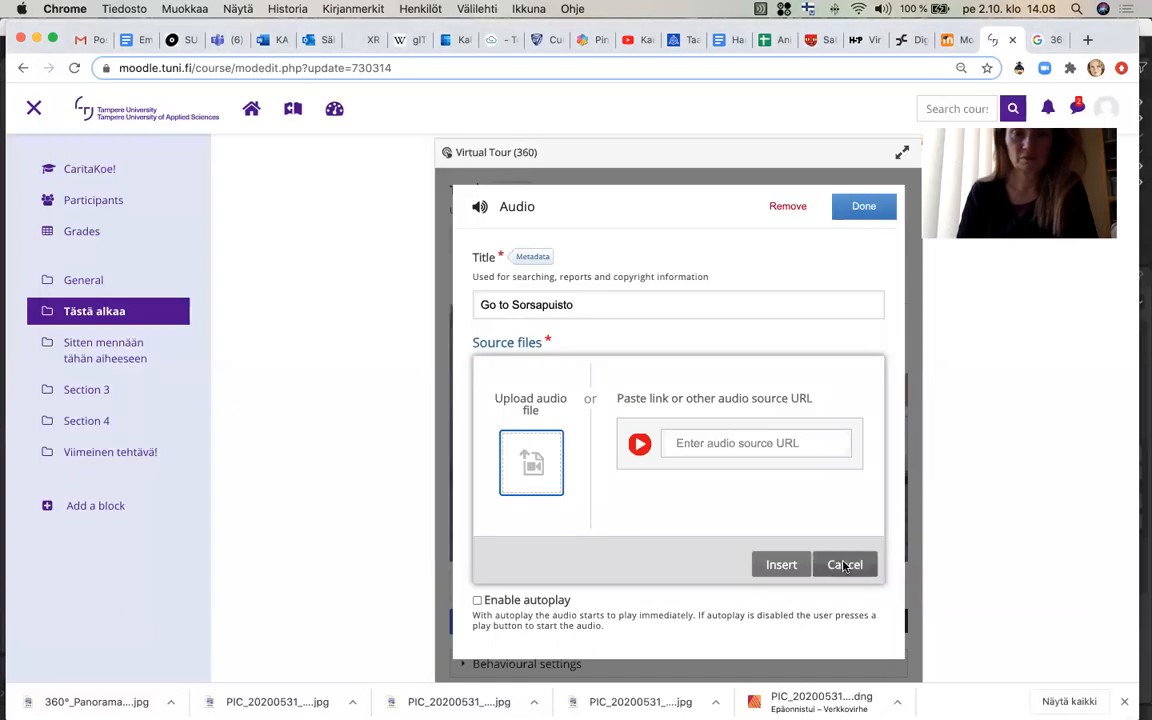
{"action": "left_click", "coordinate": [844, 566]}
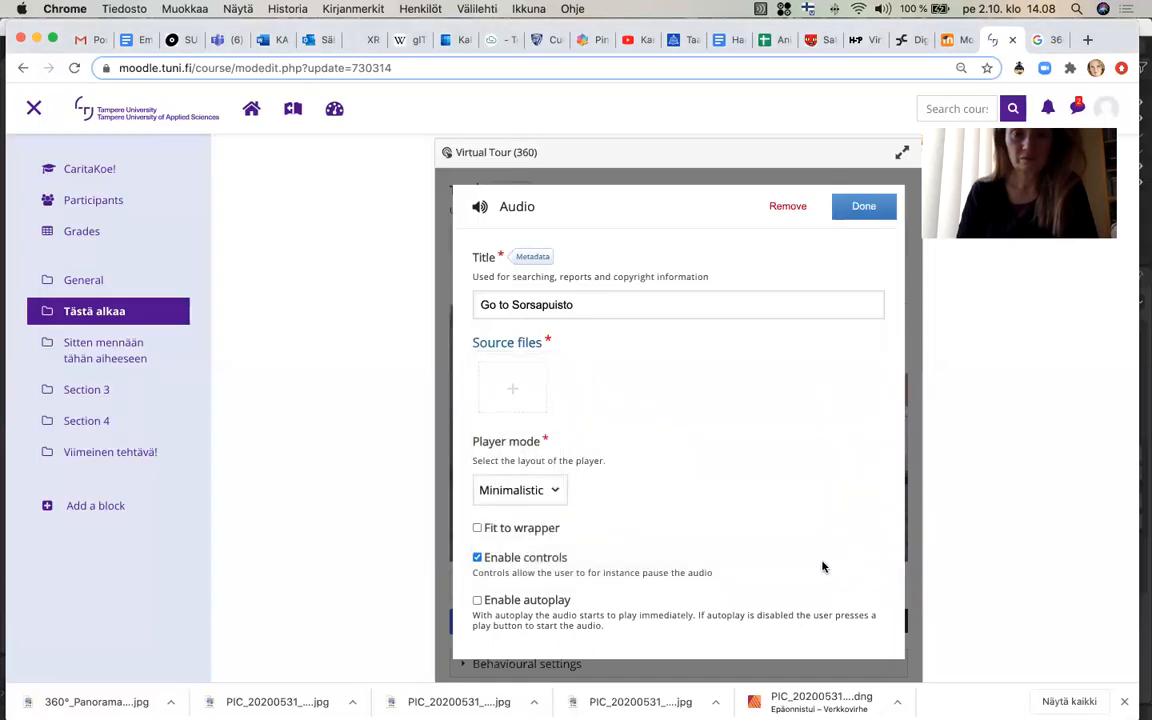
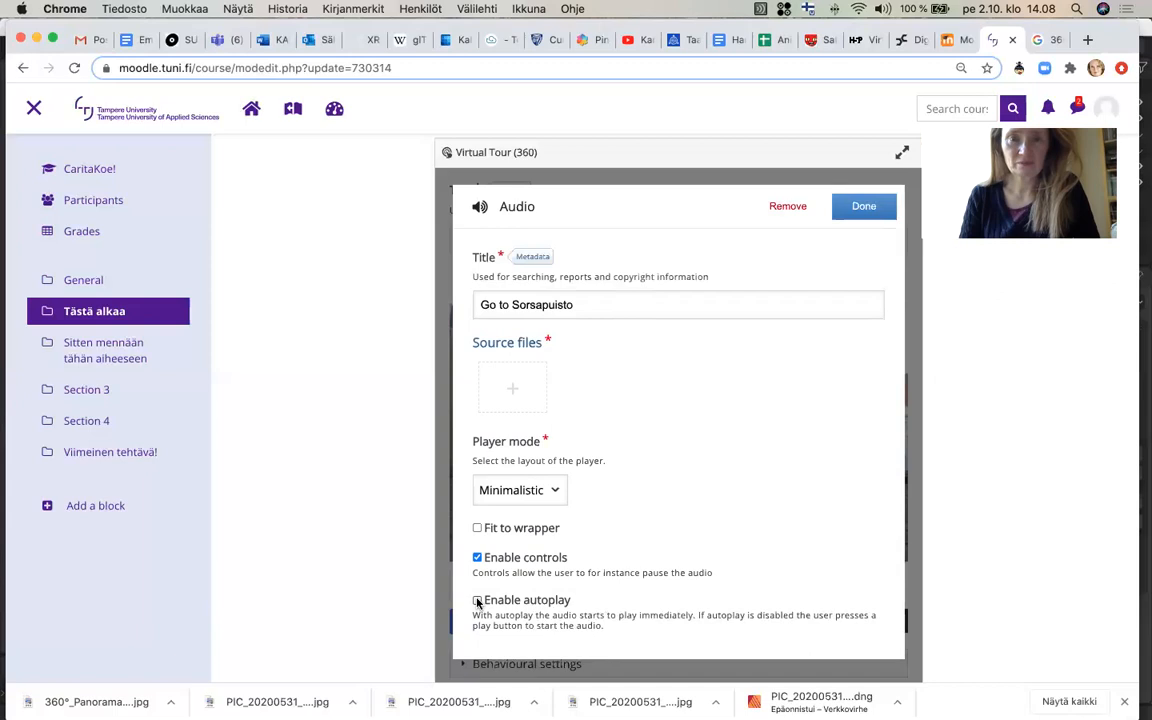
Start uploading a source file for the audio element and look through the Desktop, Documents, and Unreal and Unity Projects folders for a sound
{"action": "left_click", "coordinate": [511, 403]}
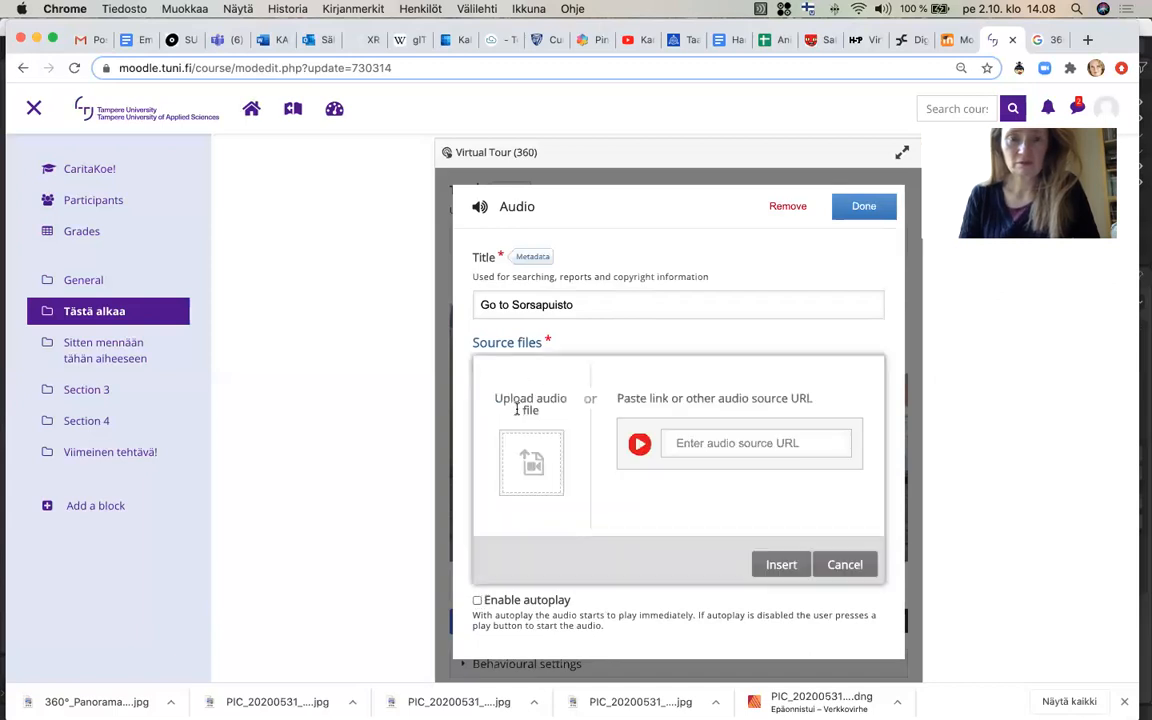
{"action": "left_click", "coordinate": [530, 462]}
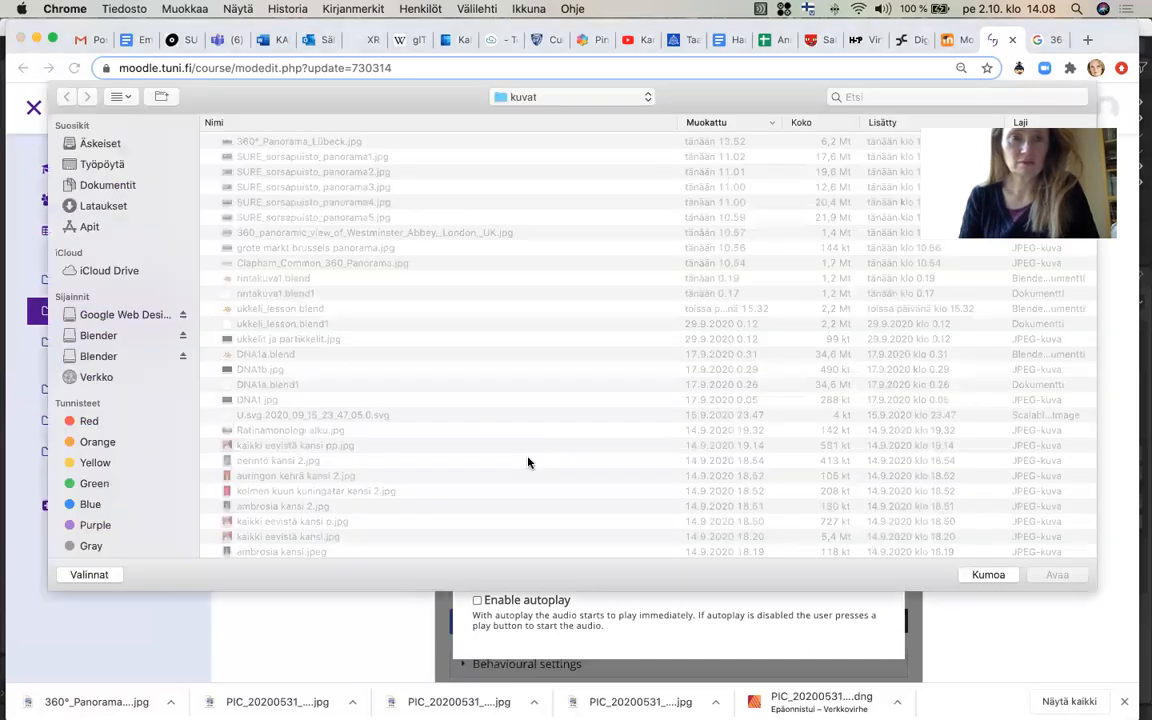
{"action": "left_click", "coordinate": [100, 185]}
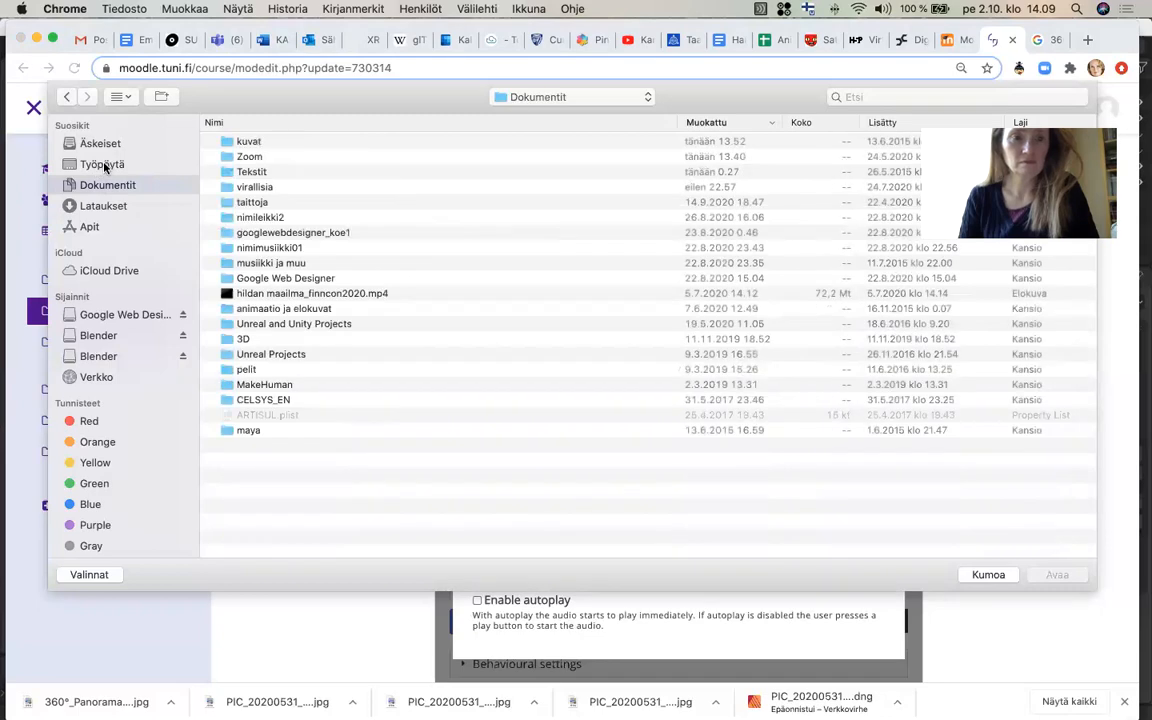
{"action": "left_click", "coordinate": [104, 166]}
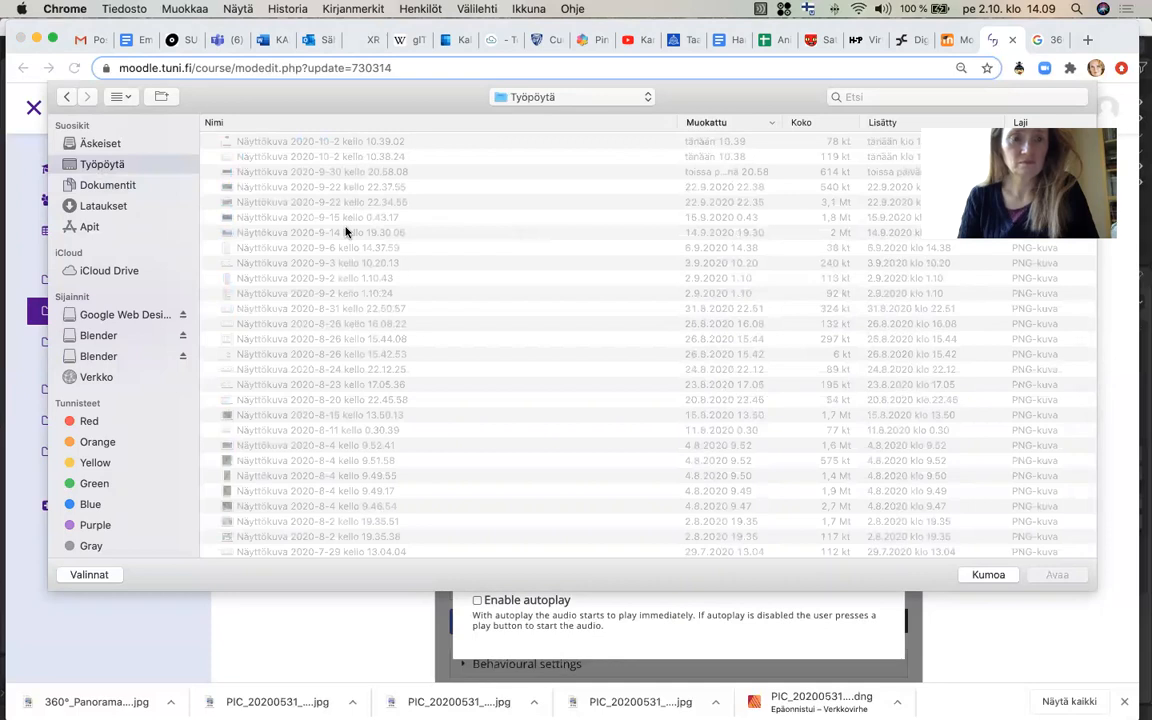
{"action": "scroll", "coordinate": [340, 232], "scroll_direction": "down", "scroll_amount": 3}
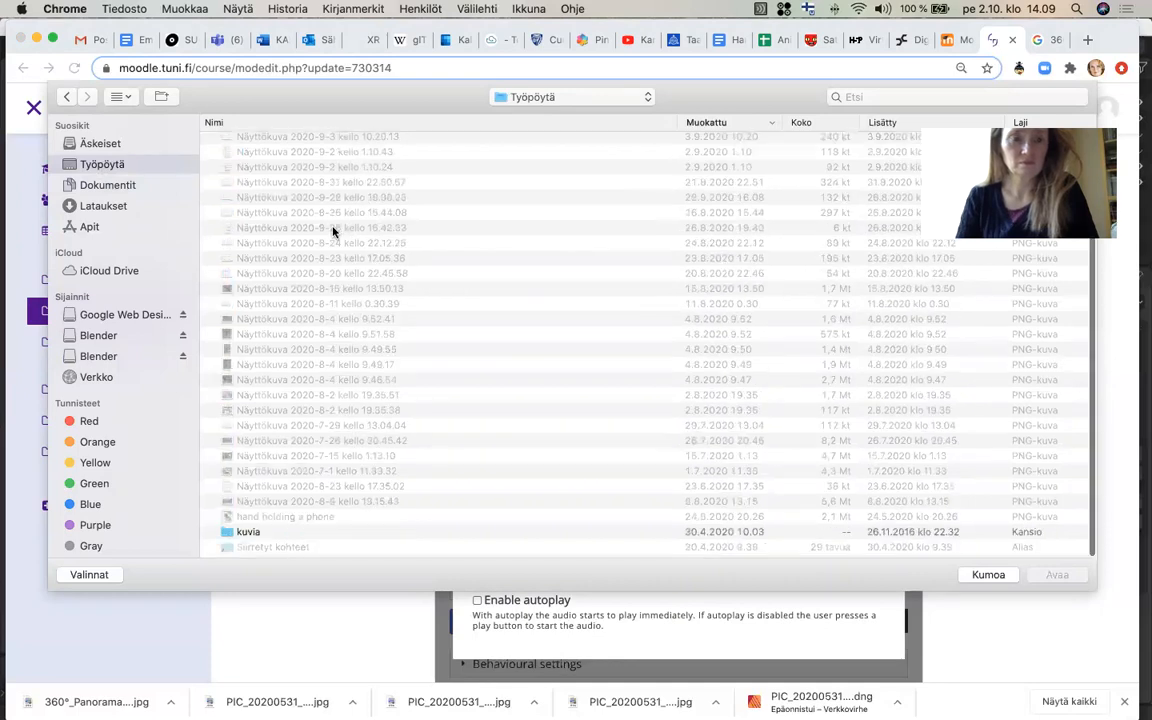
{"action": "left_click", "coordinate": [128, 189]}
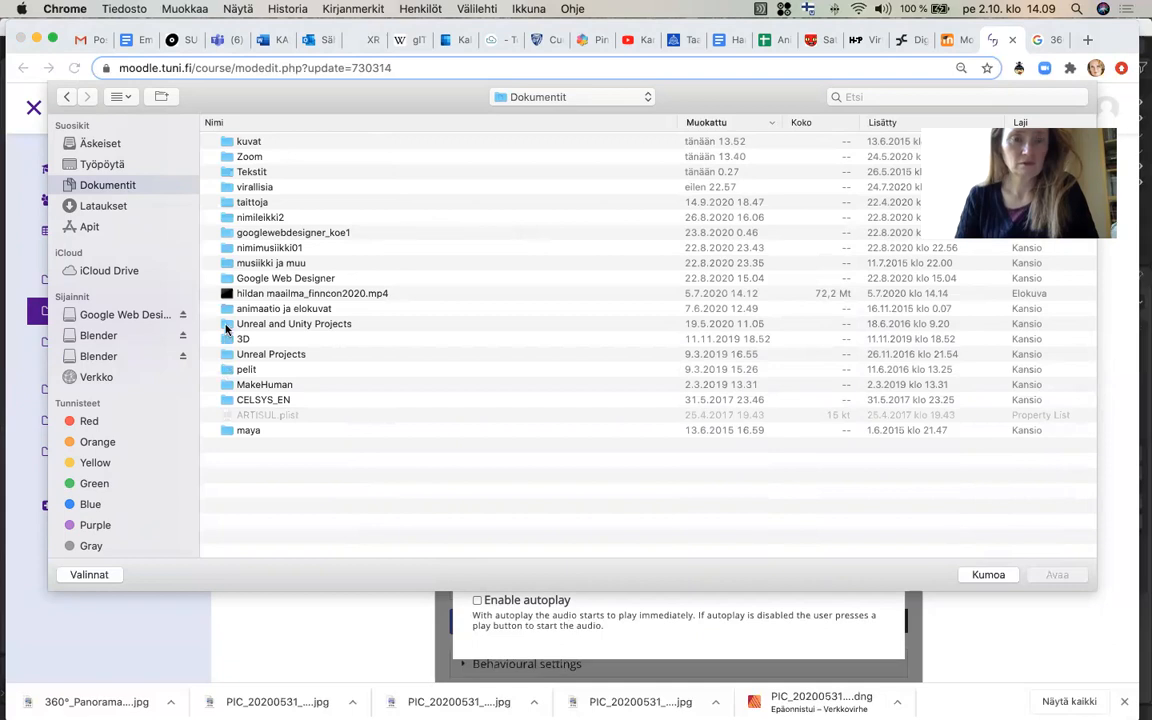
{"action": "left_click", "coordinate": [226, 326]}
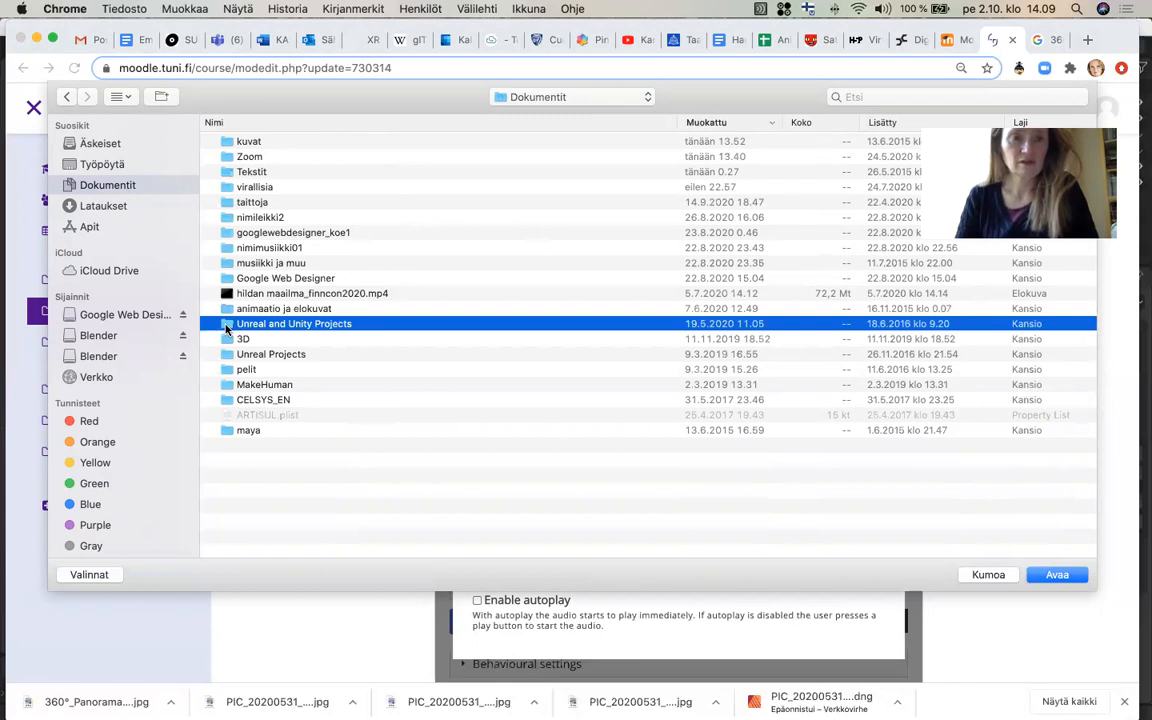
{"action": "double_click", "coordinate": [226, 326]}
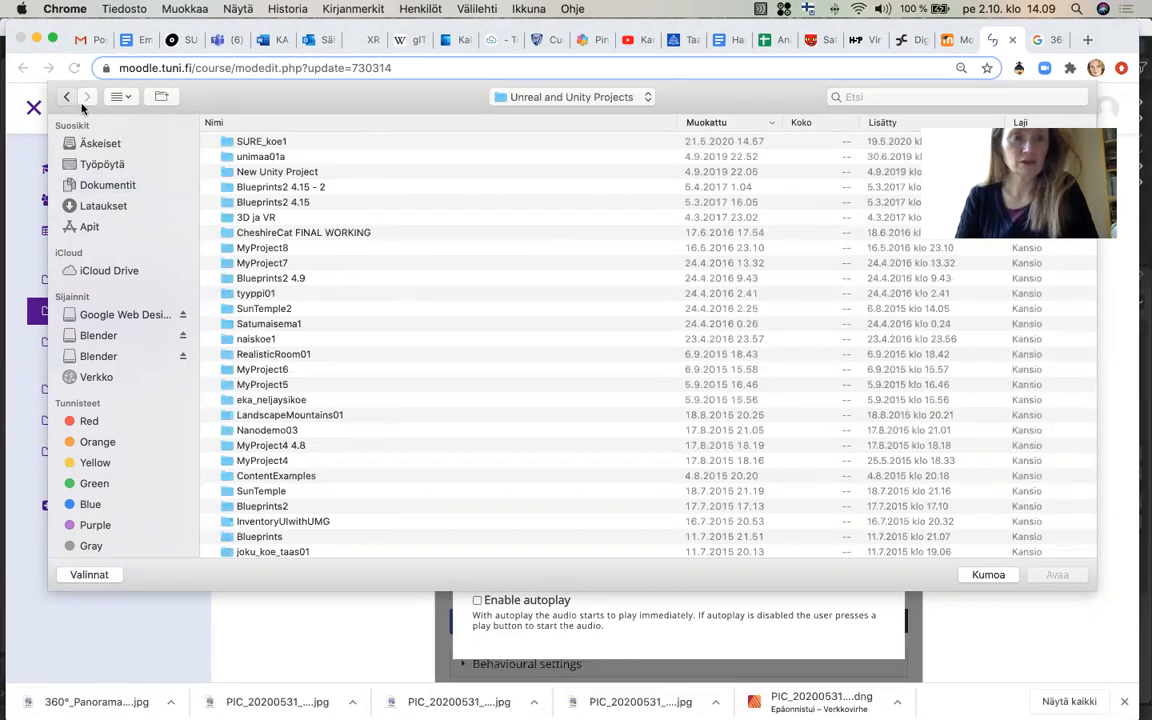
{"action": "left_click", "coordinate": [66, 96]}
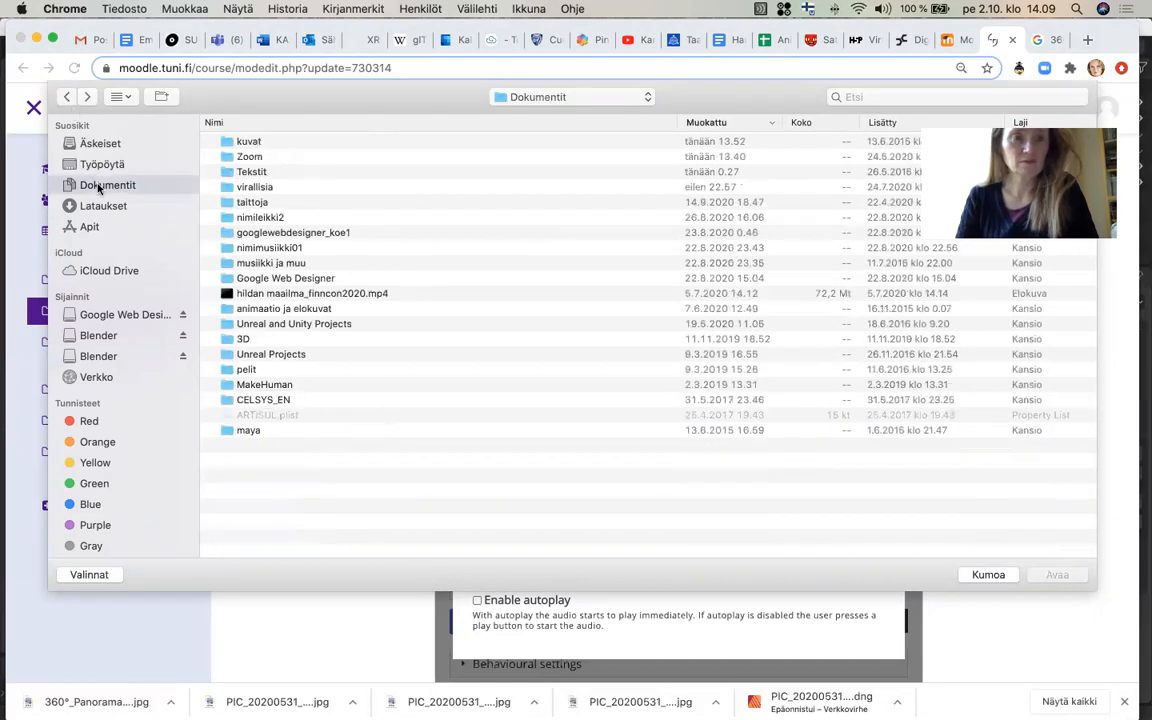
Upload the Galop Marquis MP3 from the "musiikki ja muu" folder as the audio element's source file
{"action": "left_click", "coordinate": [227, 263]}
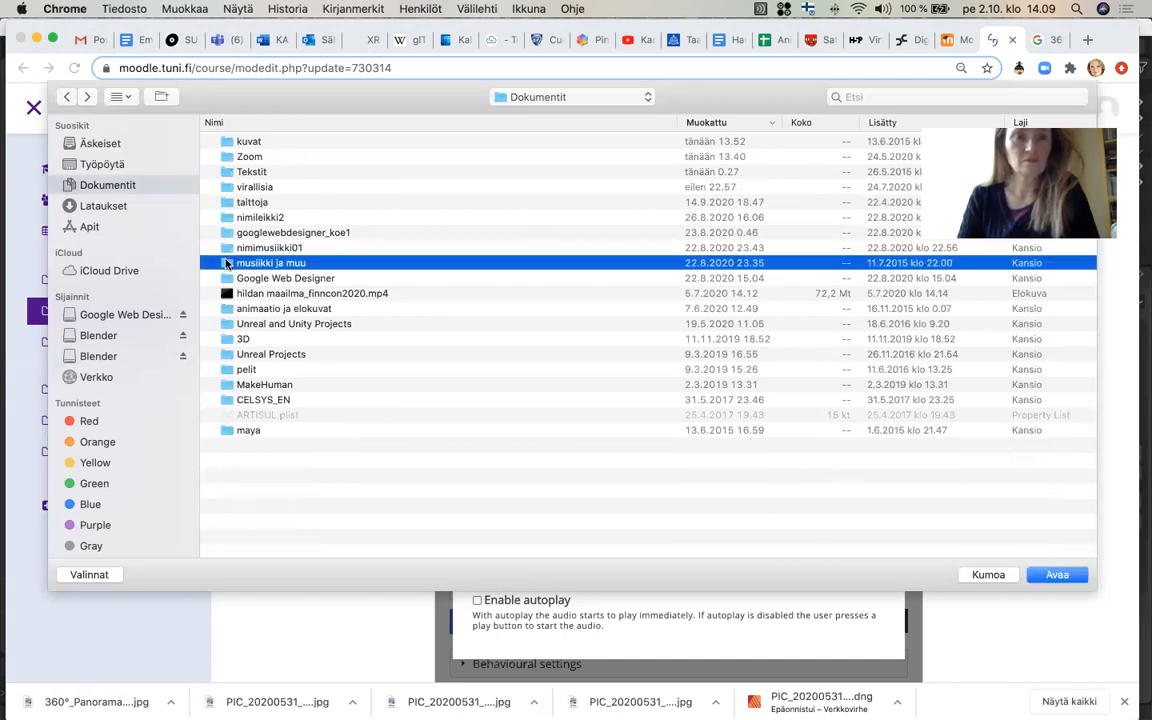
{"action": "double_click", "coordinate": [227, 263]}
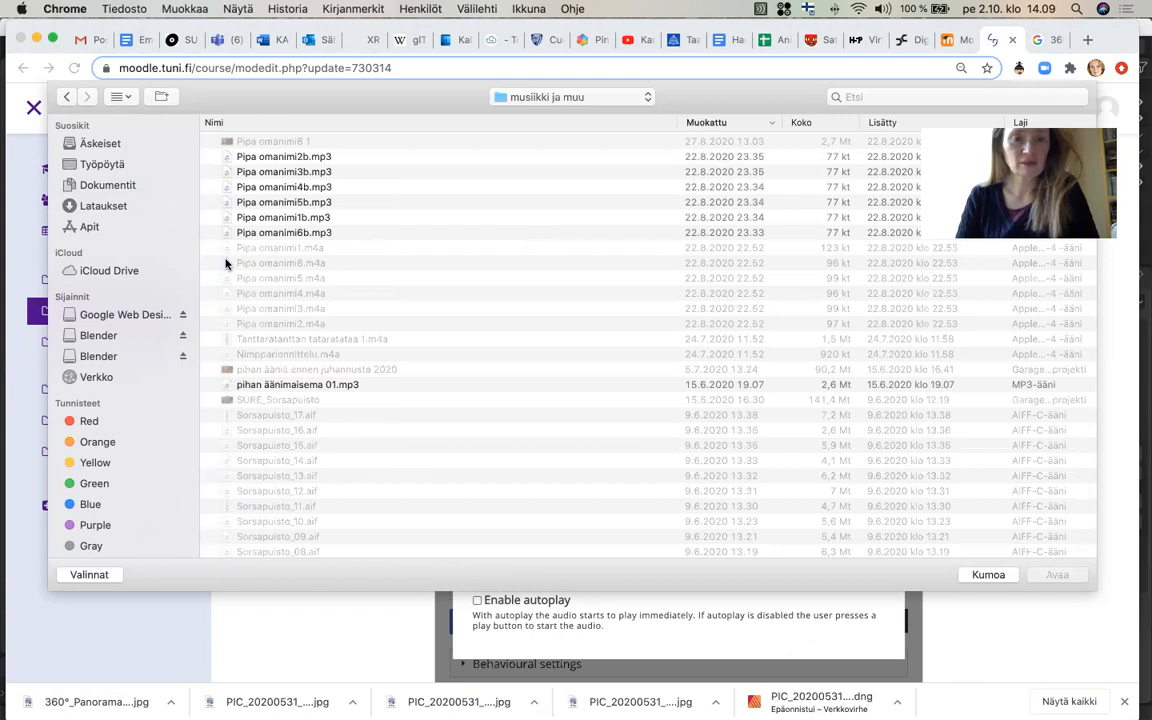
{"action": "scroll", "coordinate": [226, 264], "scroll_direction": "down", "scroll_amount": 5}
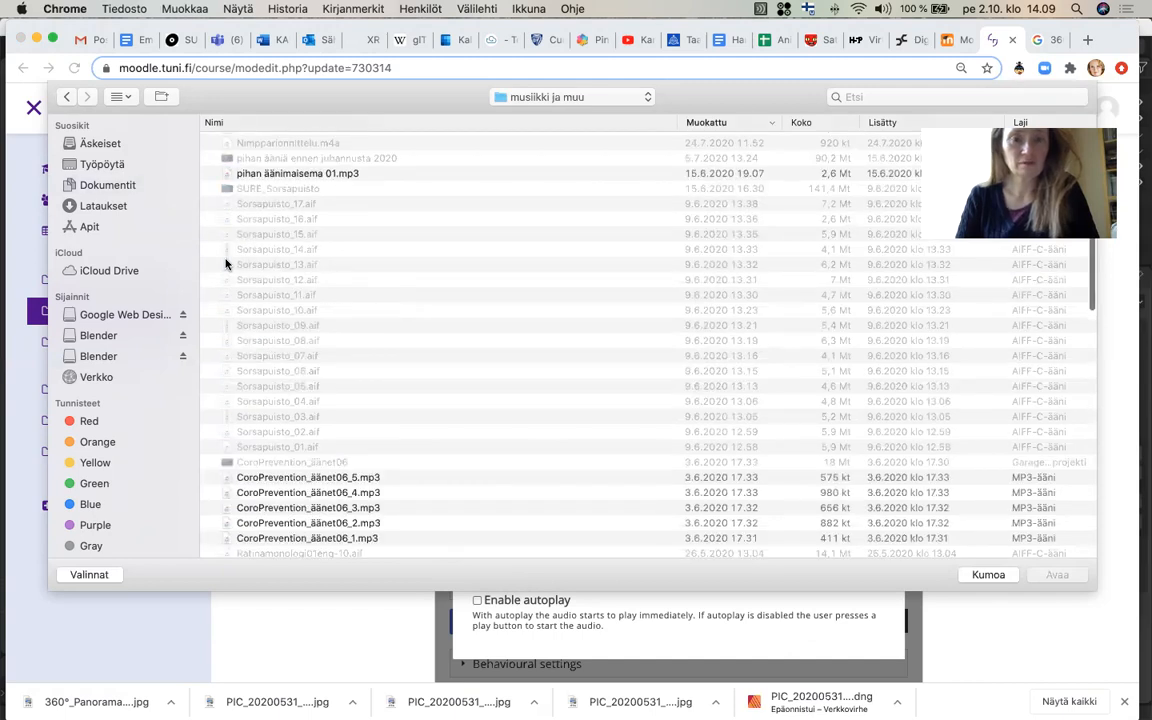
{"action": "scroll", "coordinate": [226, 264], "scroll_direction": "down", "scroll_amount": 3}
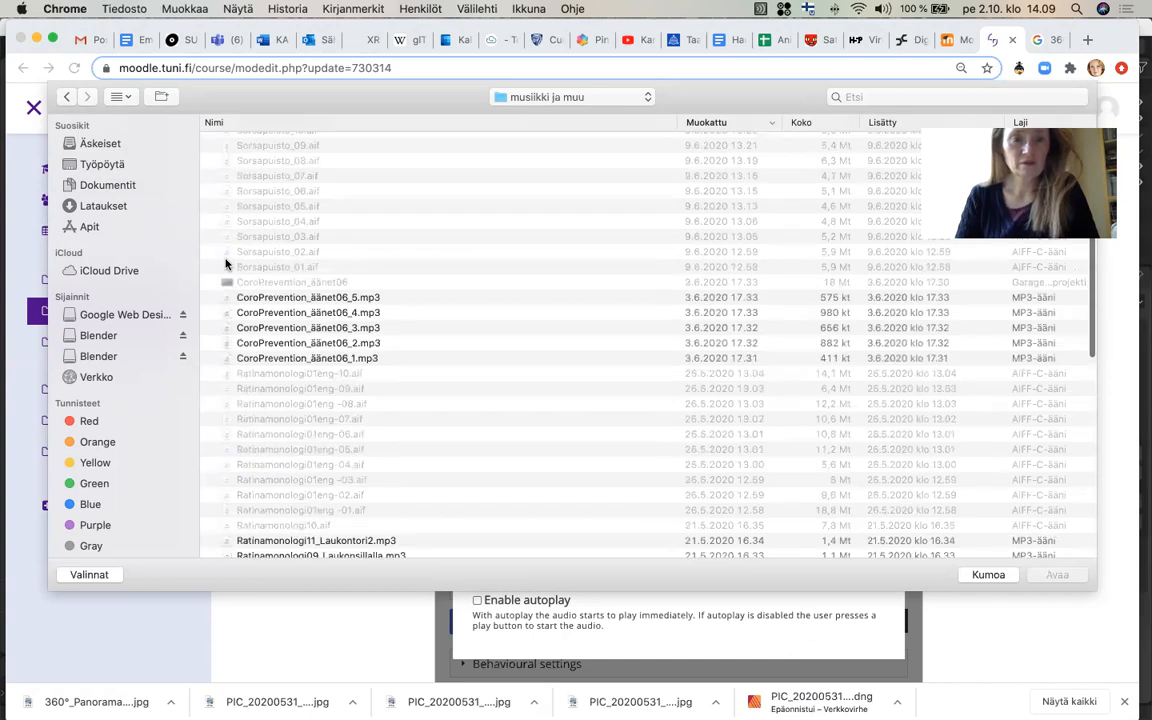
{"action": "scroll", "coordinate": [226, 264], "scroll_direction": "down", "scroll_amount": 2}
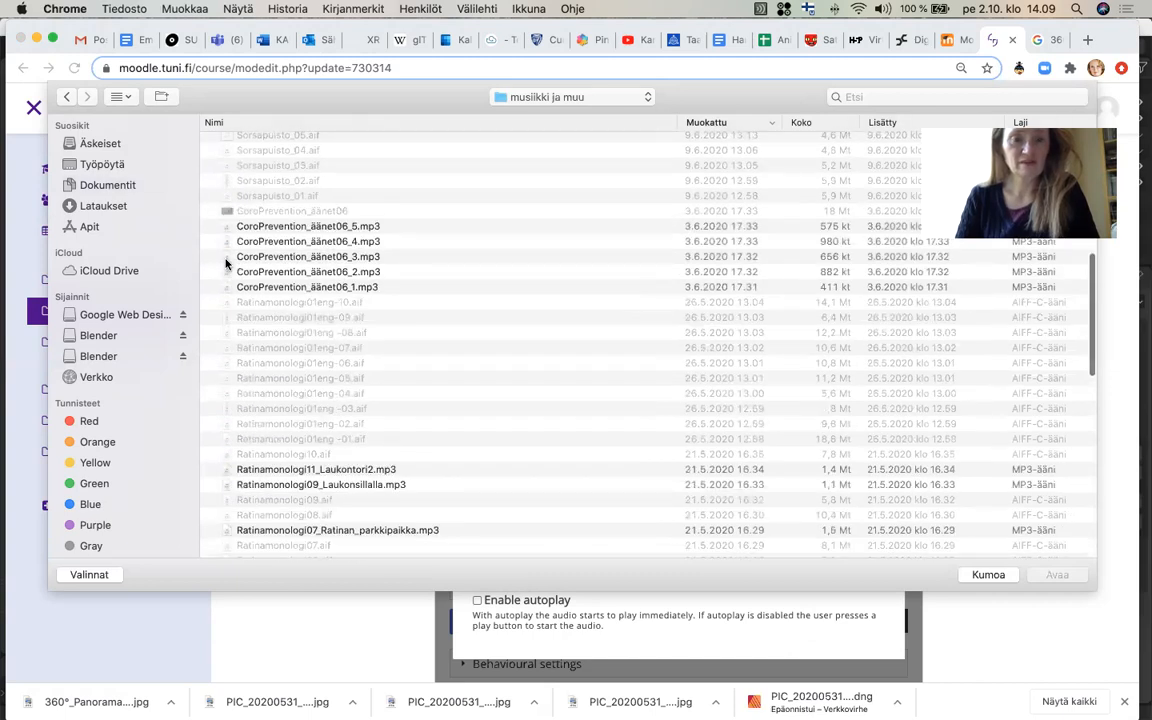
{"action": "scroll", "coordinate": [226, 264], "scroll_direction": "down", "scroll_amount": 4}
{"action": "scroll", "coordinate": [226, 264], "scroll_direction": "down", "scroll_amount": 2}
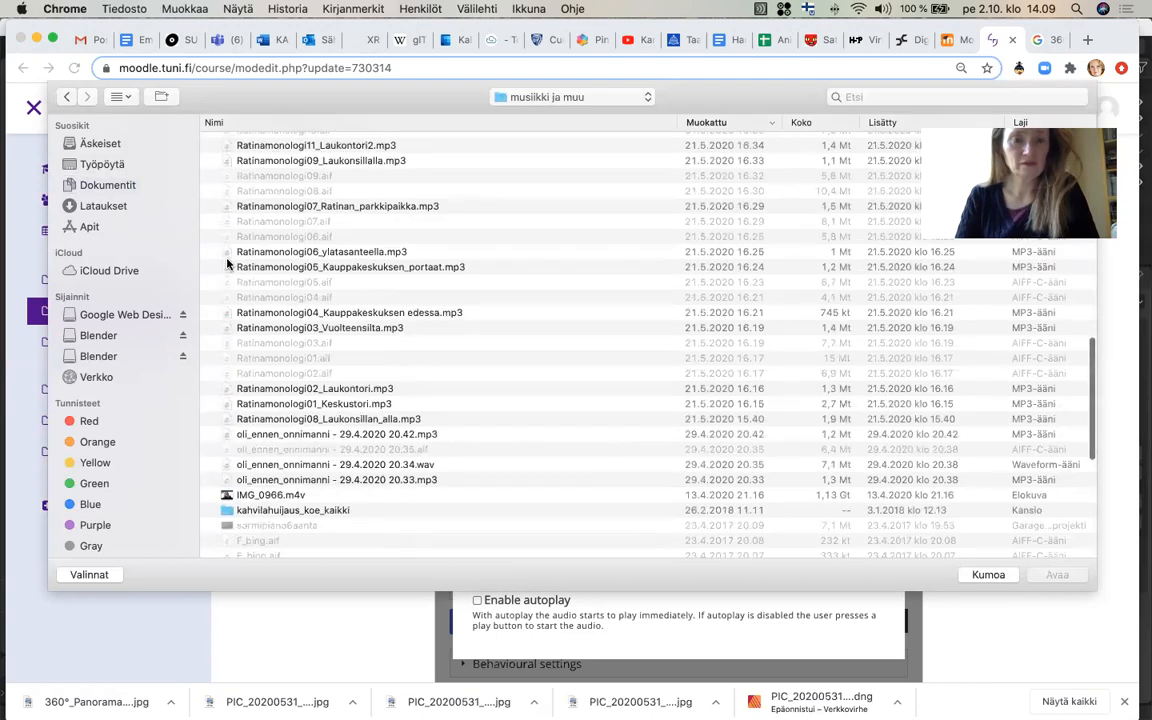
{"action": "scroll", "coordinate": [226, 264], "scroll_direction": "down", "scroll_amount": 2}
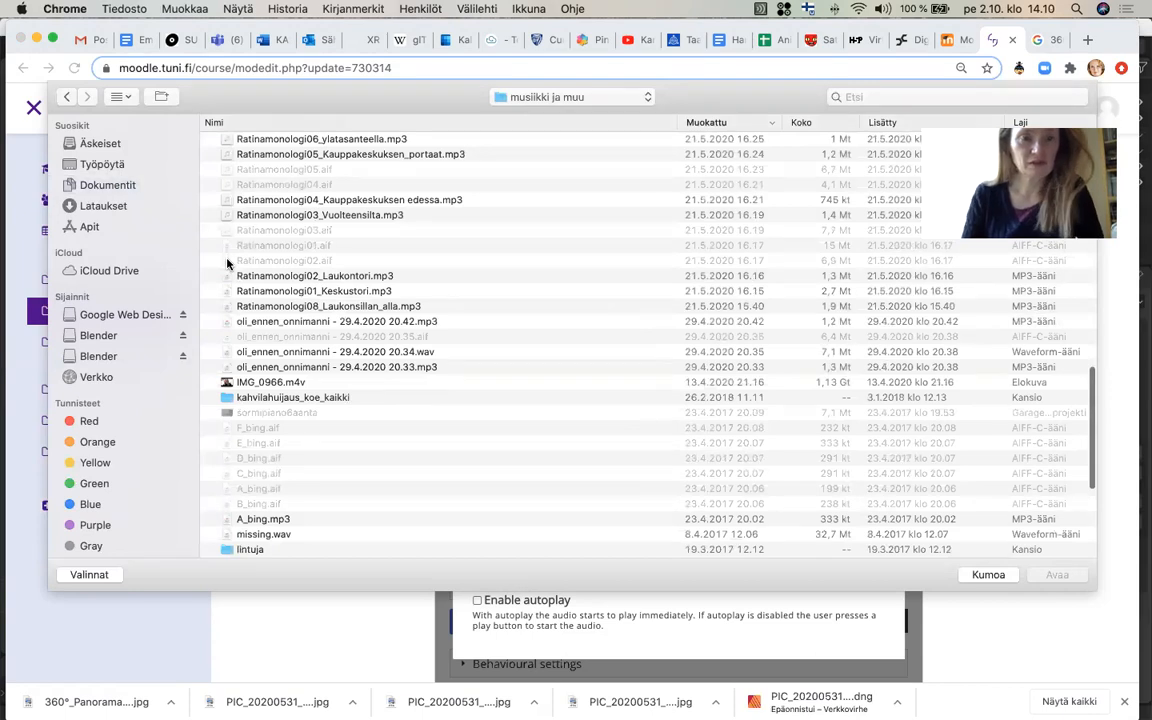
{"action": "scroll", "coordinate": [226, 264], "scroll_direction": "down", "scroll_amount": 4}
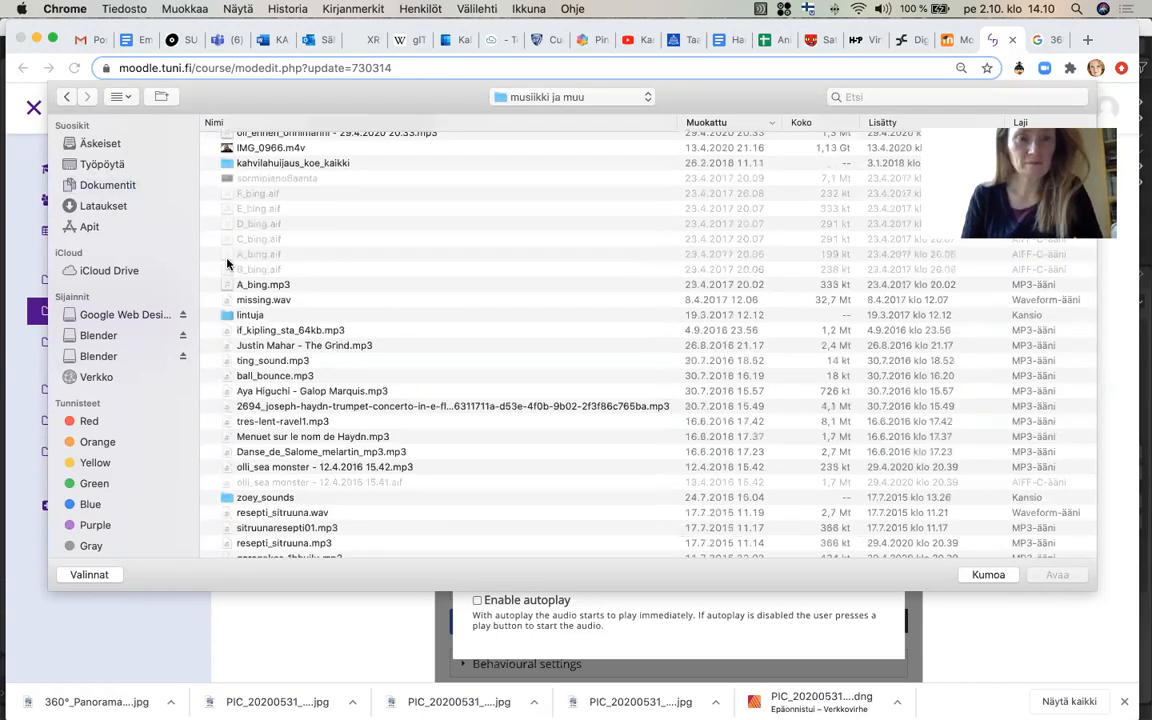
{"action": "left_click", "coordinate": [287, 392]}
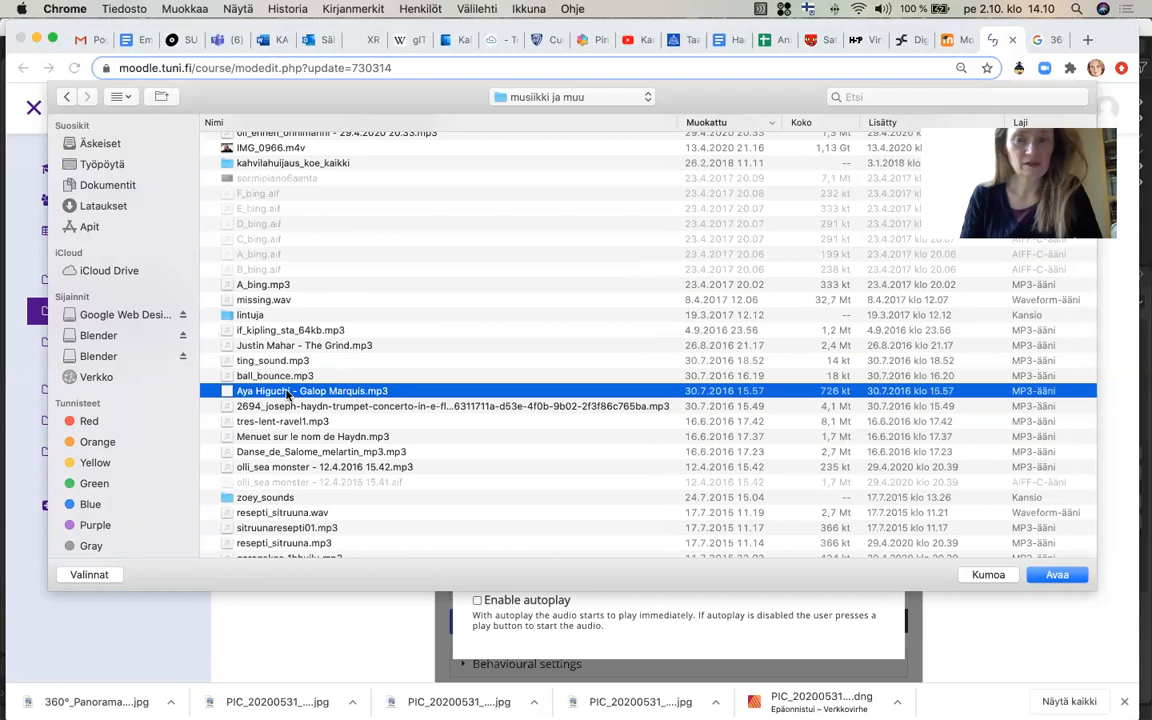
{"action": "double_click", "coordinate": [287, 392]}
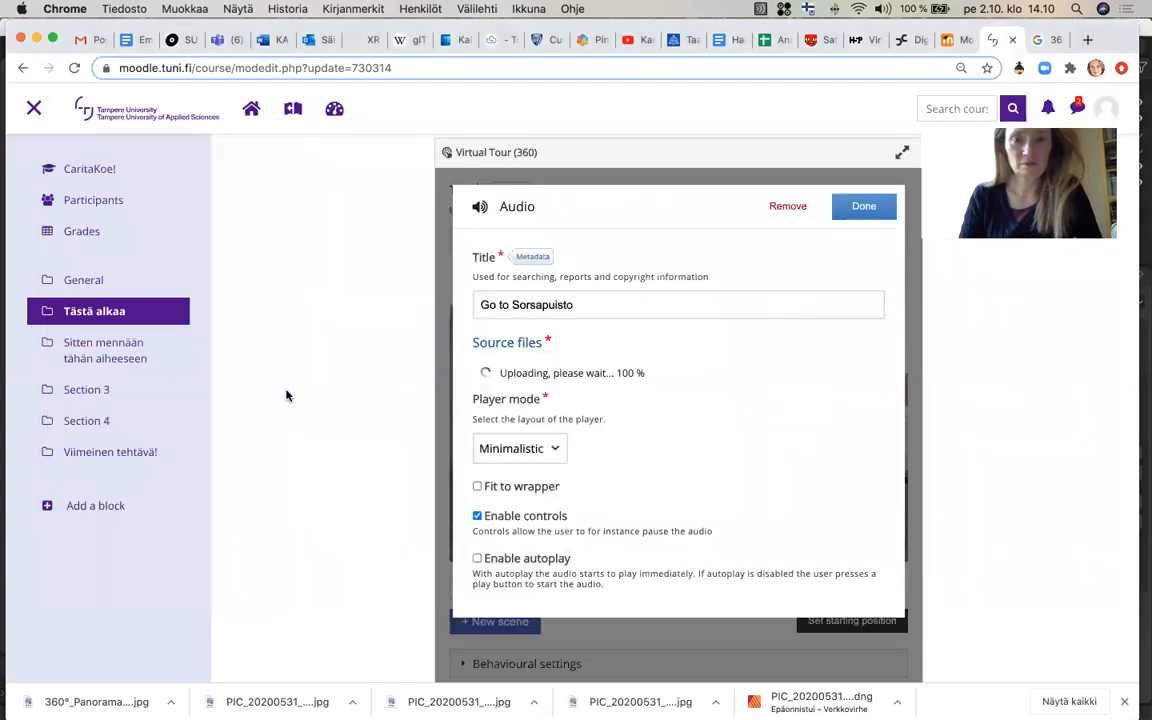
Enable autoplay for the audio, finish its settings and place its icon in the side street beside the Sorsapuisto link
{"action": "scroll", "coordinate": [783, 428], "scroll_direction": "down", "scroll_amount": 1}
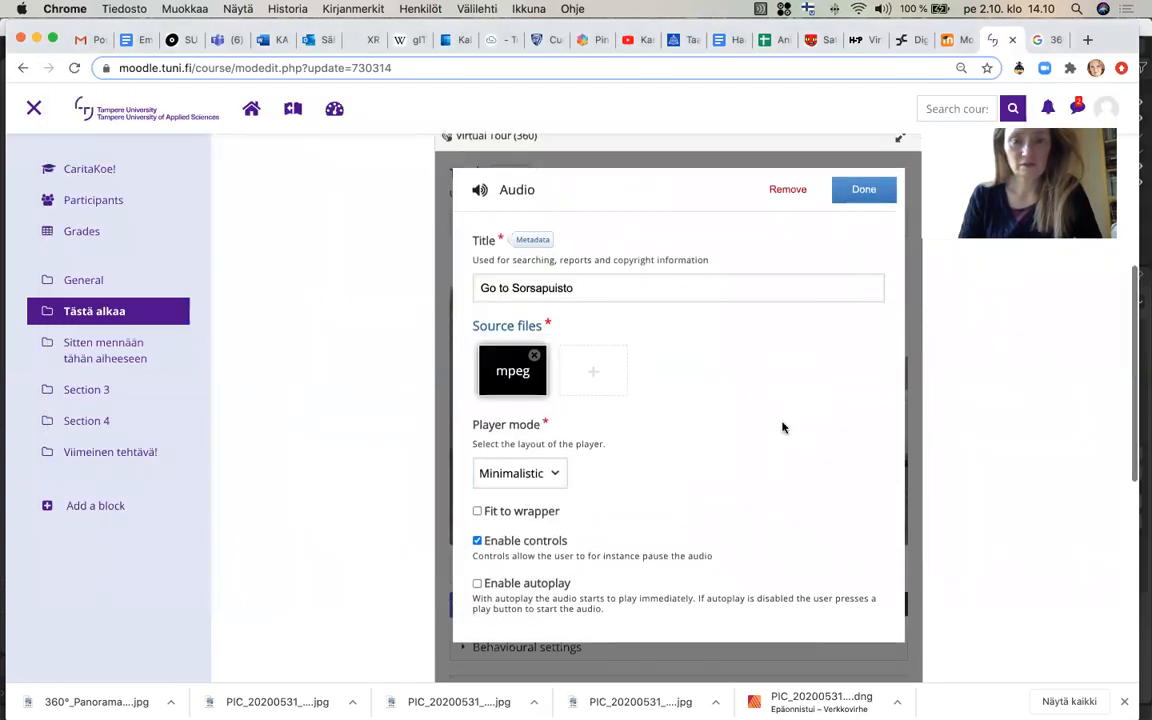
{"action": "scroll", "coordinate": [783, 428], "scroll_direction": "down", "scroll_amount": 3}
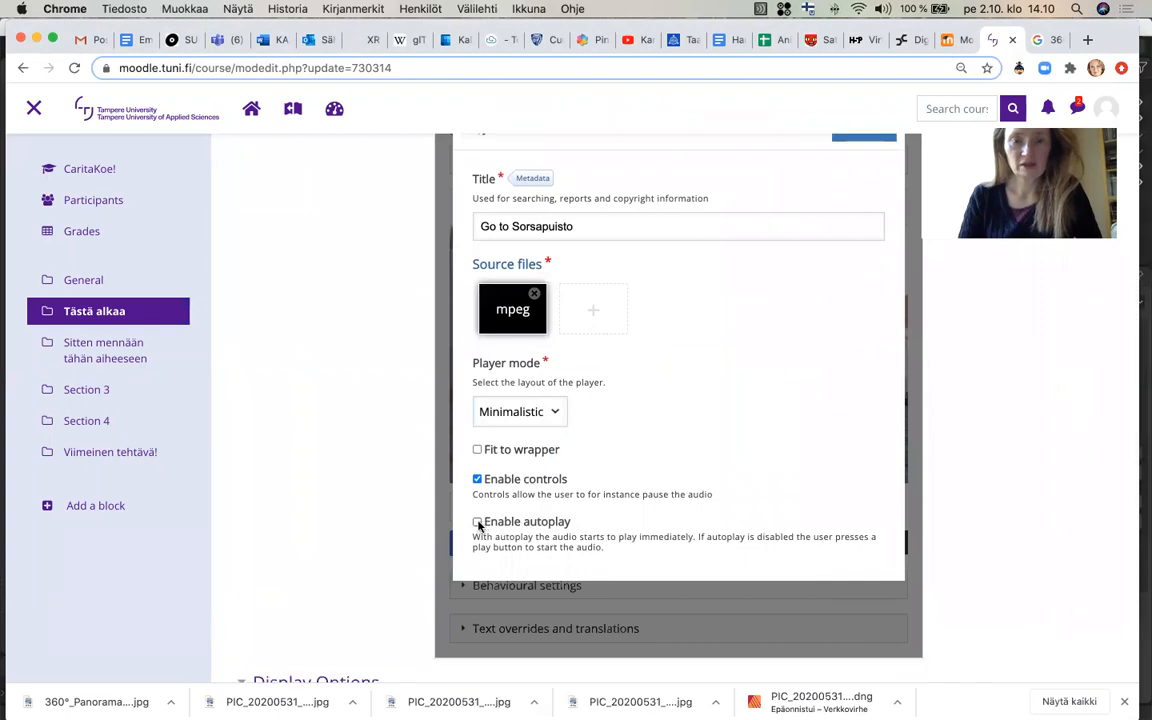
{"action": "left_click", "coordinate": [477, 522]}
{"action": "scroll", "coordinate": [386, 504], "scroll_direction": "up", "scroll_amount": 4}
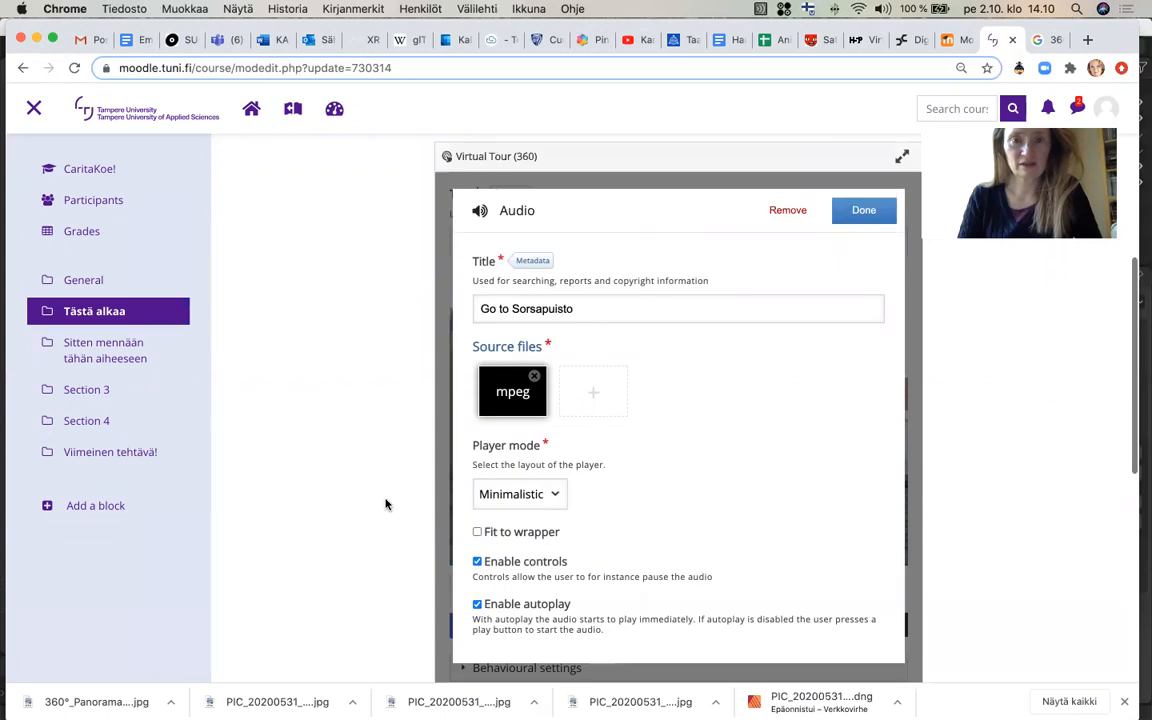
{"action": "left_click", "coordinate": [866, 210]}
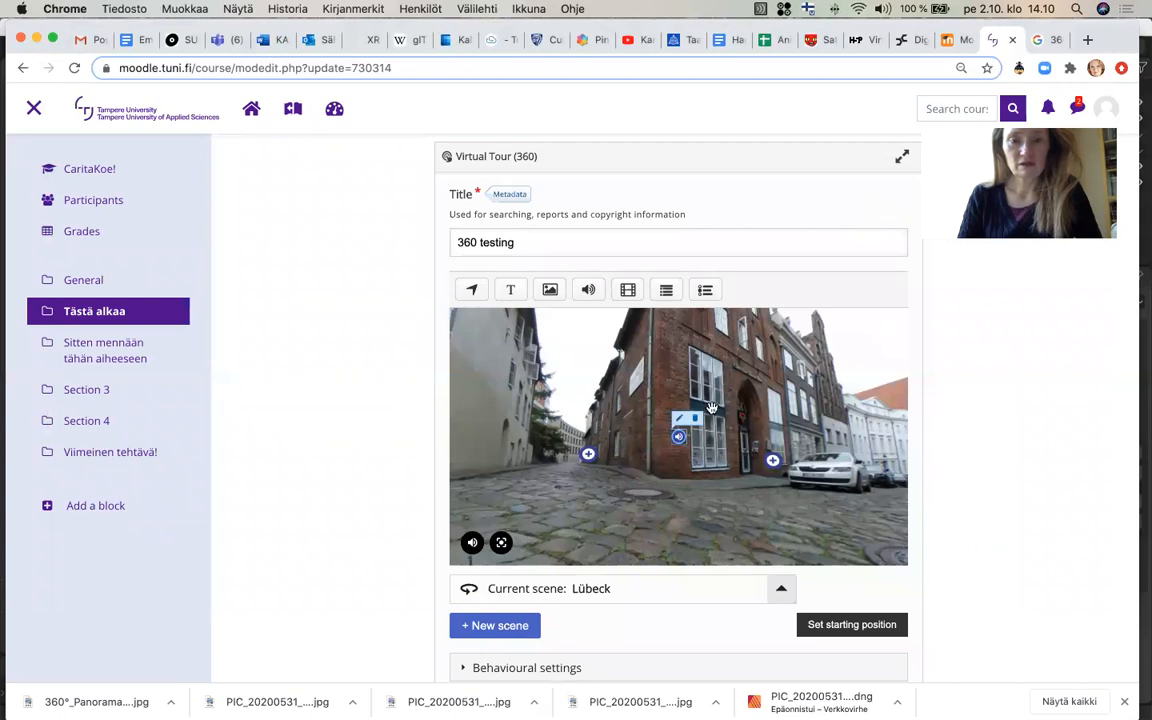
{"action": "left_click_drag", "start_coordinate": [679, 437], "coordinate": [555, 452]}
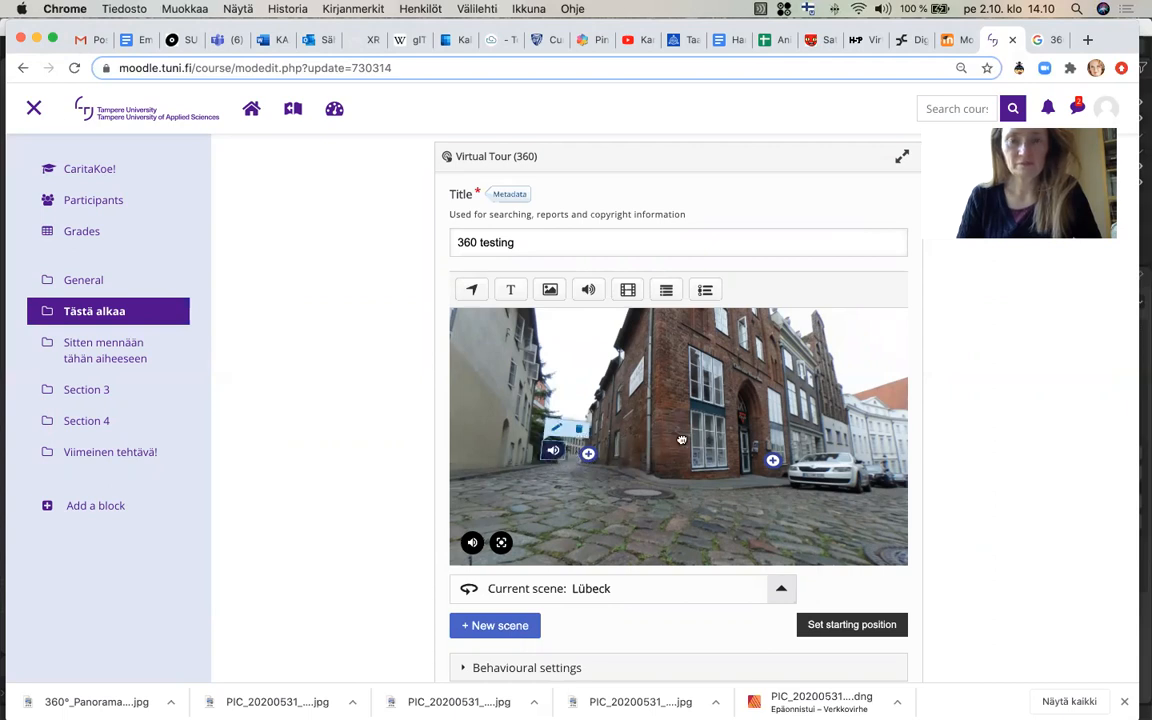
Glance at the text overrides and translations, leaving them as they are, and save and display the virtual tour
{"action": "scroll", "coordinate": [390, 497], "scroll_direction": "down", "scroll_amount": 5}
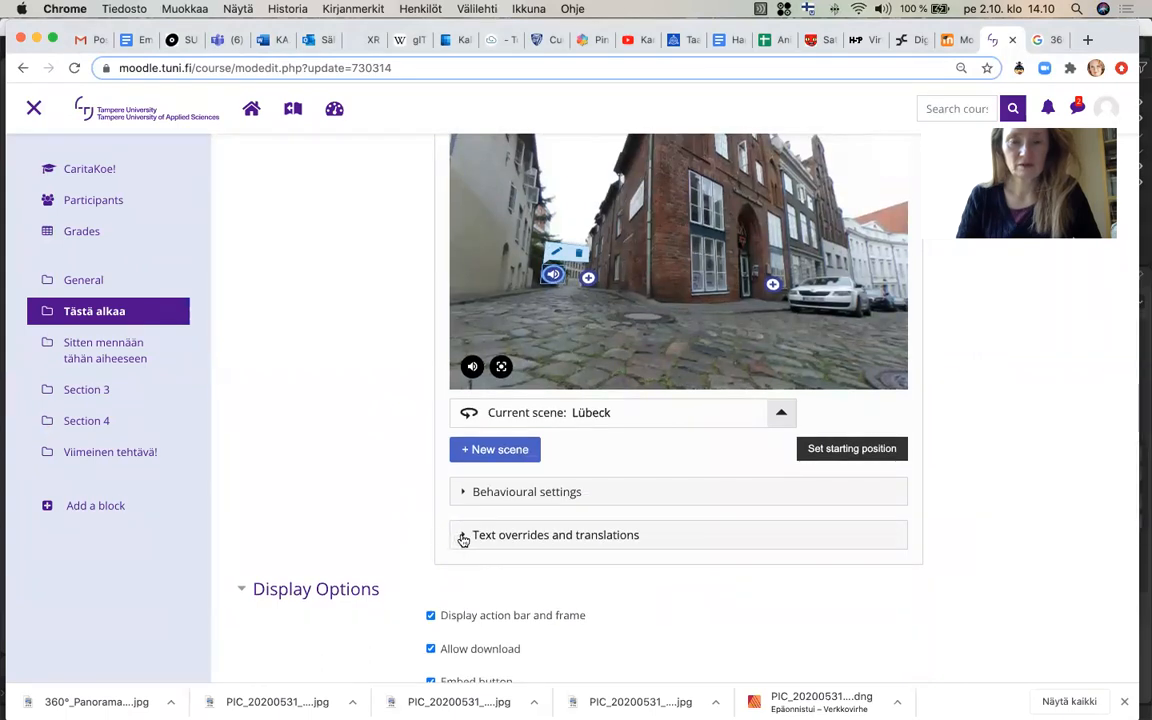
{"action": "left_click", "coordinate": [463, 538]}
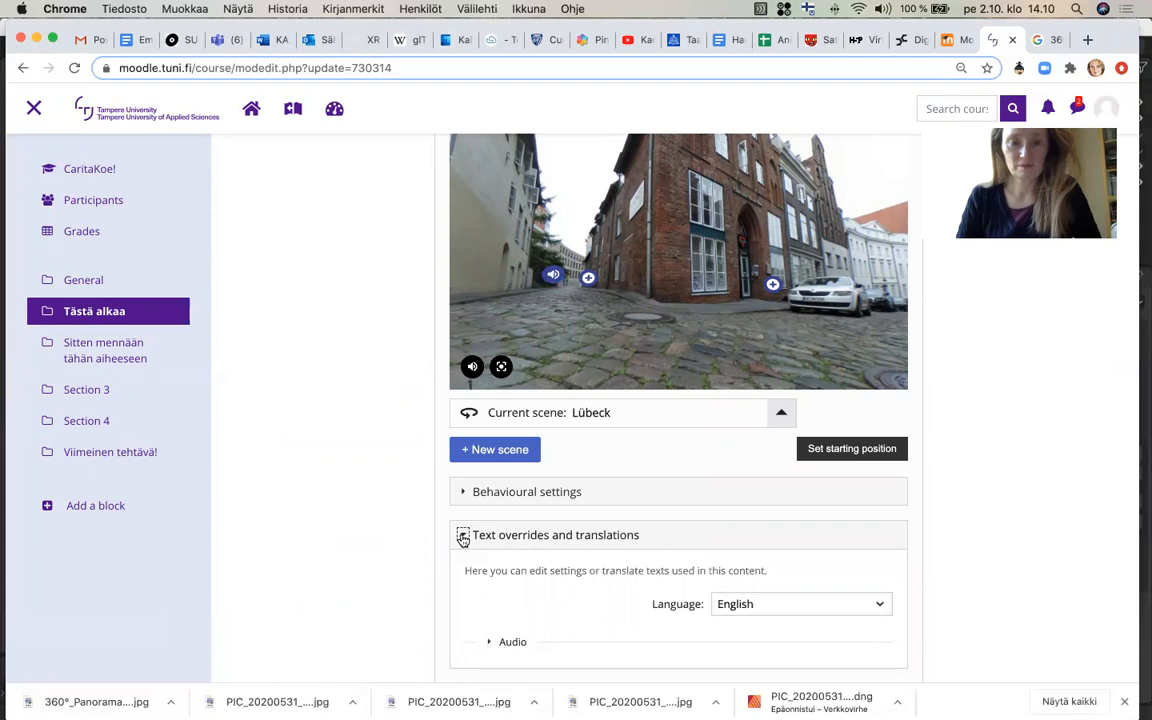
{"action": "left_click", "coordinate": [463, 537]}
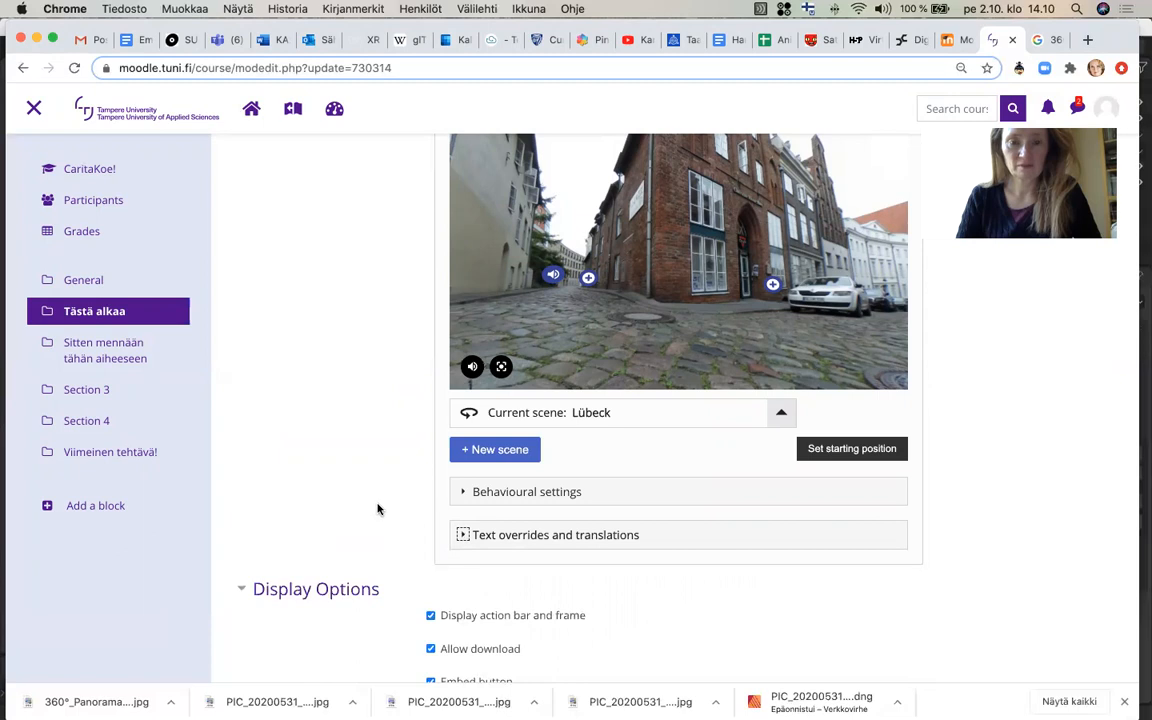
{"action": "scroll", "coordinate": [378, 509], "scroll_direction": "down", "scroll_amount": 5}
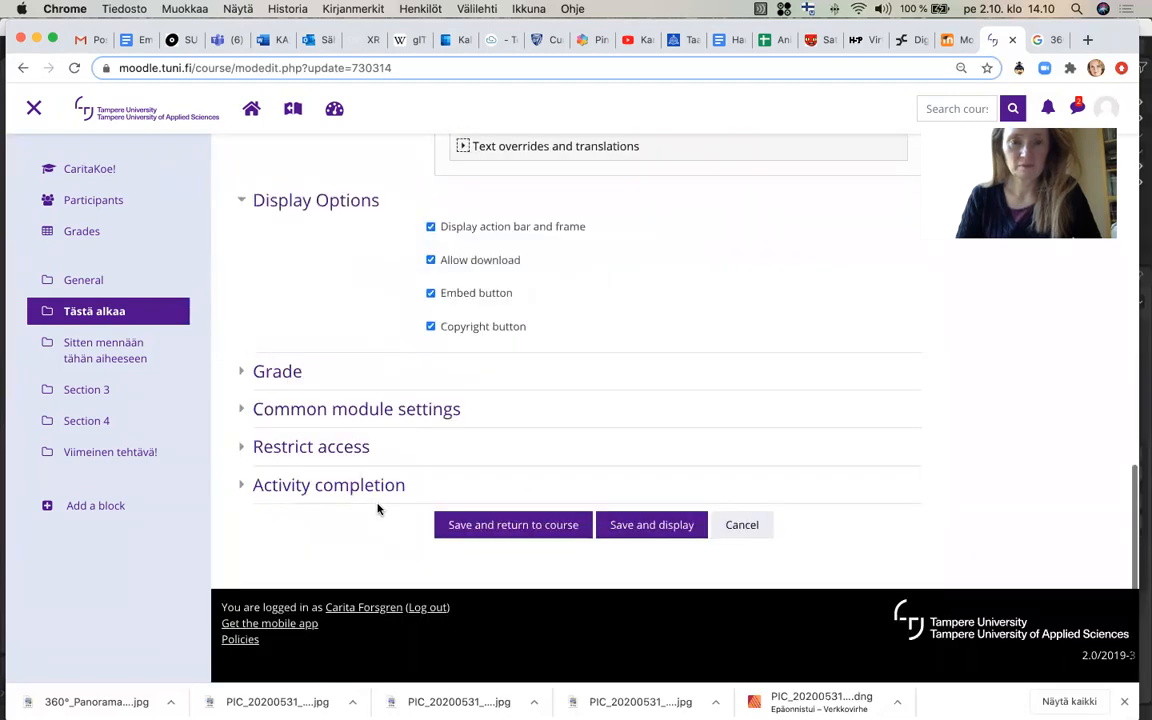
{"action": "left_click", "coordinate": [615, 532]}
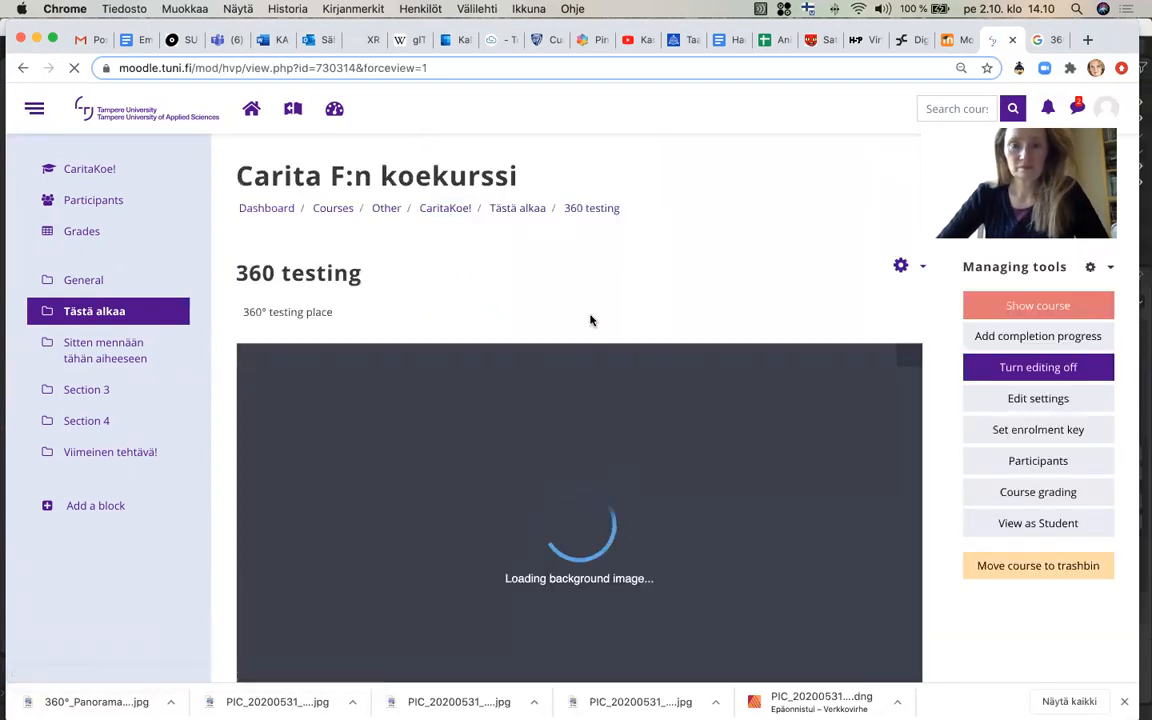
View the tour in full screen, turn the Lübeck panorama to the side street and test the audio by toggling its playback
{"action": "scroll", "coordinate": [590, 318], "scroll_direction": "down", "scroll_amount": 1}
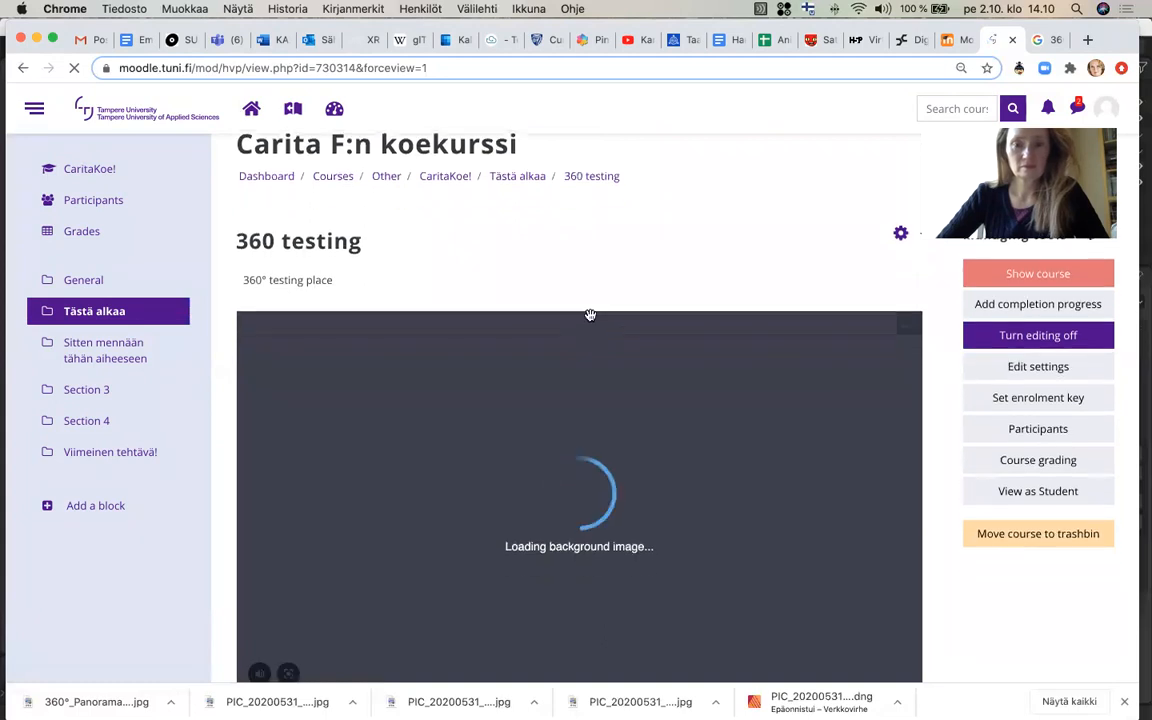
{"action": "scroll", "coordinate": [590, 315], "scroll_direction": "down", "scroll_amount": 3}
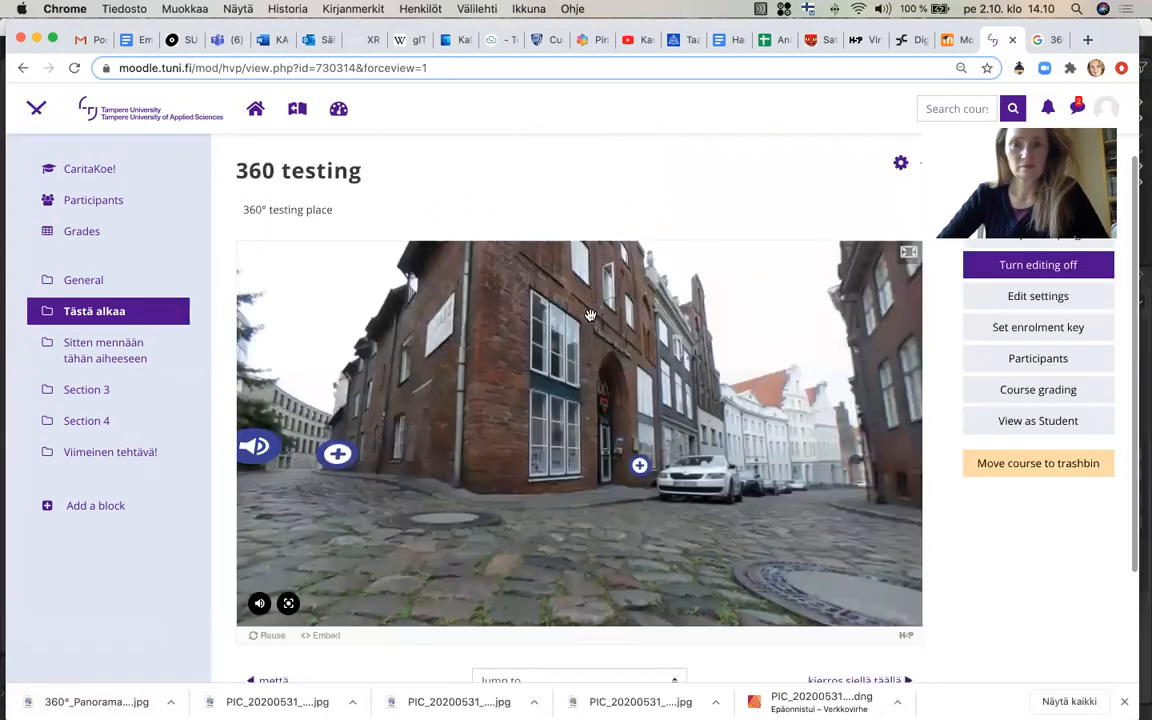
{"action": "left_click", "coordinate": [908, 256]}
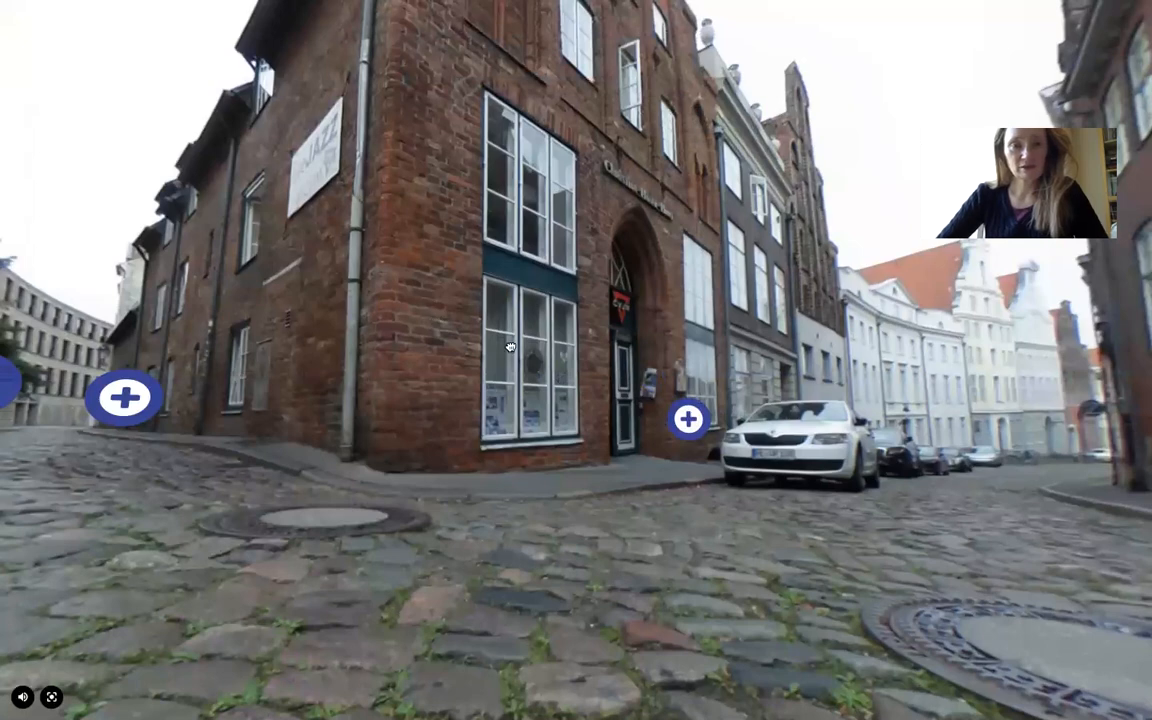
{"action": "left_click_drag", "start_coordinate": [601, 330], "coordinate": [521, 283]}
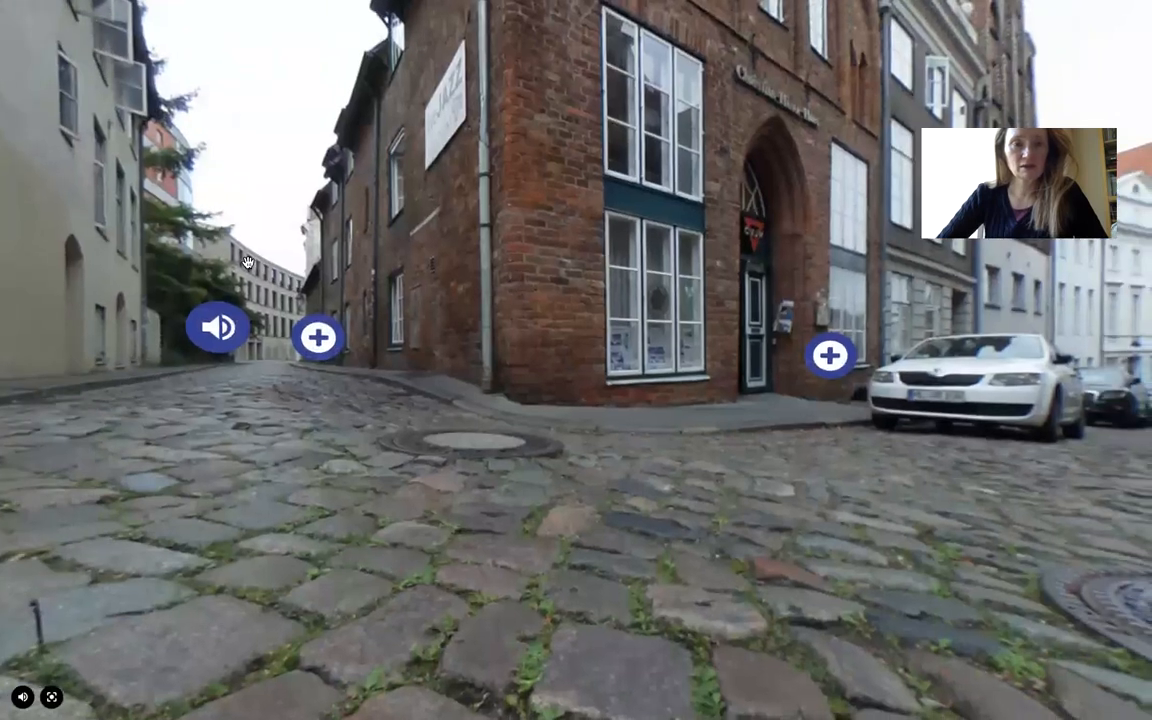
{"action": "left_click", "coordinate": [222, 328]}
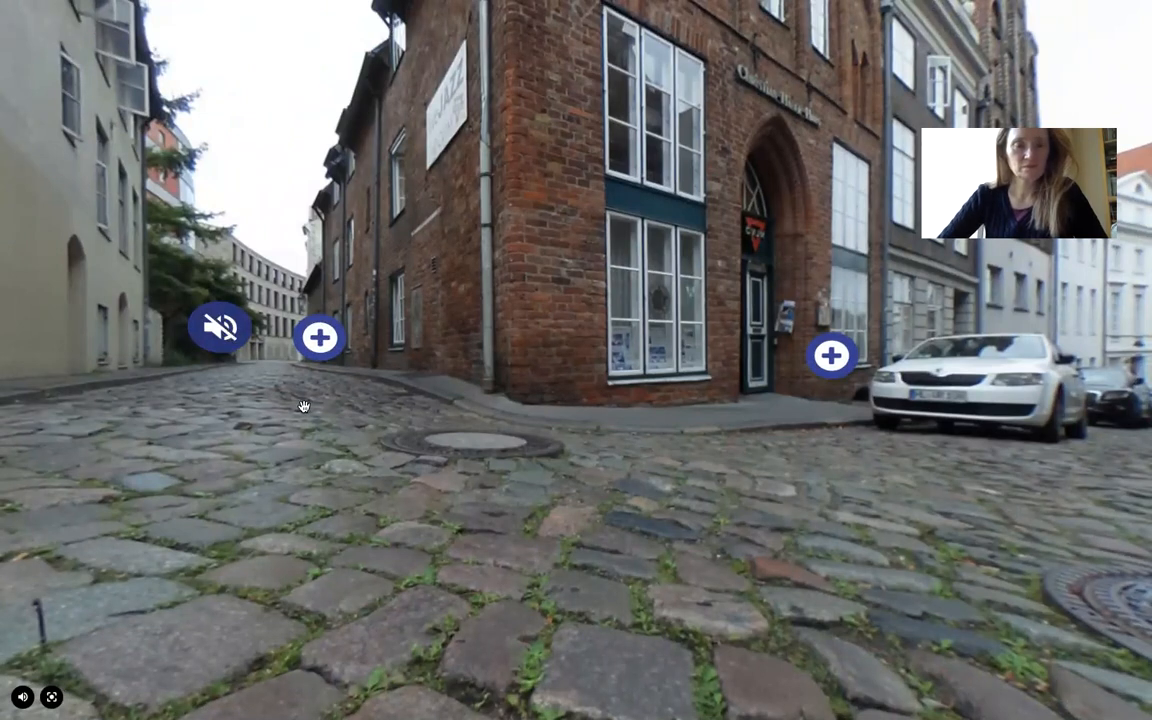
{"action": "left_click", "coordinate": [228, 342]}
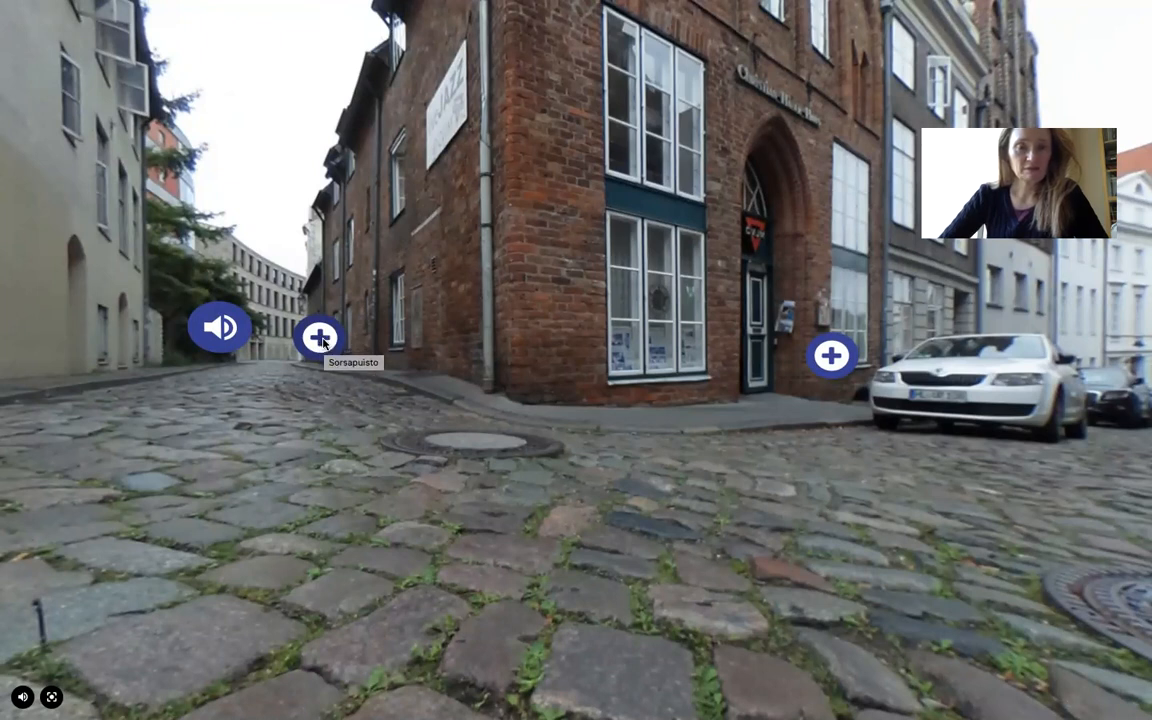
Test the scene links by going to Sorsapuisto, looking around the park and returning to Lübeck, and leave full screen
{"action": "left_click", "coordinate": [321, 340]}
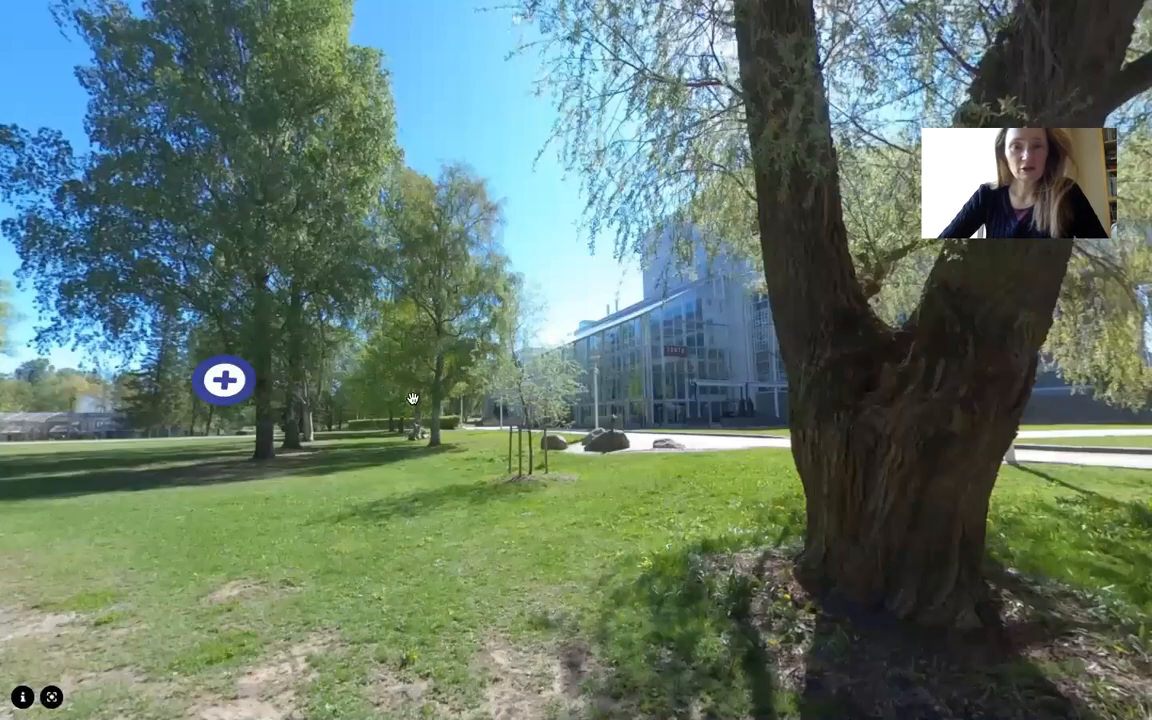
{"action": "left_click_drag", "start_coordinate": [685, 392], "coordinate": [729, 404]}
{"action": "left_click_drag", "start_coordinate": [472, 382], "coordinate": [668, 348]}
{"action": "left_click_drag", "start_coordinate": [425, 344], "coordinate": [664, 331]}
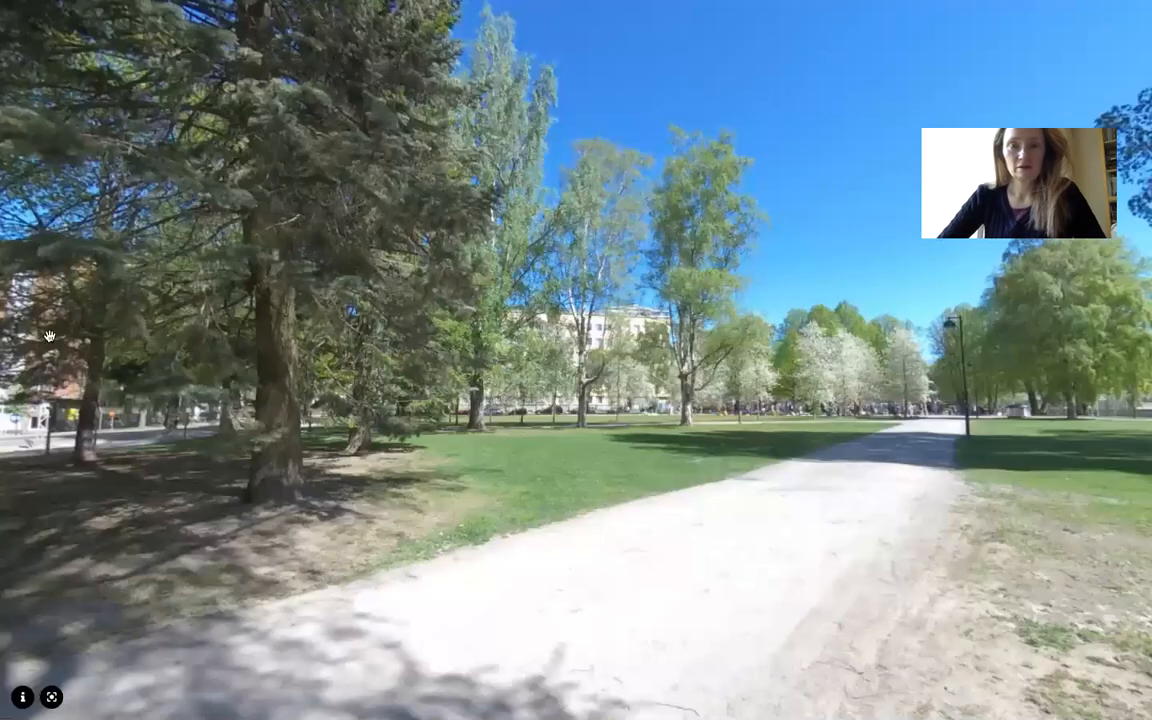
{"action": "left_click", "coordinate": [48, 336]}
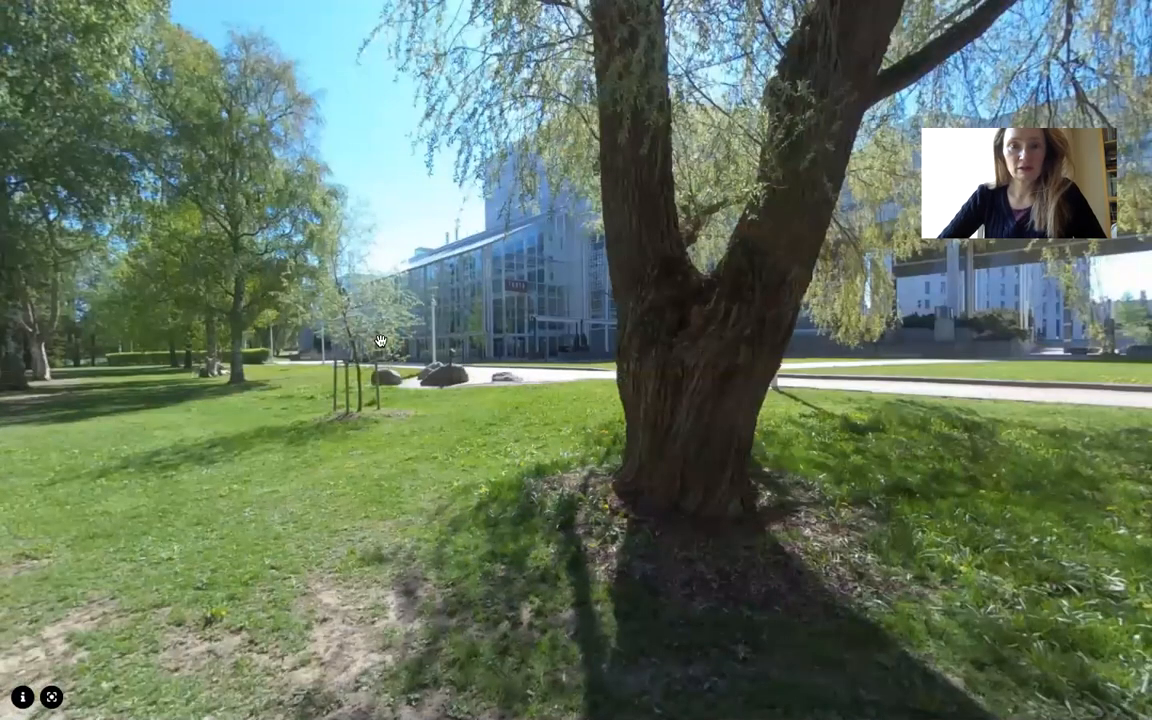
{"action": "mouse_move", "coordinate": [462, 368]}
{"action": "left_mouse_down"}
{"action": "mouse_move", "coordinate": [285, 357]}
{"action": "mouse_move", "coordinate": [451, 372]}
{"action": "left_mouse_up"}
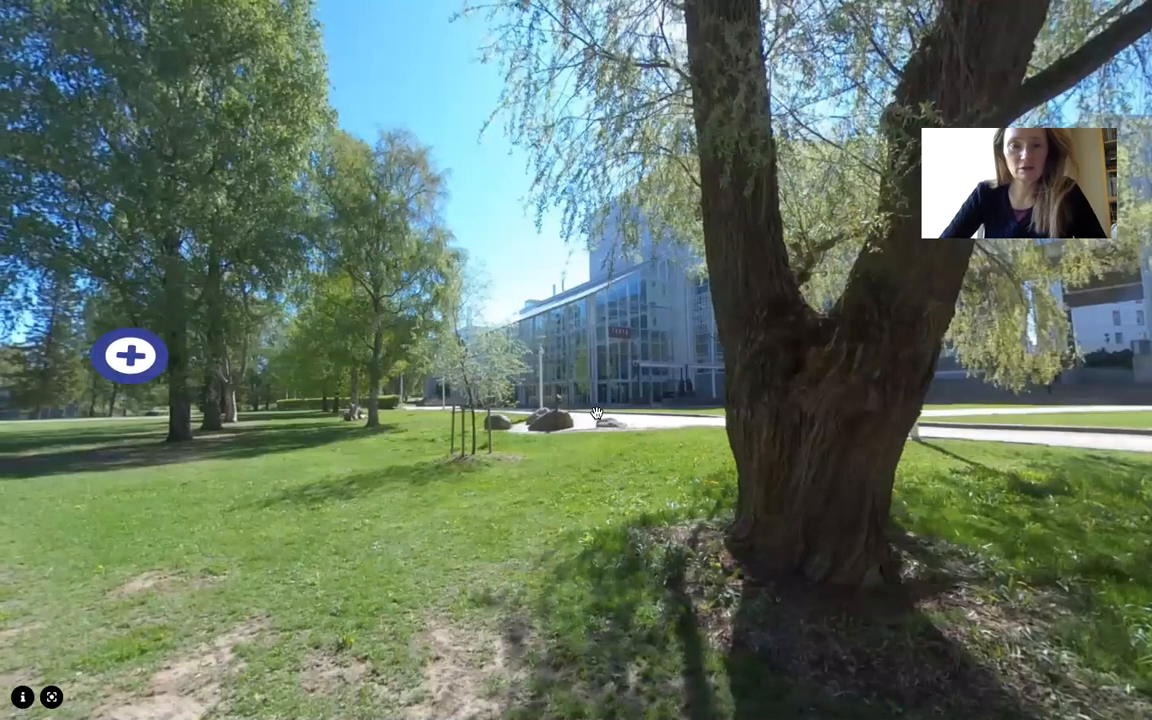
{"action": "left_click_drag", "start_coordinate": [610, 421], "coordinate": [510, 403]}
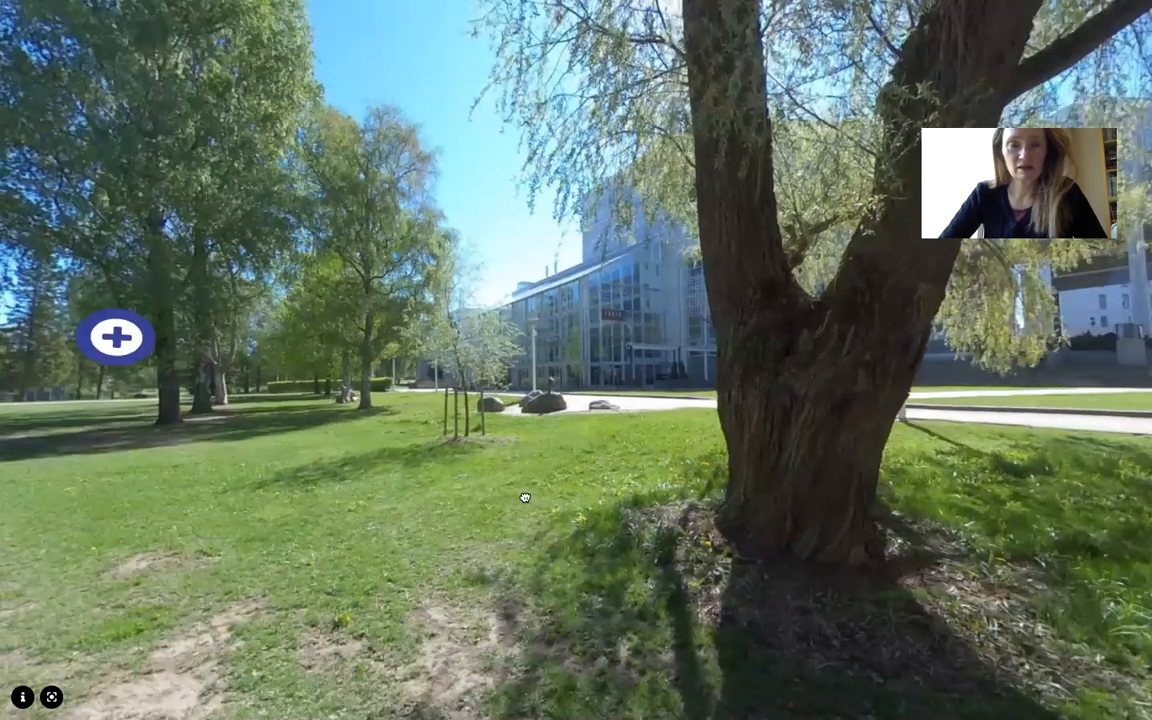
{"action": "left_click_drag", "start_coordinate": [524, 497], "coordinate": [616, 430]}
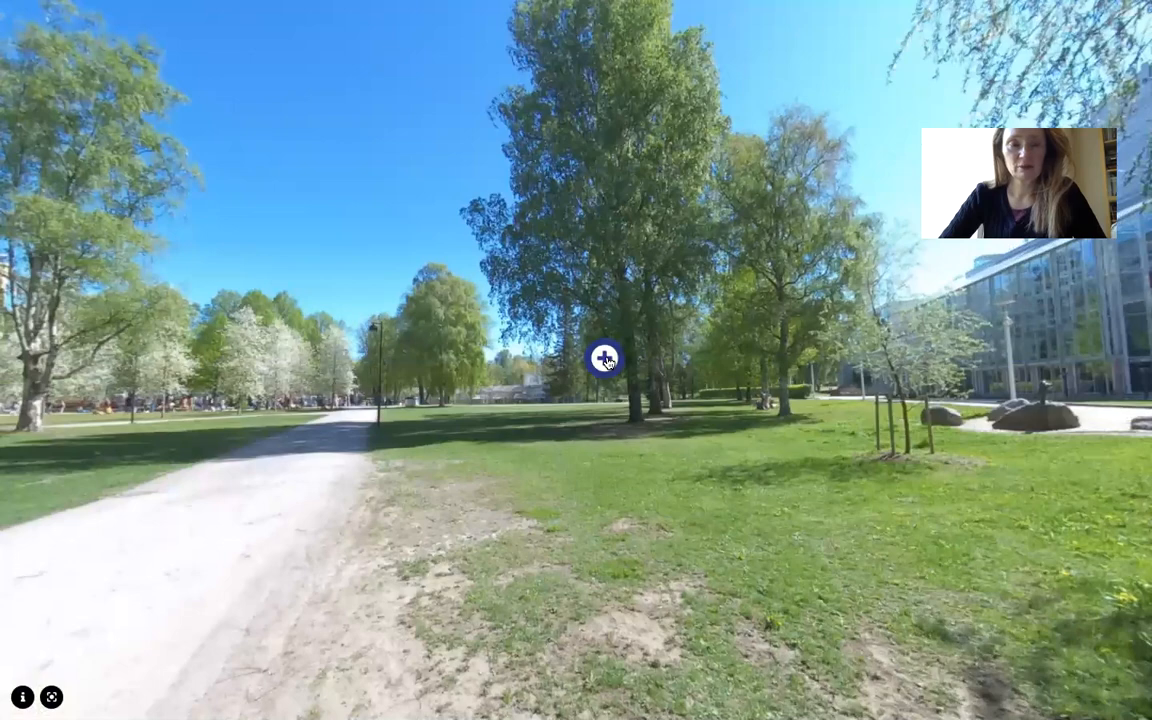
{"action": "left_click", "coordinate": [605, 359]}
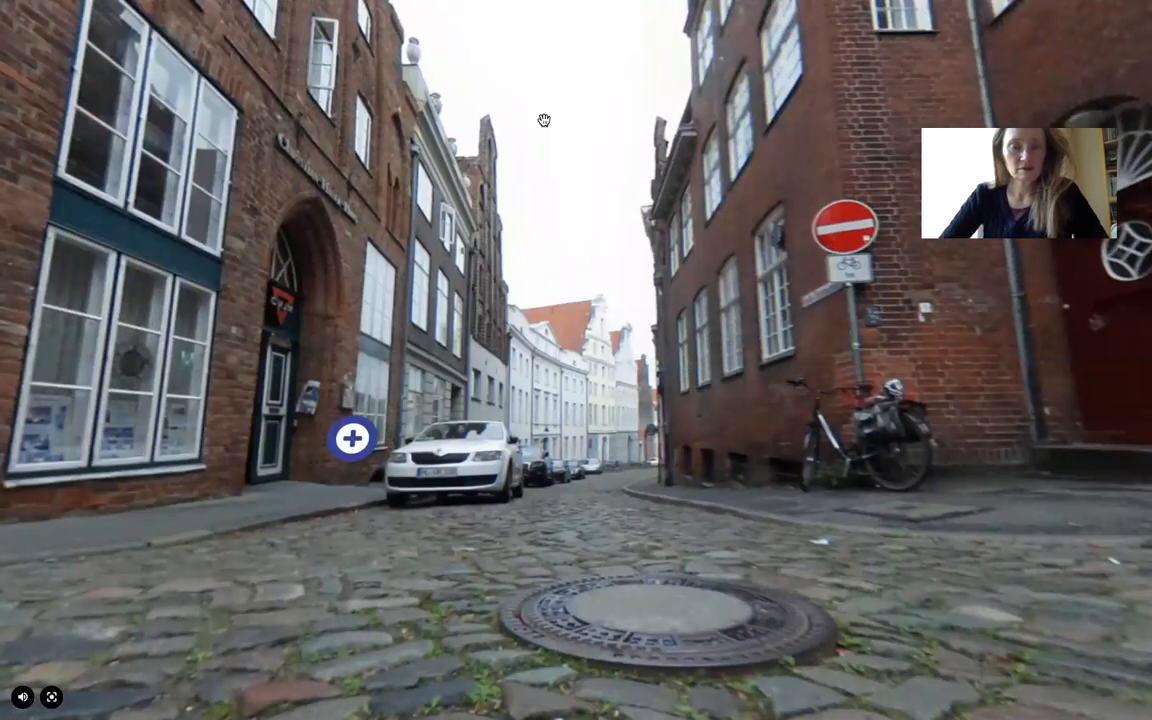
{"action": "key", "text": "Escape"}
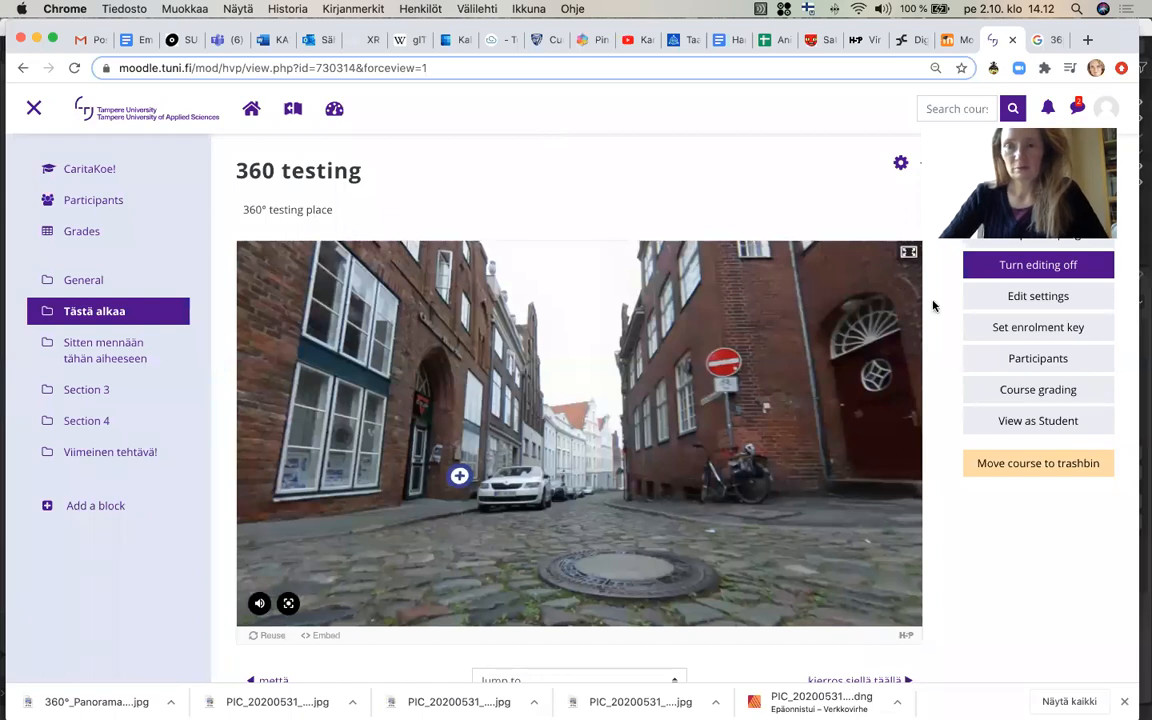
Reopen the 360 testing activity's settings and turn the Lübeck panorama to the brick building with the no-entry sign
{"action": "scroll", "coordinate": [933, 305], "scroll_direction": "up", "scroll_amount": 1}
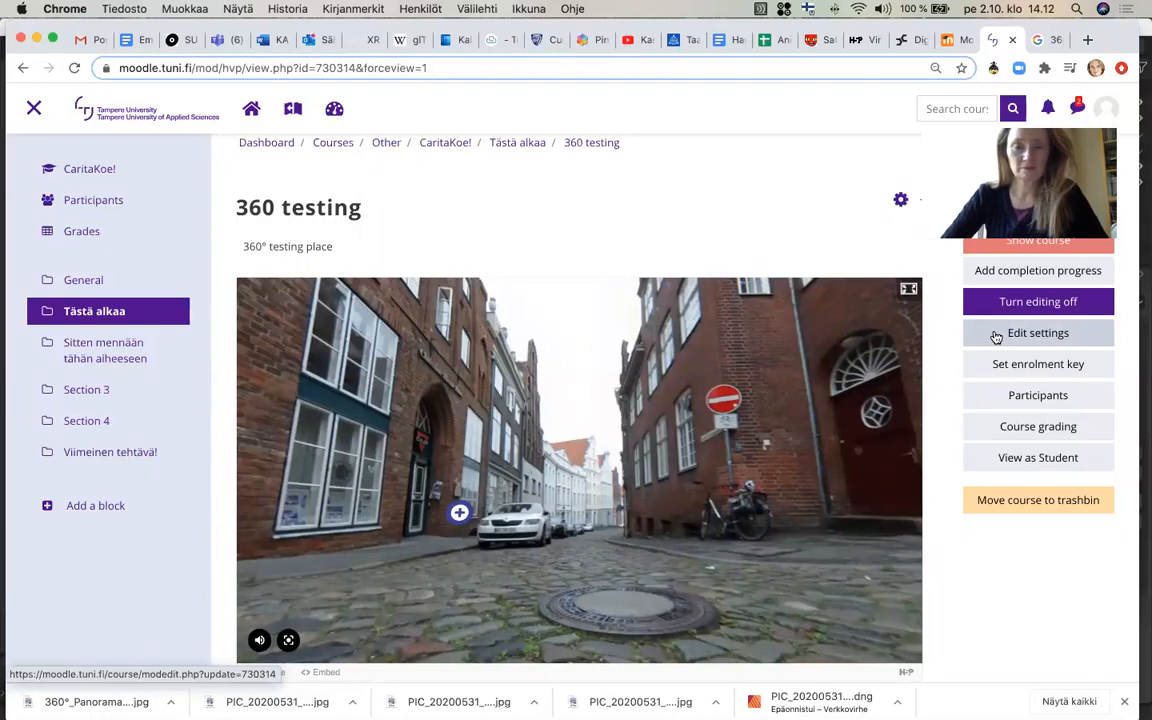
{"action": "left_click", "coordinate": [996, 337]}
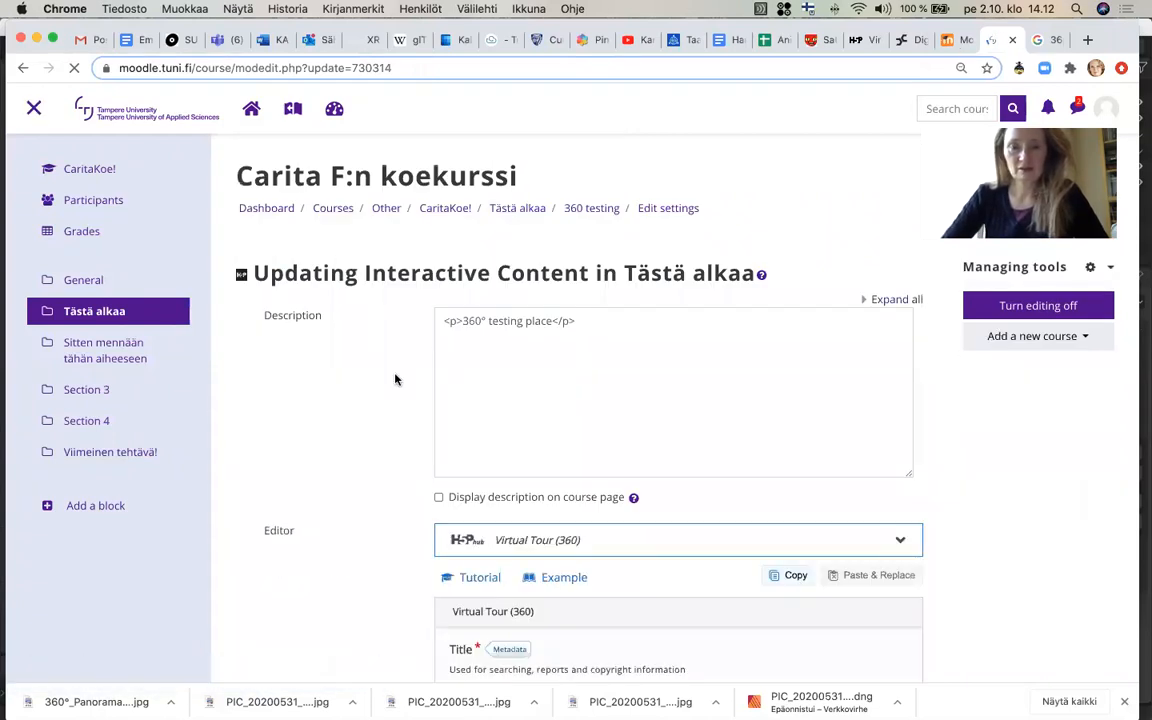
{"action": "scroll", "coordinate": [395, 380], "scroll_direction": "down", "scroll_amount": 6}
{"action": "scroll", "coordinate": [395, 380], "scroll_direction": "up", "scroll_amount": 1}
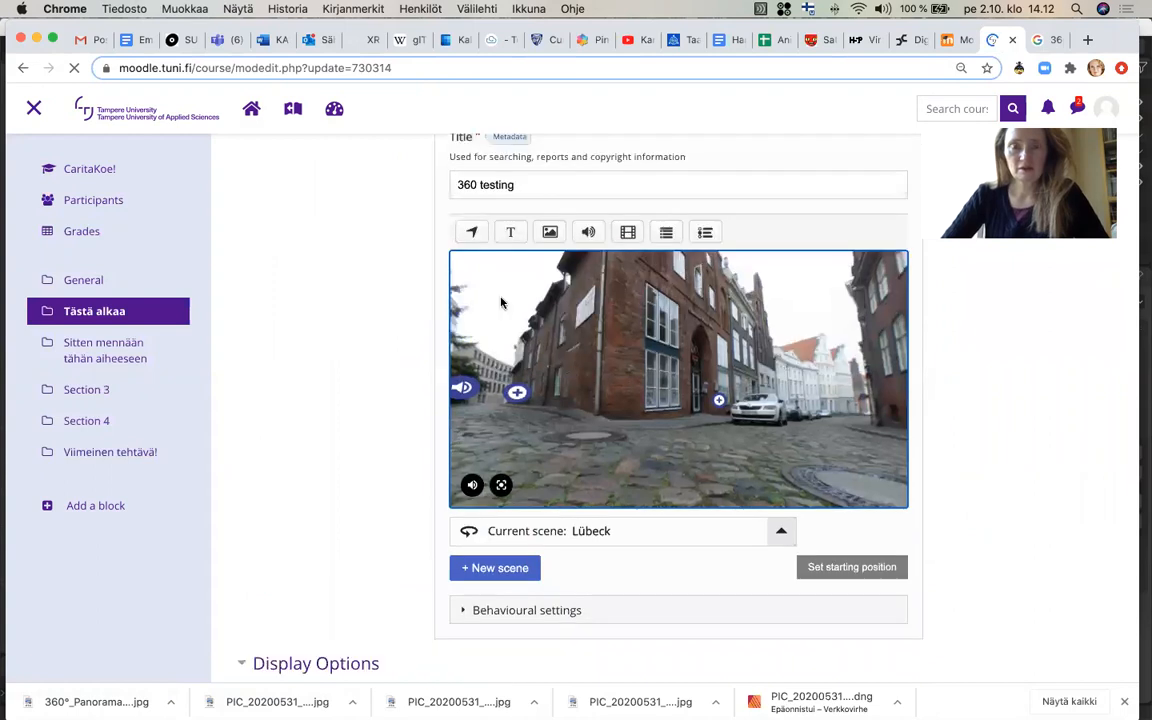
{"action": "scroll", "coordinate": [520, 285], "scroll_direction": "up", "scroll_amount": 1}
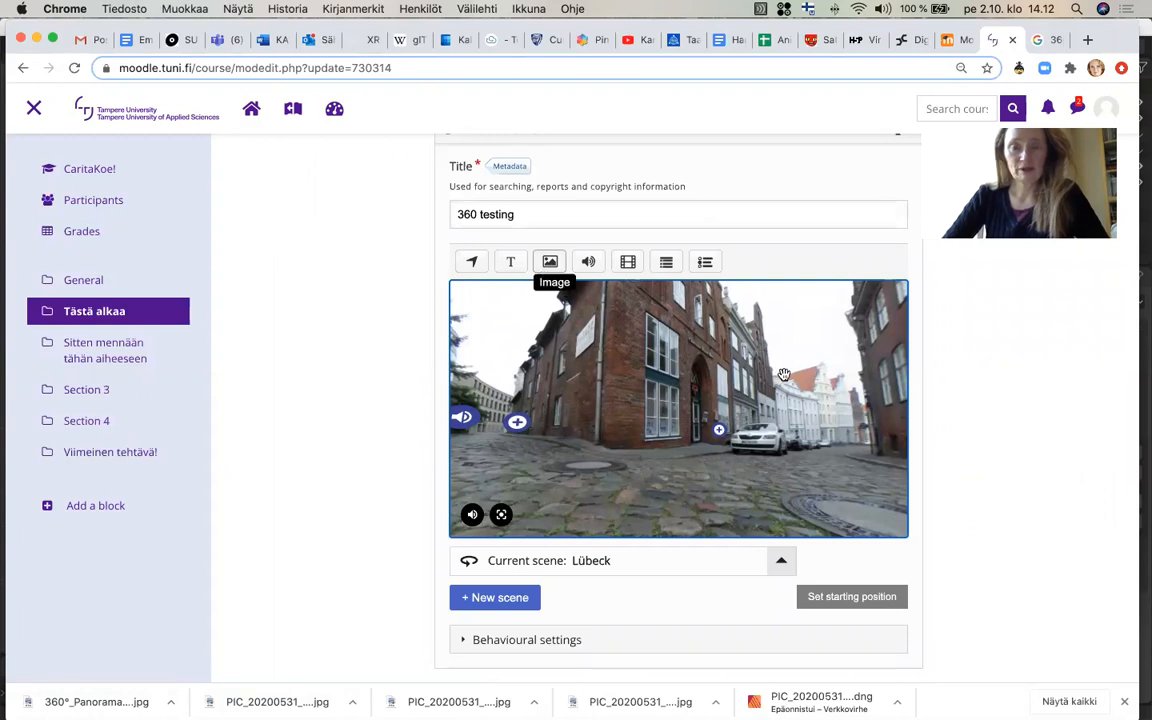
{"action": "left_click_drag", "start_coordinate": [784, 376], "coordinate": [481, 366]}
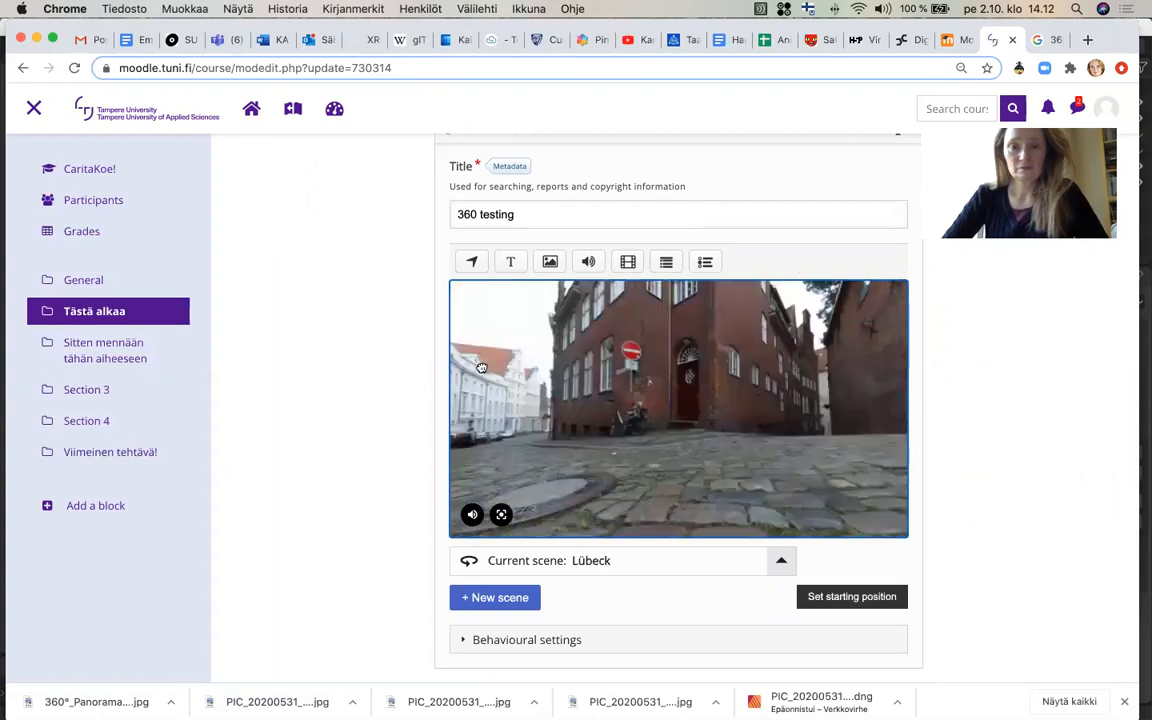
Add an image element to the Lübeck scene and upload "auringon kehrä kansi 2.jpg" from the "kuvat" folder
{"action": "left_click", "coordinate": [550, 263]}
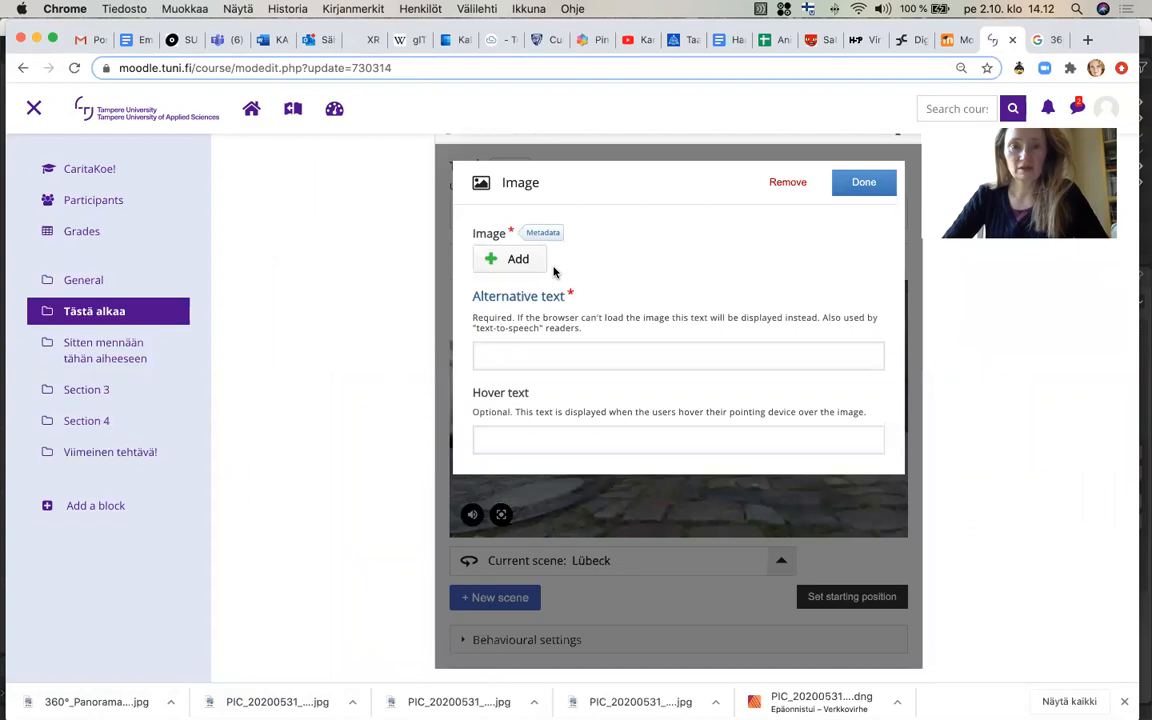
{"action": "left_click", "coordinate": [514, 263]}
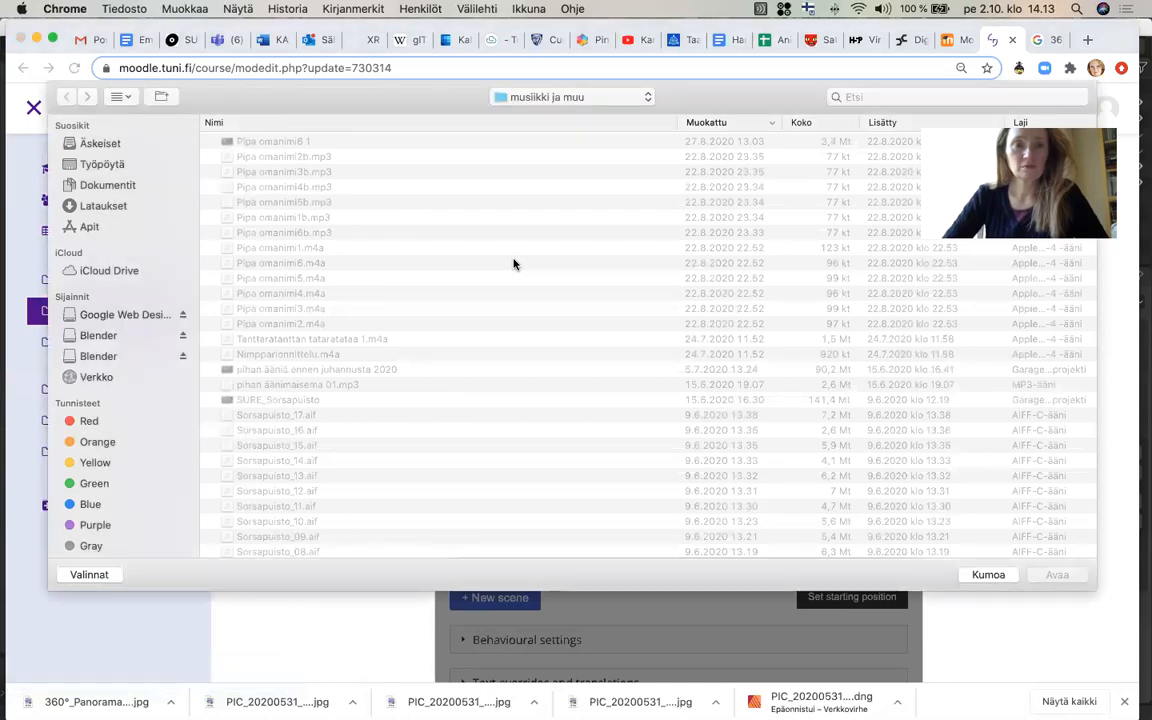
{"action": "left_click", "coordinate": [539, 100]}
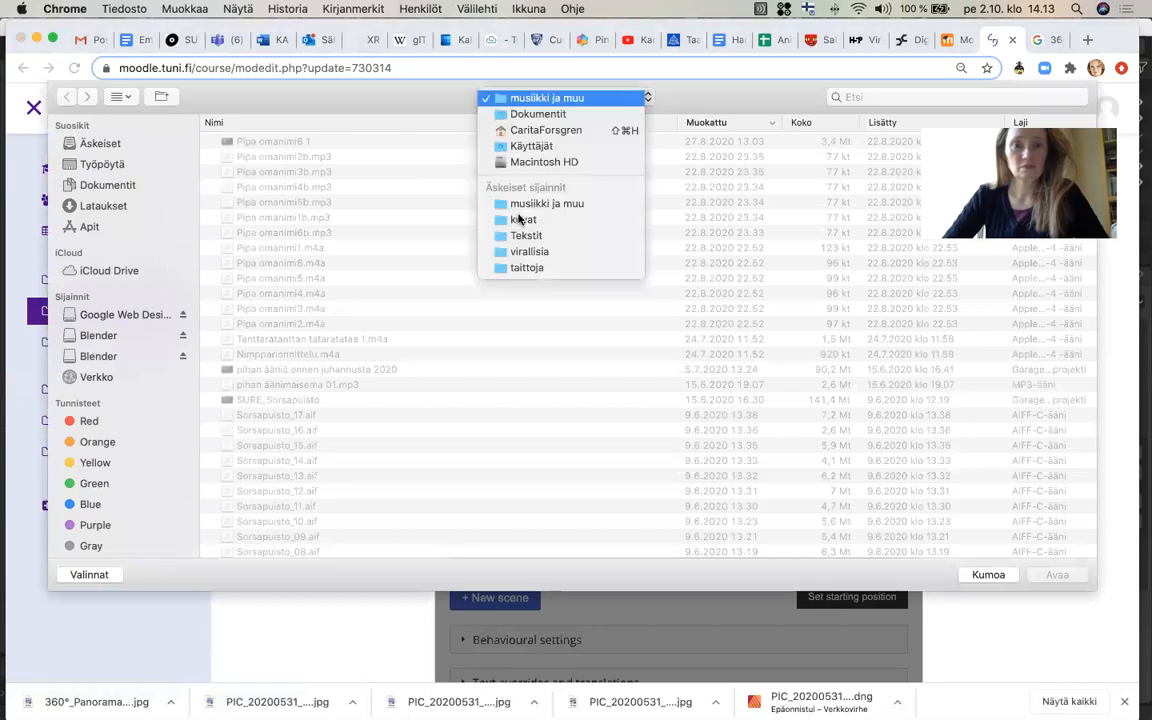
{"action": "left_click", "coordinate": [519, 219]}
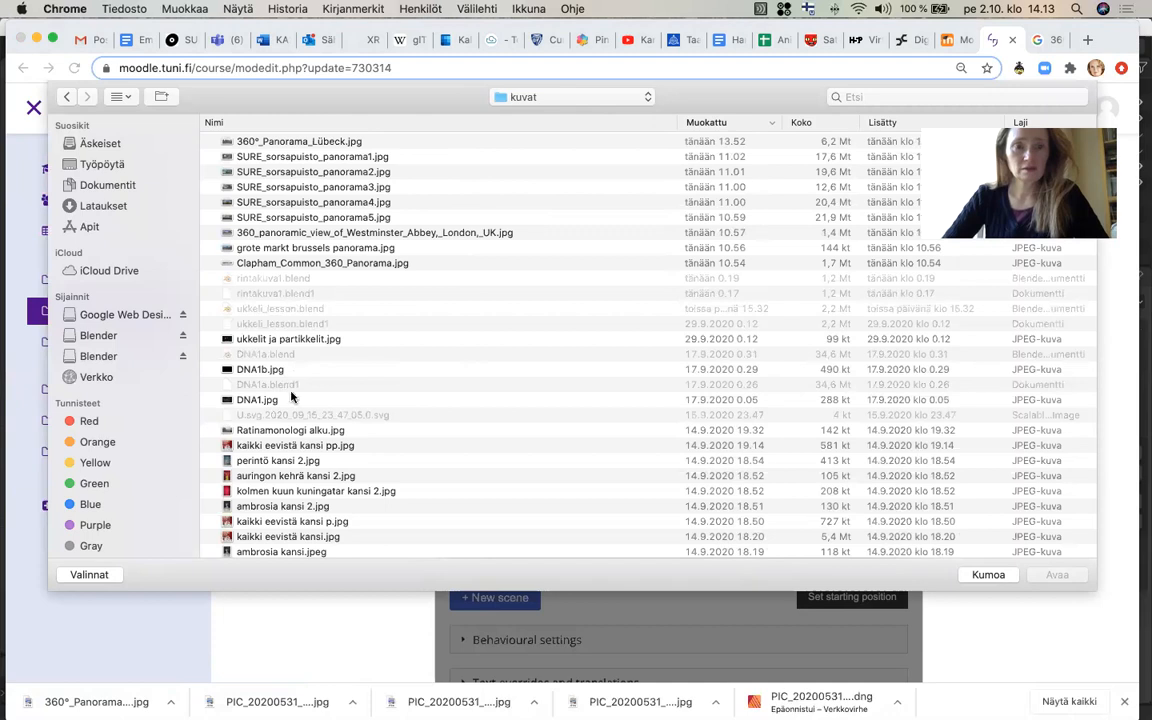
{"action": "scroll", "coordinate": [291, 397], "scroll_direction": "down", "scroll_amount": 2}
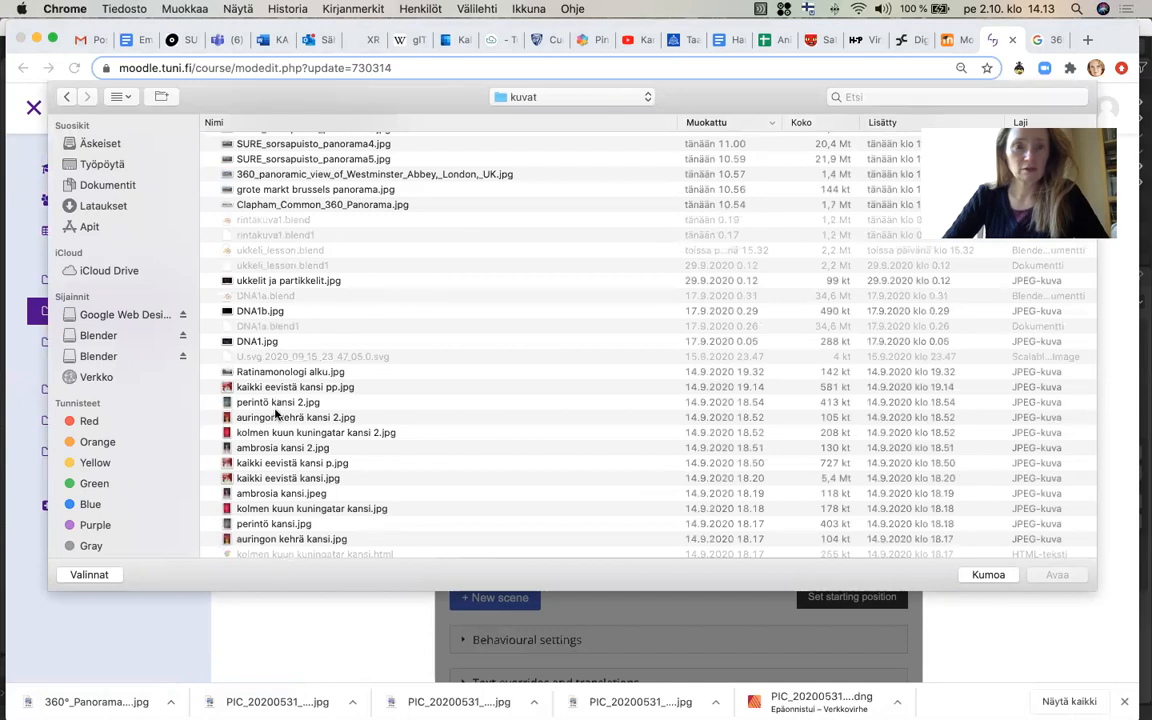
{"action": "left_click", "coordinate": [274, 416]}
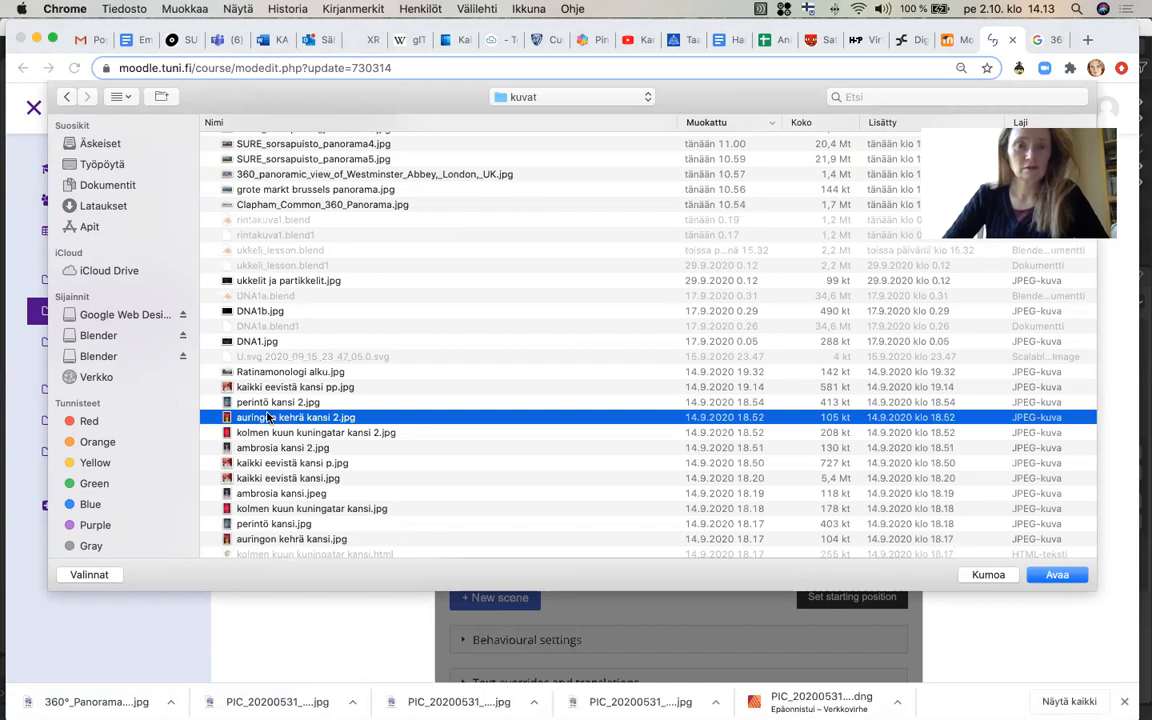
{"action": "double_click", "coordinate": [268, 417]}
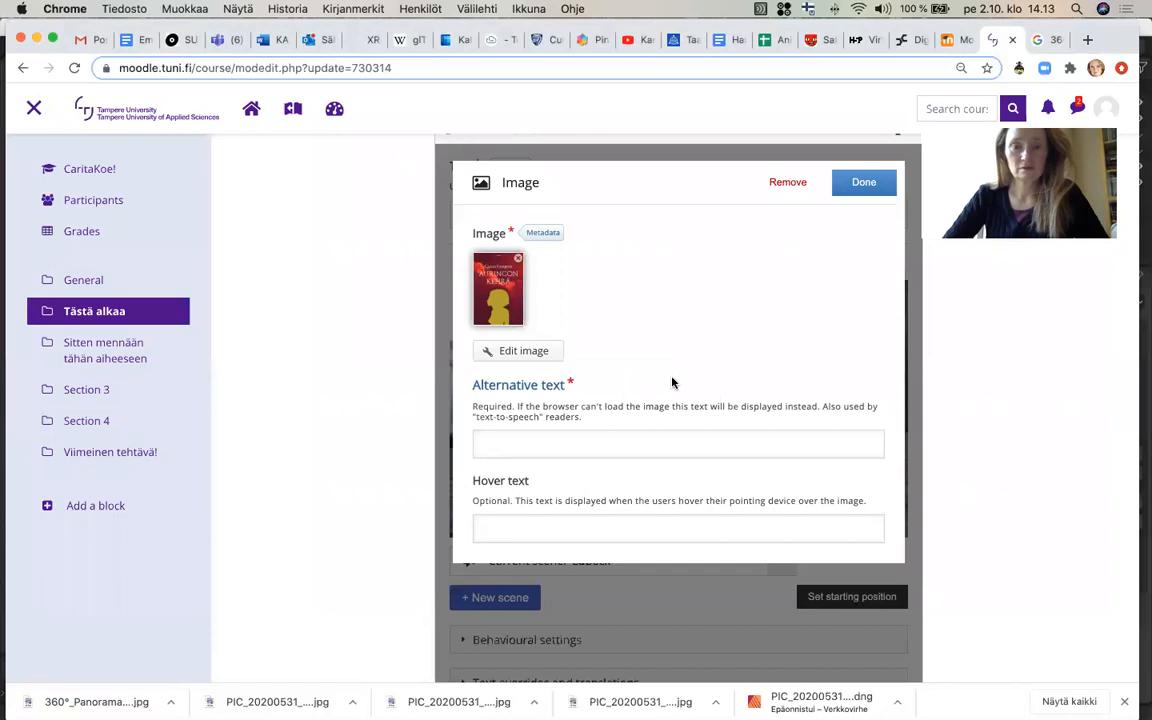
Set the image's hover text to "Novel cover" and its alternative text to "Auringon kehrä novel cover"
{"action": "left_click", "coordinate": [620, 529]}
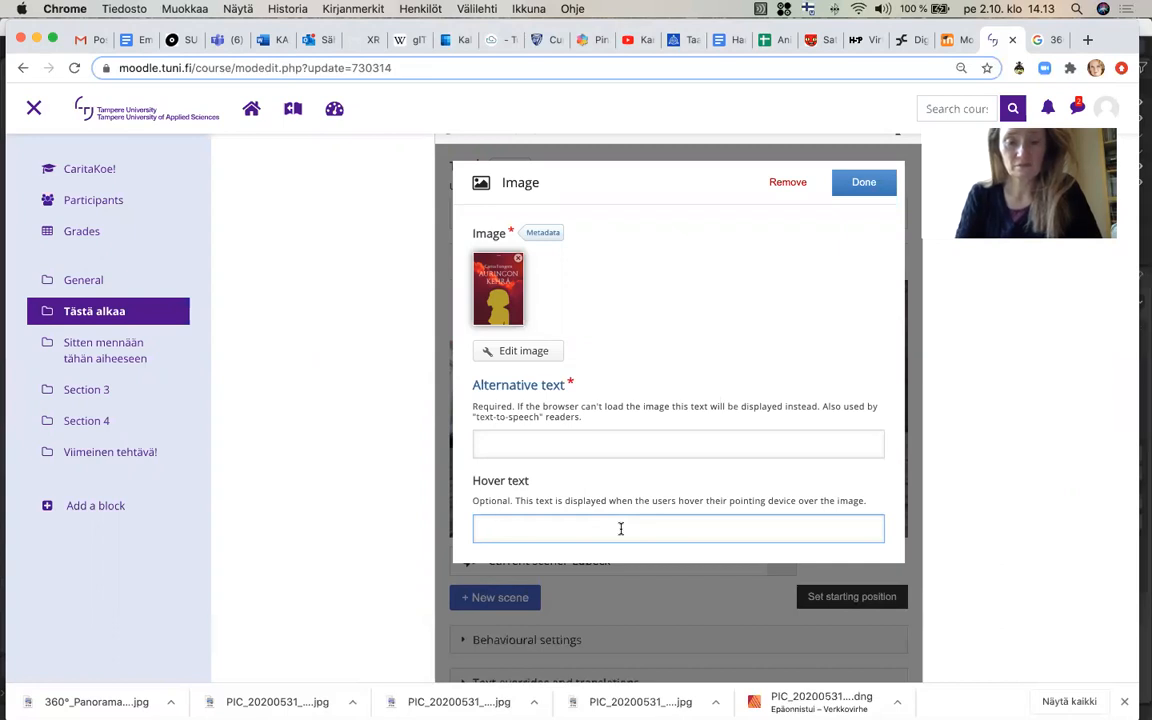
{"action": "type", "text": "Novel cover"}
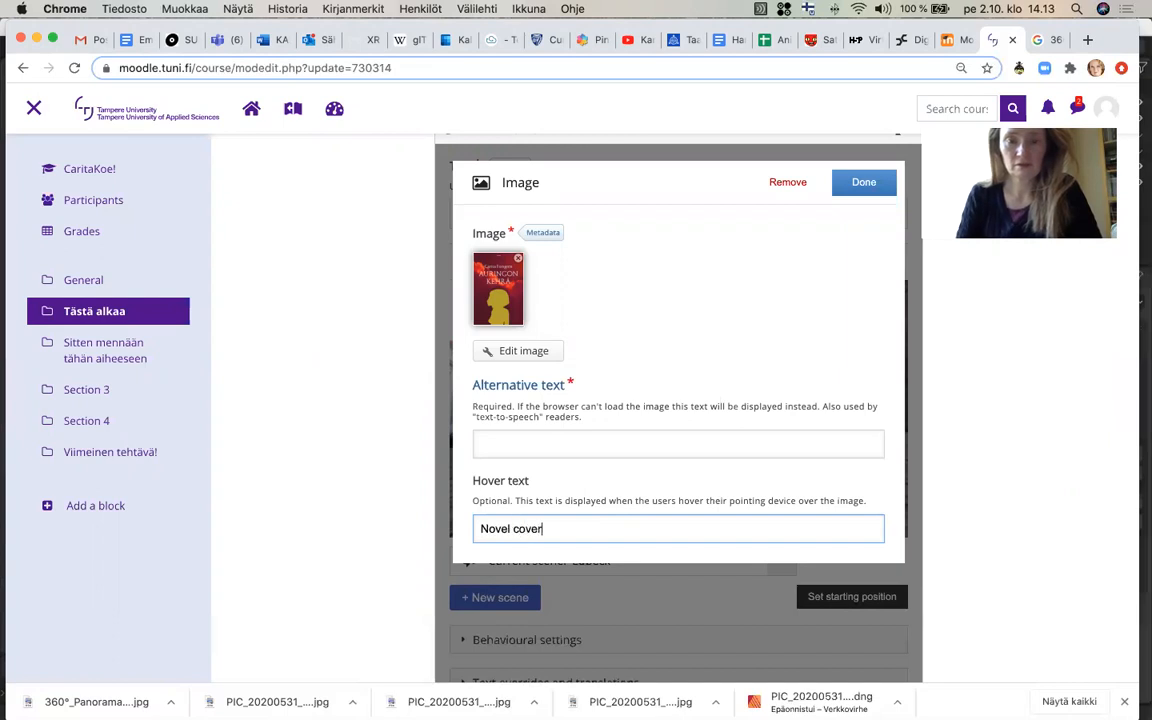
{"action": "left_click", "coordinate": [620, 450]}
{"action": "type", "text": "Auringon kehrä "}
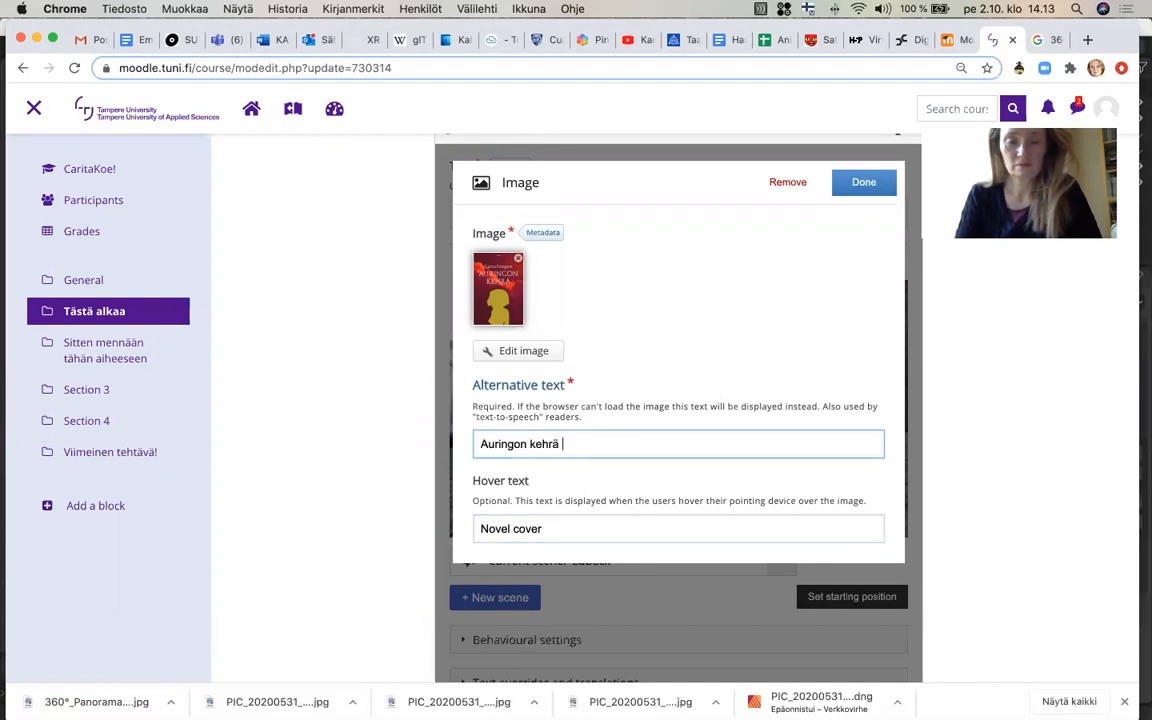
{"action": "type", "text": "no"}
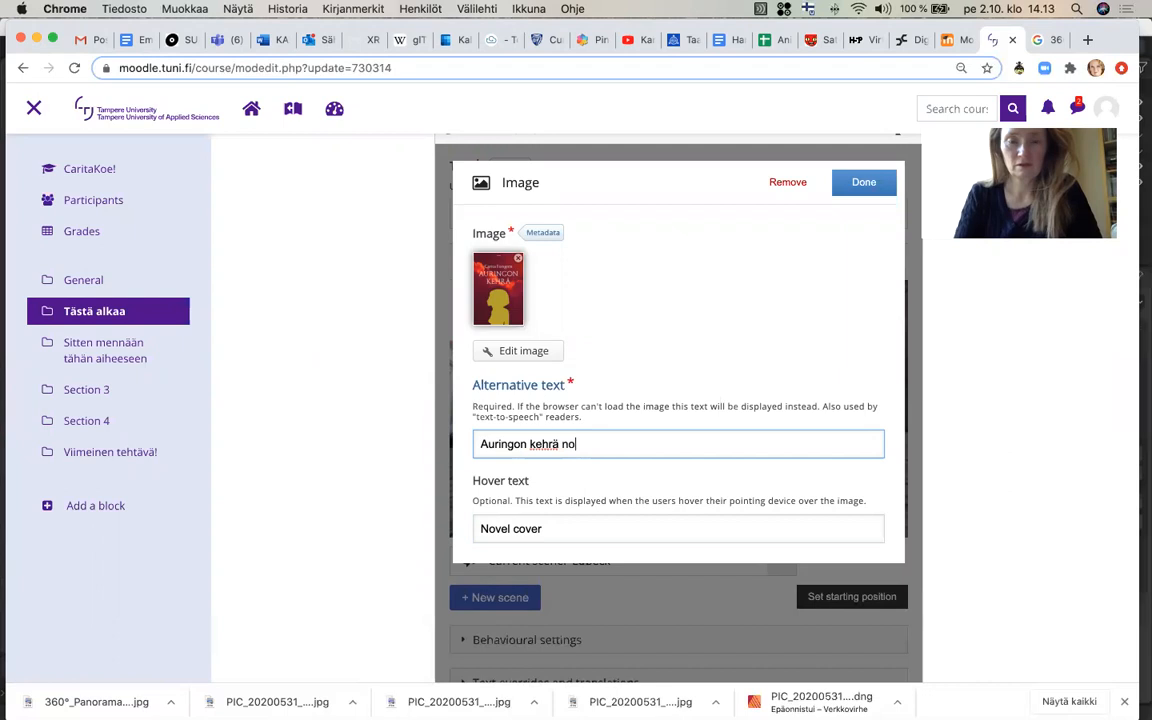
{"action": "type", "text": "vel cove"}
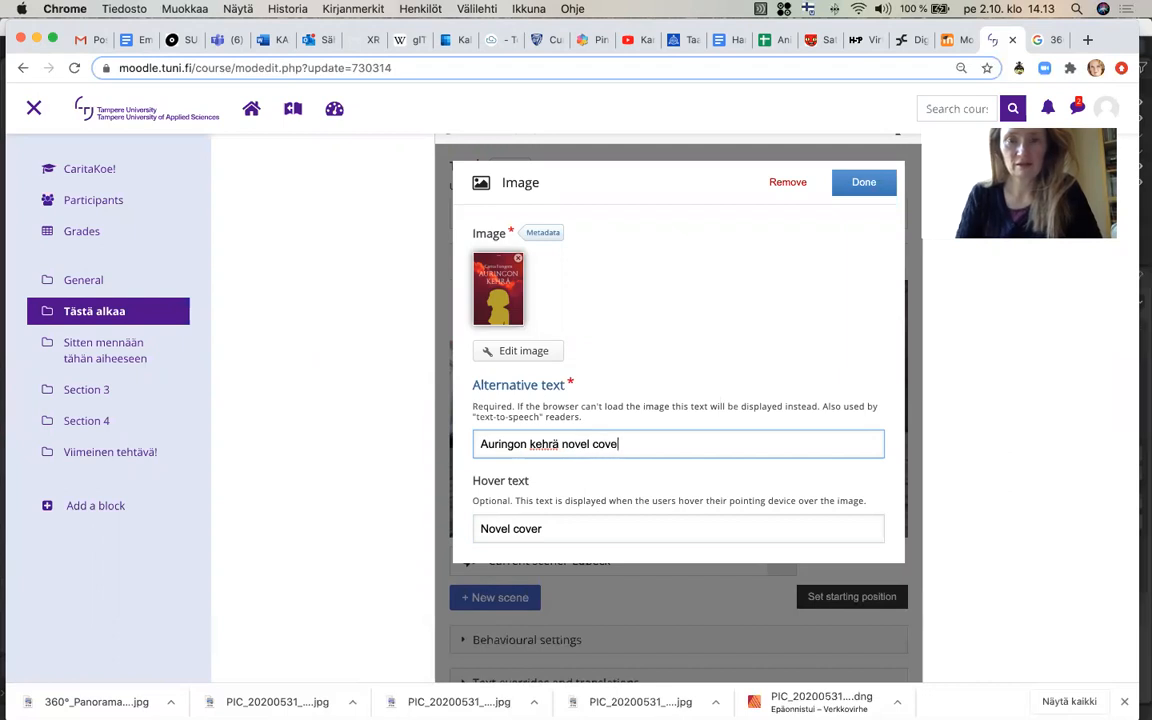
Finish the image element and place its icon at the brick building's street corner, beside the white houses
{"action": "left_click", "coordinate": [869, 196]}
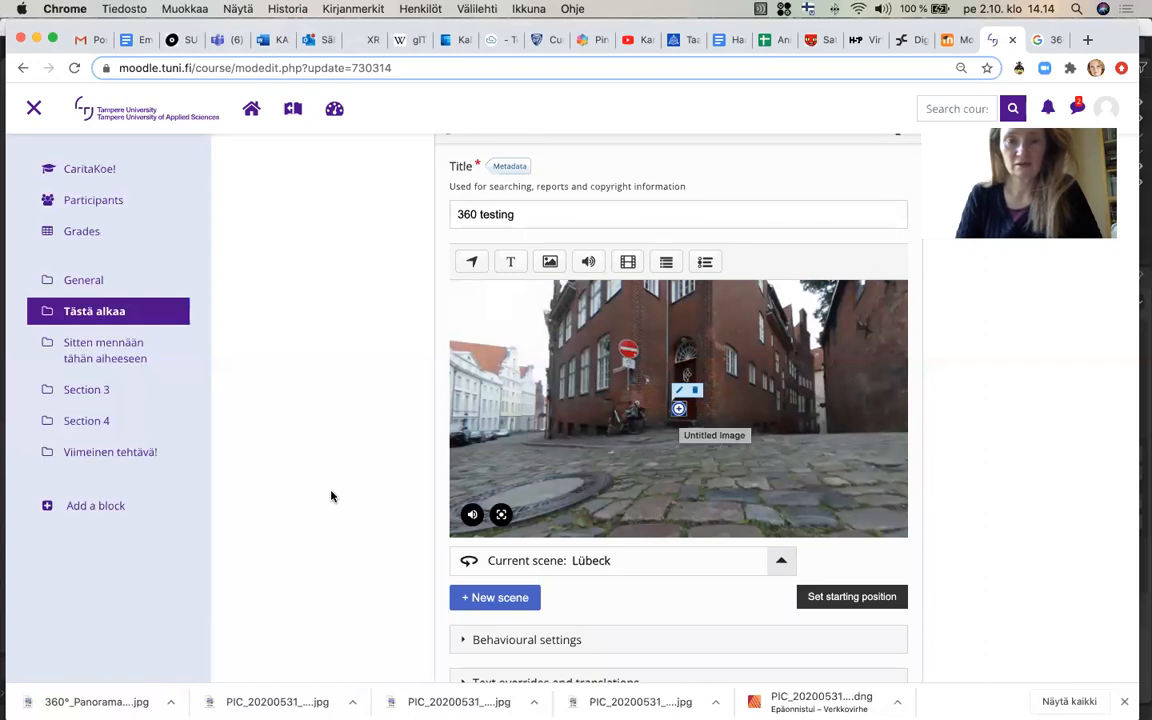
{"action": "scroll", "coordinate": [677, 394], "scroll_direction": "down", "scroll_amount": 1}
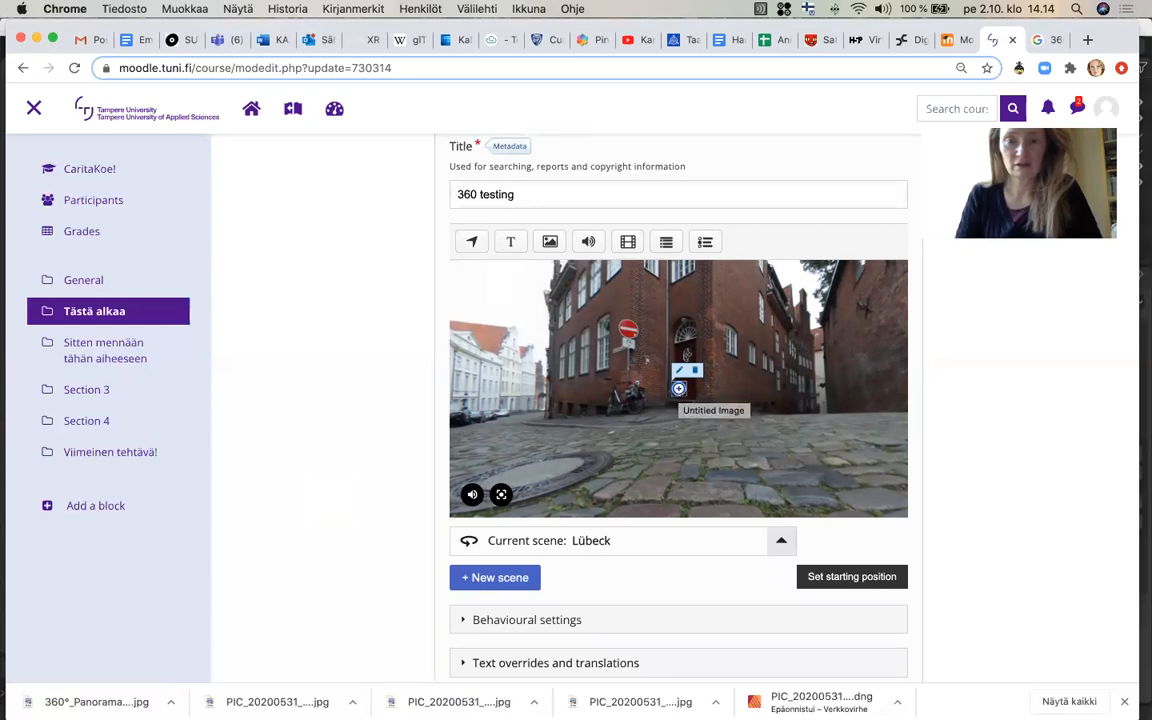
{"action": "left_click_drag", "start_coordinate": [679, 388], "coordinate": [547, 392]}
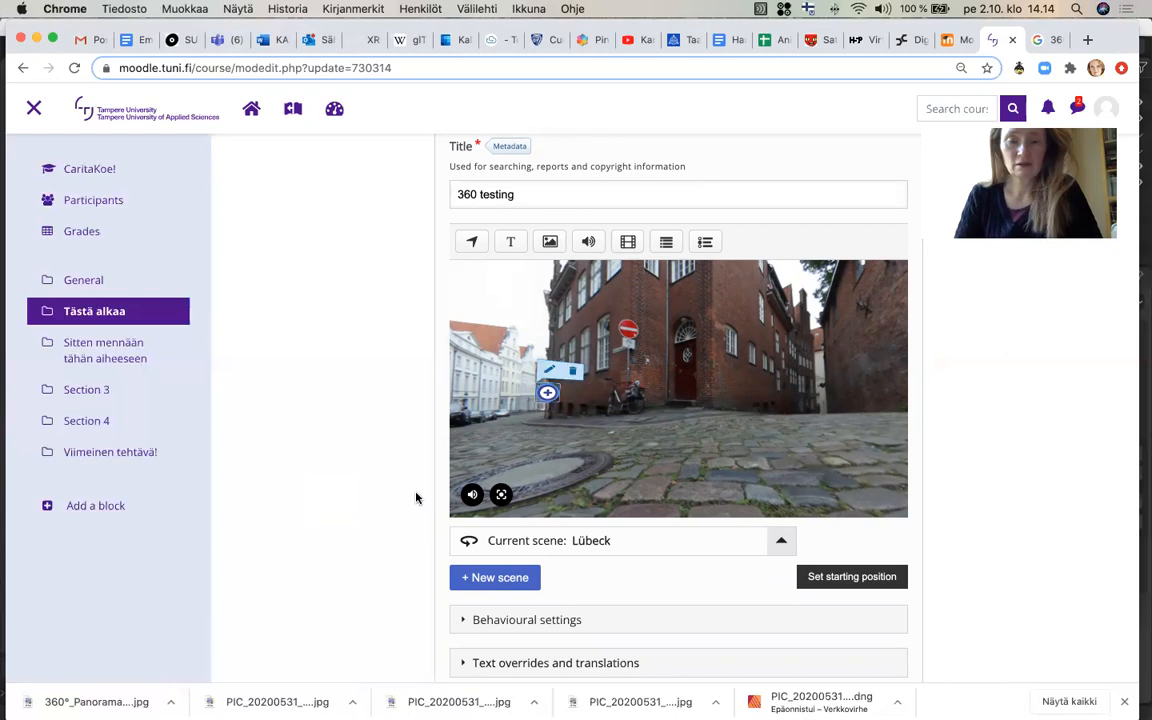
{"action": "scroll", "coordinate": [416, 497], "scroll_direction": "down", "scroll_amount": 3}
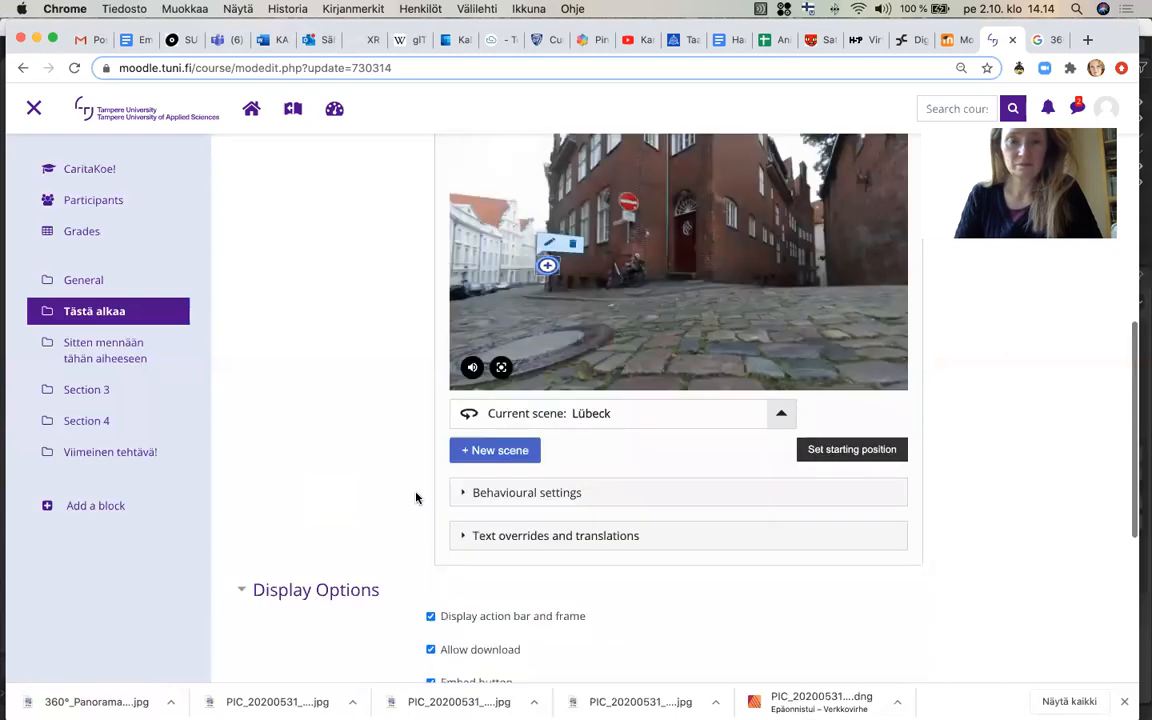
{"action": "scroll", "coordinate": [416, 497], "scroll_direction": "down", "scroll_amount": 4}
{"action": "scroll", "coordinate": [416, 497], "scroll_direction": "up", "scroll_amount": 5}
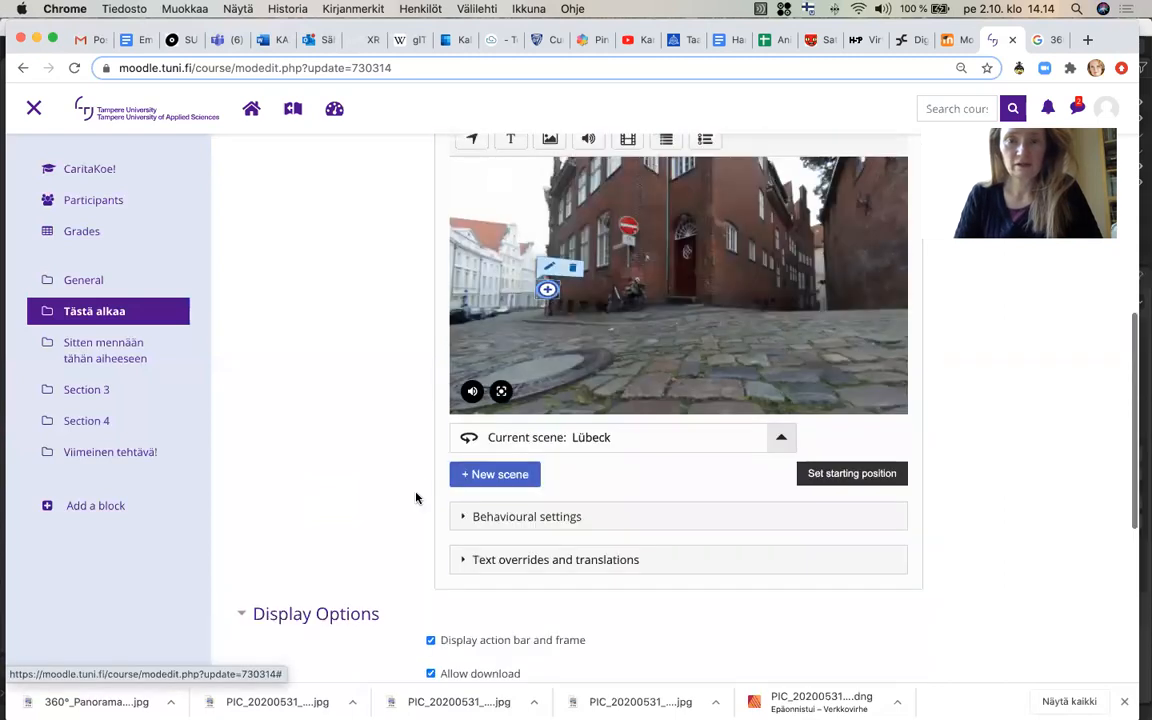
{"action": "scroll", "coordinate": [416, 497], "scroll_direction": "up", "scroll_amount": 4}
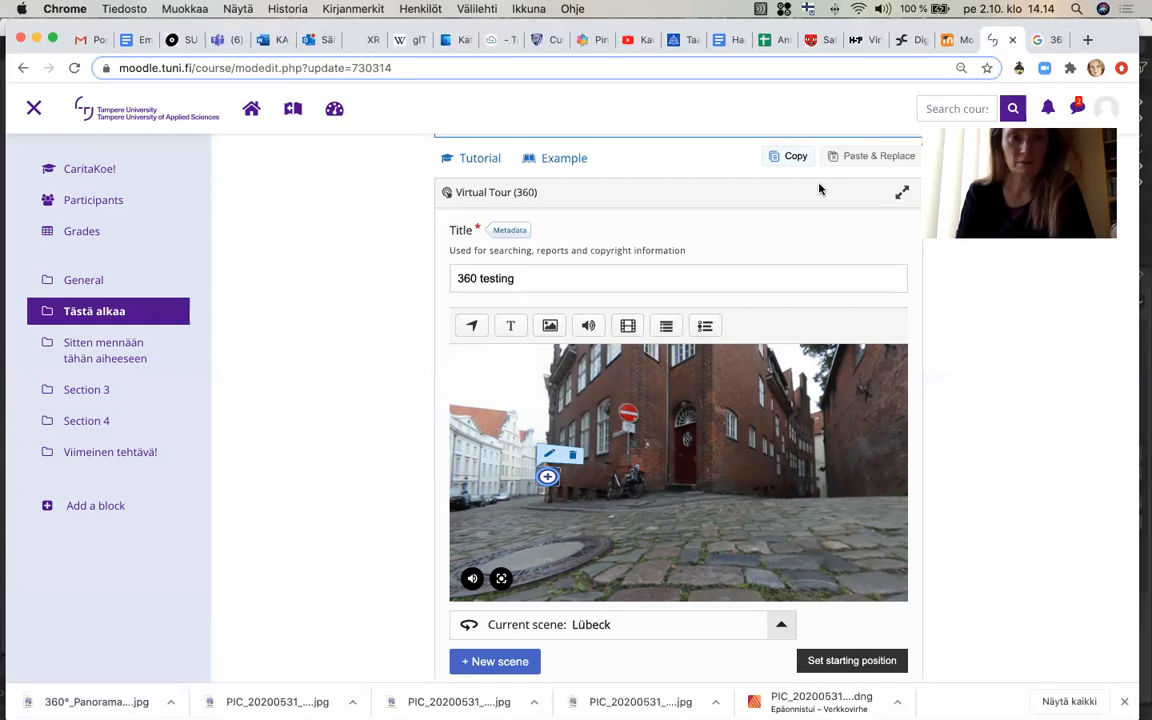
Open youtube.com in a new browser tab and go to the signed-in account's own channel
{"action": "key", "text": "super+t"}
{"action": "type", "text": "youtube.com"}
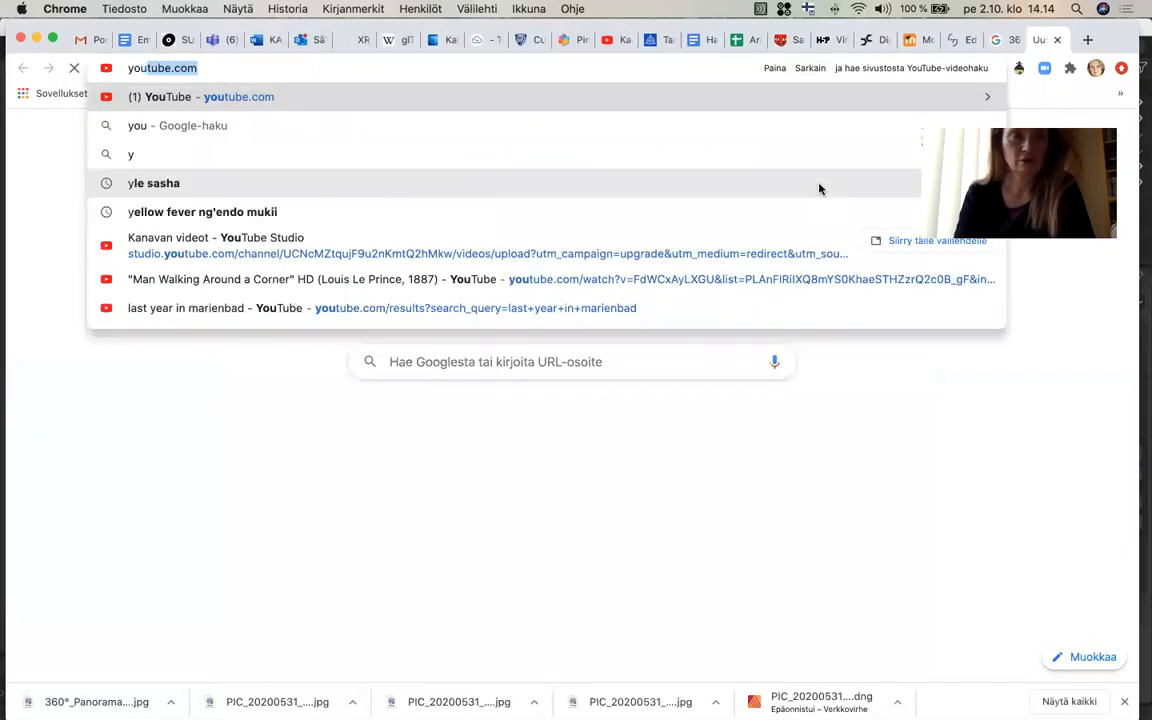
{"action": "key", "text": "Return"}
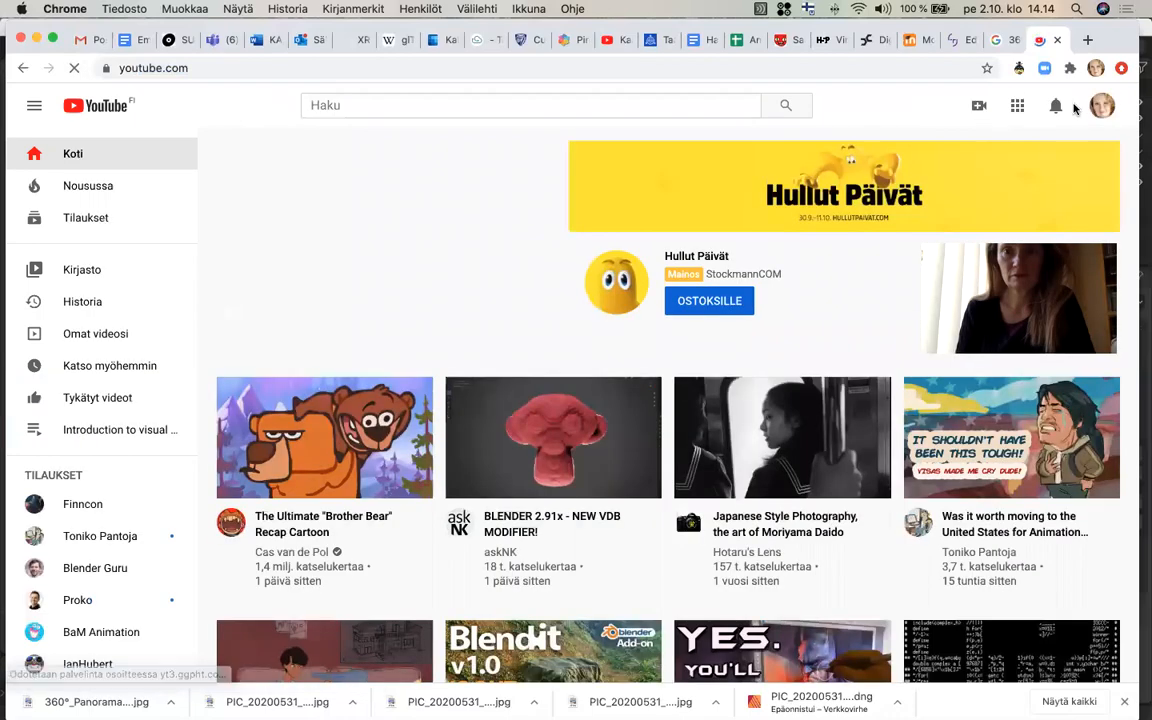
{"action": "left_click", "coordinate": [1104, 111]}
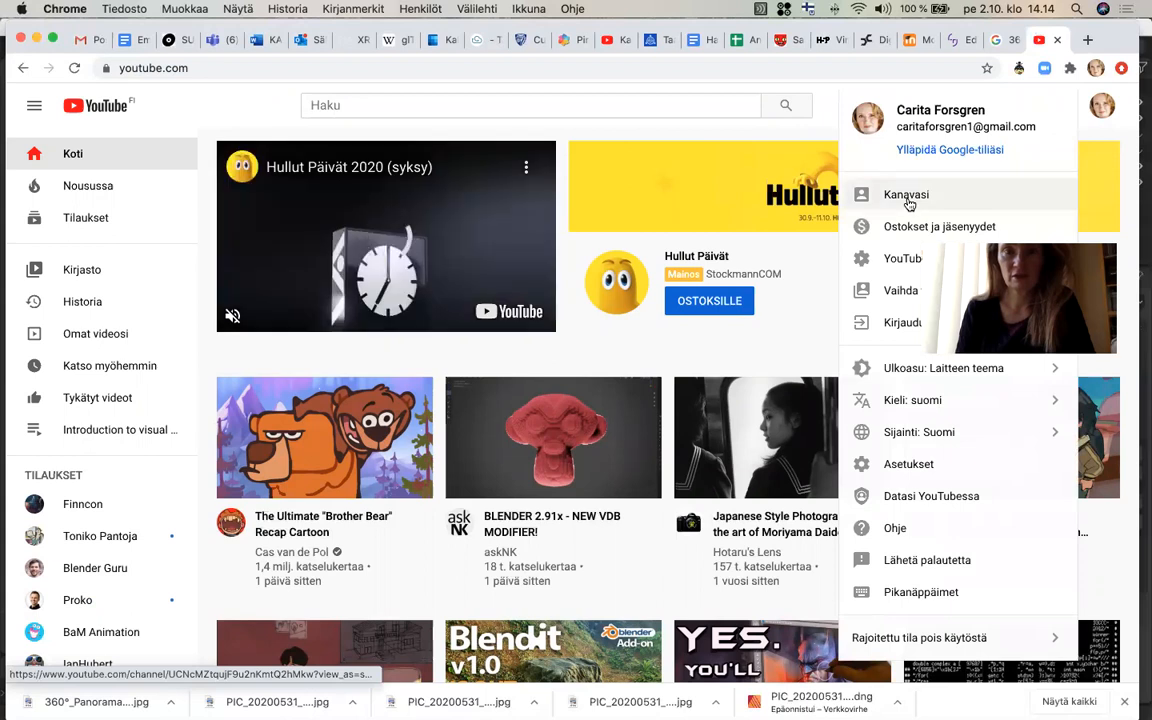
{"action": "left_click", "coordinate": [906, 196]}
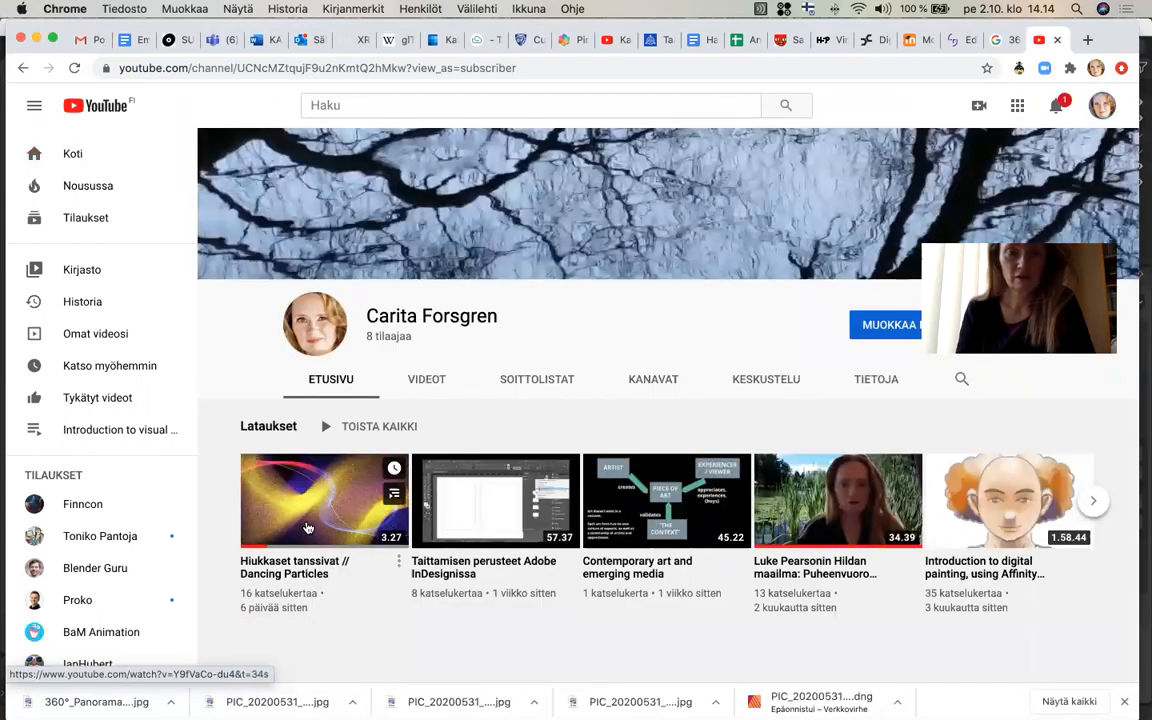
Open the channel's "Hiukkaset tanssivat // Dancing Particles" video, pause it, and copy its share link
{"action": "left_click", "coordinate": [399, 562]}
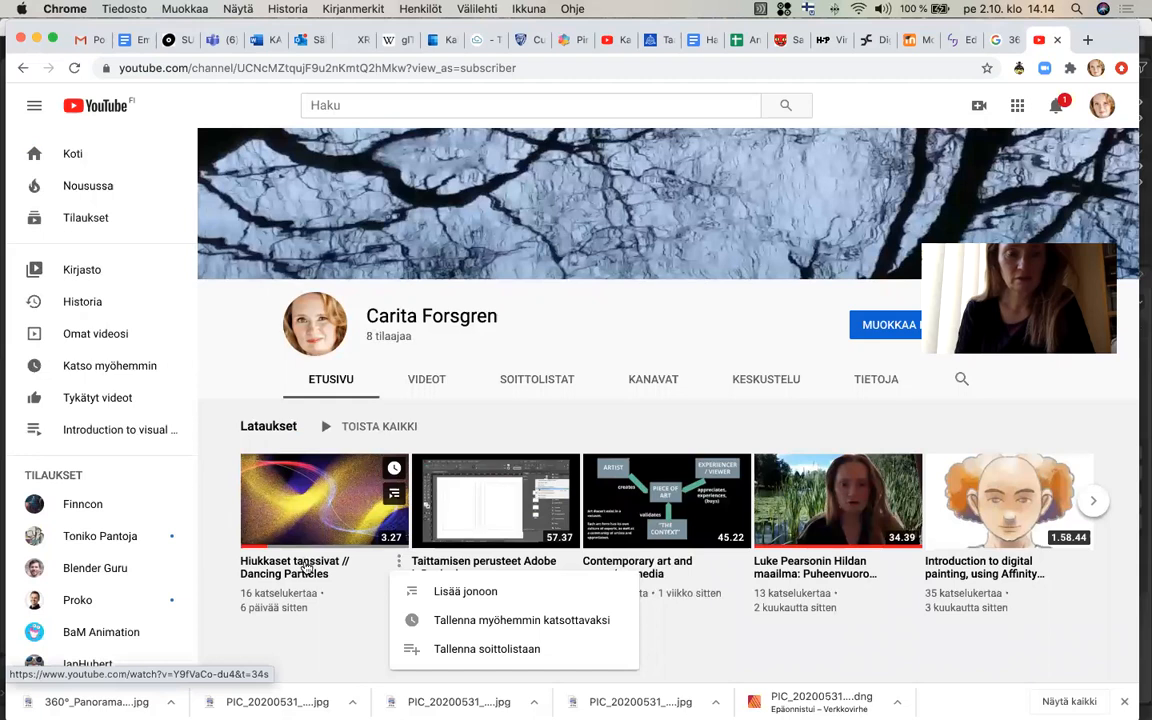
{"action": "left_click", "coordinate": [307, 567]}
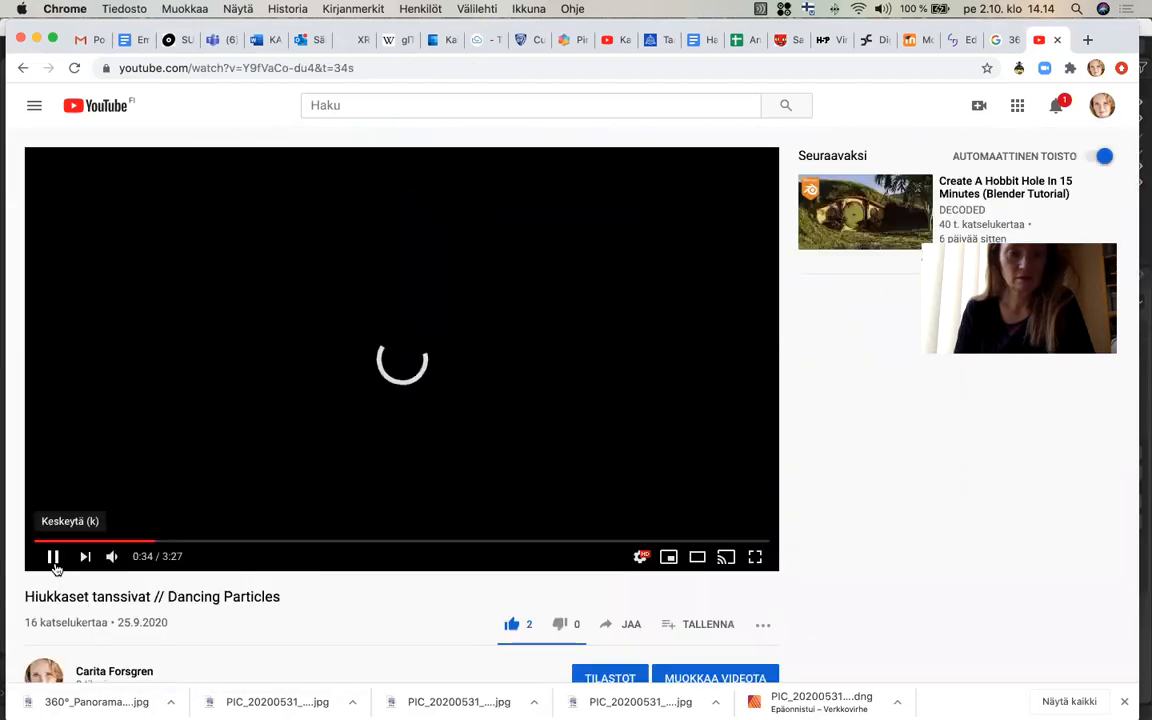
{"action": "left_click", "coordinate": [55, 565]}
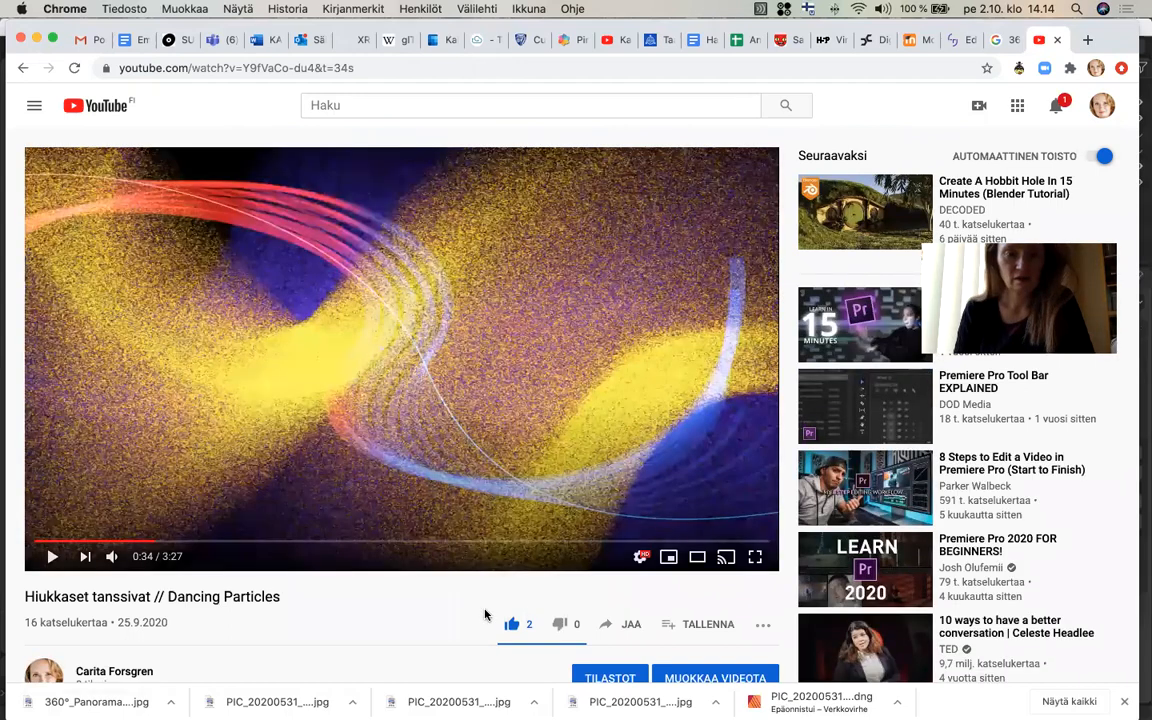
{"action": "scroll", "coordinate": [485, 614], "scroll_direction": "down", "scroll_amount": 1}
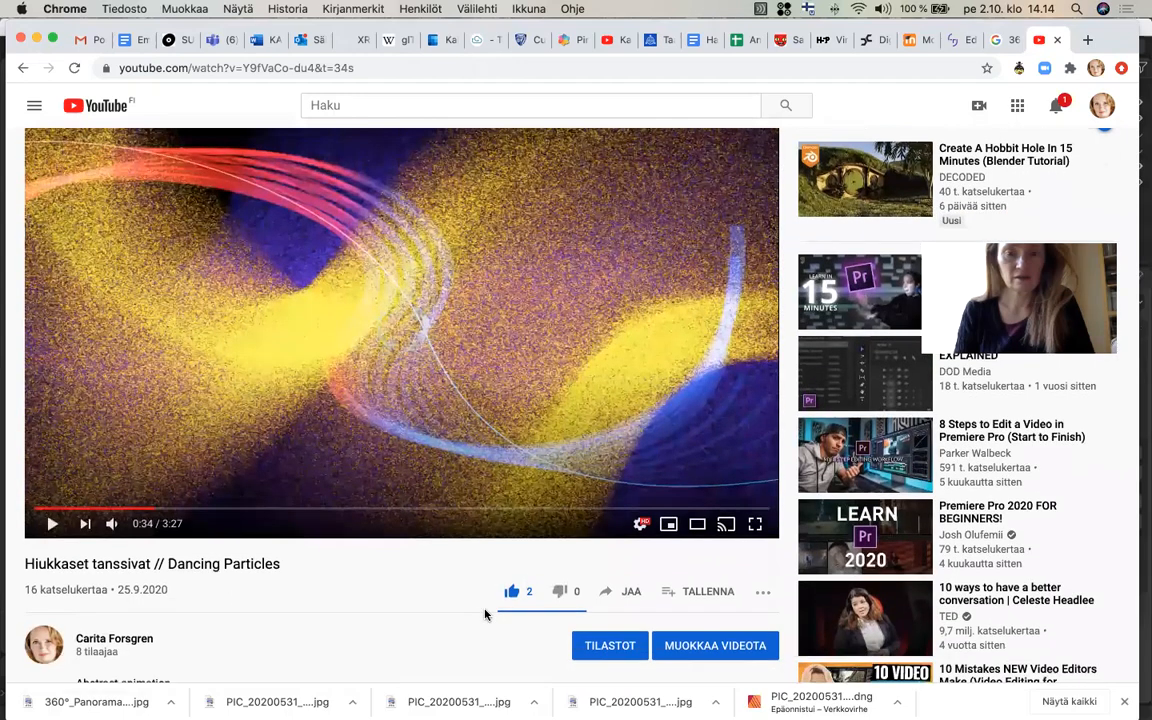
{"action": "left_click", "coordinate": [611, 594]}
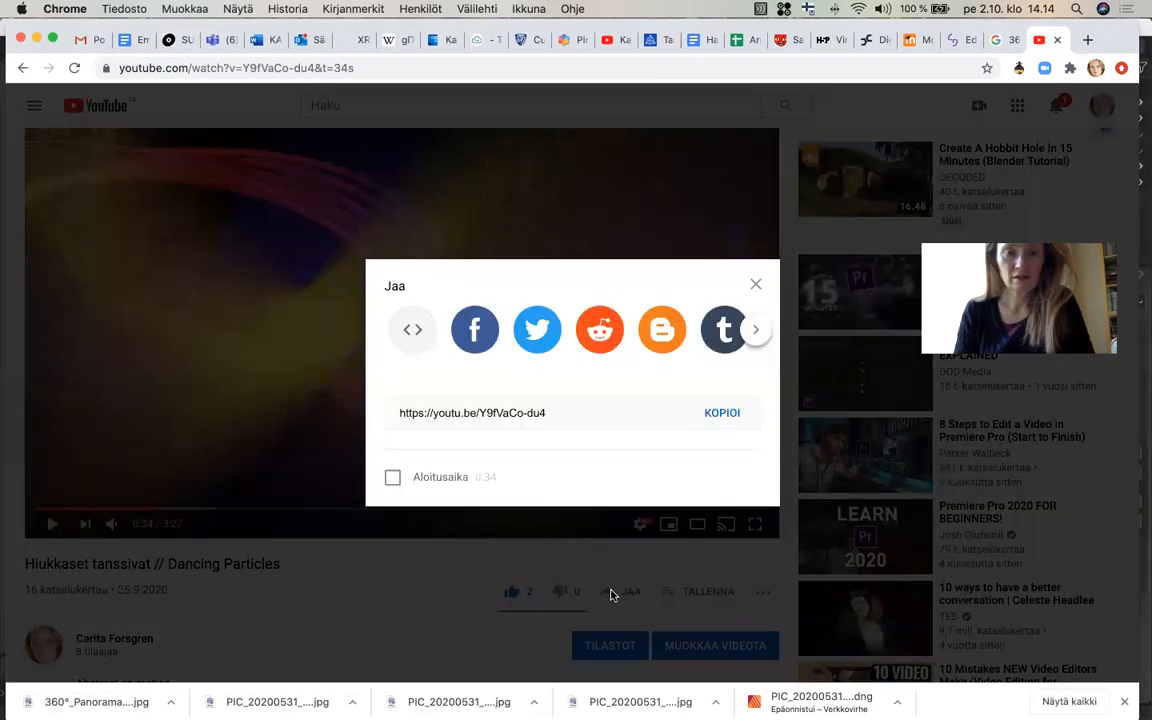
{"action": "left_click", "coordinate": [714, 421]}
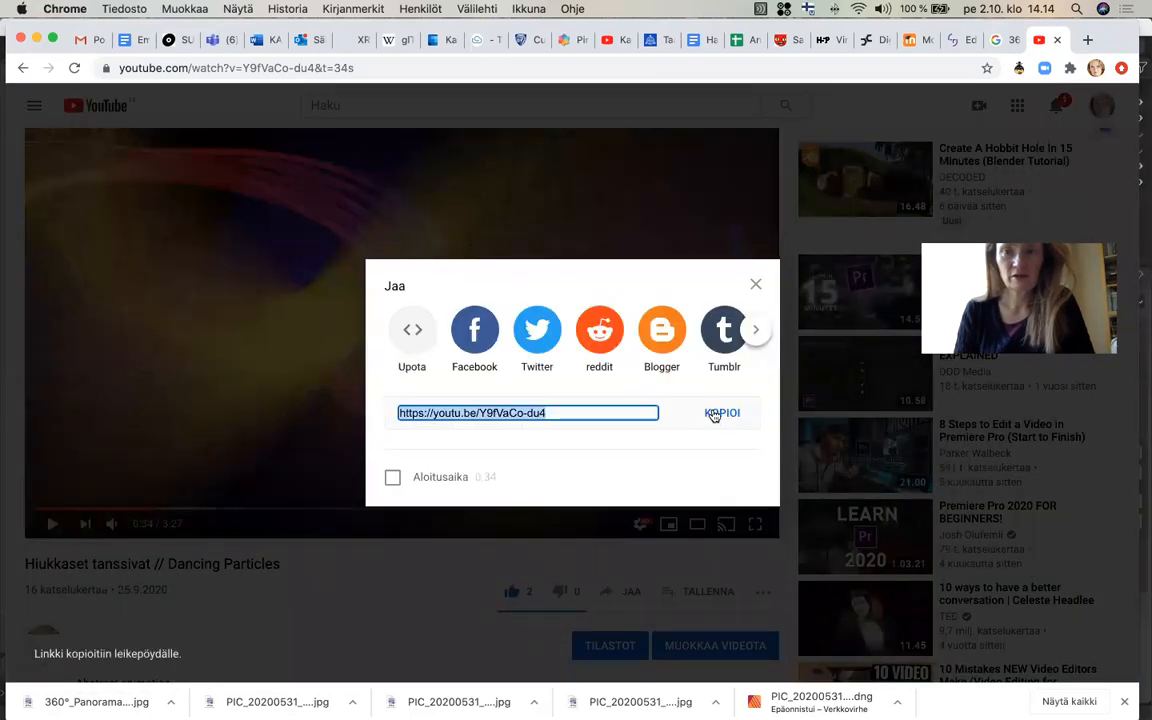
Switch back to the Moodle tour editor and turn the Lübeck scene toward the brick building's door and no-entry signs
{"action": "left_click", "coordinate": [954, 46]}
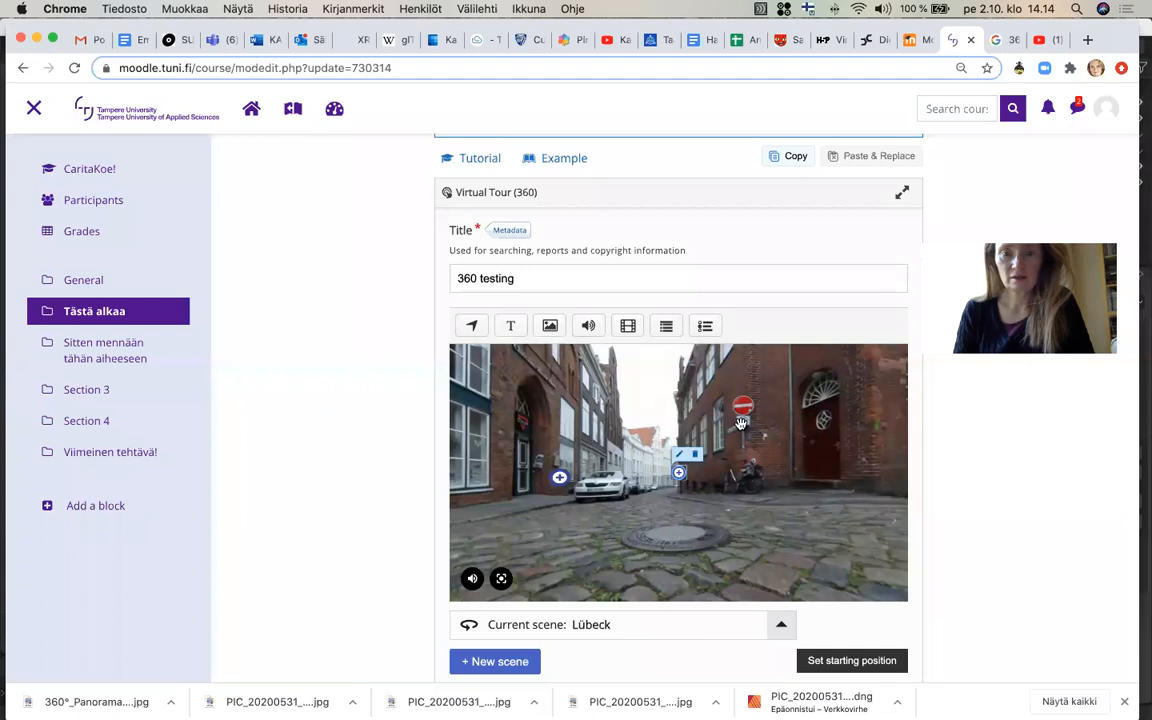
{"action": "left_click_drag", "start_coordinate": [740, 423], "coordinate": [502, 345]}
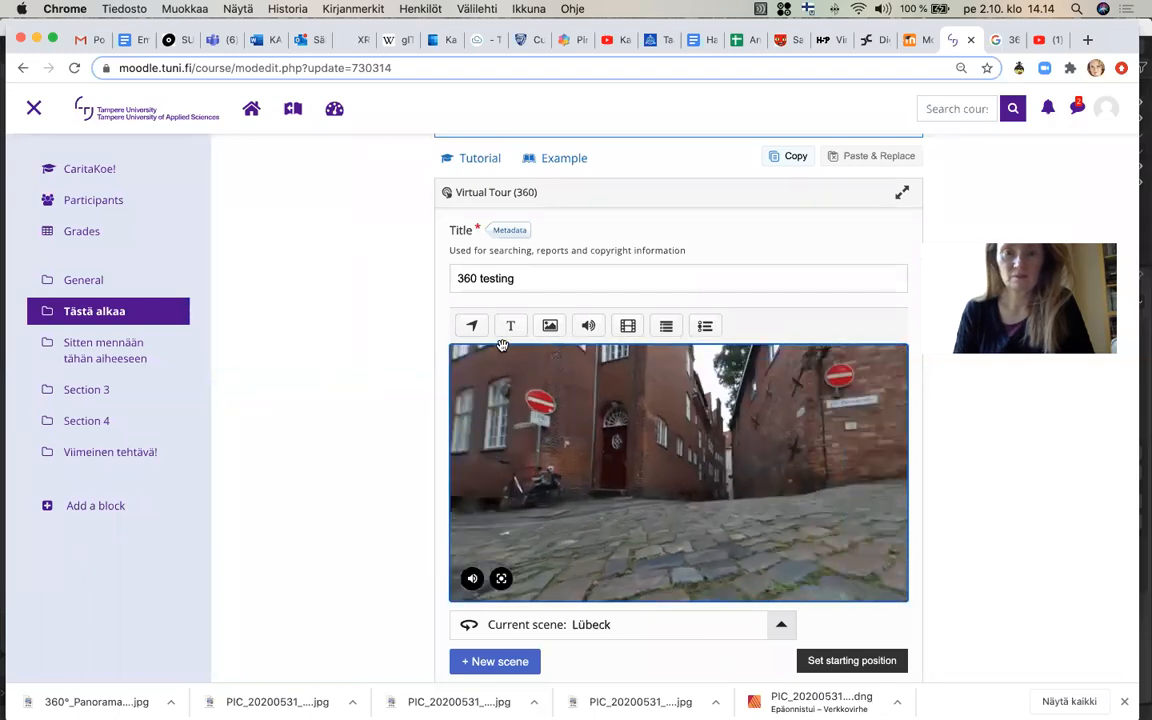
{"action": "left_click", "coordinate": [549, 325]}
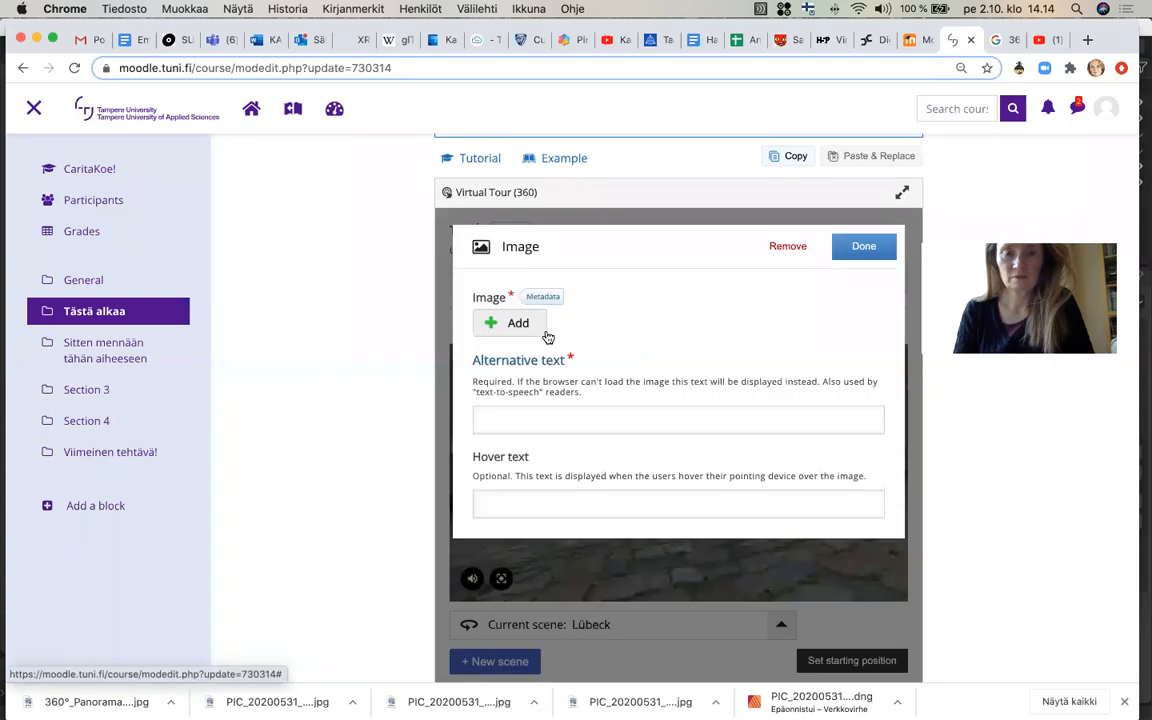
{"action": "left_click", "coordinate": [790, 247]}
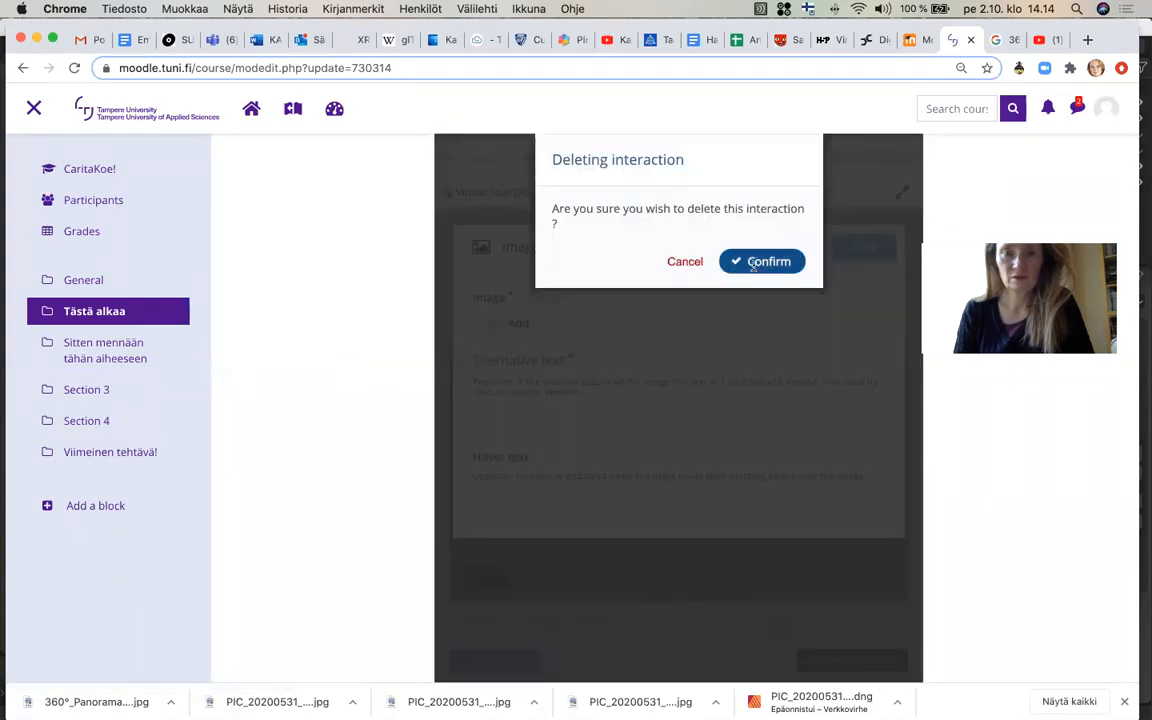
{"action": "left_click", "coordinate": [756, 266]}
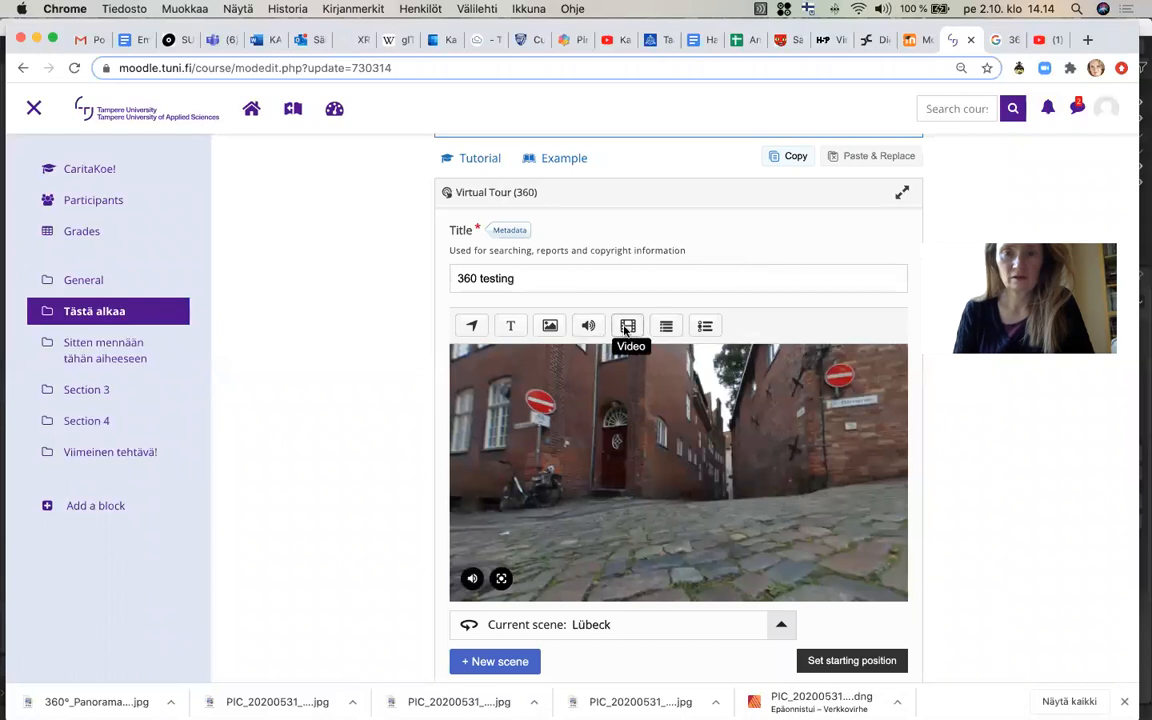
Add a video element to the Lübeck scene and title it "Dancing Particles"
{"action": "left_click", "coordinate": [627, 327]}
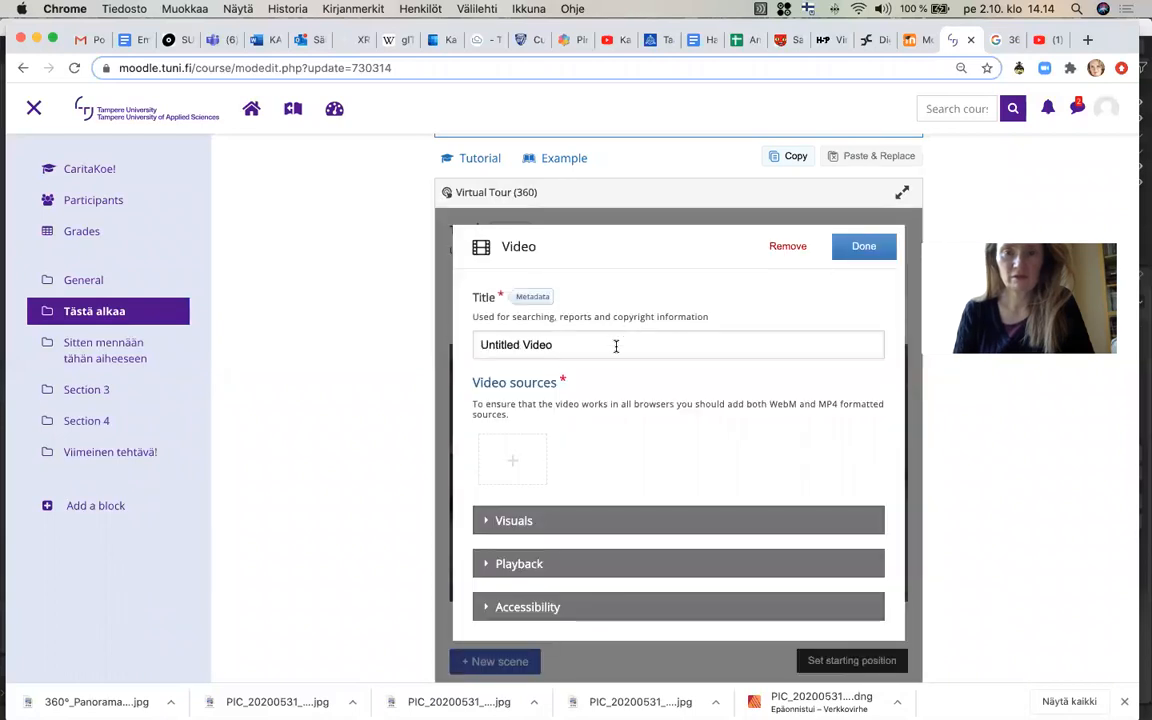
{"action": "triple_click", "coordinate": [616, 346]}
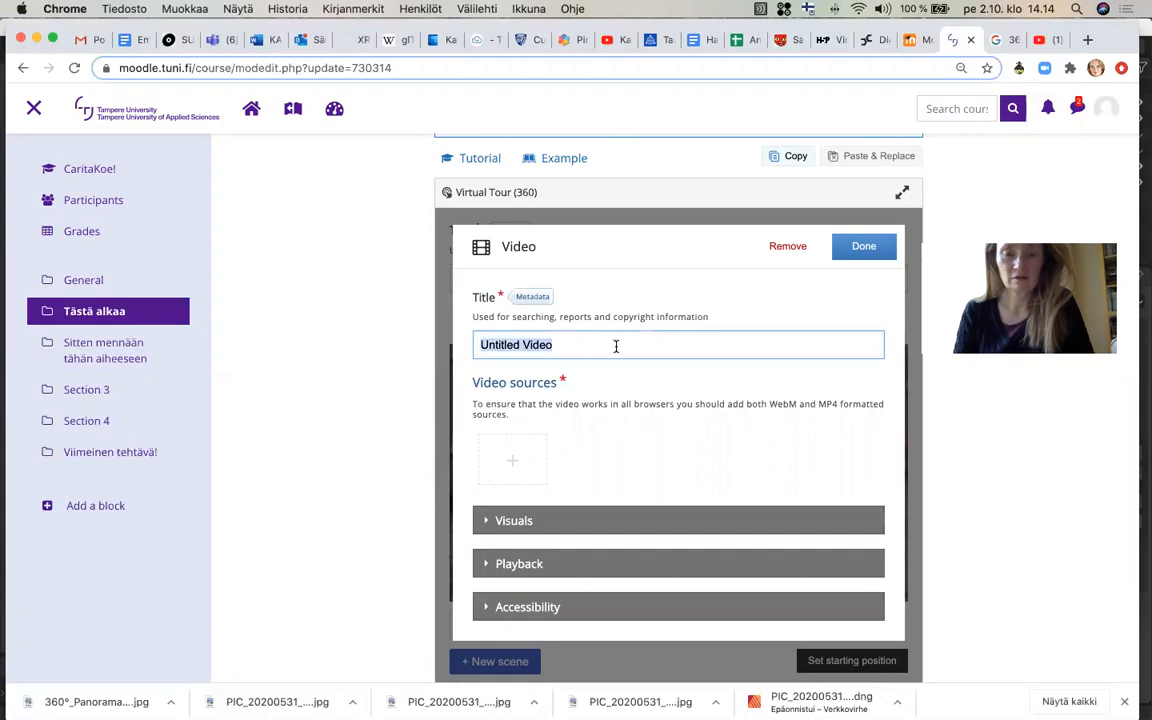
{"action": "type", "text": "D"}
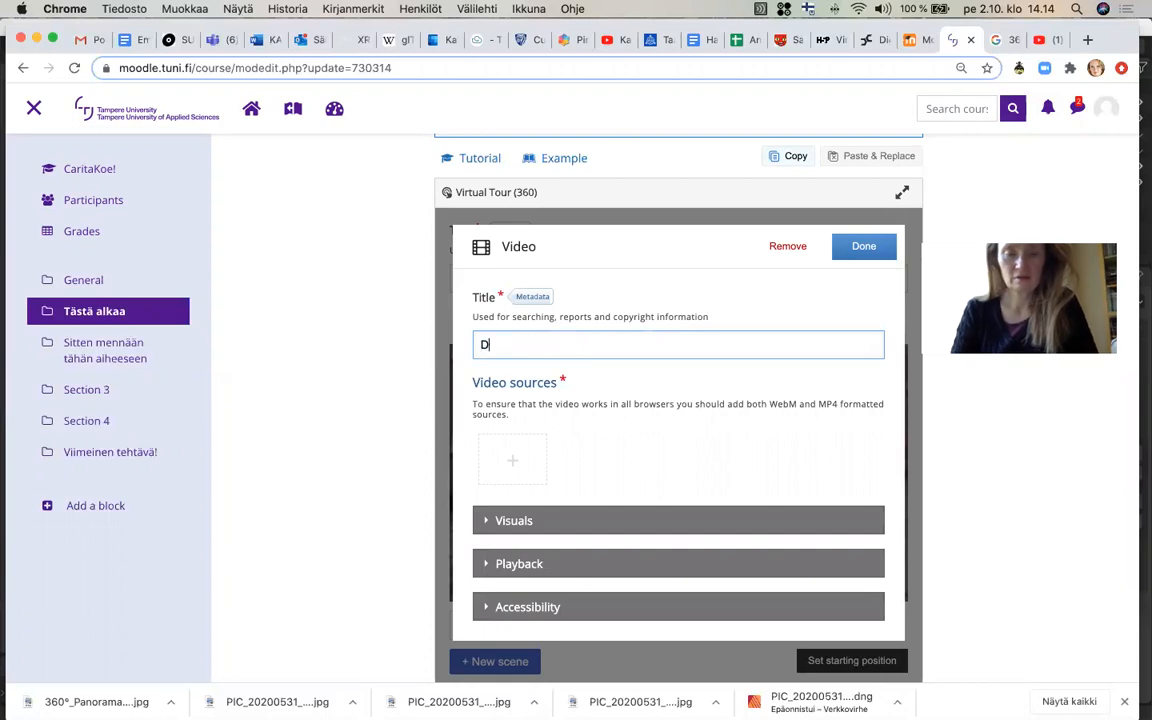
{"action": "type", "text": "ancing P"}
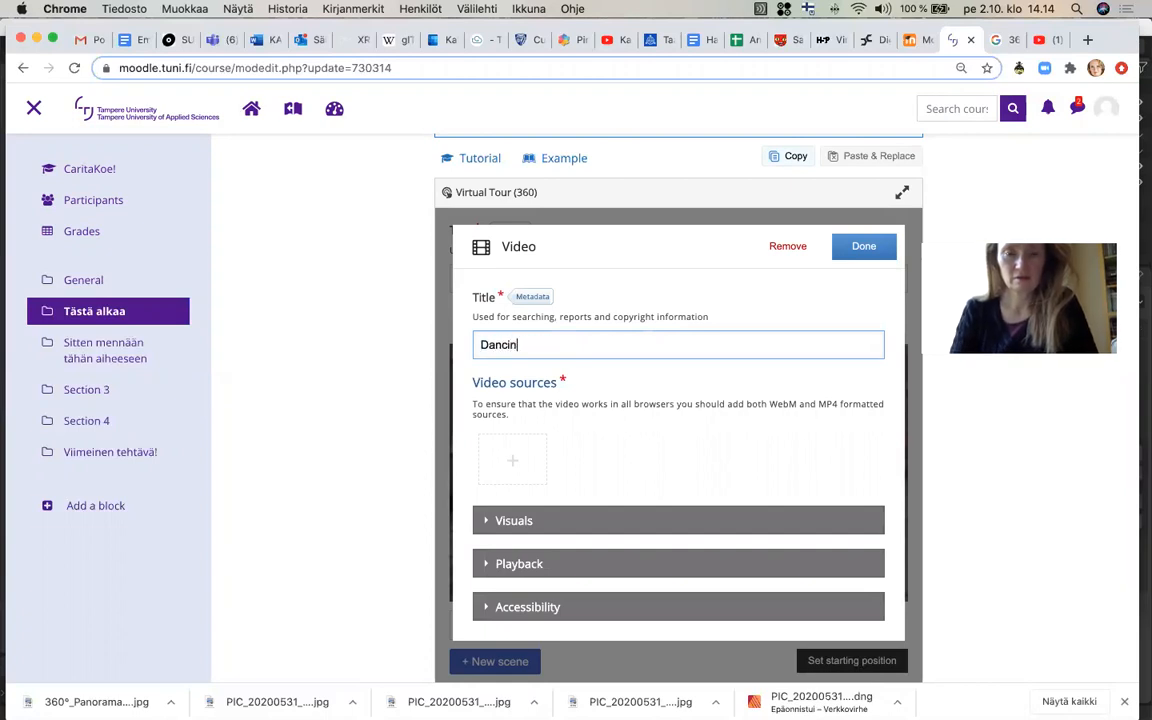
{"action": "type", "text": "articles"}
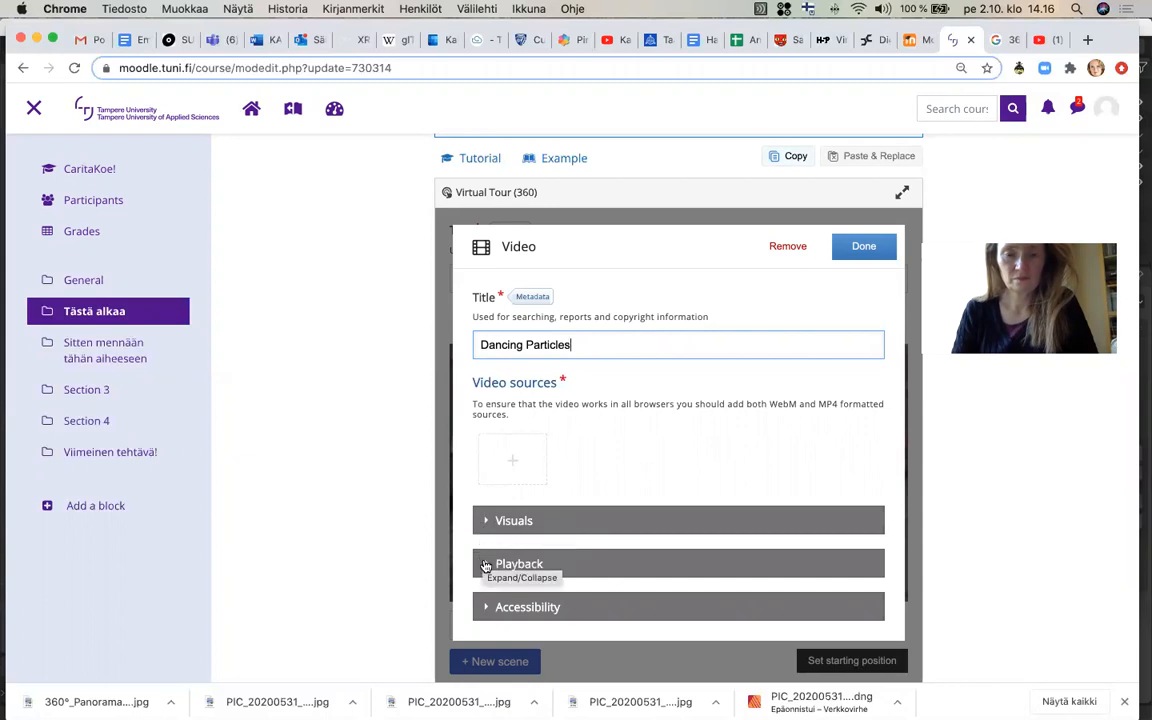
{"action": "left_click", "coordinate": [485, 564]}
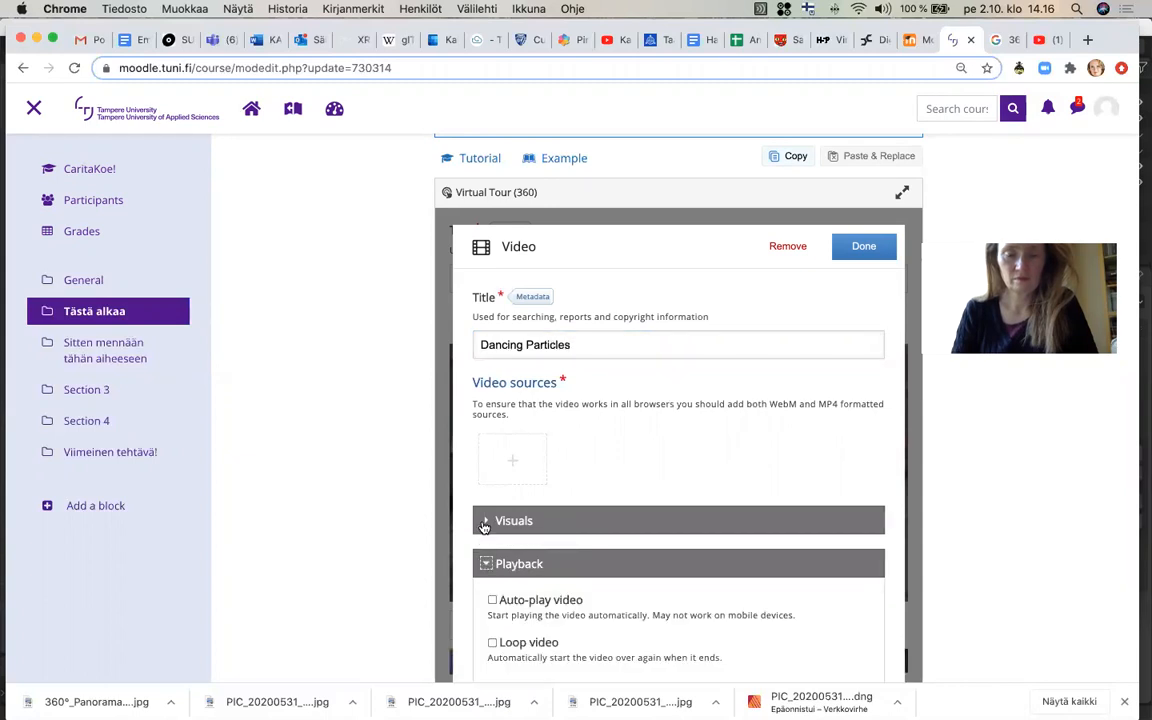
{"action": "left_click", "coordinate": [485, 521]}
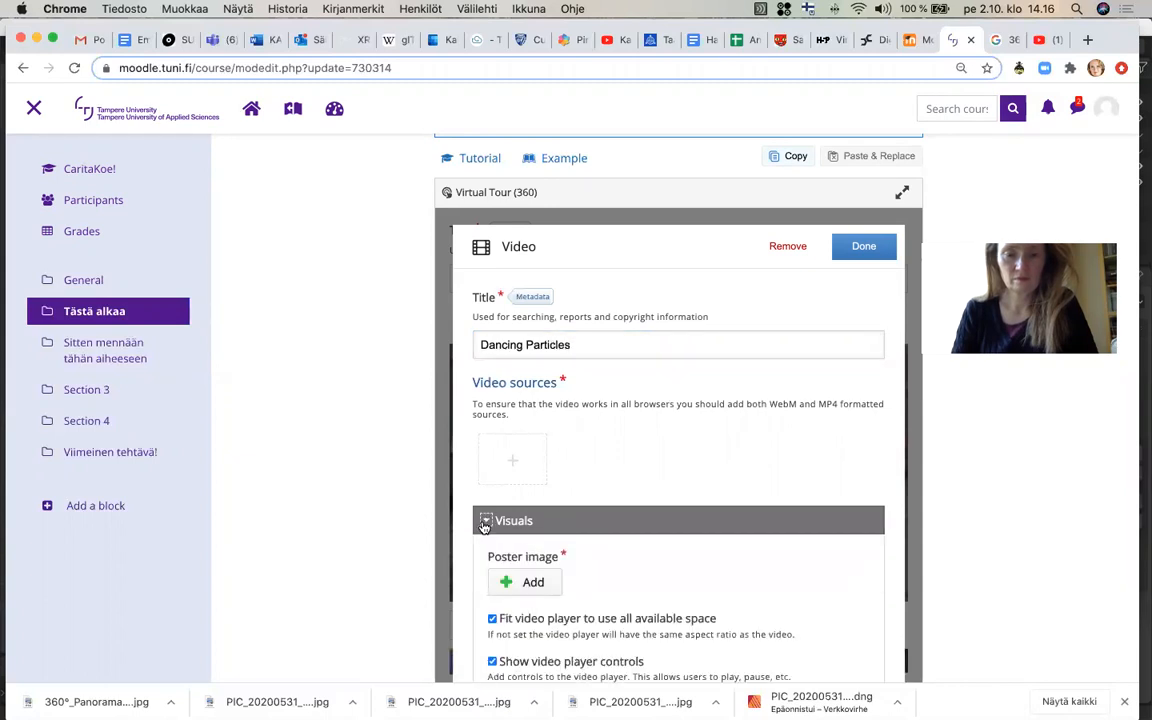
{"action": "left_click", "coordinate": [519, 460]}
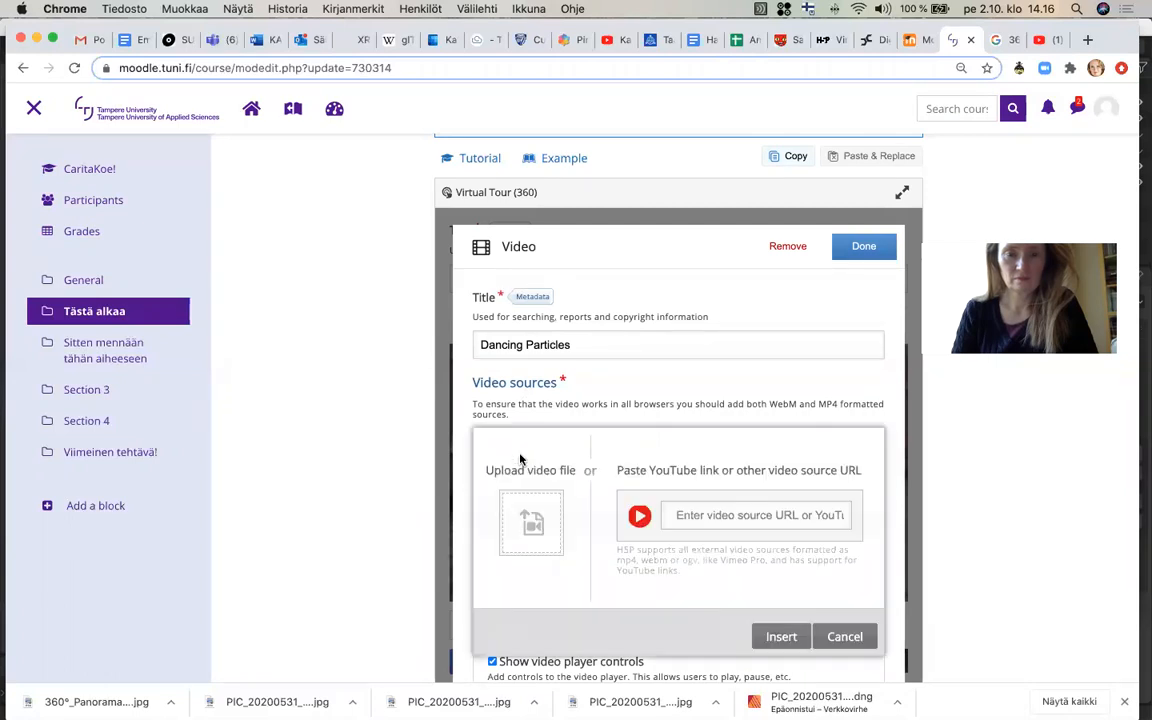
{"action": "left_click", "coordinate": [699, 510]}
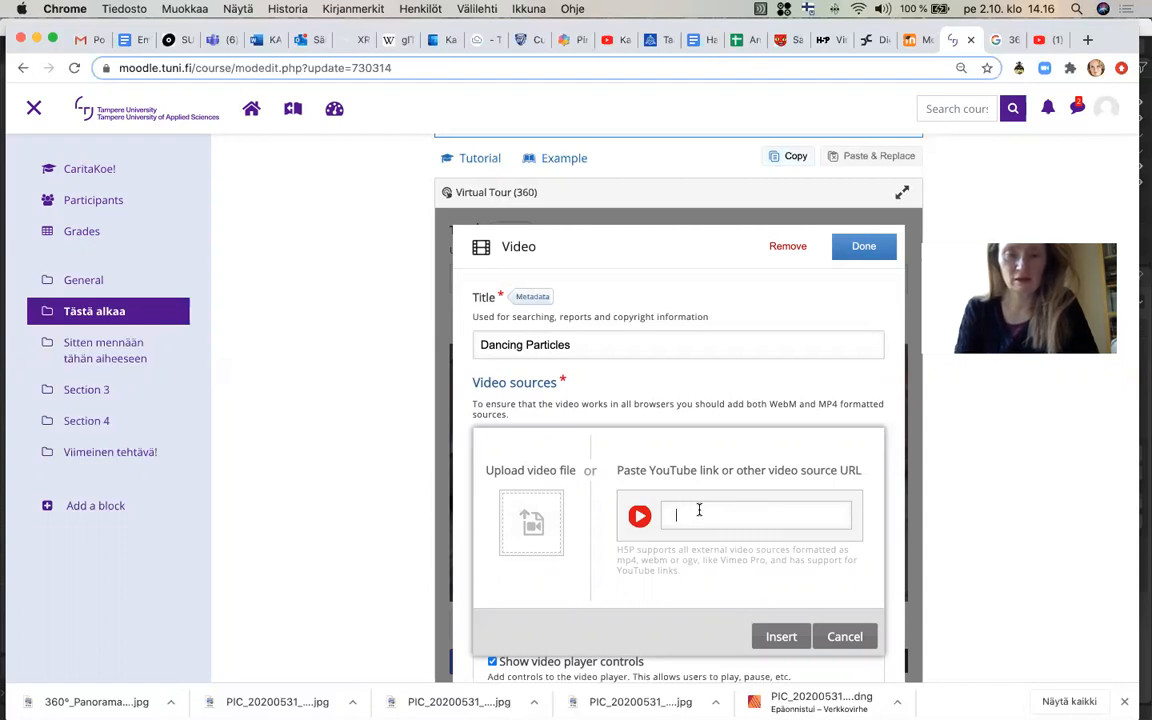
{"action": "type", "text": "https://youtu.be/Y9fVaCo-du4"}
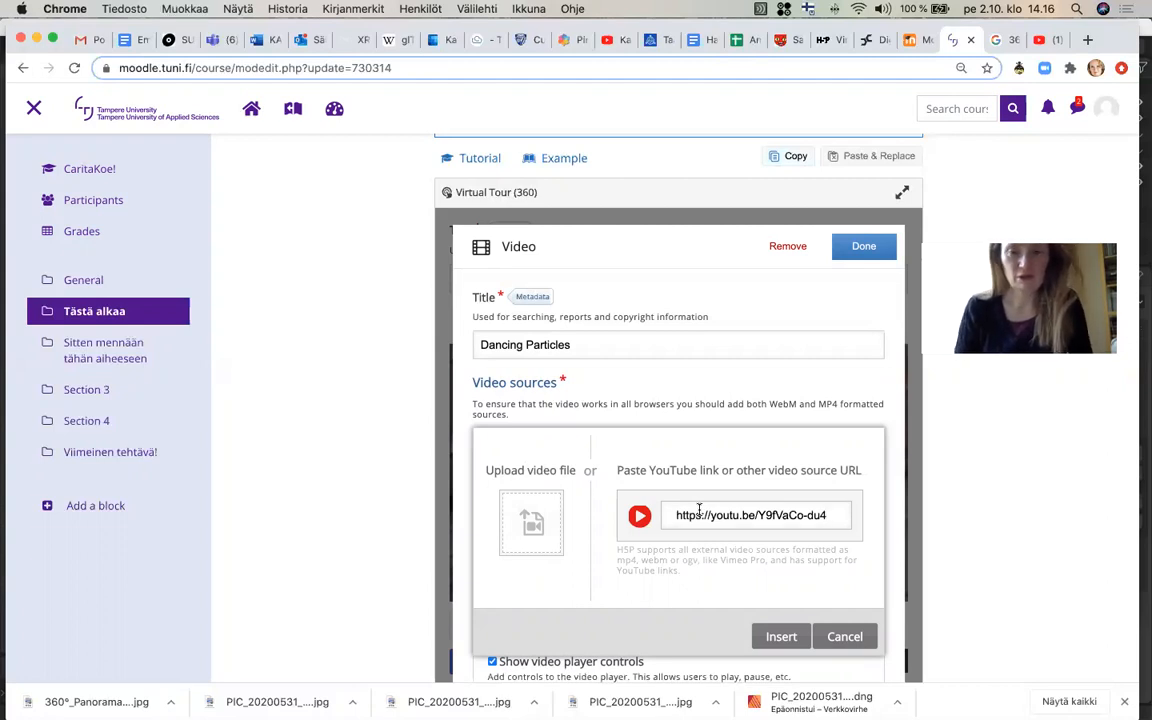
{"action": "left_click", "coordinate": [778, 637]}
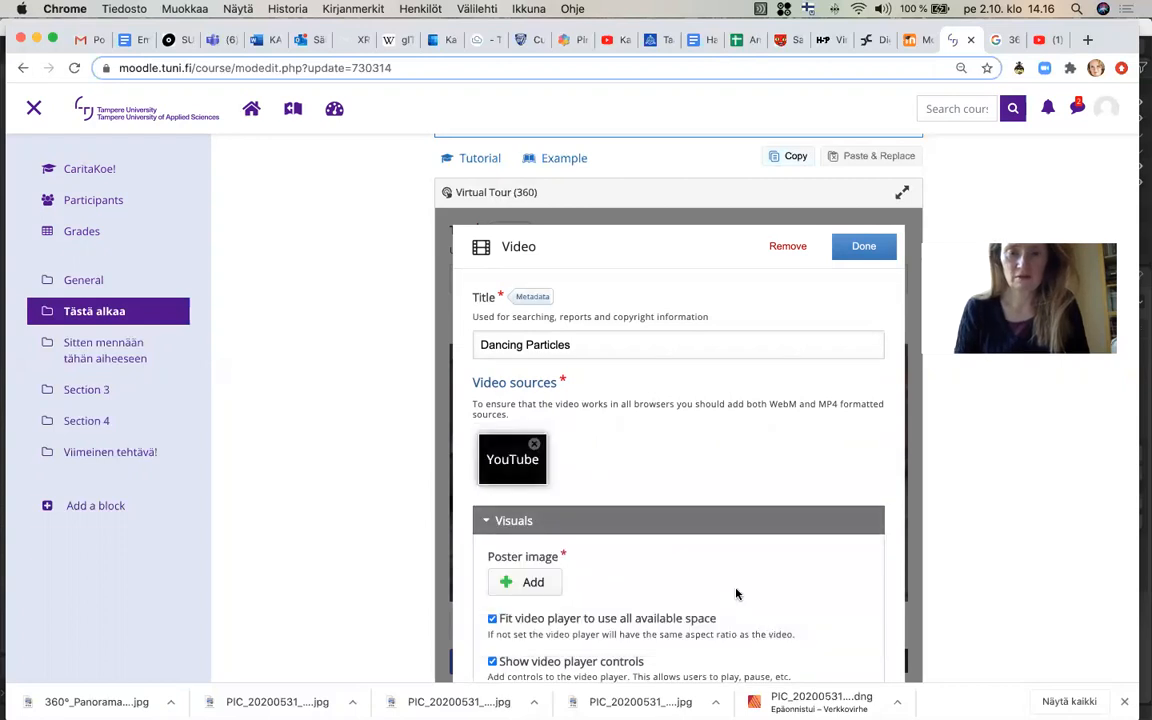
Upload "kirkon freskot ja keskisormi.jpg" from the "kuvat" folder as the video's poster image
{"action": "scroll", "coordinate": [698, 445], "scroll_direction": "down", "scroll_amount": 5}
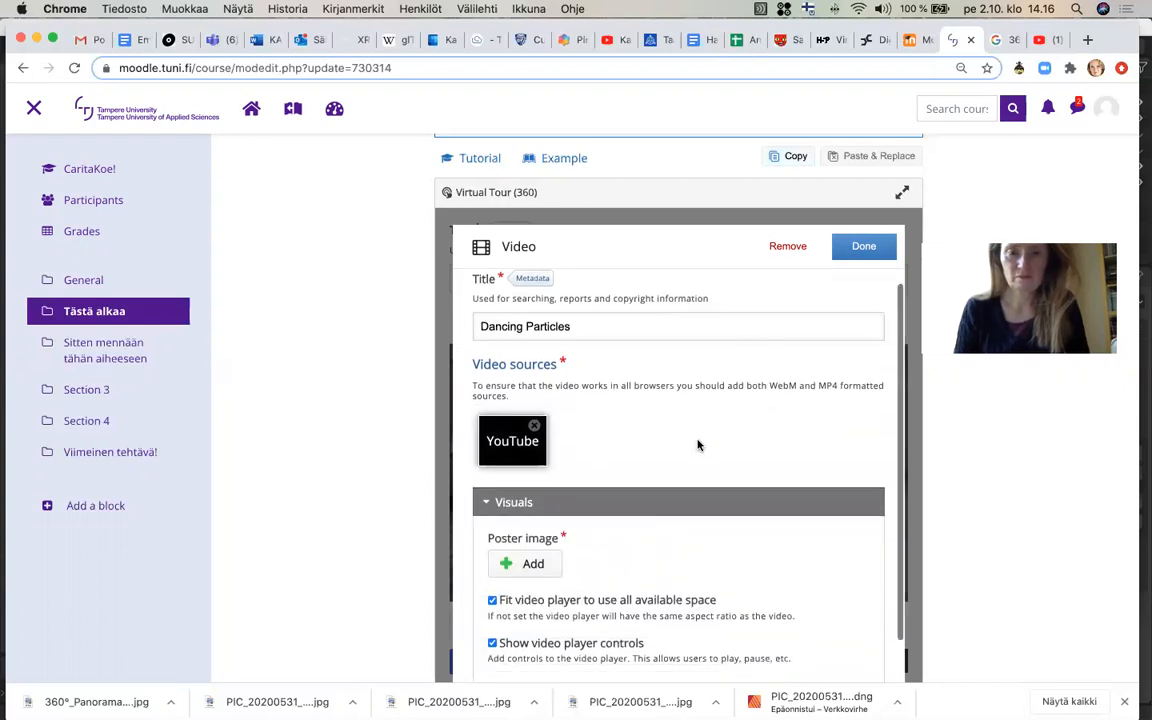
{"action": "scroll", "coordinate": [698, 445], "scroll_direction": "down", "scroll_amount": 2}
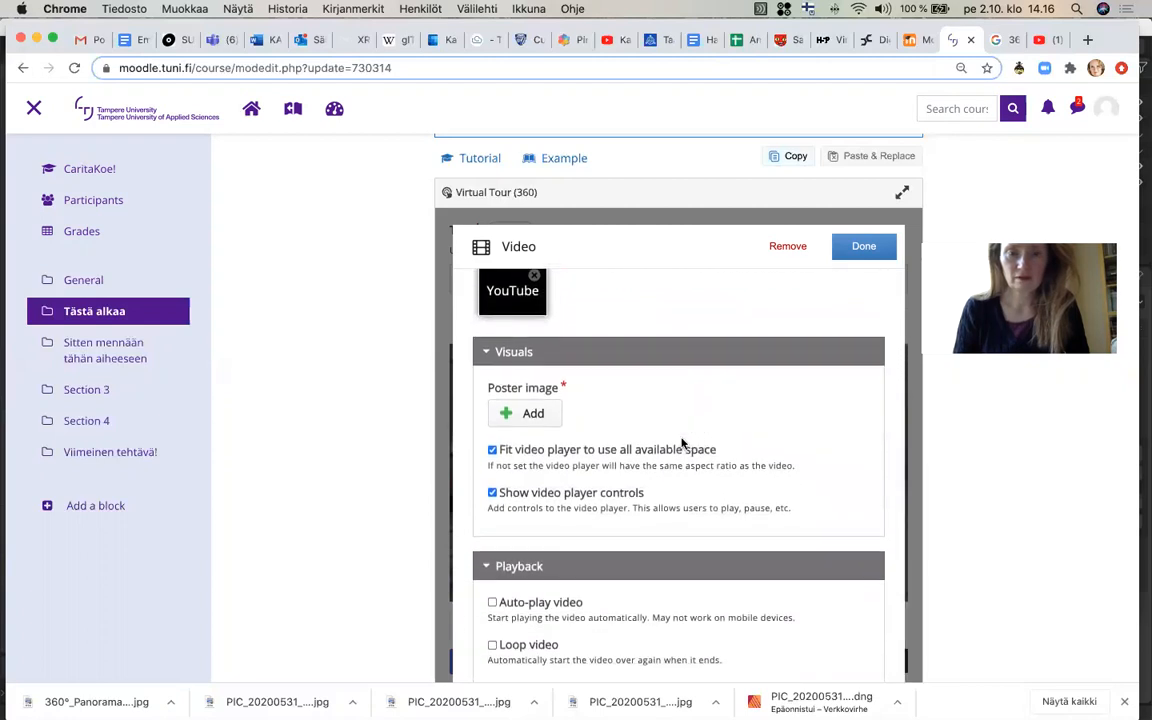
{"action": "left_click", "coordinate": [536, 414]}
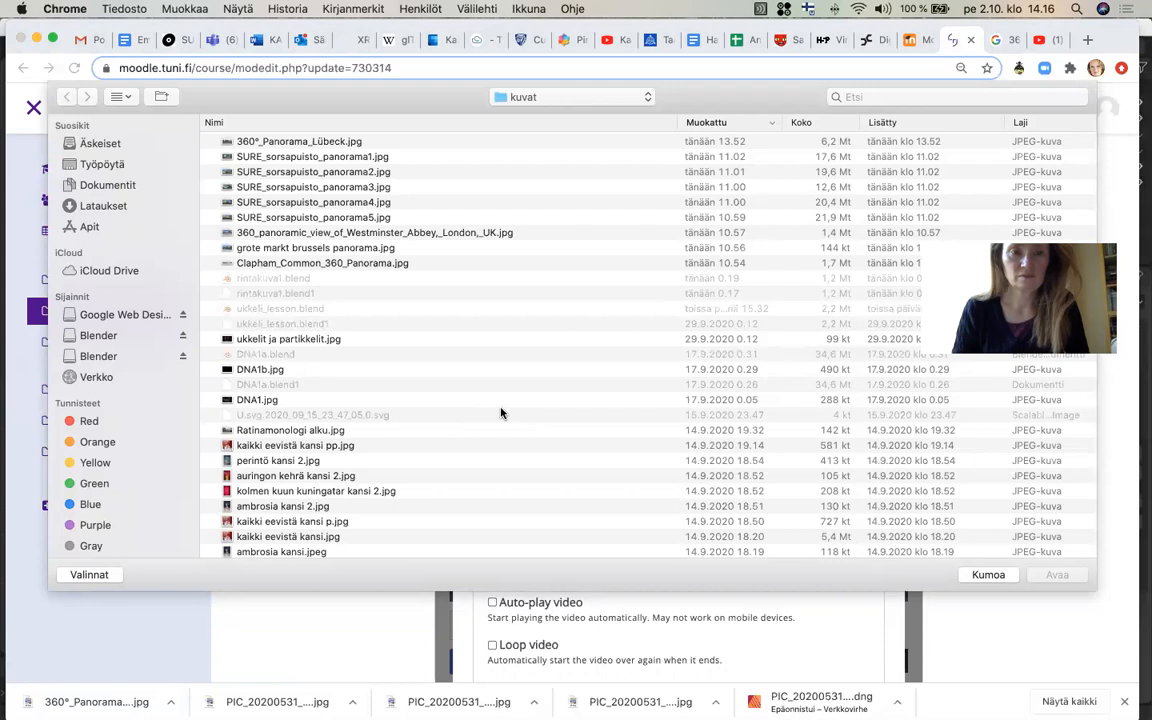
{"action": "scroll", "coordinate": [502, 410], "scroll_direction": "down", "scroll_amount": 1}
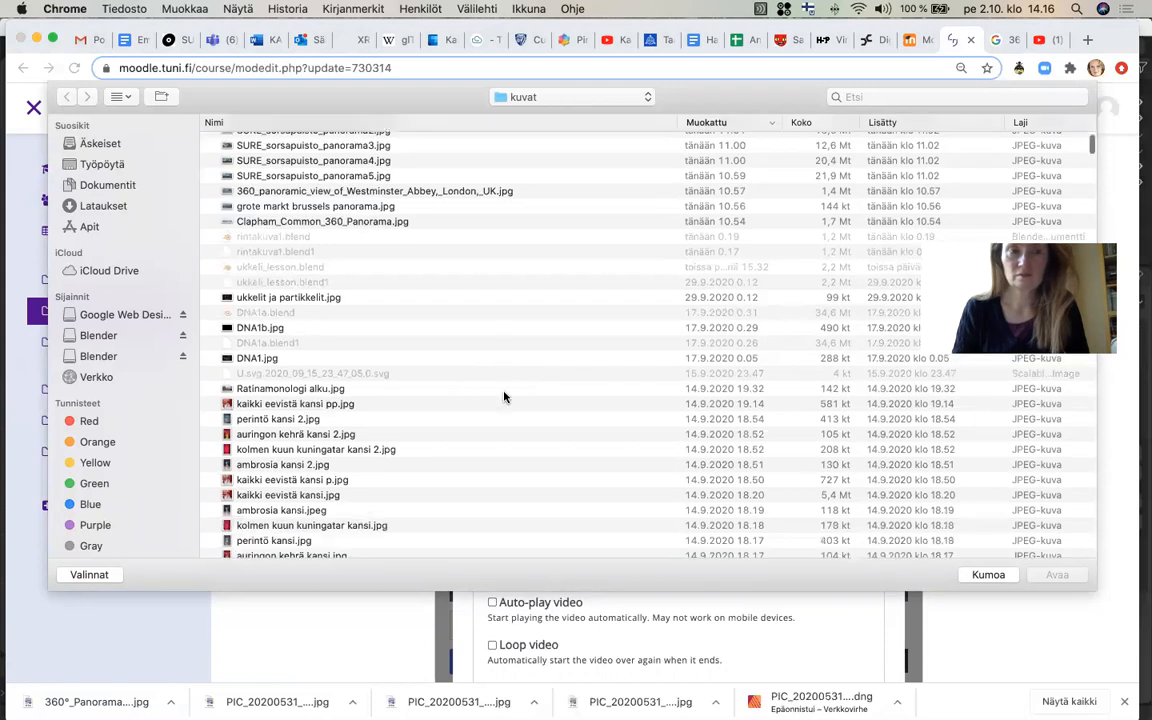
{"action": "scroll", "coordinate": [504, 397], "scroll_direction": "up", "scroll_amount": 1}
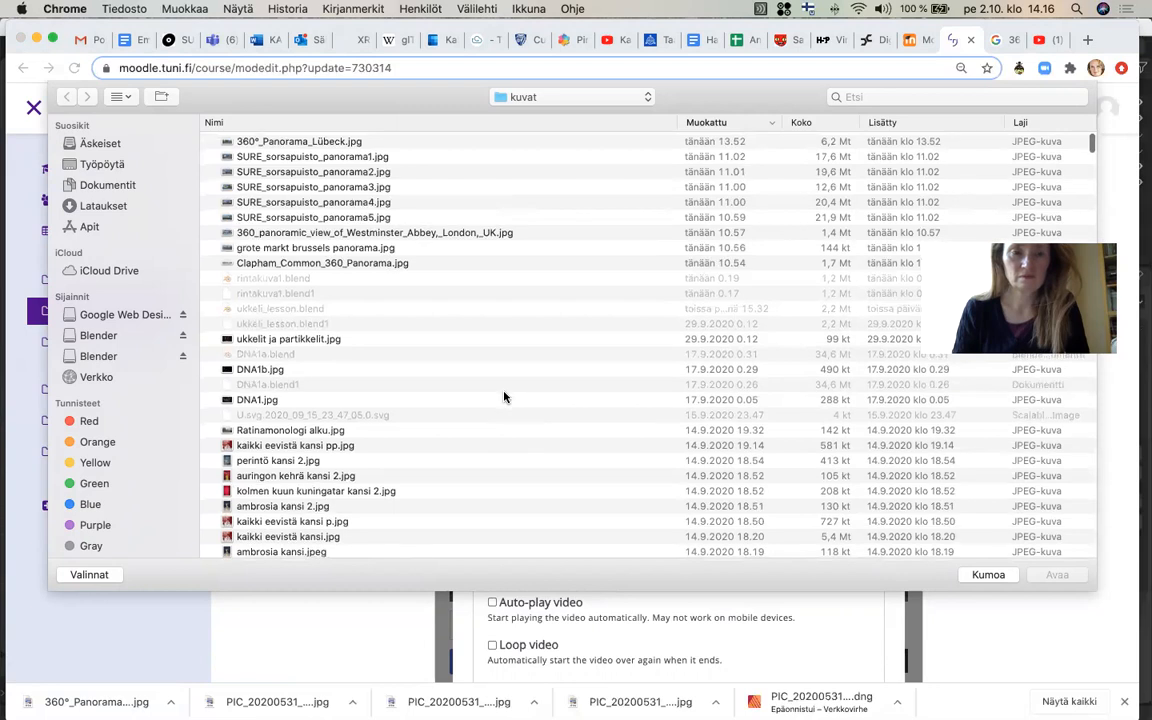
{"action": "scroll", "coordinate": [363, 438], "scroll_direction": "down", "scroll_amount": 5}
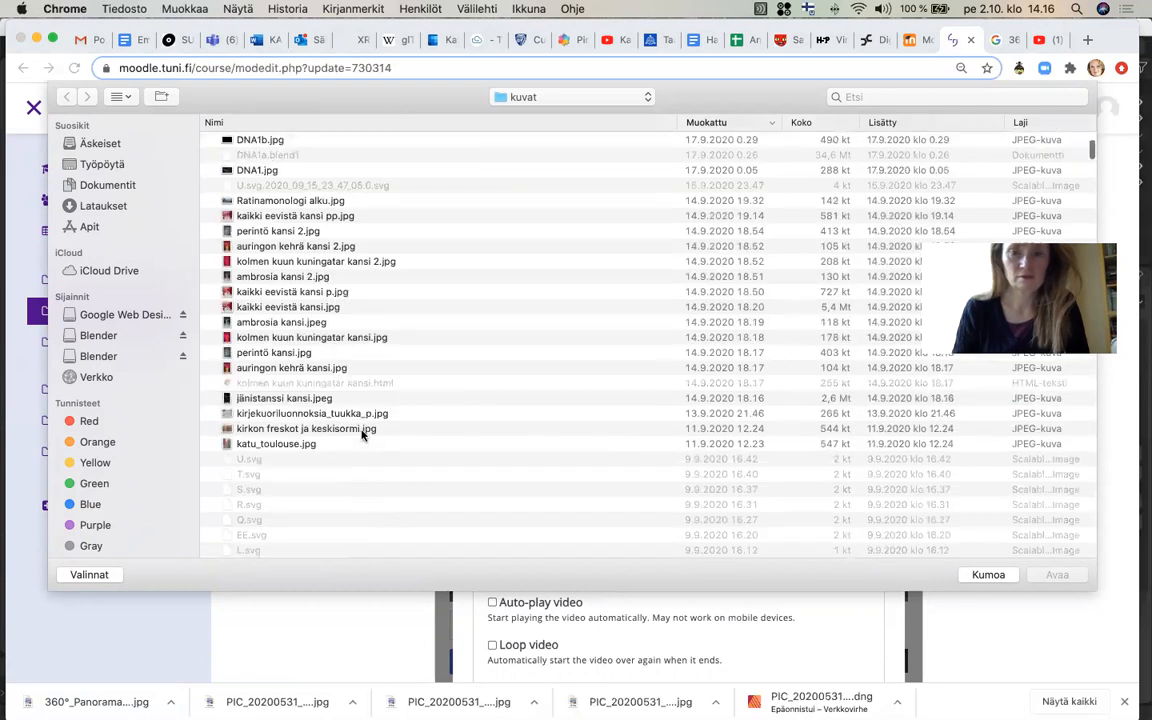
{"action": "left_click", "coordinate": [363, 430]}
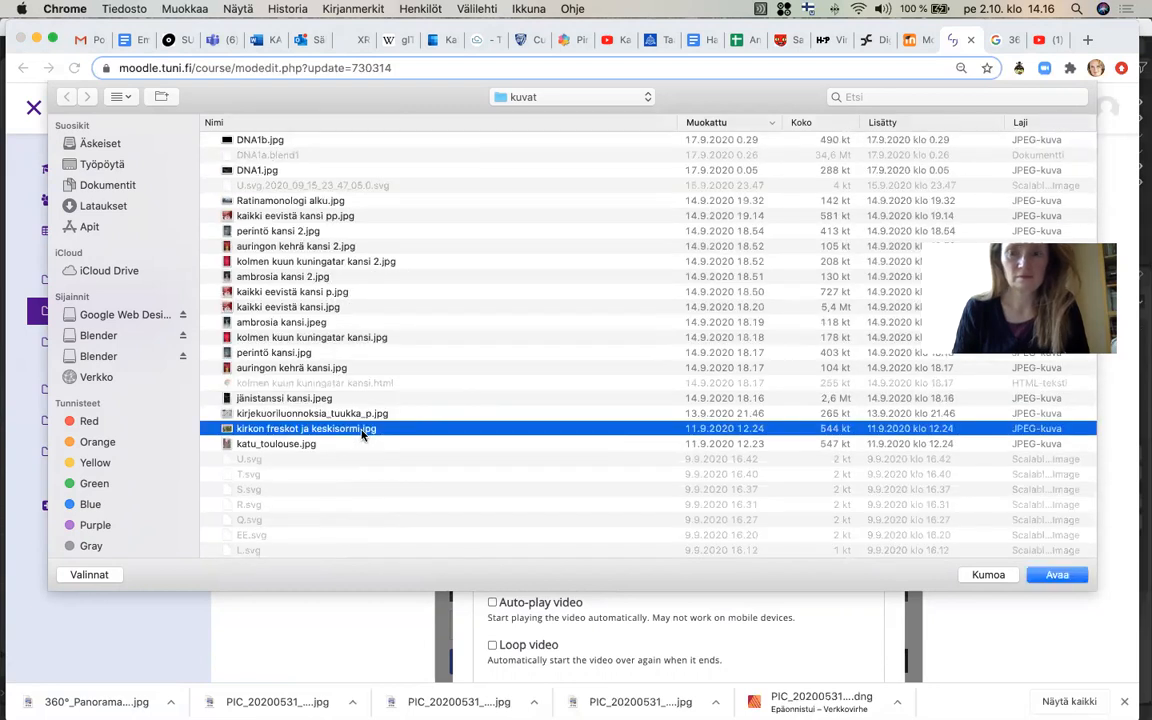
{"action": "left_click", "coordinate": [1058, 575]}
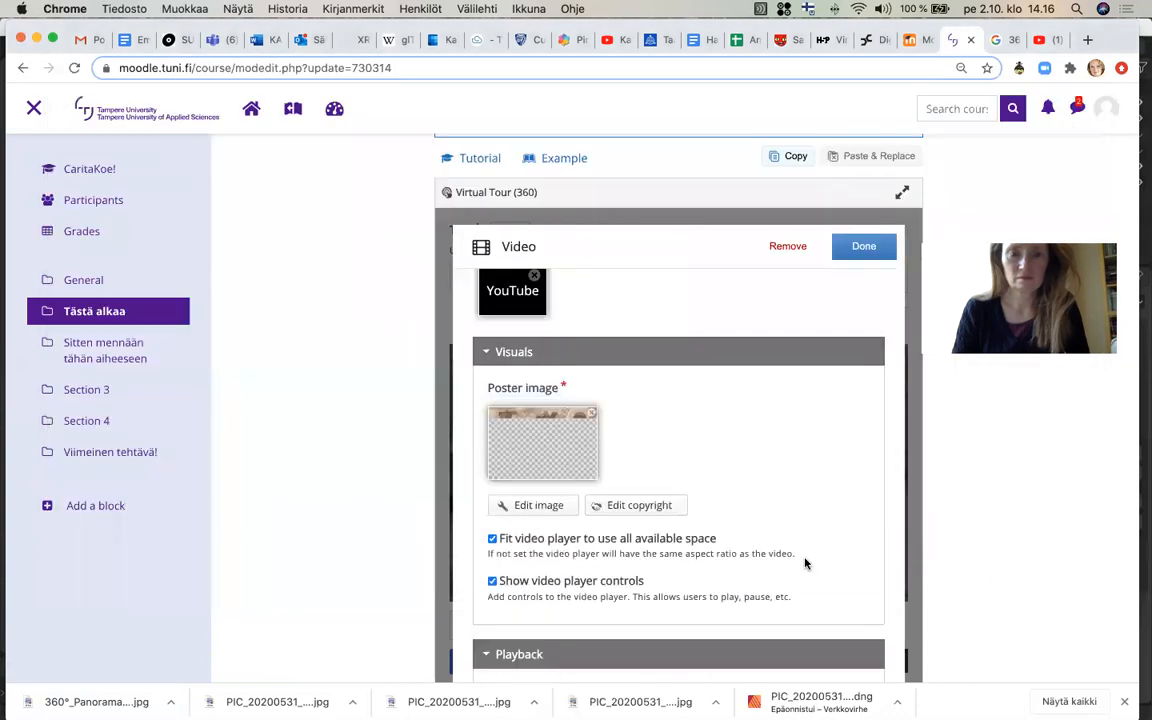
Turn on auto-play and looping for the Dancing Particles video
{"action": "scroll", "coordinate": [805, 564], "scroll_direction": "down", "scroll_amount": 2}
{"action": "scroll", "coordinate": [806, 565], "scroll_direction": "down", "scroll_amount": 2}
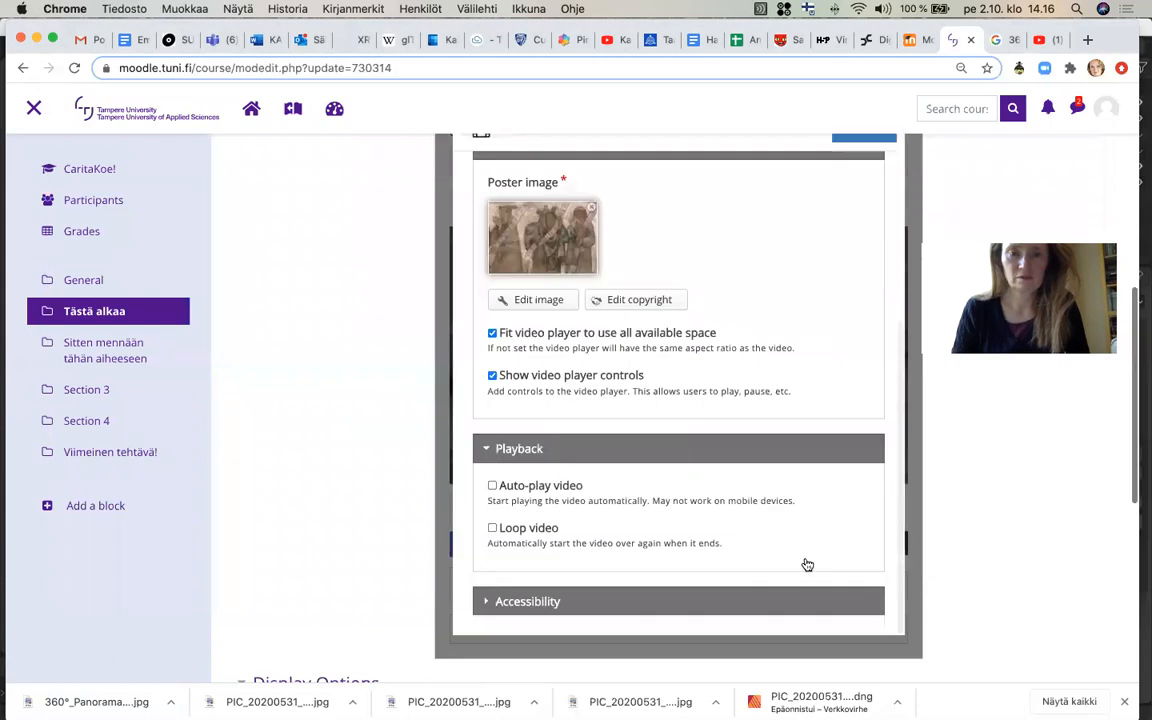
{"action": "scroll", "coordinate": [806, 565], "scroll_direction": "down", "scroll_amount": 1}
{"action": "left_click", "coordinate": [491, 446]}
{"action": "left_click", "coordinate": [491, 488]}
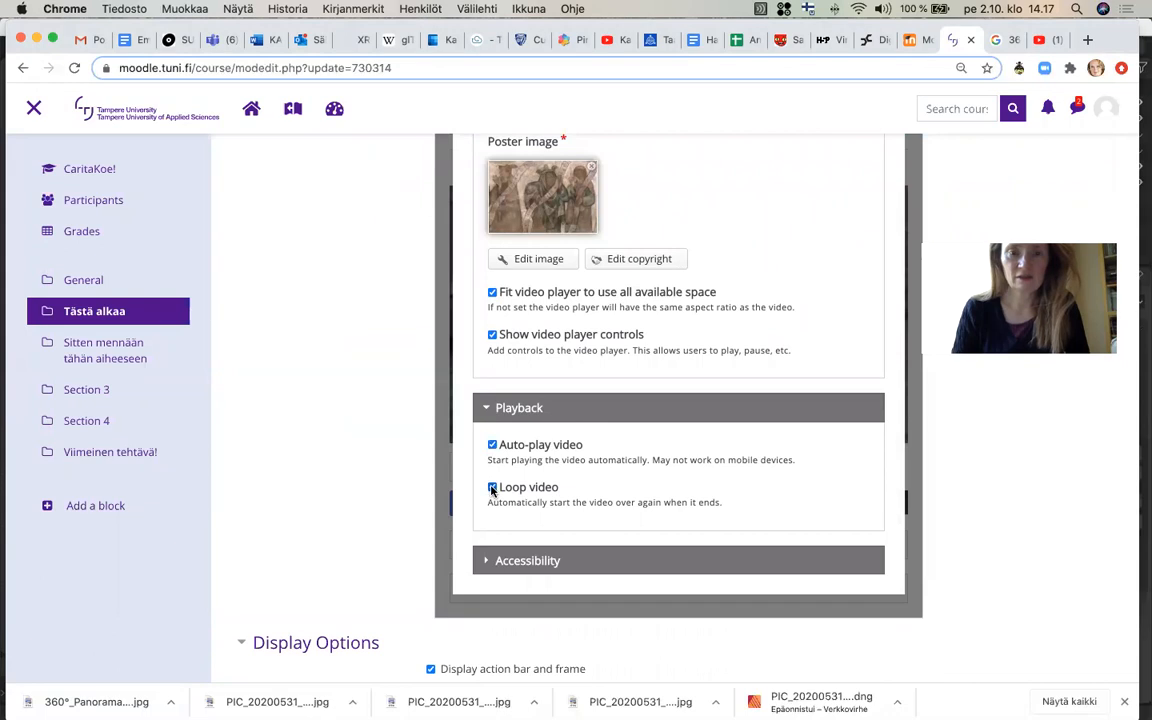
Expand the video's Accessibility settings and finish the Dancing Particles video element
{"action": "left_click", "coordinate": [485, 561]}
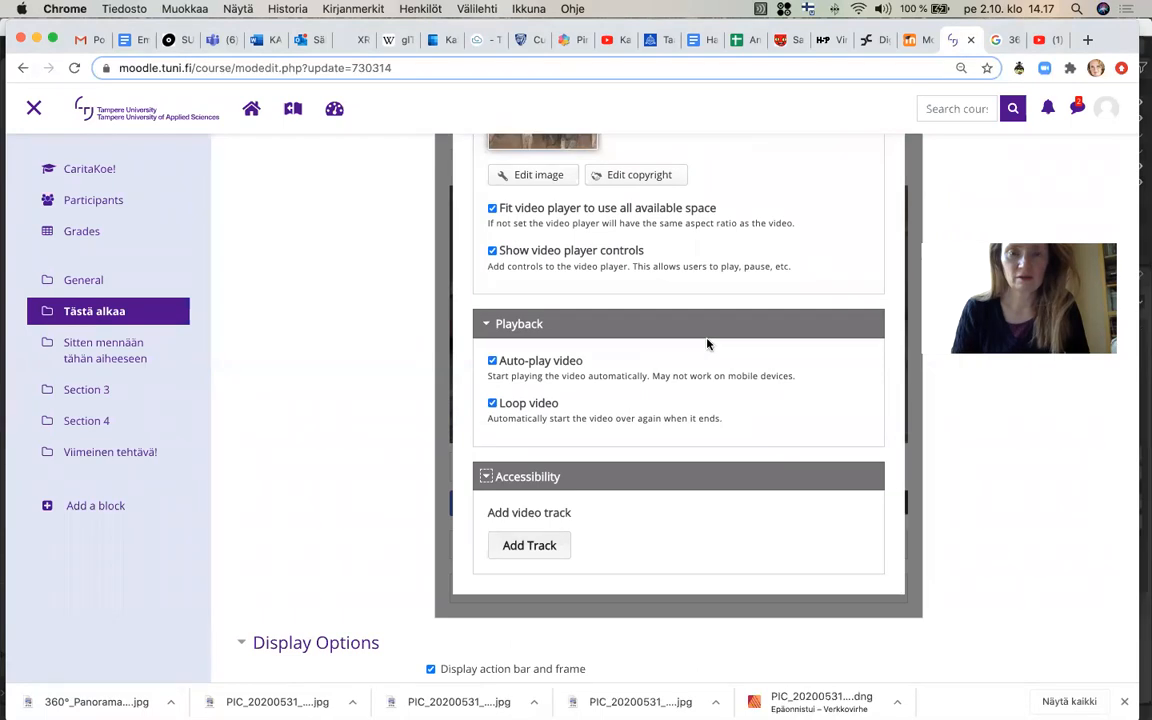
{"action": "scroll", "coordinate": [707, 344], "scroll_direction": "up", "scroll_amount": 4}
{"action": "scroll", "coordinate": [707, 344], "scroll_direction": "up", "scroll_amount": 1}
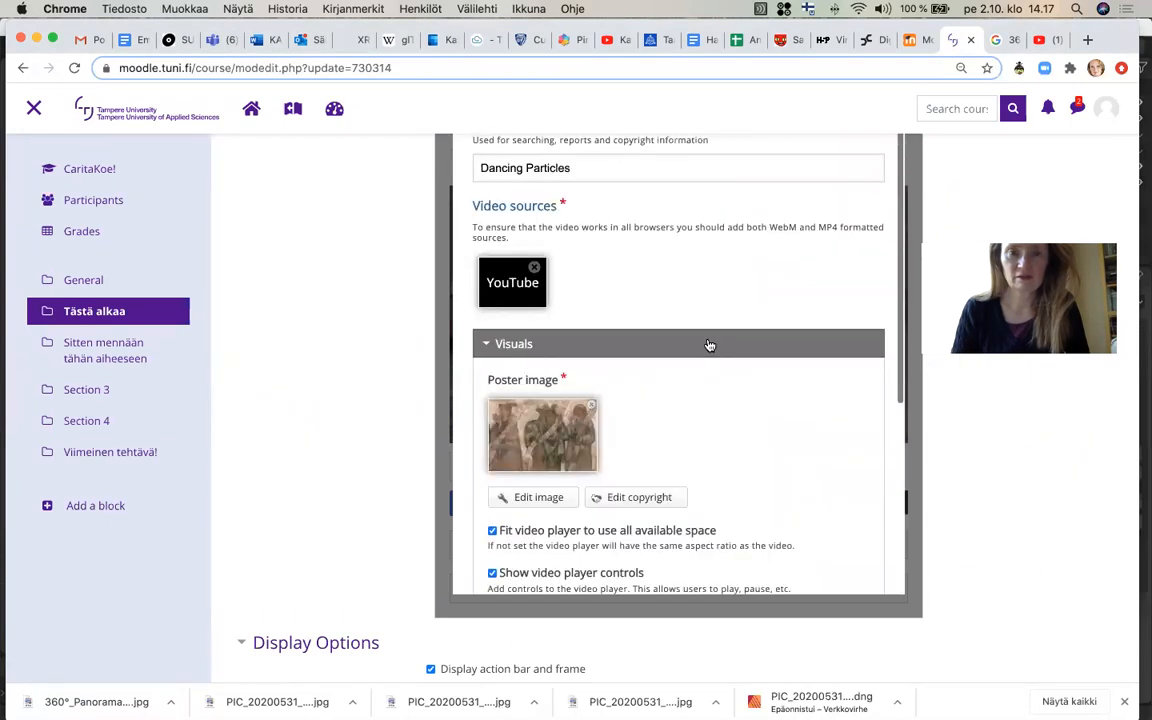
{"action": "scroll", "coordinate": [707, 344], "scroll_direction": "up", "scroll_amount": 1}
{"action": "scroll", "coordinate": [707, 344], "scroll_direction": "up", "scroll_amount": 5}
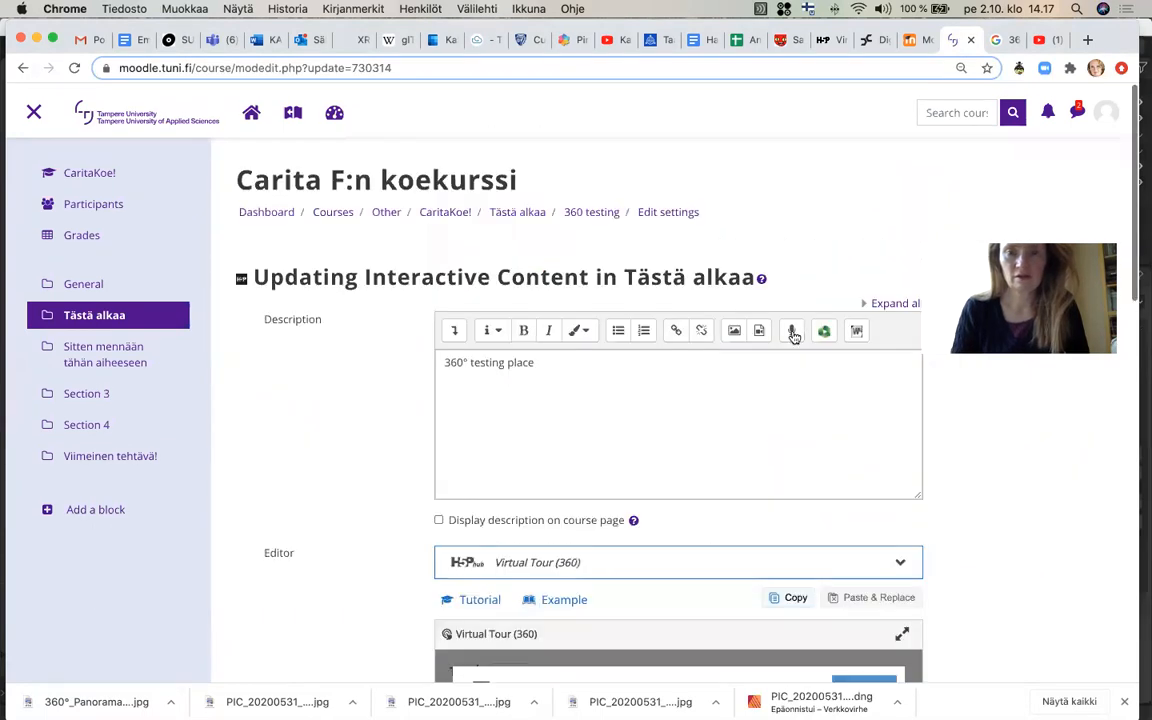
{"action": "scroll", "coordinate": [850, 335], "scroll_direction": "down", "scroll_amount": 3}
{"action": "left_click", "coordinate": [850, 340]}
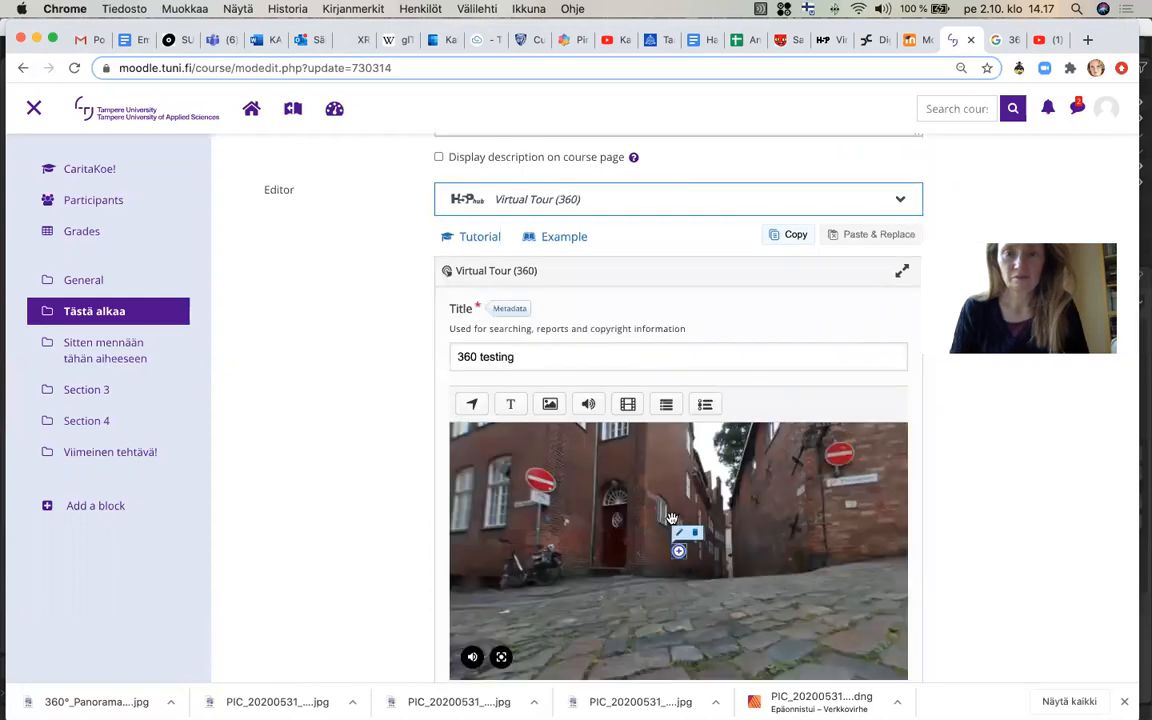
Open a new Single Choice Set in the Lübeck scene to examine its question and alternative fields, and remove it
{"action": "left_click_drag", "start_coordinate": [766, 527], "coordinate": [455, 534]}
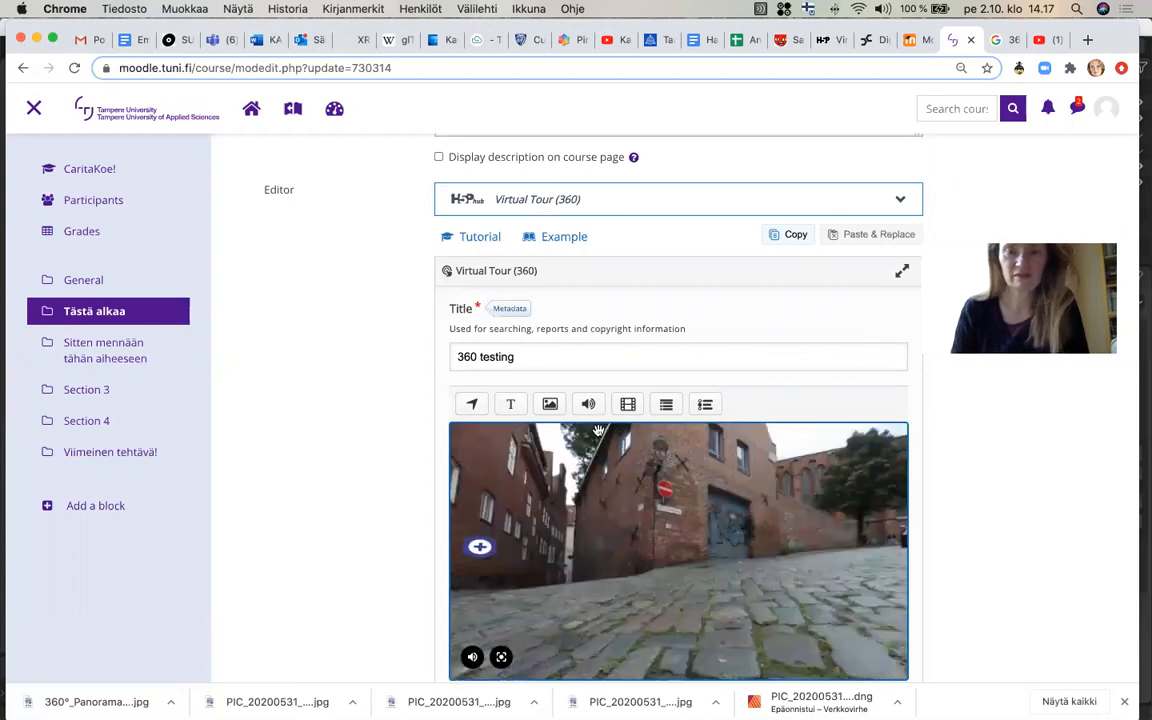
{"action": "left_click", "coordinate": [705, 405]}
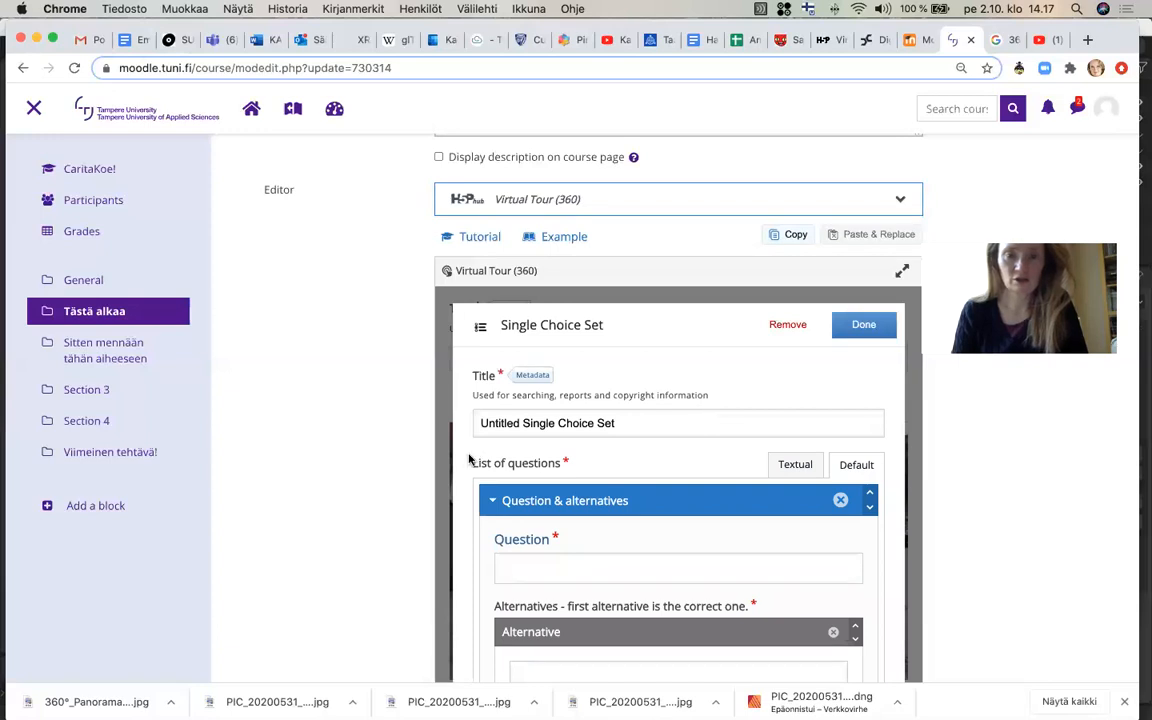
{"action": "scroll", "coordinate": [469, 459], "scroll_direction": "down", "scroll_amount": 1}
{"action": "scroll", "coordinate": [469, 459], "scroll_direction": "down", "scroll_amount": 3}
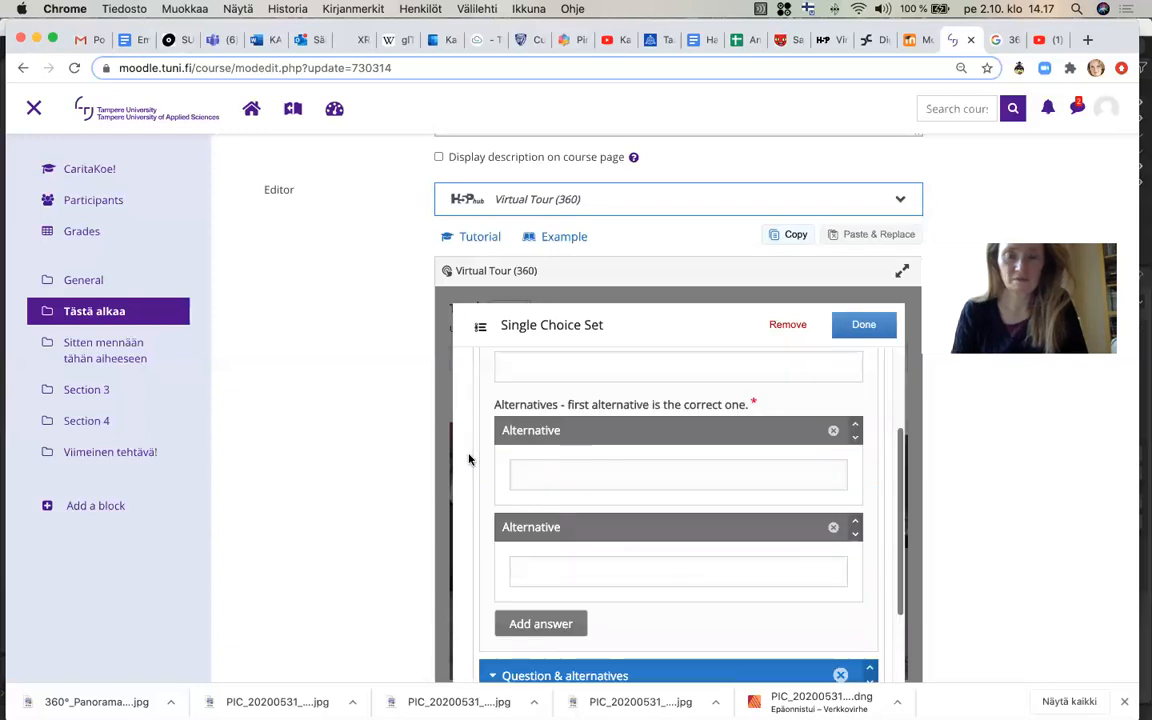
{"action": "scroll", "coordinate": [469, 459], "scroll_direction": "down", "scroll_amount": 1}
{"action": "scroll", "coordinate": [469, 459], "scroll_direction": "down", "scroll_amount": 4}
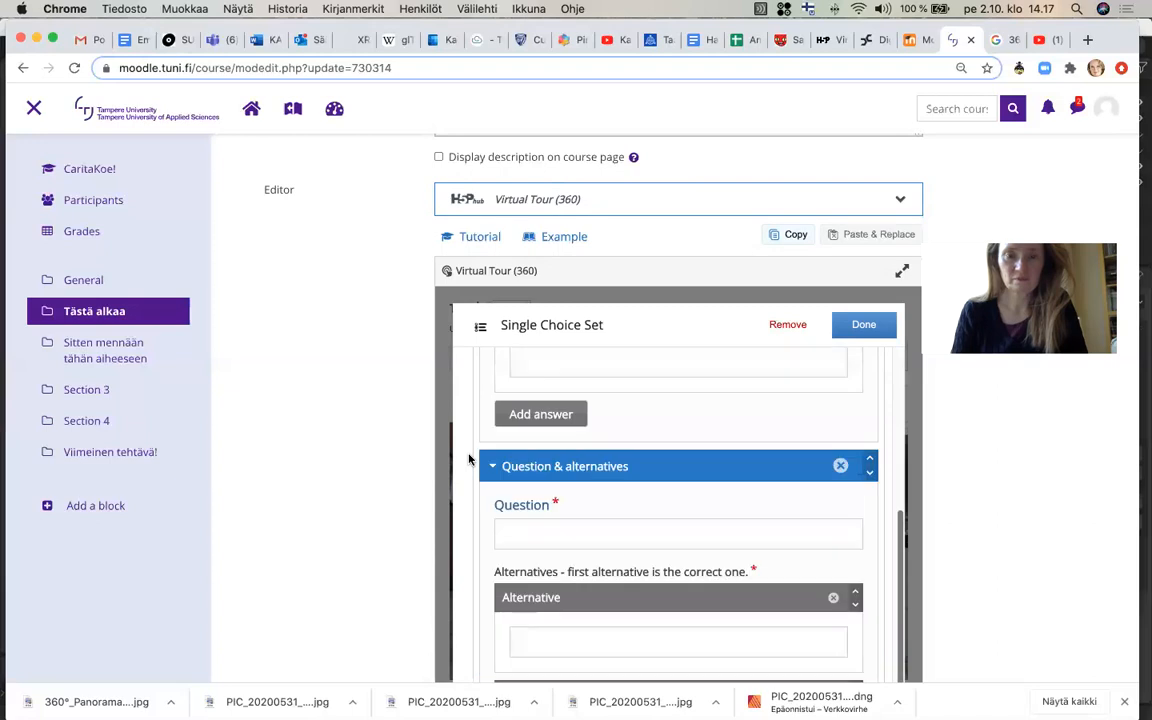
{"action": "scroll", "coordinate": [469, 459], "scroll_direction": "down", "scroll_amount": 1}
{"action": "scroll", "coordinate": [469, 459], "scroll_direction": "down", "scroll_amount": 1}
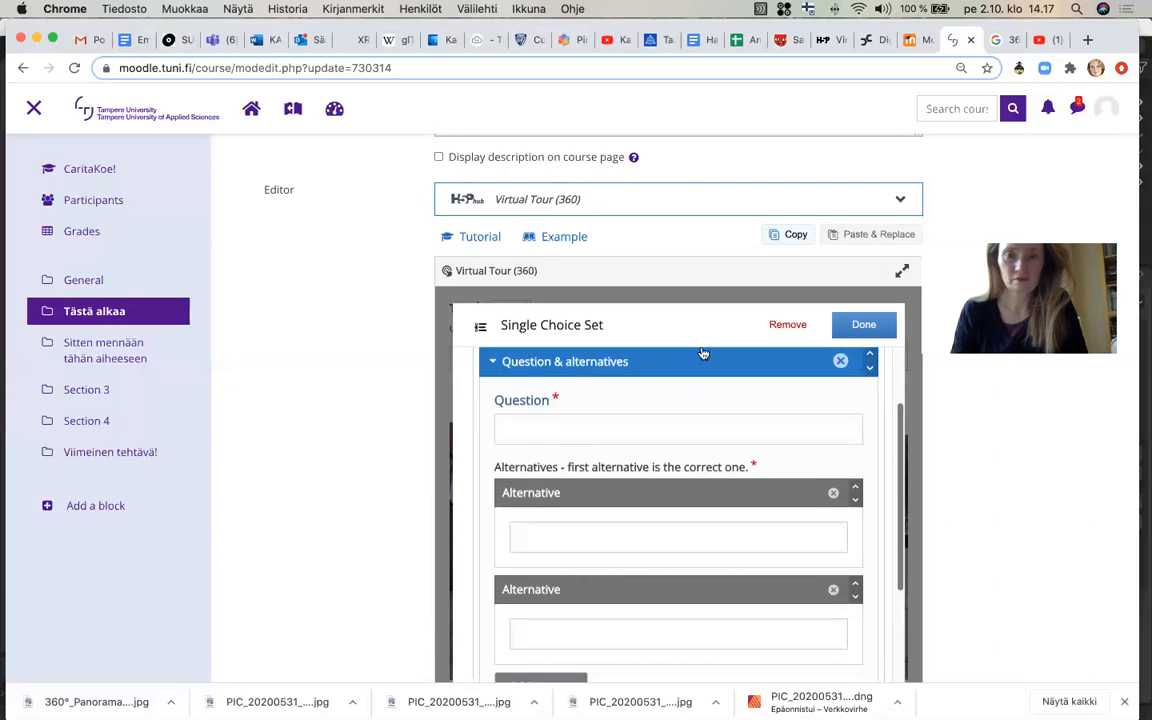
{"action": "left_click", "coordinate": [775, 326]}
{"action": "left_click", "coordinate": [759, 339]}
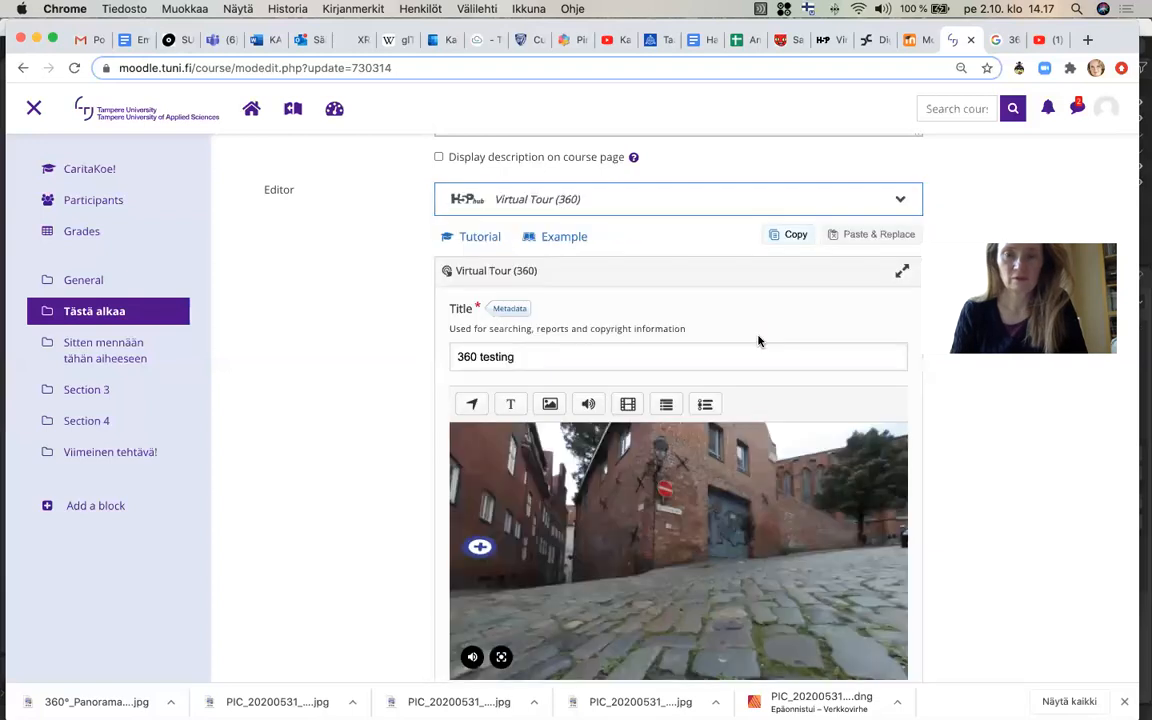
Open a new Summary interaction to examine its introduction text, statement and feedback settings, and remove it
{"action": "left_click", "coordinate": [666, 406]}
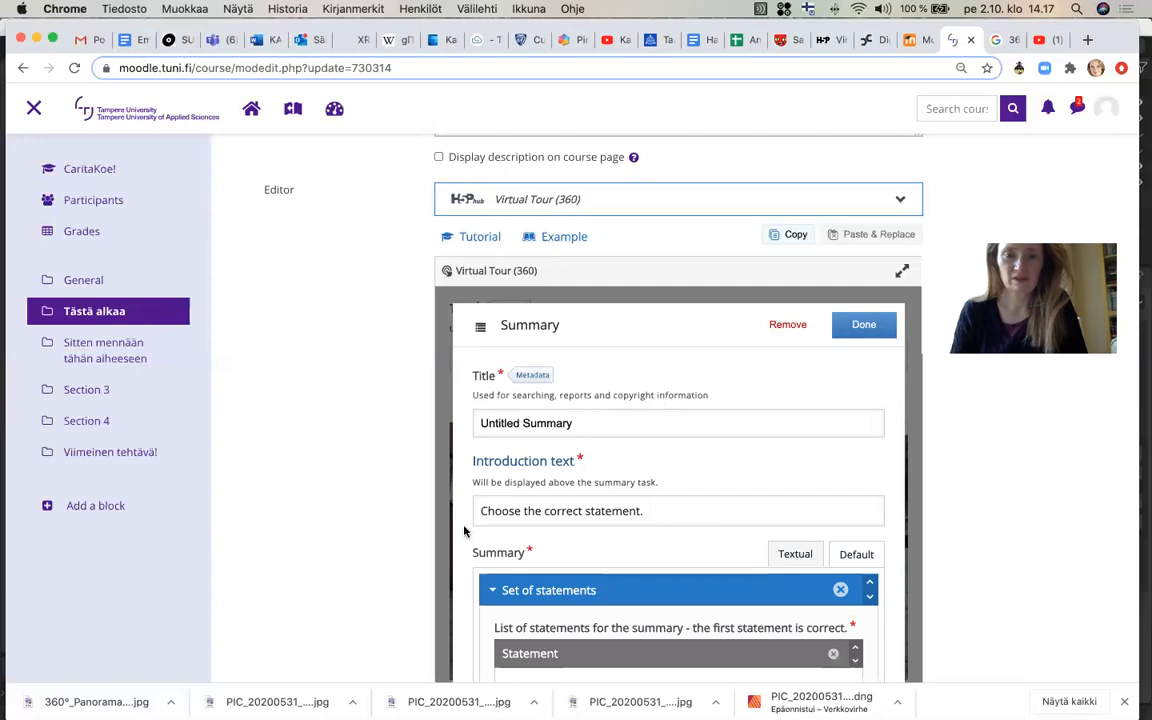
{"action": "scroll", "coordinate": [464, 531], "scroll_direction": "down", "scroll_amount": 1}
{"action": "scroll", "coordinate": [464, 531], "scroll_direction": "down", "scroll_amount": 4}
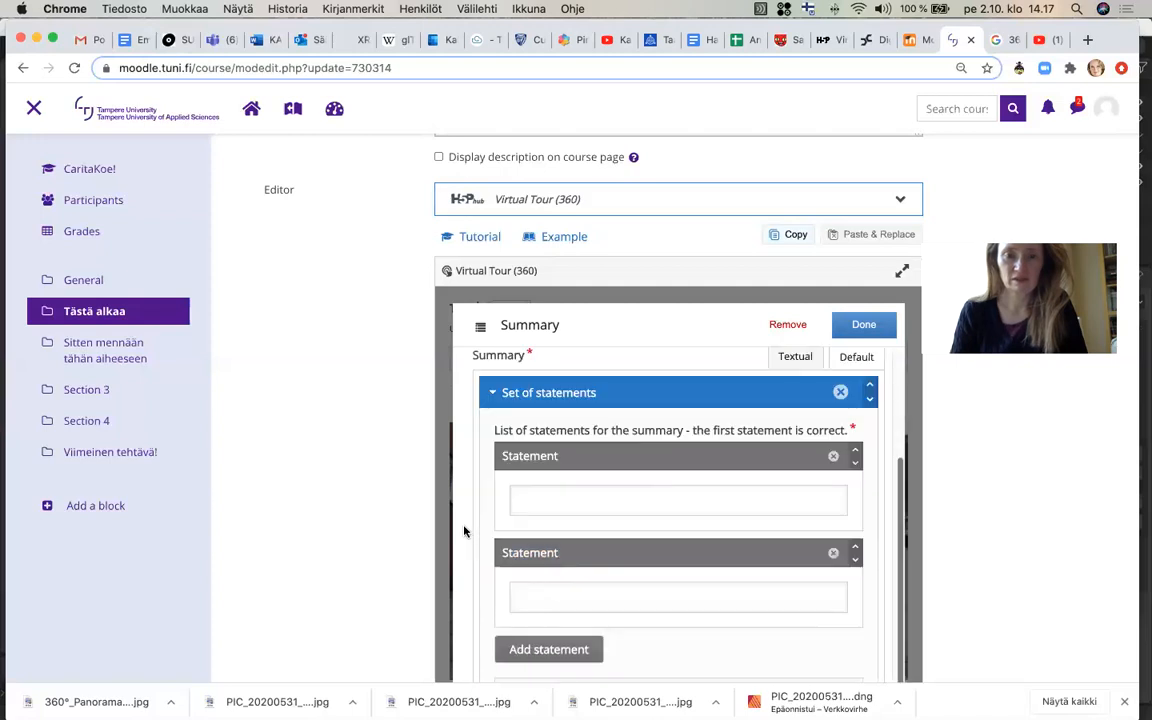
{"action": "scroll", "coordinate": [464, 531], "scroll_direction": "down", "scroll_amount": 2}
{"action": "scroll", "coordinate": [464, 531], "scroll_direction": "down", "scroll_amount": 1}
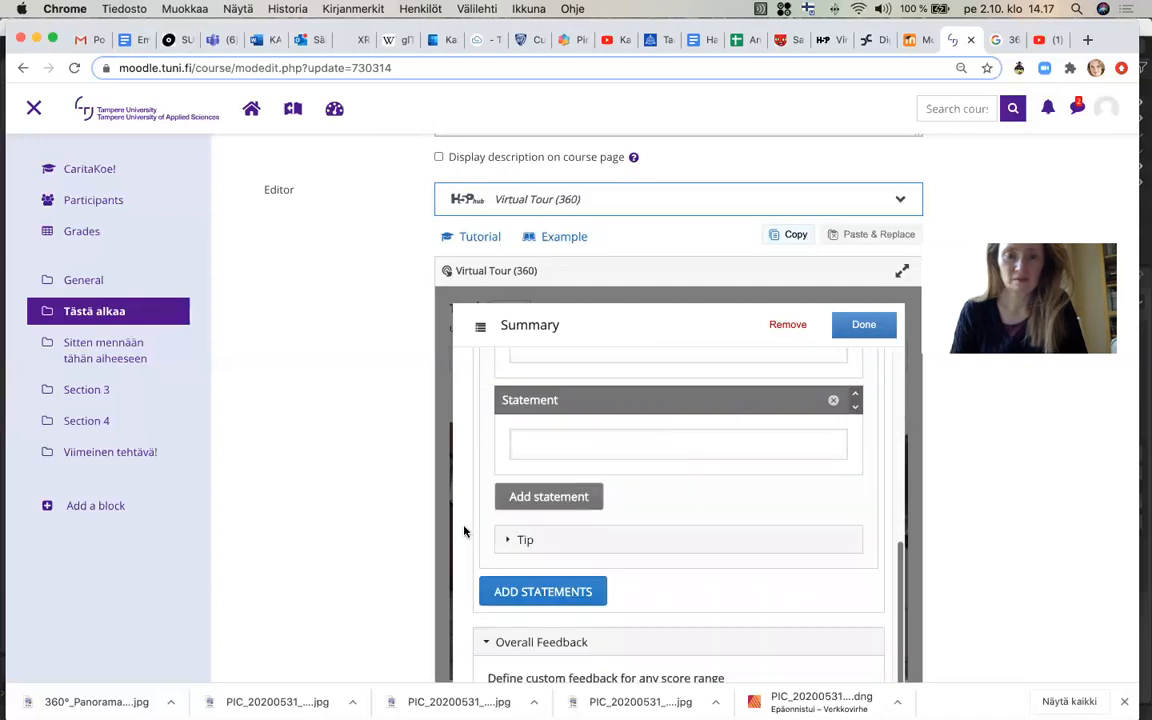
{"action": "scroll", "coordinate": [464, 531], "scroll_direction": "down", "scroll_amount": 1}
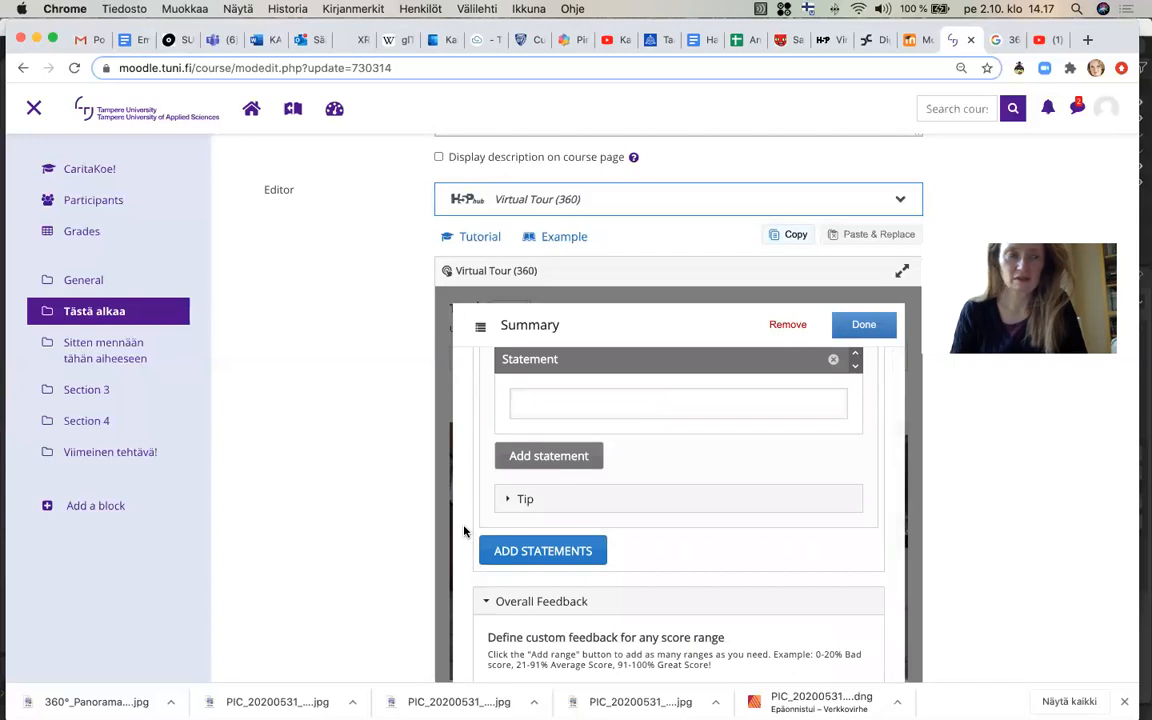
{"action": "scroll", "coordinate": [464, 531], "scroll_direction": "up", "scroll_amount": 2}
{"action": "scroll", "coordinate": [464, 531], "scroll_direction": "up", "scroll_amount": 5}
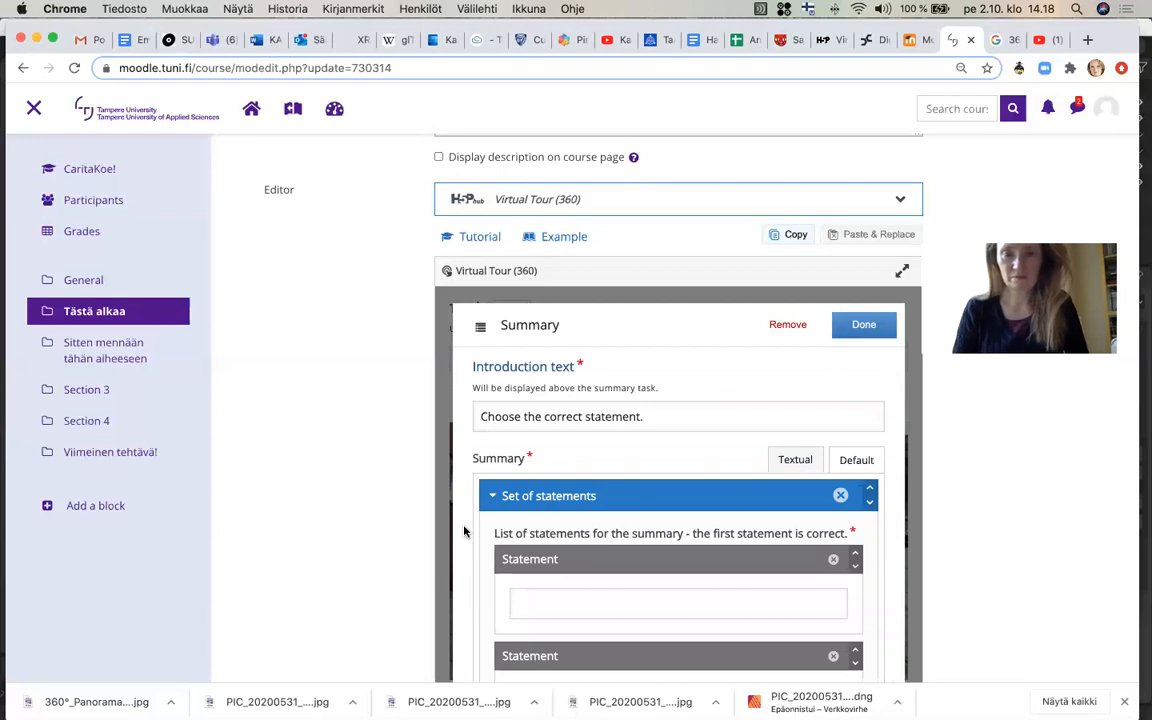
{"action": "left_click", "coordinate": [781, 328]}
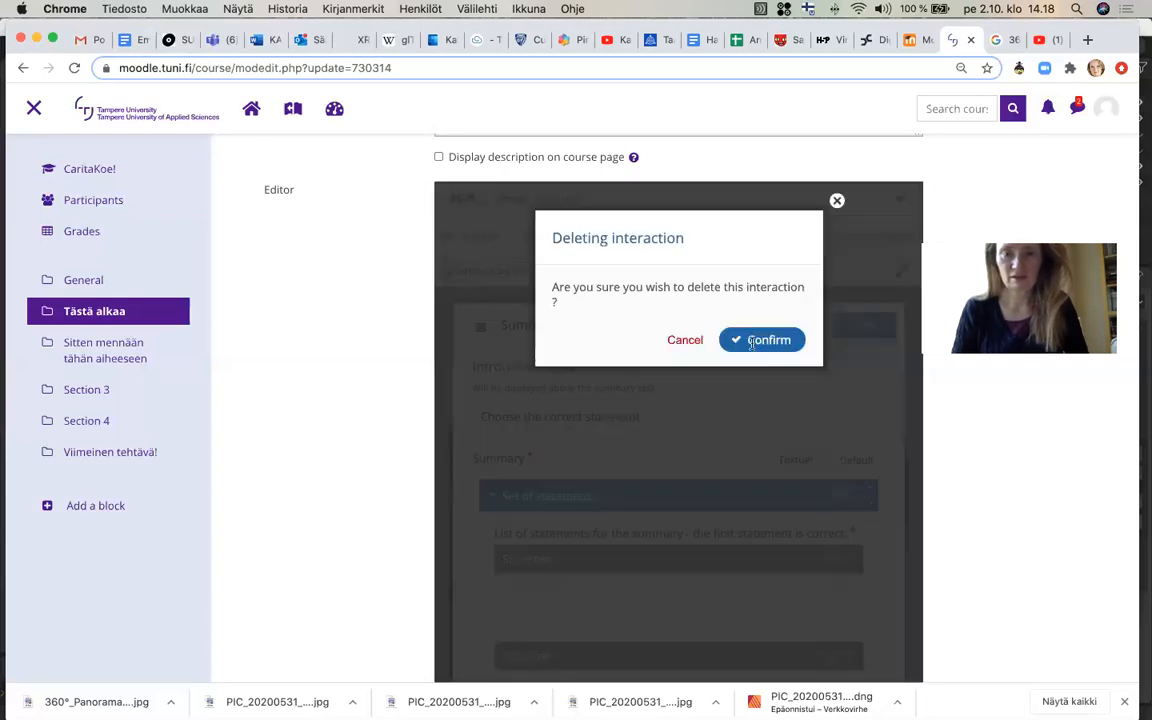
{"action": "left_click", "coordinate": [757, 338]}
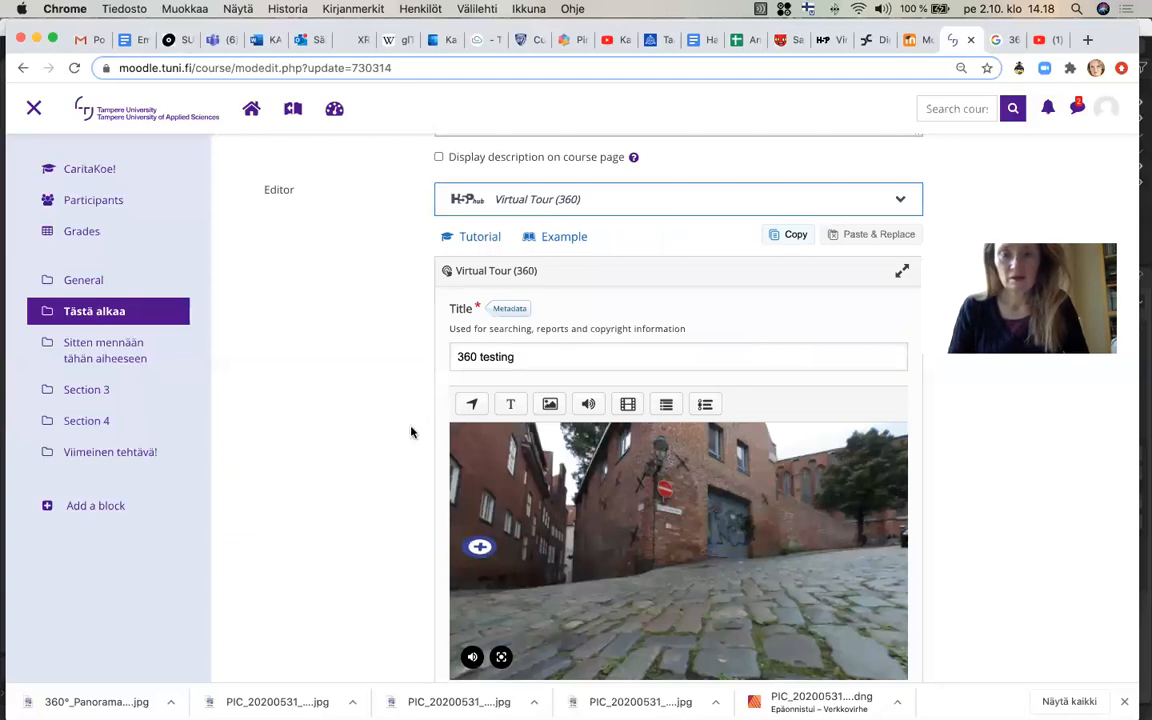
Save the 360 testing activity and display it as a finished virtual tour
{"action": "scroll", "coordinate": [411, 432], "scroll_direction": "down", "scroll_amount": 5}
{"action": "scroll", "coordinate": [411, 432], "scroll_direction": "down", "scroll_amount": 2}
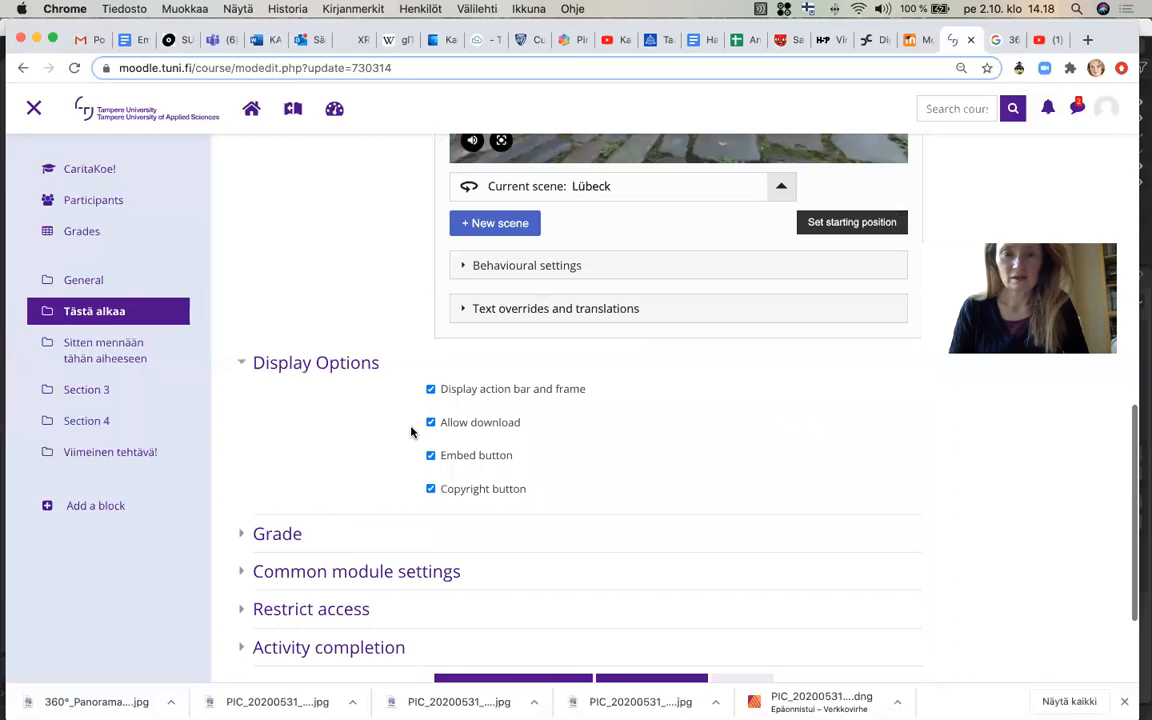
{"action": "scroll", "coordinate": [411, 432], "scroll_direction": "down", "scroll_amount": 2}
{"action": "left_click", "coordinate": [641, 569]}
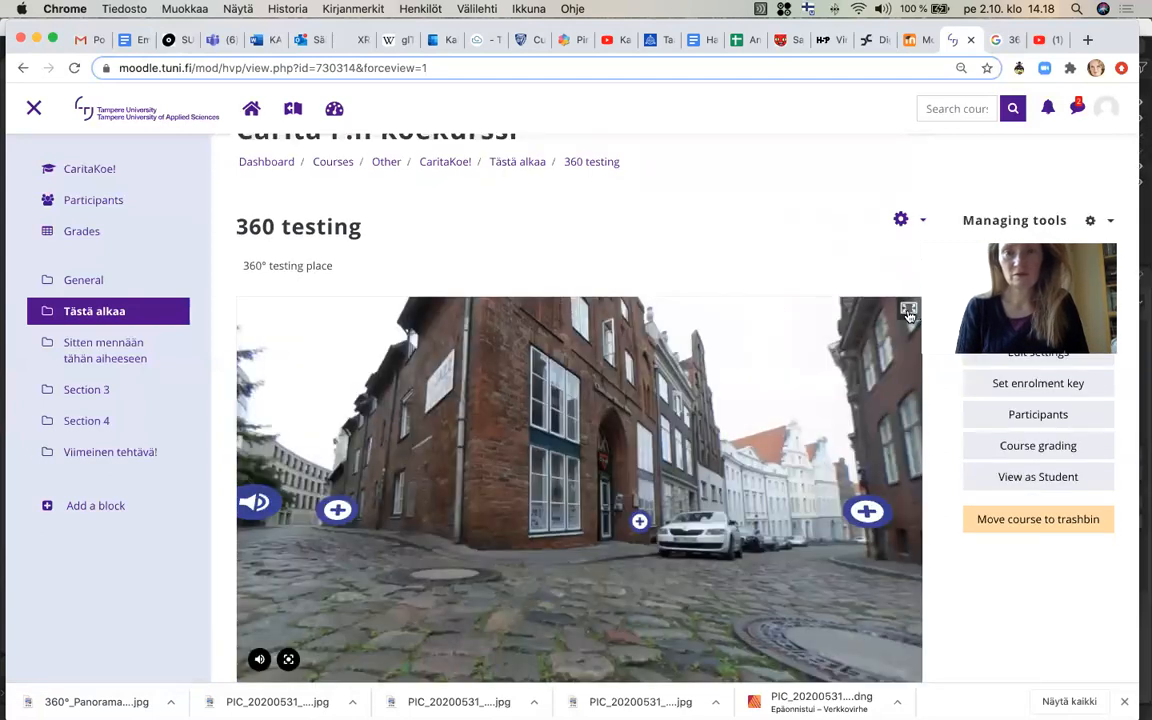
View the tour in full screen and test the text and book cover image hotspots beside the white car
{"action": "left_click", "coordinate": [908, 313]}
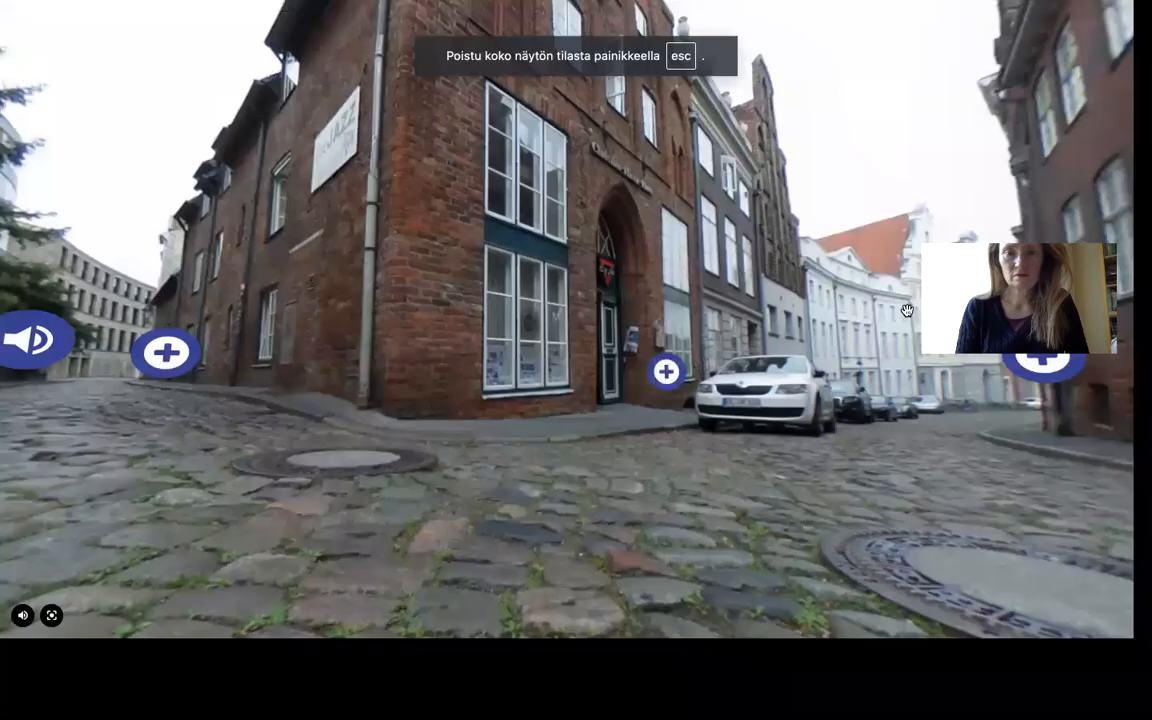
{"action": "left_click_drag", "start_coordinate": [659, 335], "coordinate": [596, 352]}
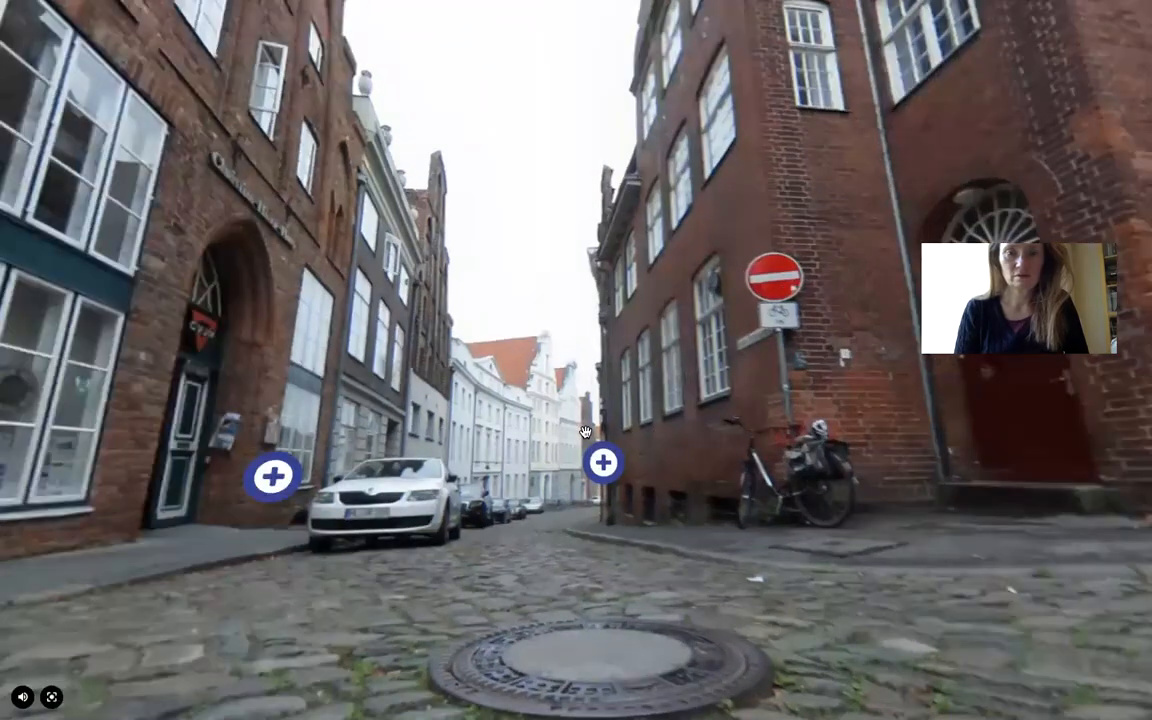
{"action": "left_click", "coordinate": [286, 480]}
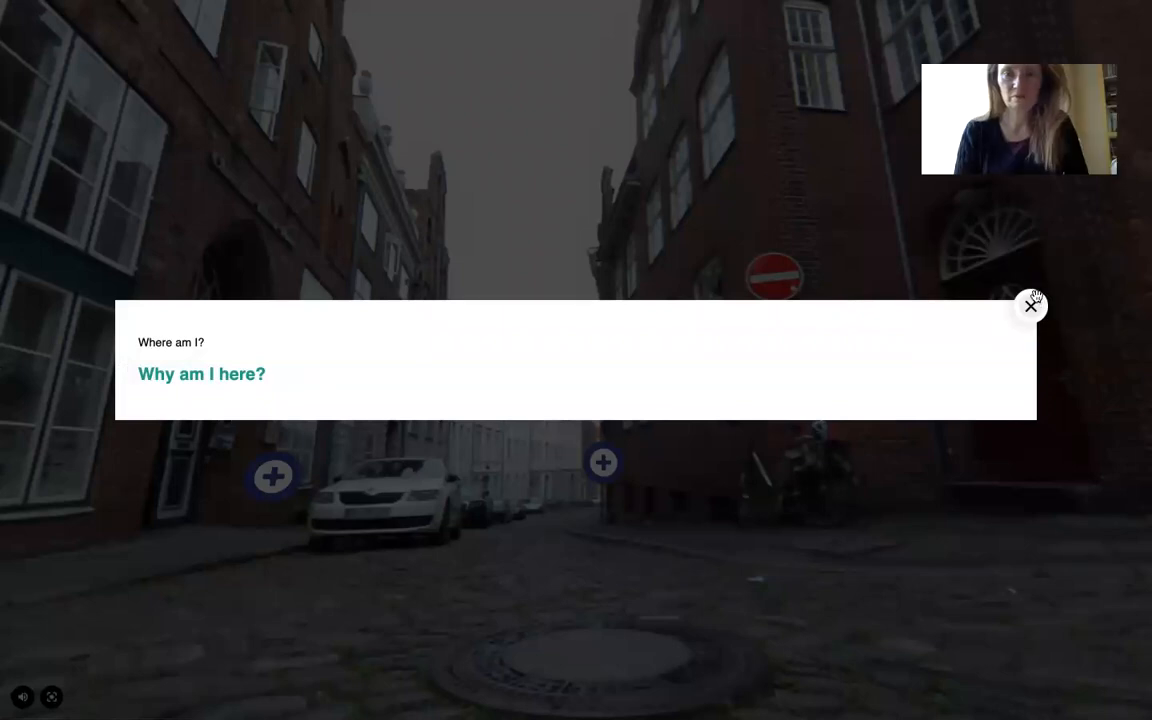
{"action": "left_click", "coordinate": [1032, 305]}
{"action": "left_click", "coordinate": [604, 463]}
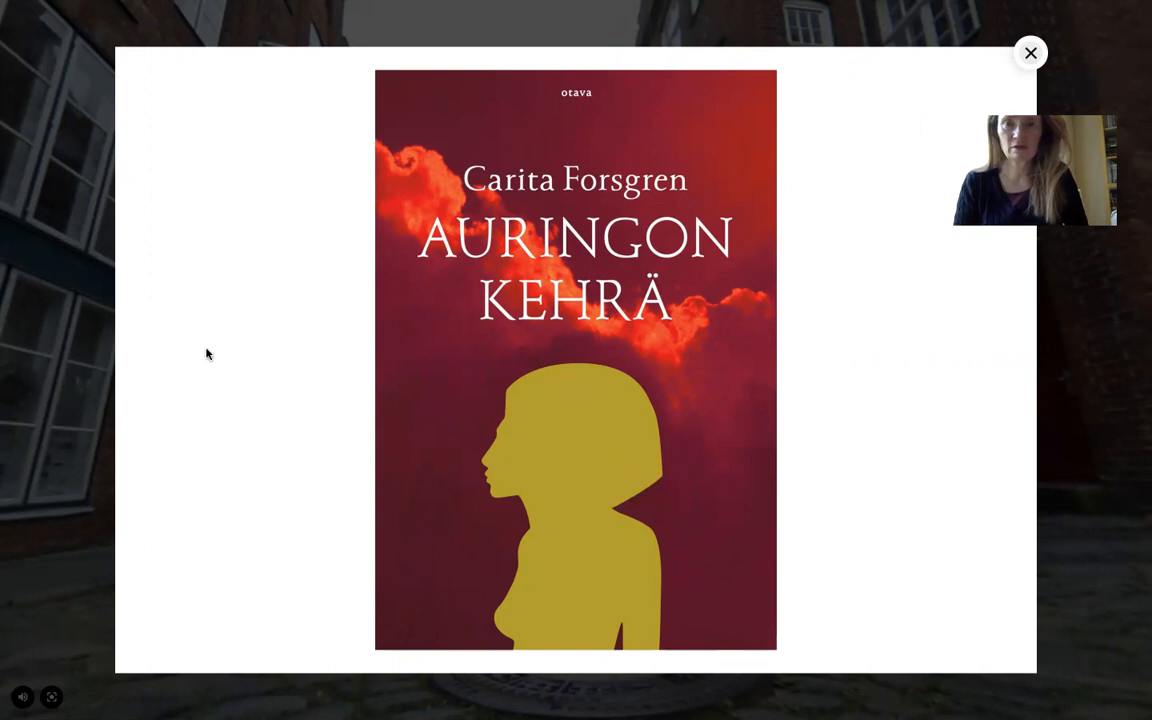
{"action": "left_click", "coordinate": [1031, 53]}
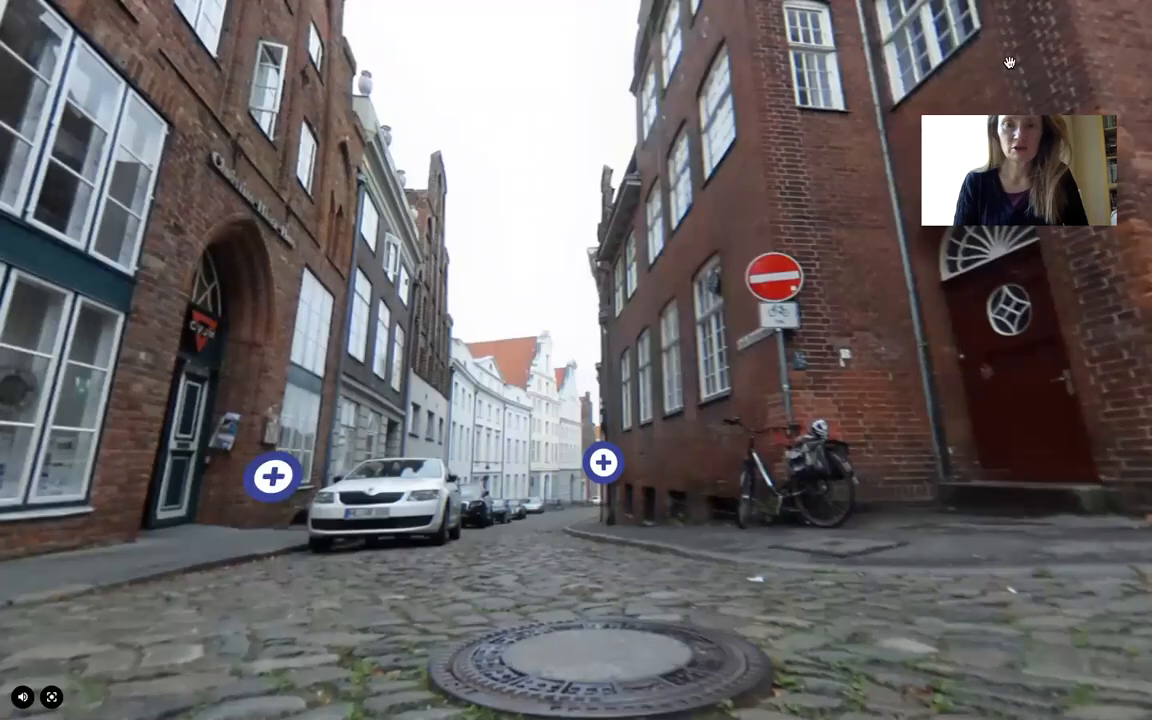
Play the Dancing Particles video from its hotspot, raise its volume, skip ahead and pause it, and leave the full-screen view
{"action": "left_click_drag", "start_coordinate": [753, 365], "coordinate": [435, 365]}
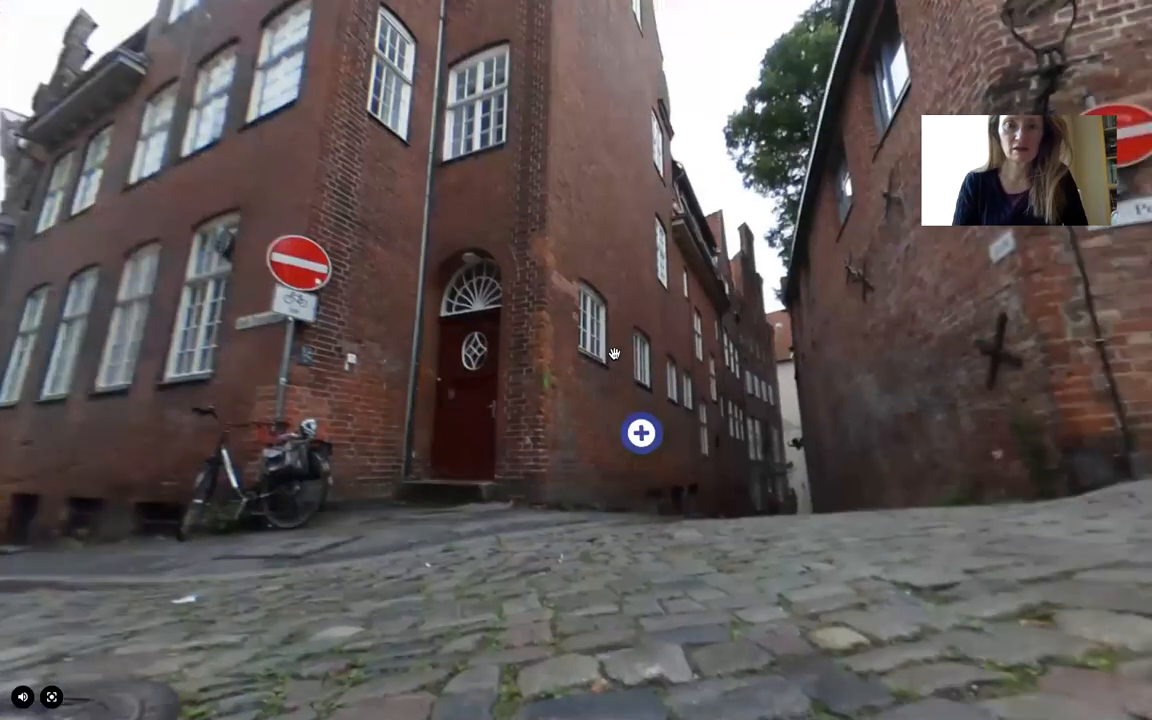
{"action": "left_click_drag", "start_coordinate": [604, 445], "coordinate": [464, 441]}
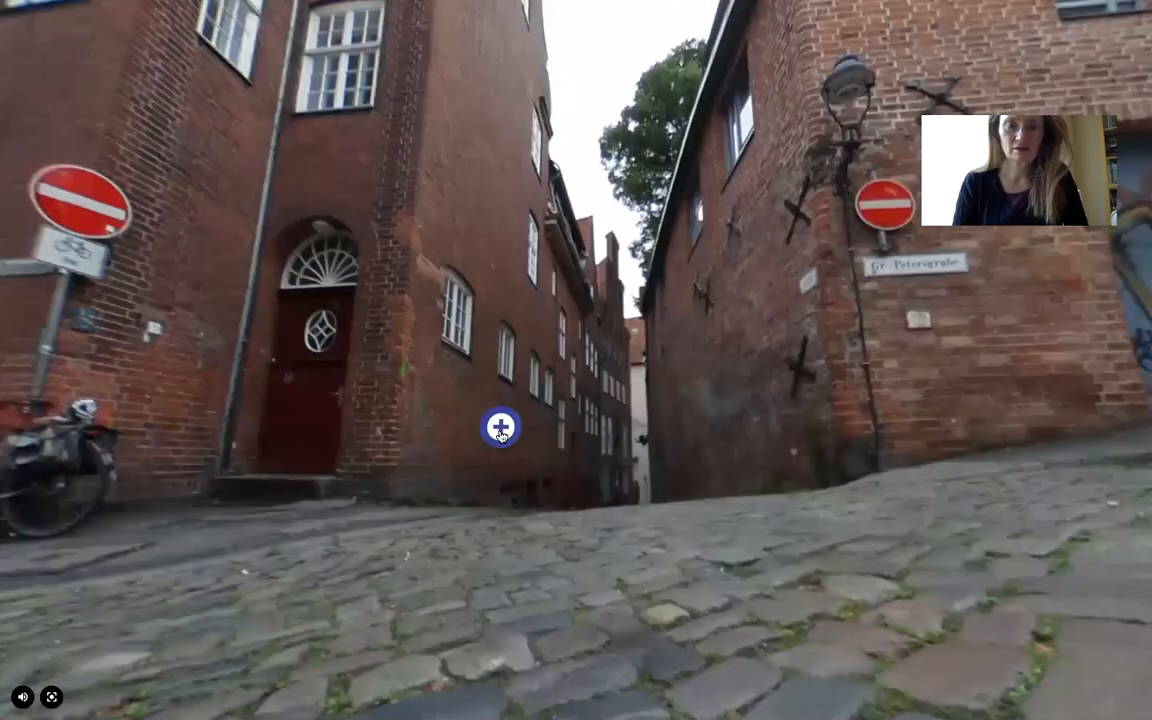
{"action": "left_click", "coordinate": [501, 432]}
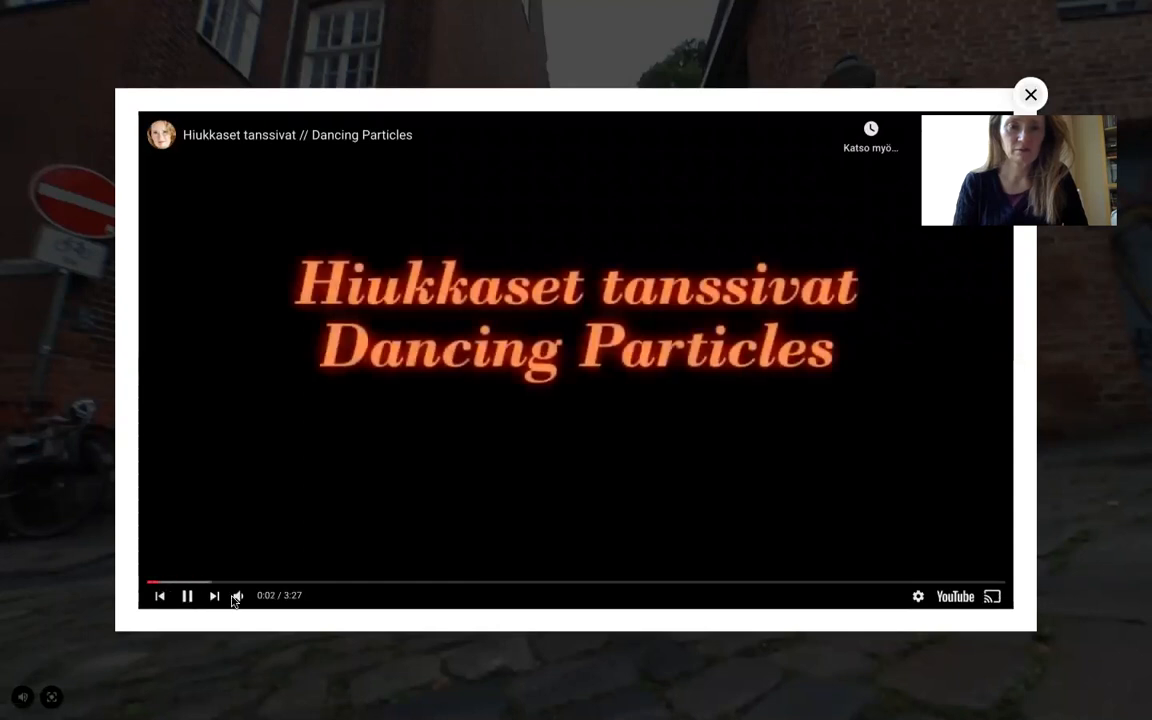
{"action": "mouse_move", "coordinate": [263, 600]}
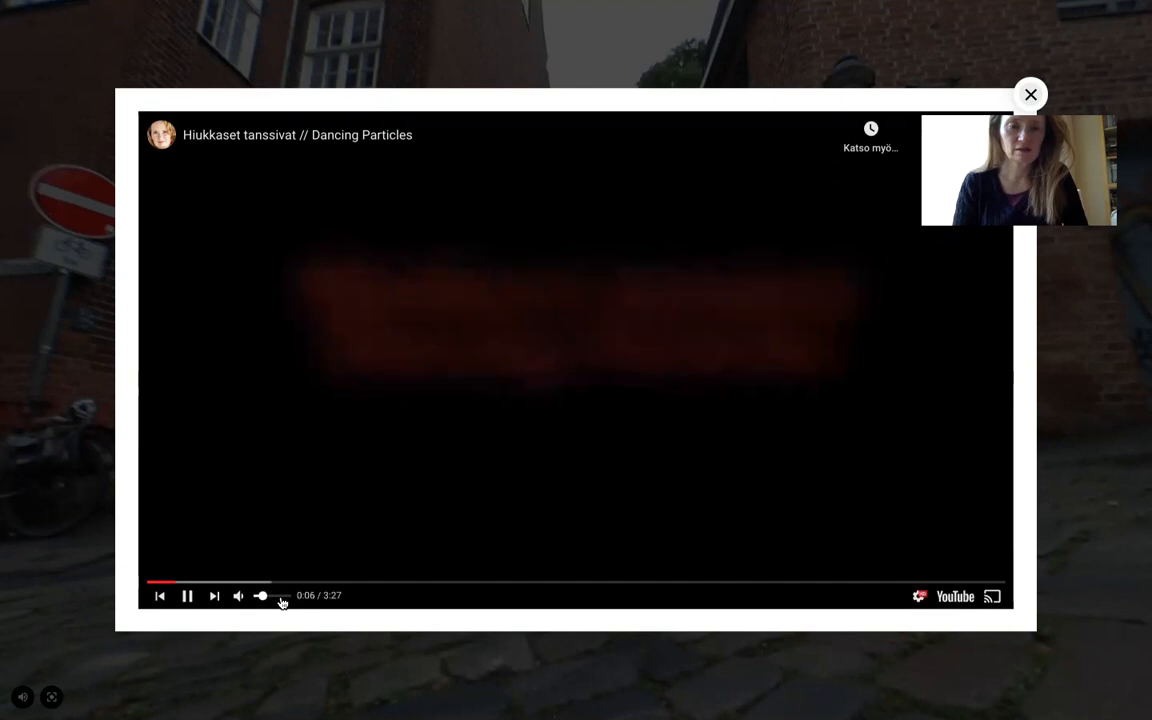
{"action": "left_click", "coordinate": [281, 597]}
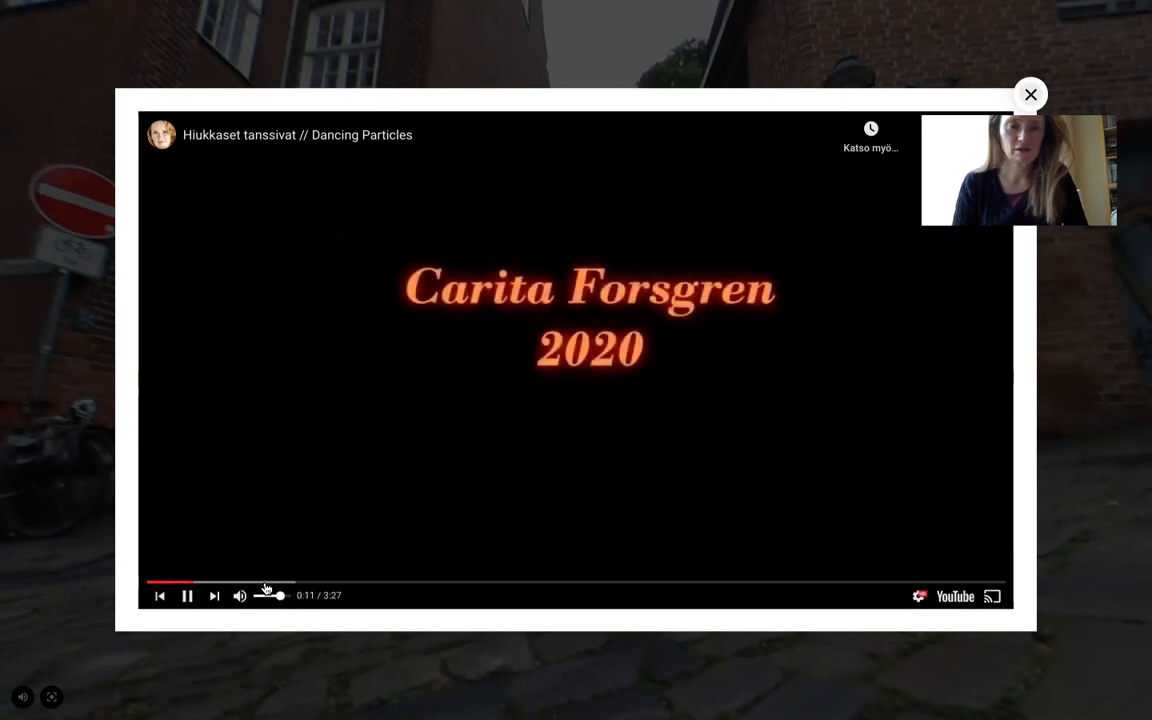
{"action": "left_click", "coordinate": [266, 587]}
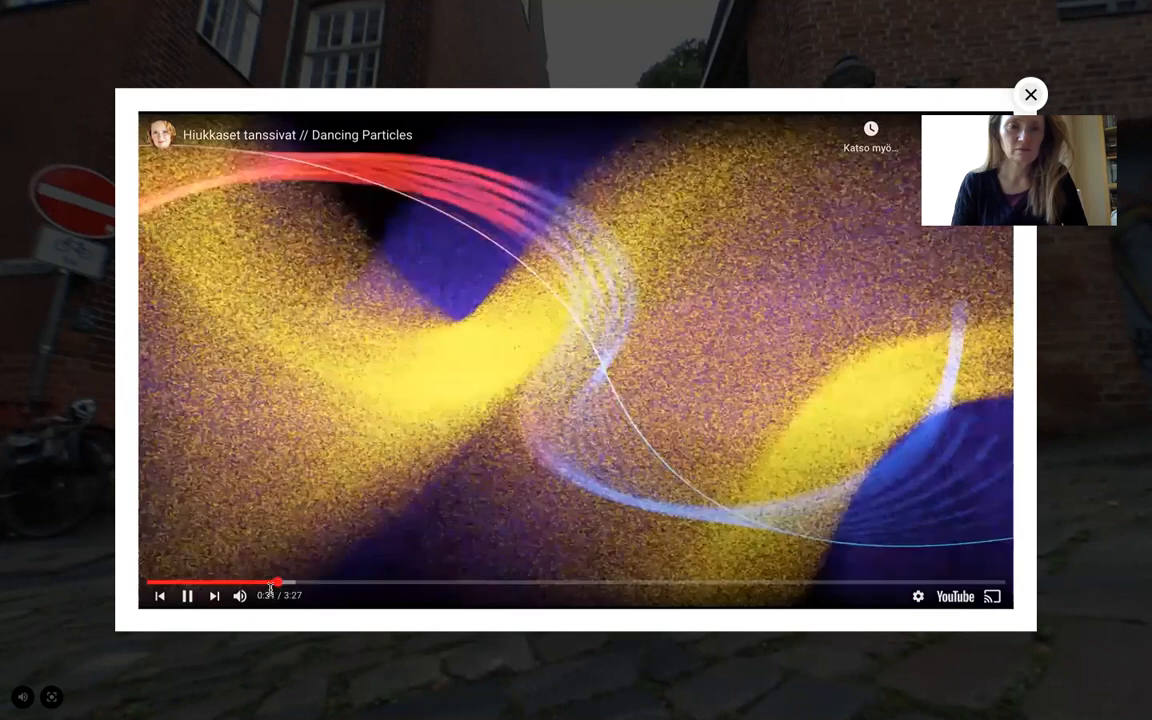
{"action": "left_click", "coordinate": [189, 597]}
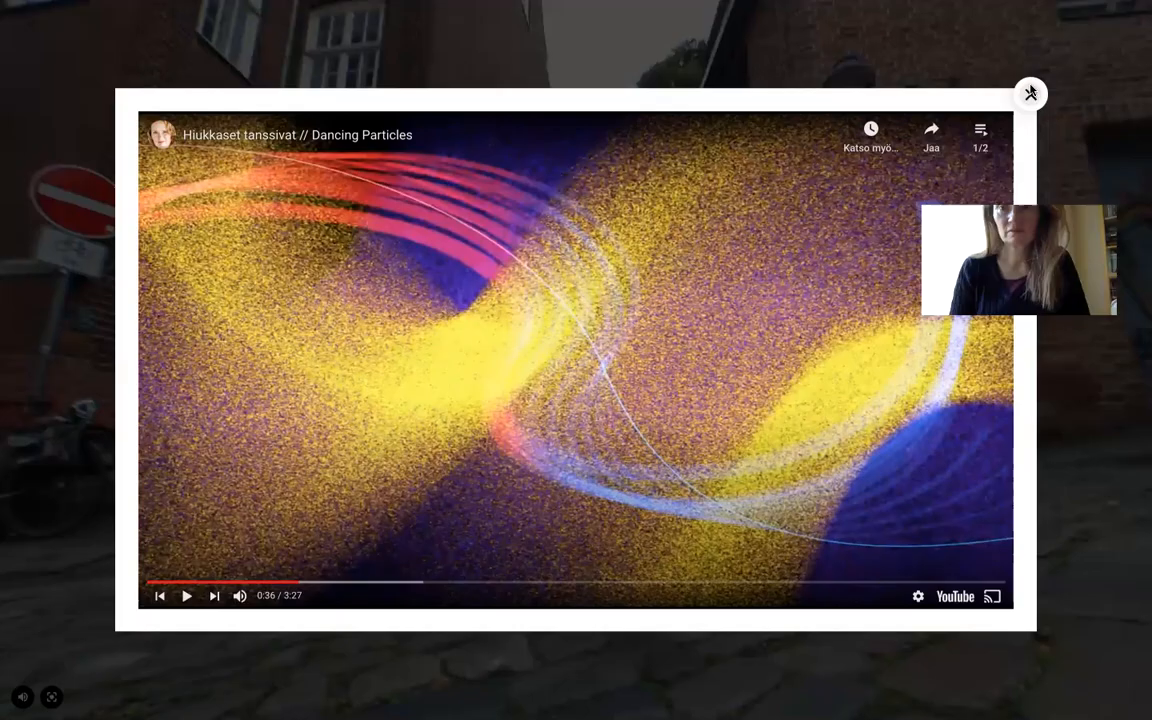
{"action": "left_click", "coordinate": [1030, 94]}
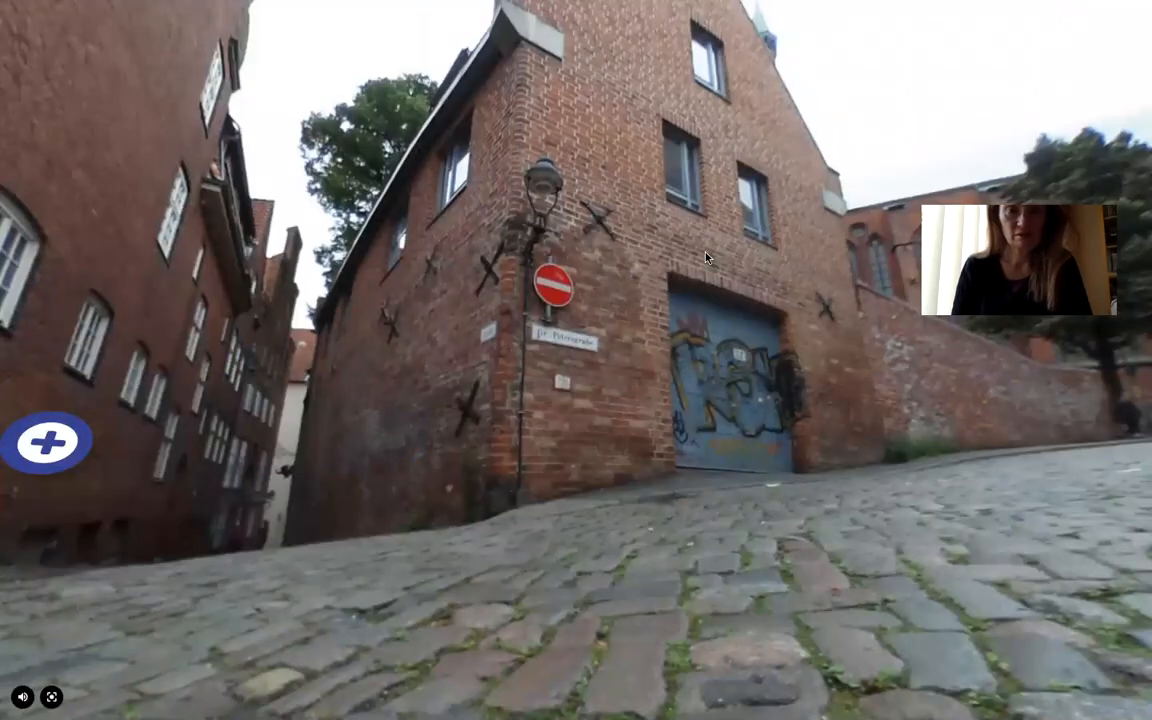
{"action": "key", "text": "Escape"}
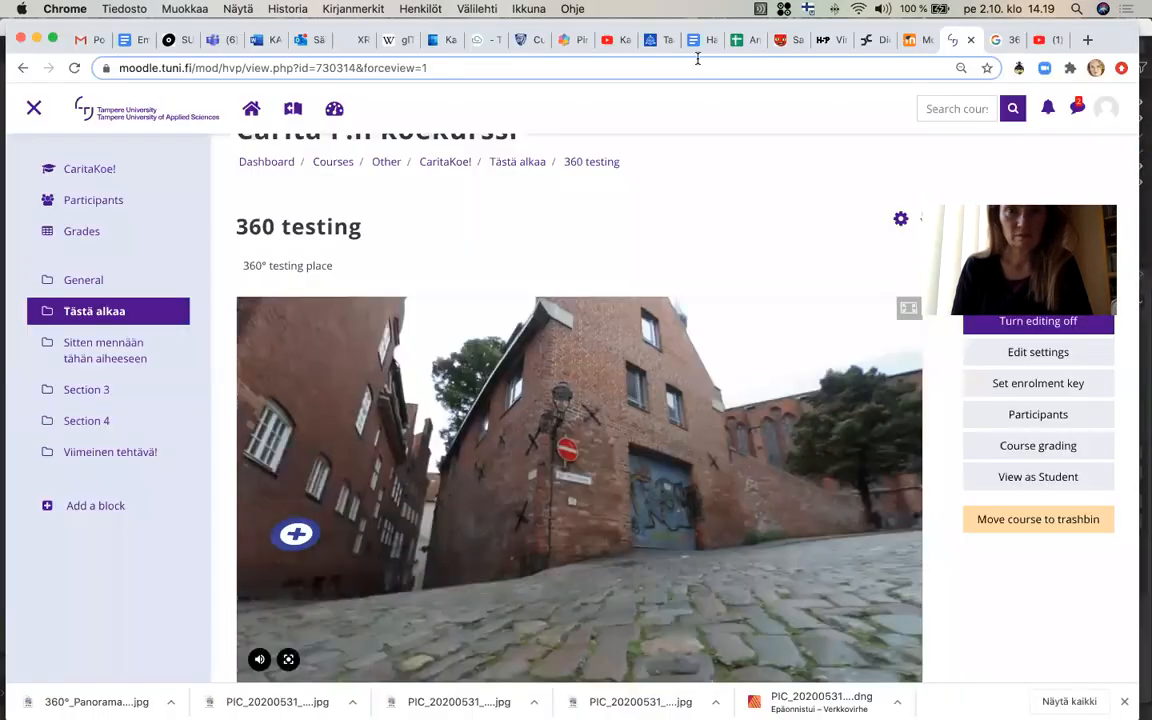